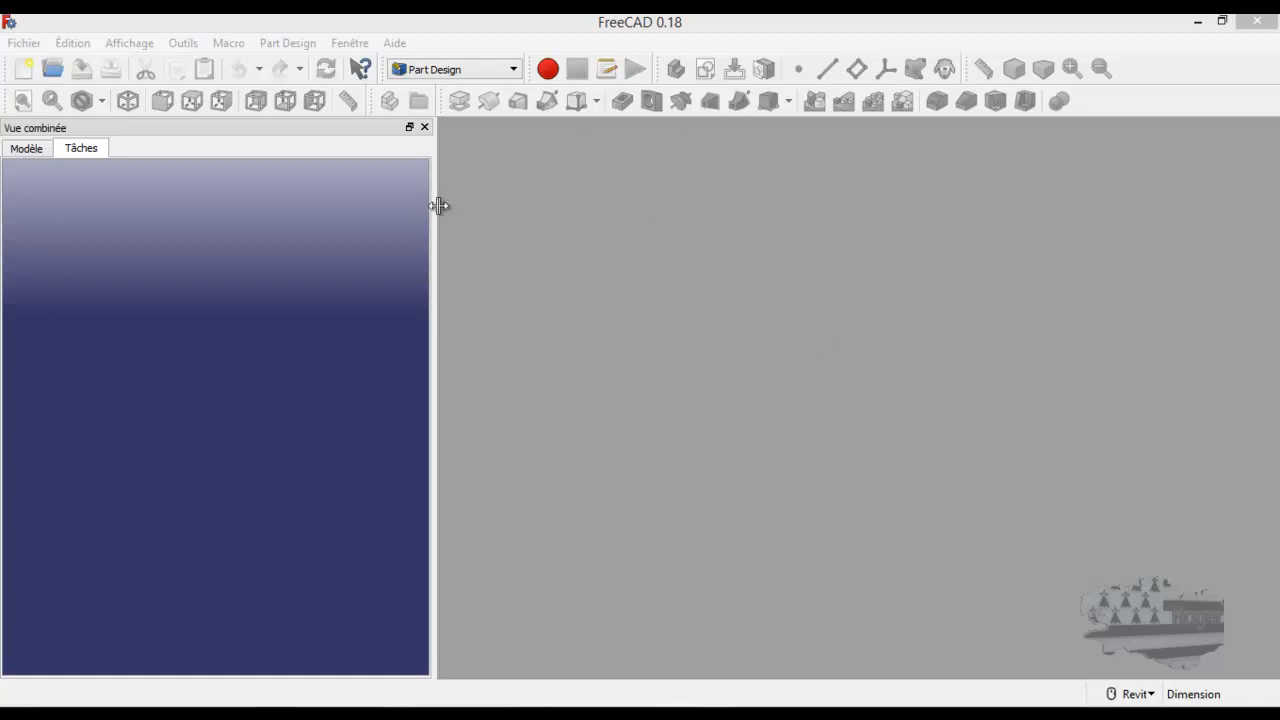
# Step: Start a new document and create a body in it
pyautogui.moveTo(436, 220); pyautogui.dragTo(342, 234)
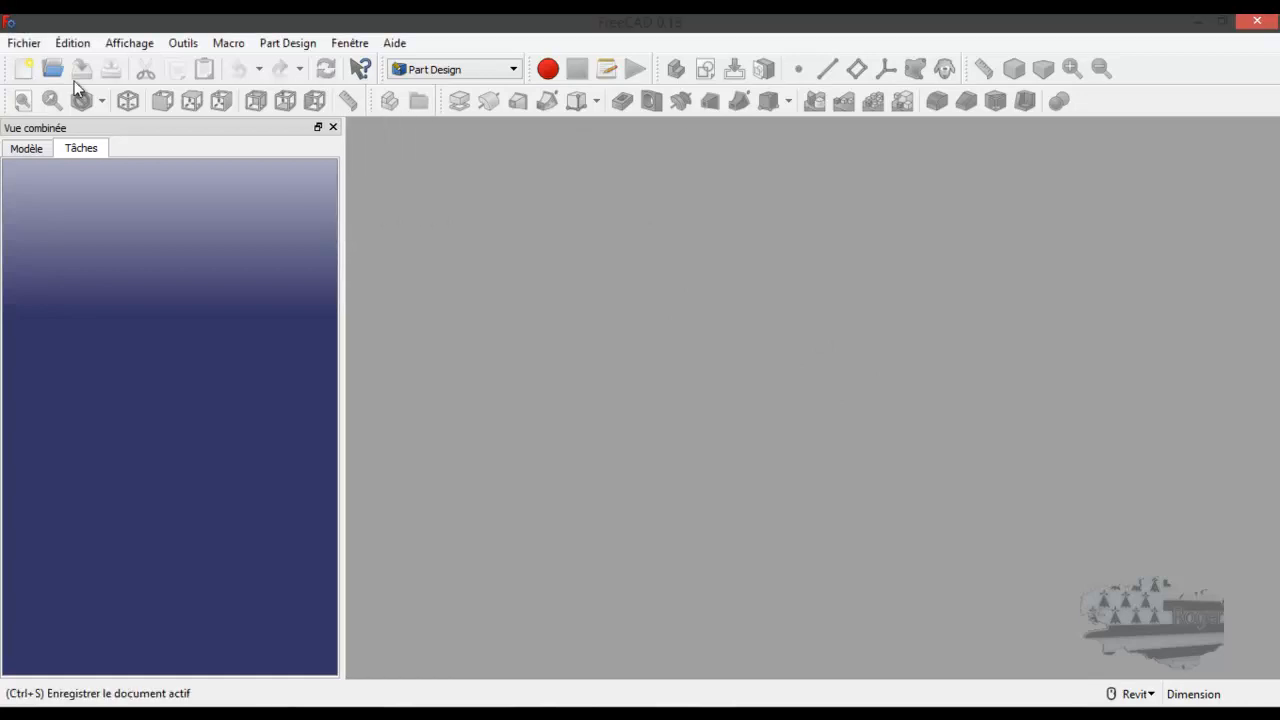
pyautogui.click(24, 72)
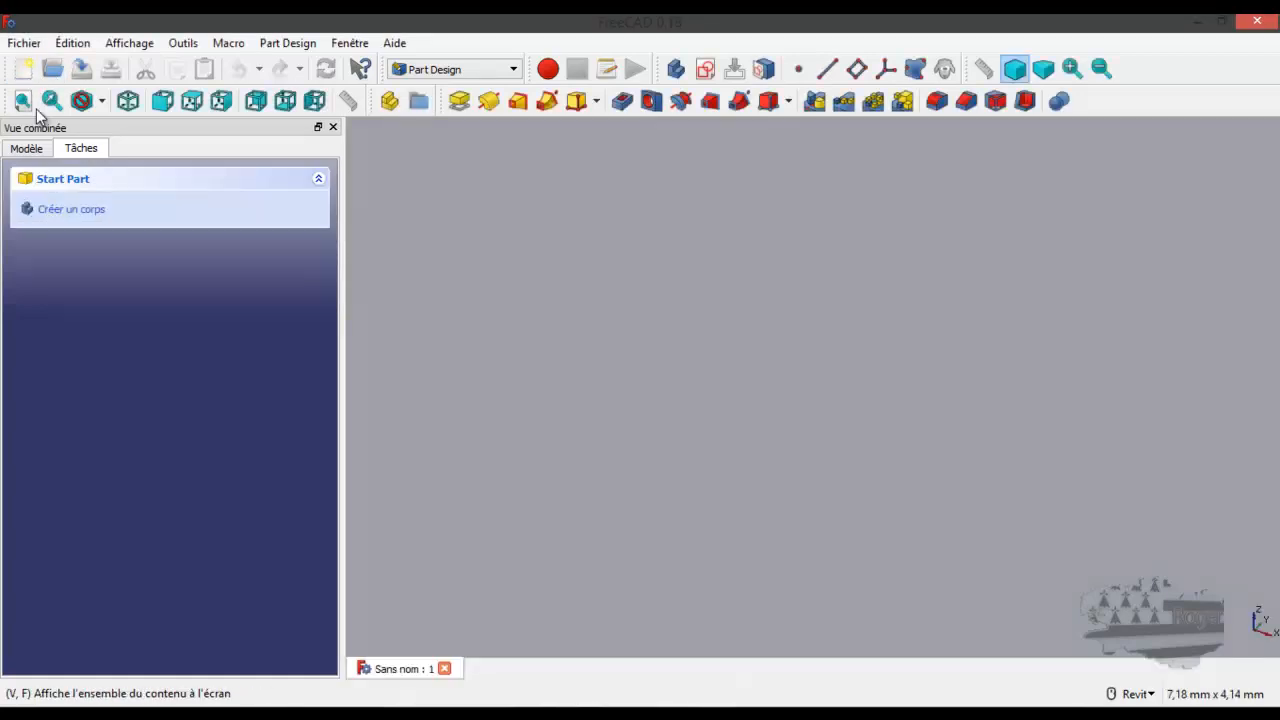
pyautogui.click(66, 209)
# Step: Create a sketch on the XZ plane of the body
pyautogui.click(76, 211)
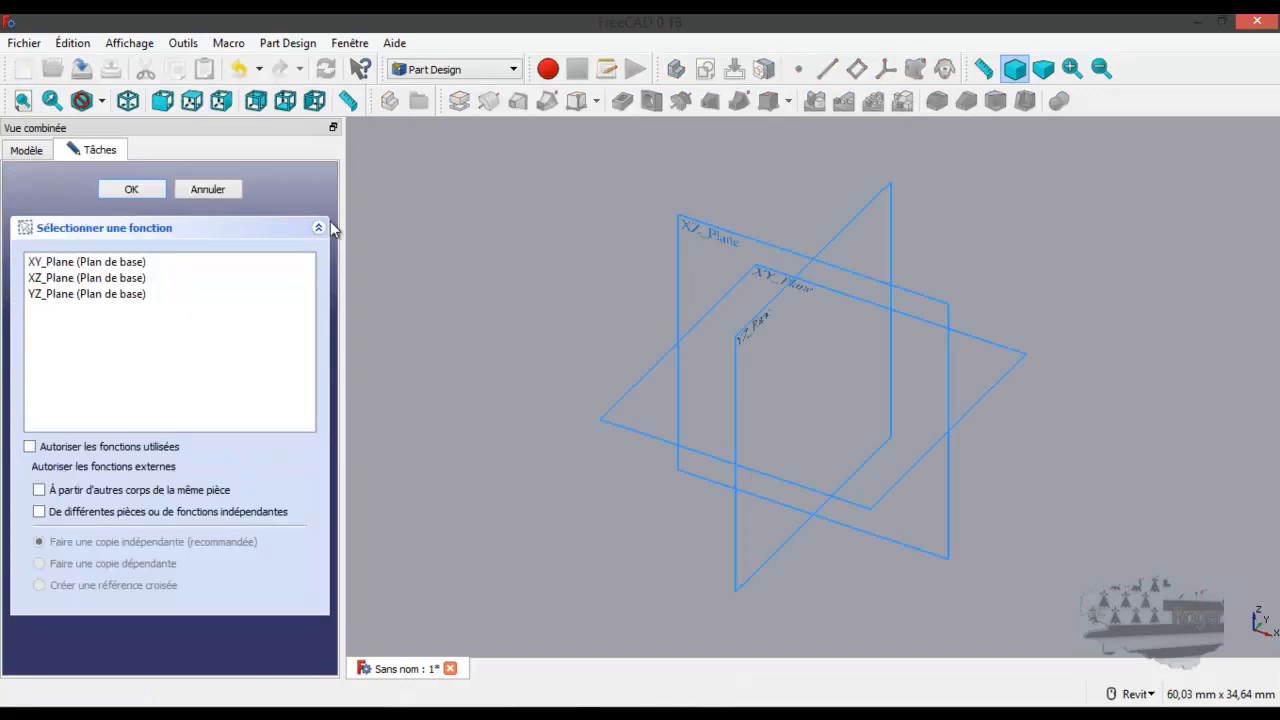
pyautogui.click(686, 224)
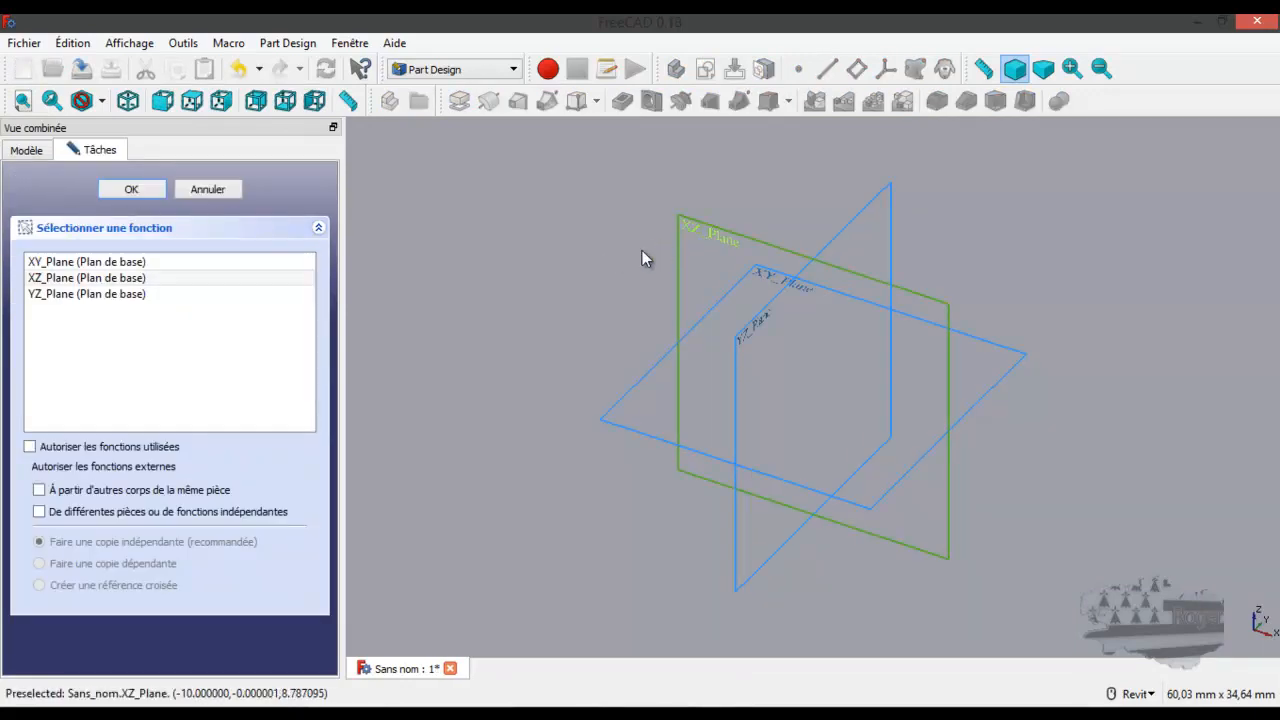
pyautogui.click(154, 194)
# Step: Sketch a closed, stepped six-sided polyline profile about 103 mm wide above the horizontal axis, with its right end on the vertical axis
pyautogui.scroll(-5, 815, 378)
pyautogui.scroll(-3, 777, 398)
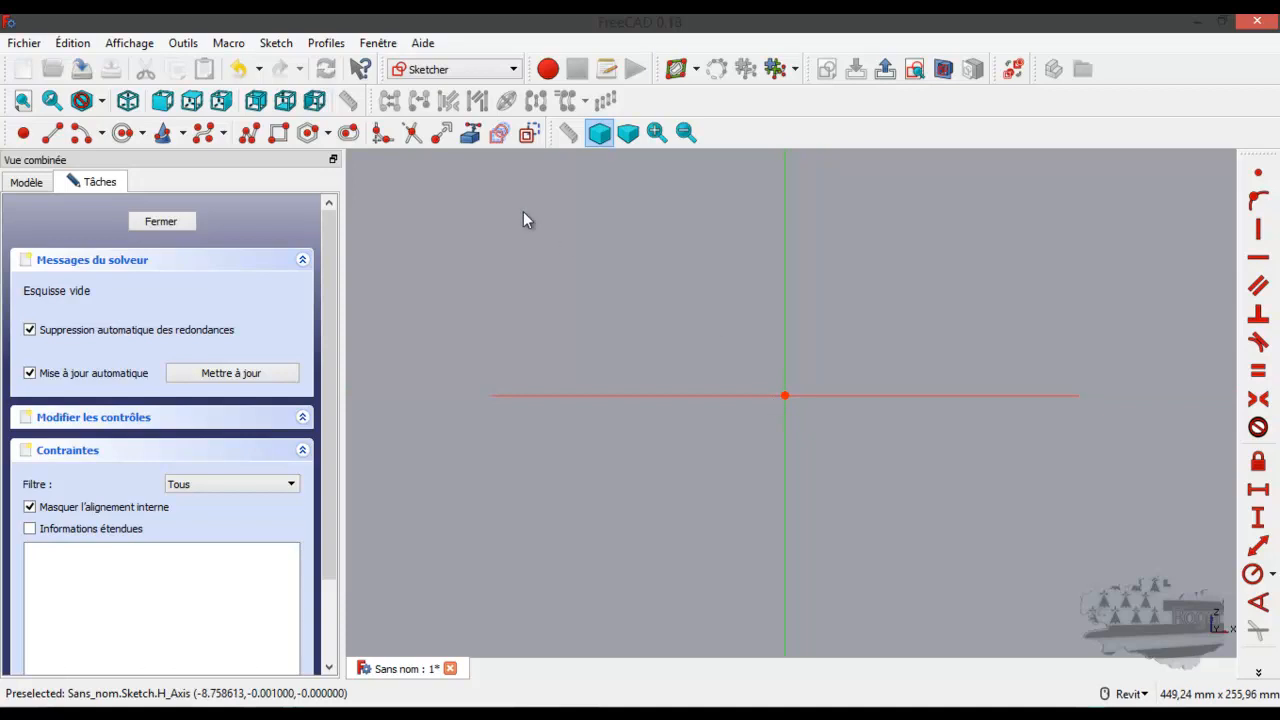
pyautogui.click(248, 134)
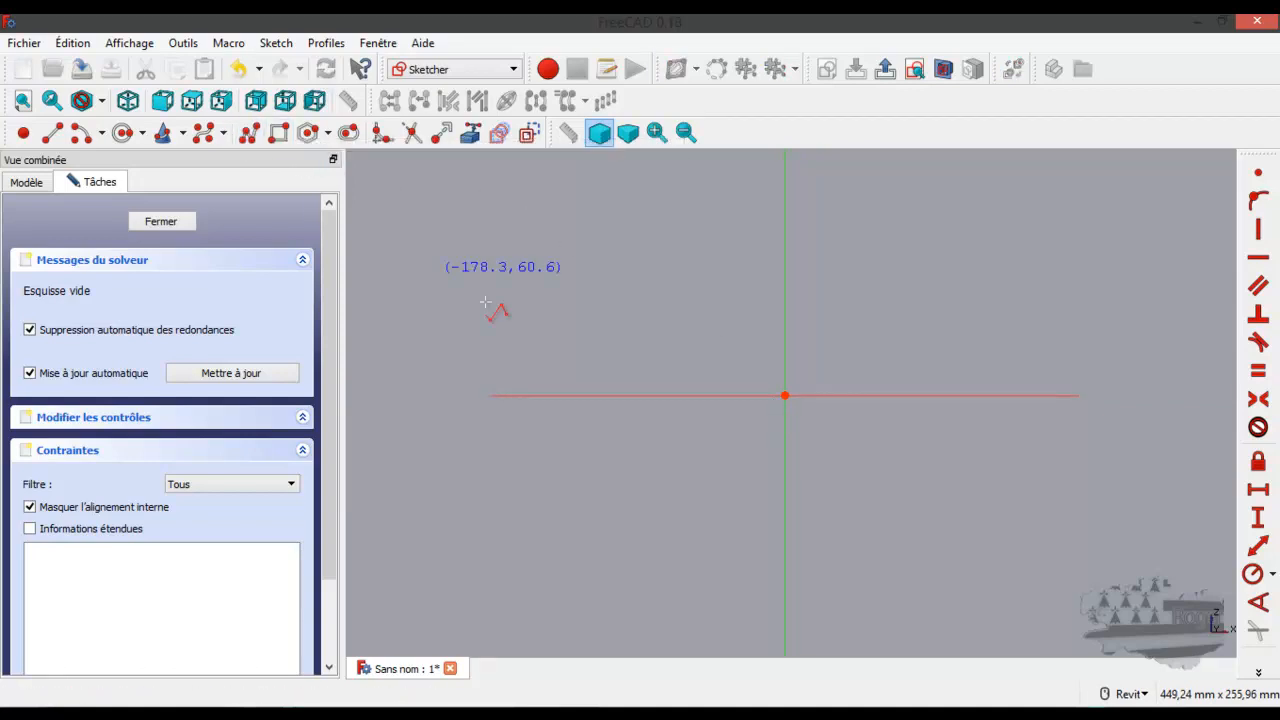
pyautogui.click(785, 264)
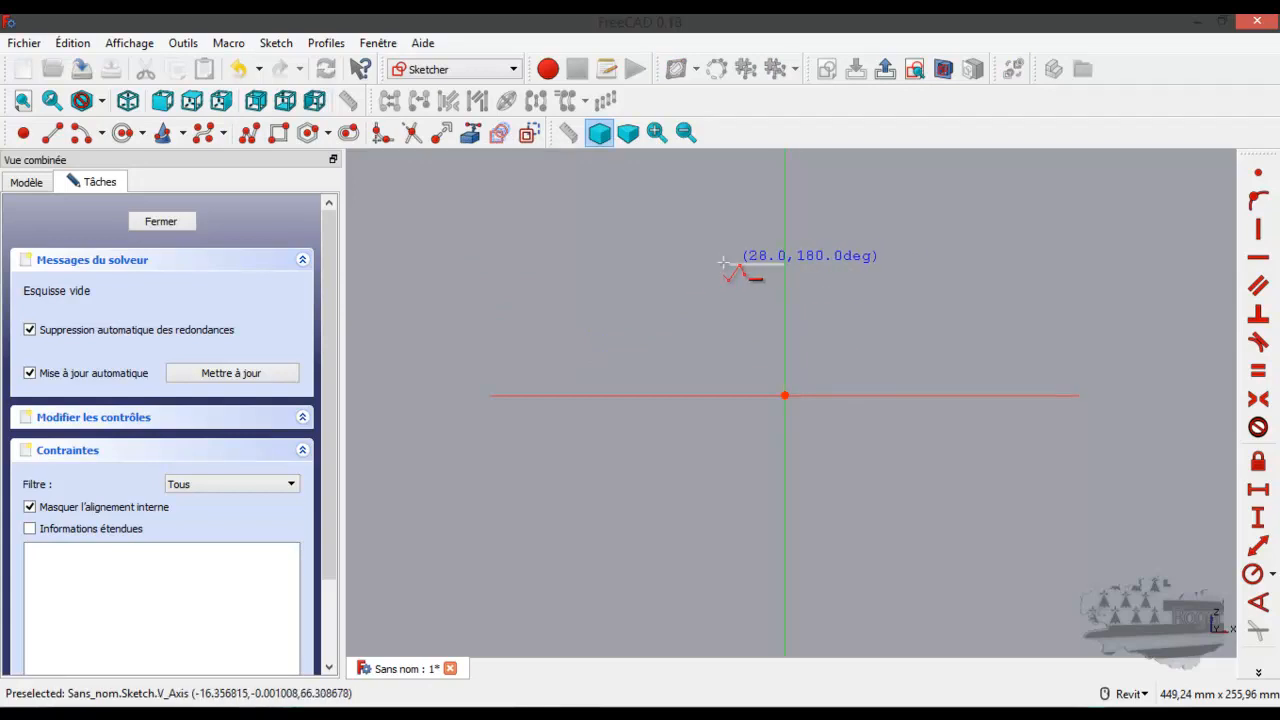
pyautogui.click(580, 264)
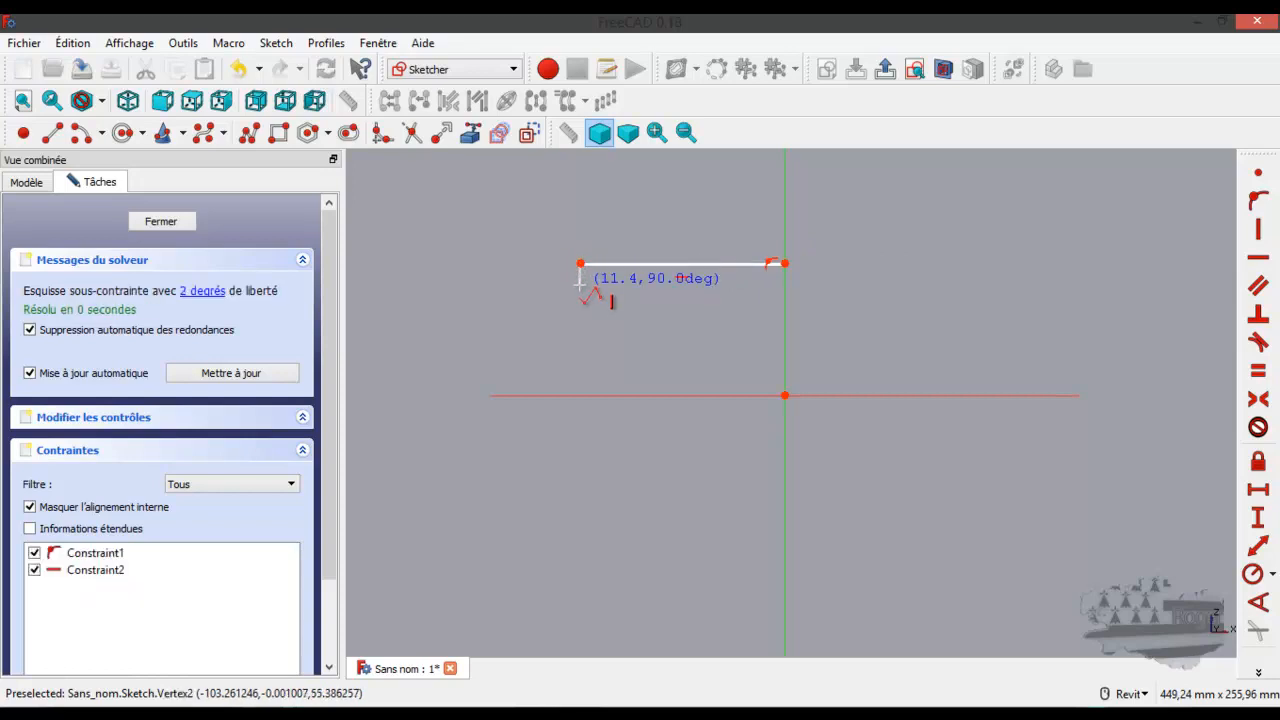
pyautogui.click(580, 286)
pyautogui.click(605, 286)
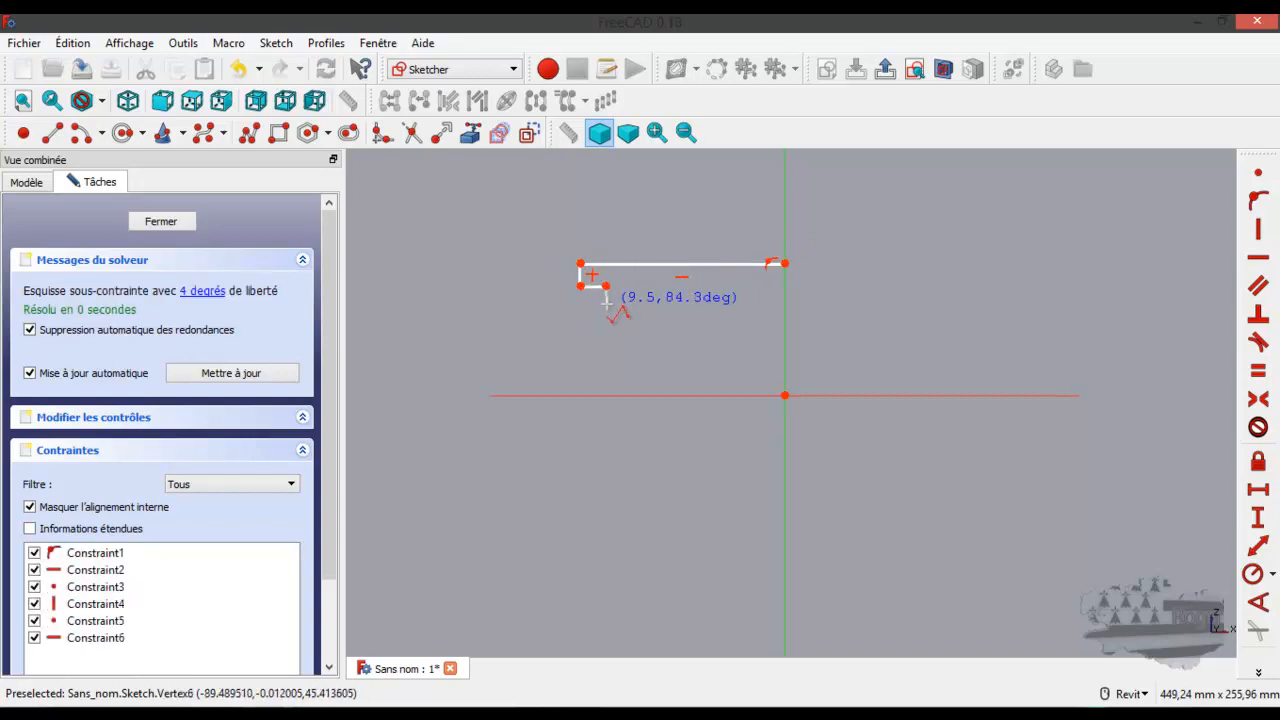
pyautogui.click(607, 305)
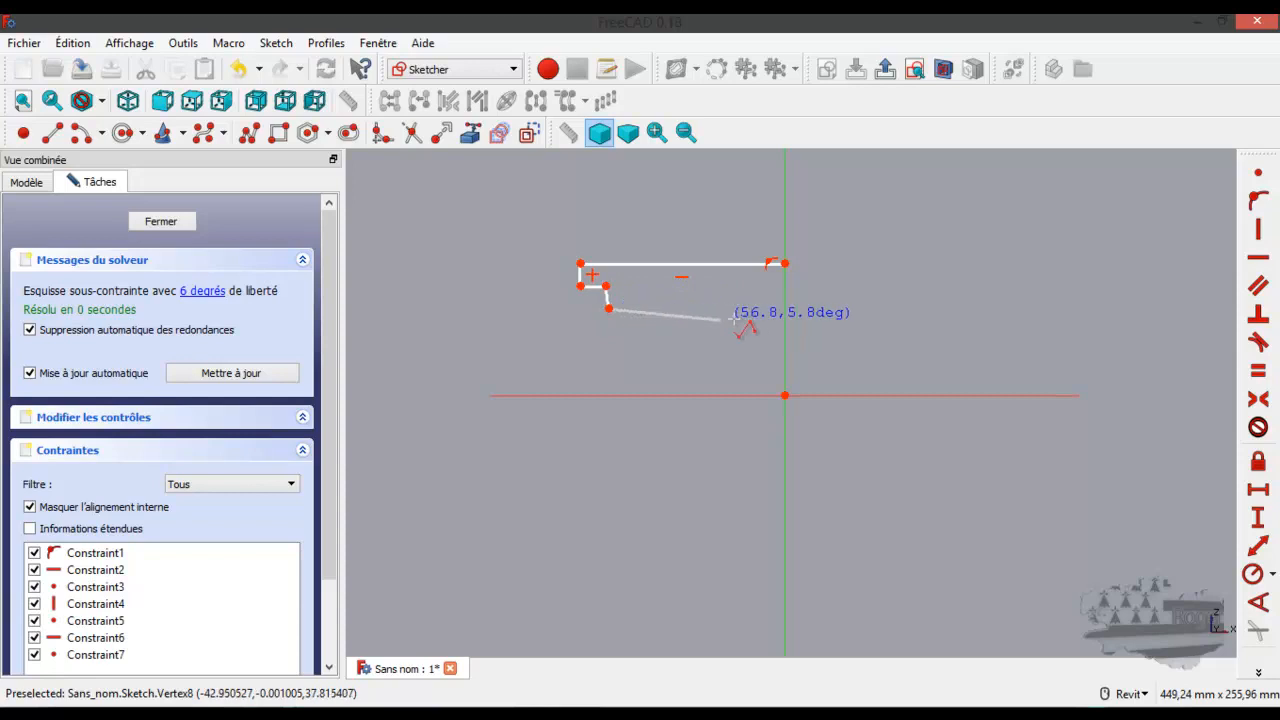
pyautogui.click(785, 309)
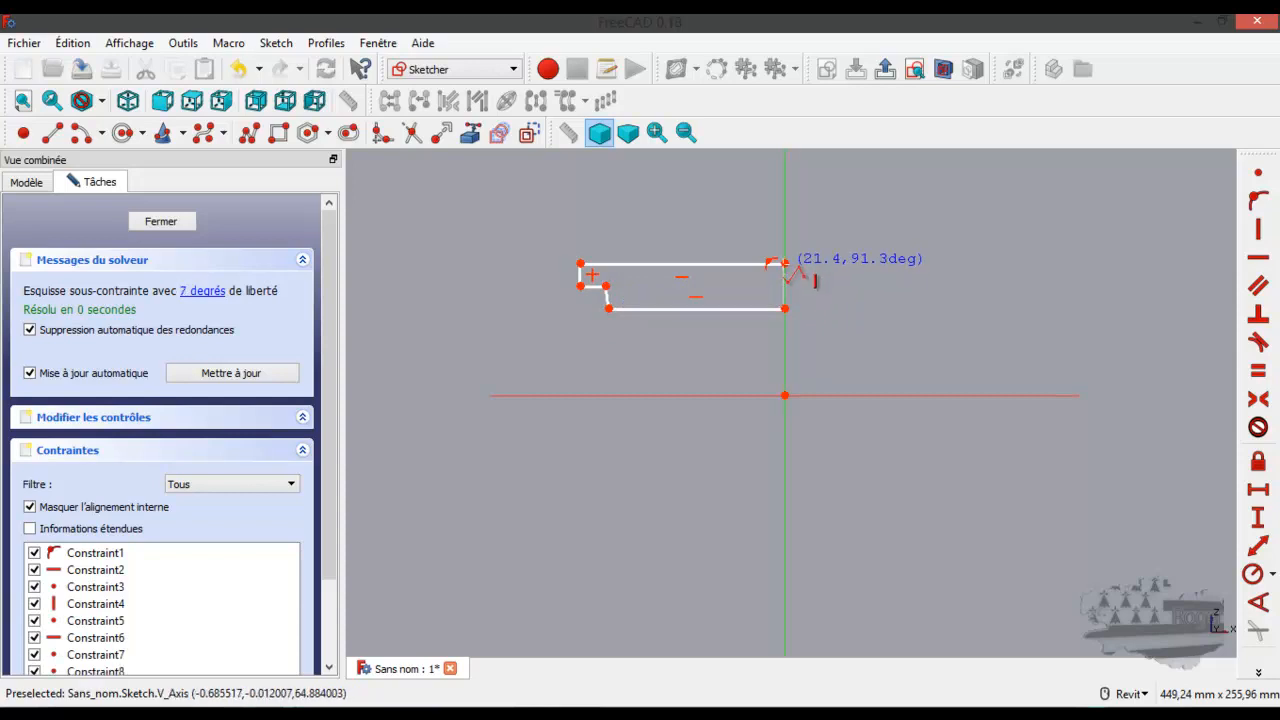
pyautogui.click(785, 263)
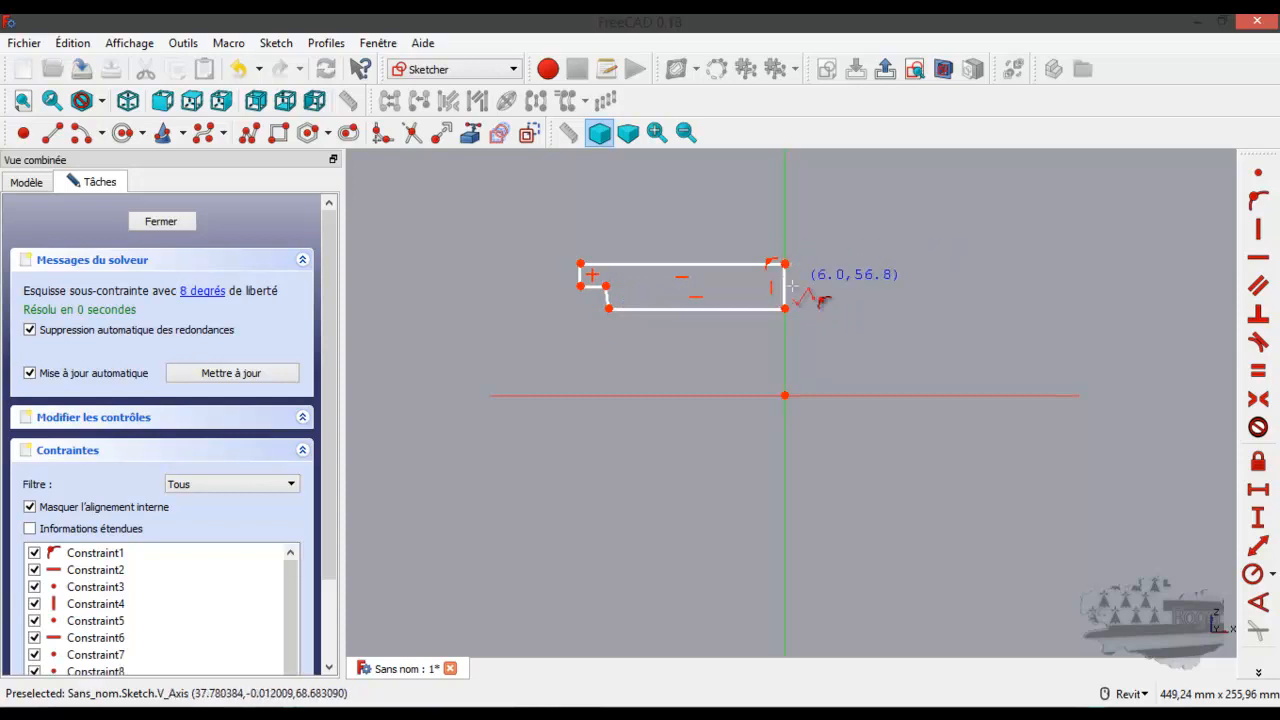
pyautogui.rightClick(789, 316)
# Step: Pull the profile's right edge off the vertical axis and join its upper end to the top edge's endpoint with a coincident constraint
pyautogui.moveTo(789, 316)
pyautogui.mouseDown()
pyautogui.moveTo(775, 318)
pyautogui.moveTo(803, 350)
pyautogui.moveTo(803, 330)
pyautogui.mouseUp()
pyautogui.click(803, 265)
pyautogui.click(785, 266)
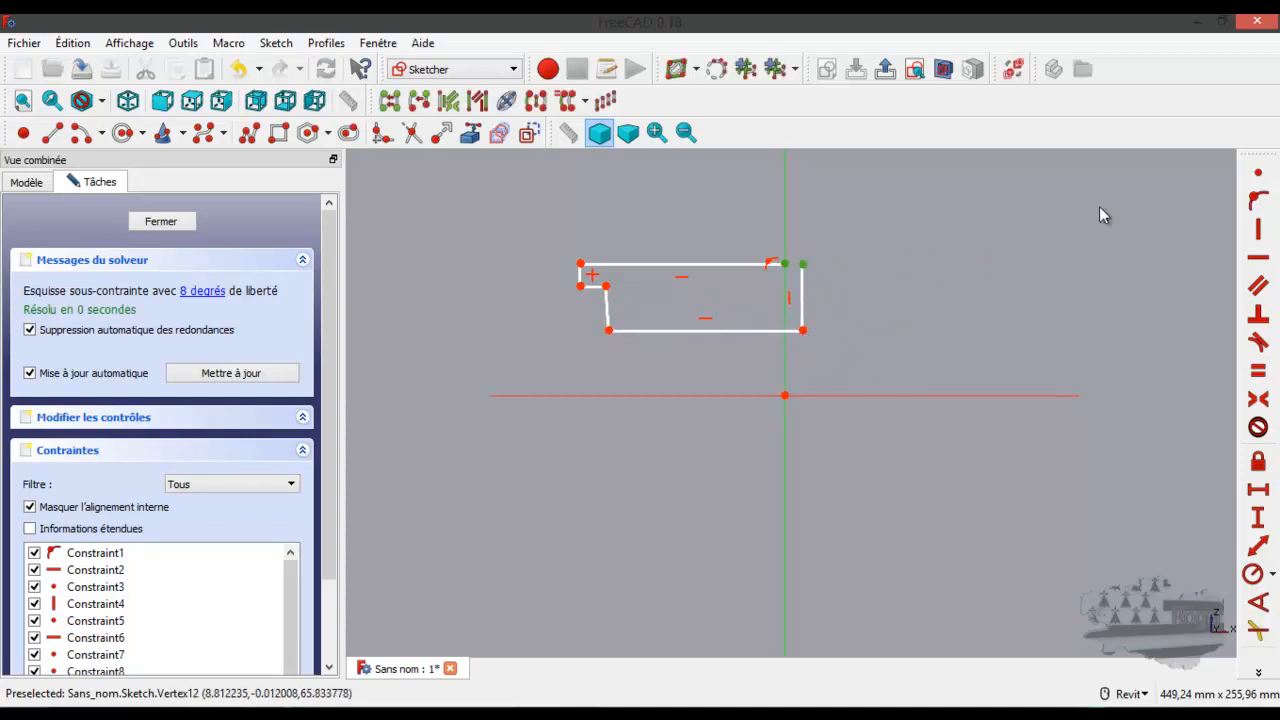
pyautogui.click(1258, 175)
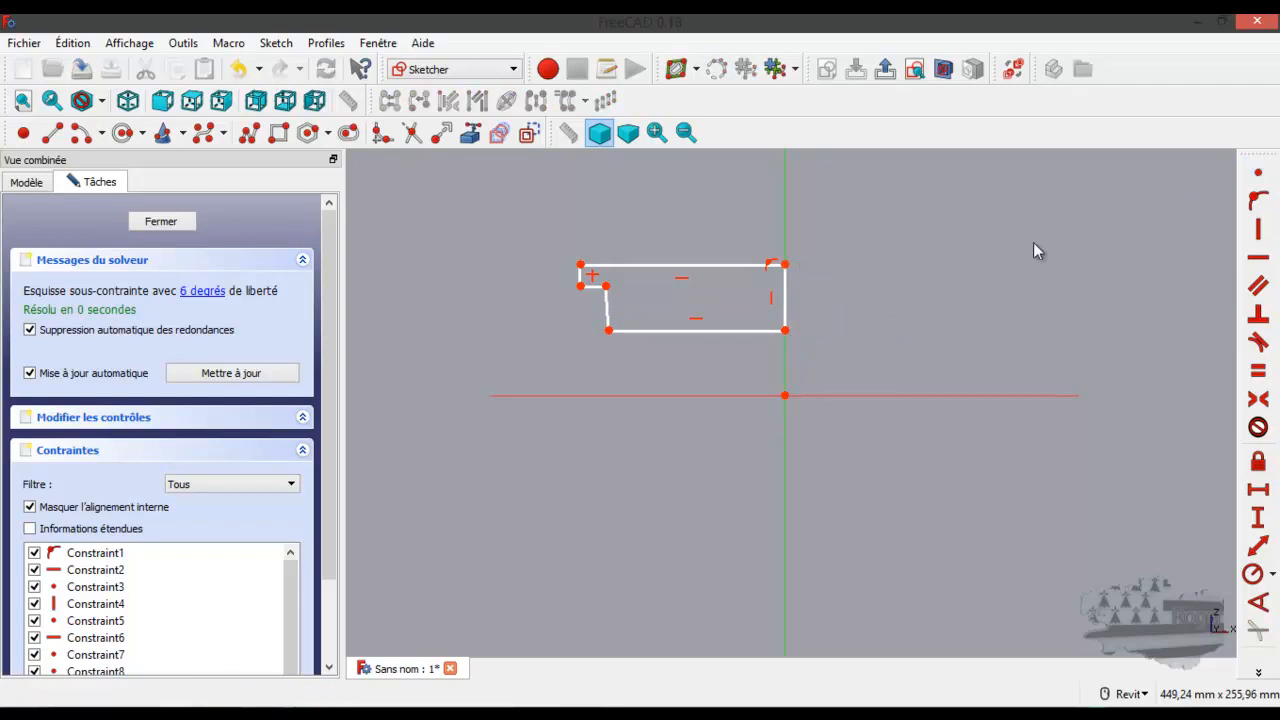
# Step: Raise the profile's lower edge slightly and constrain the slanted edge of the step to vertical
pyautogui.moveTo(787, 332)
pyautogui.mouseDown()
pyautogui.moveTo(812, 328)
pyautogui.moveTo(786, 318)
pyautogui.mouseUp()
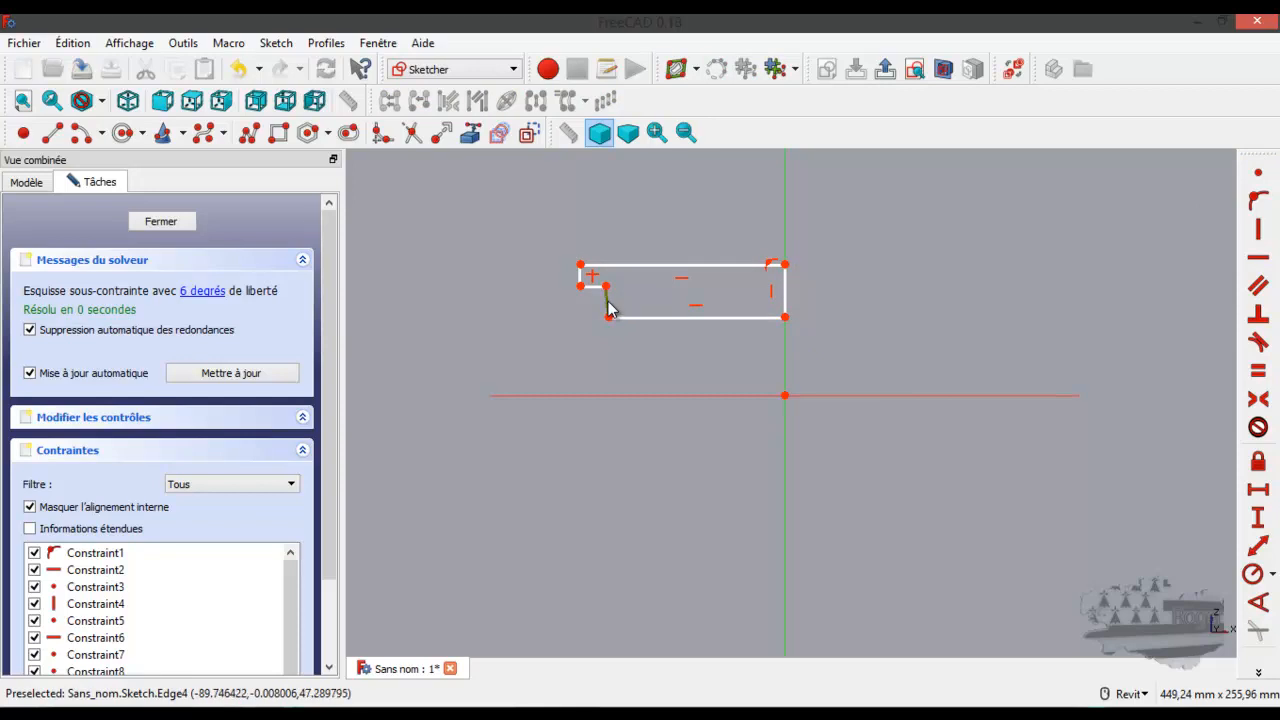
pyautogui.click(607, 301)
pyautogui.click(1246, 234)
# Step: Constrain the vertical length of the profile's short left end edge to 4 mm
pyautogui.scroll(5, 618, 302)
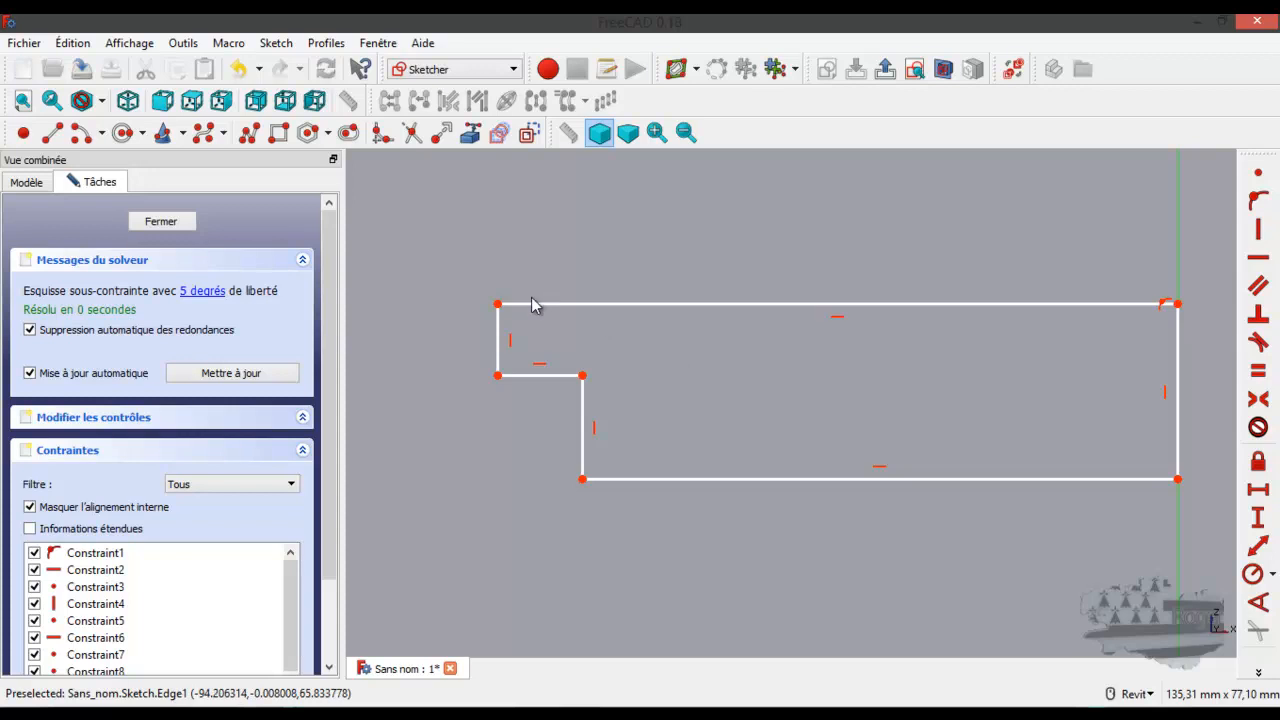
pyautogui.click(500, 337)
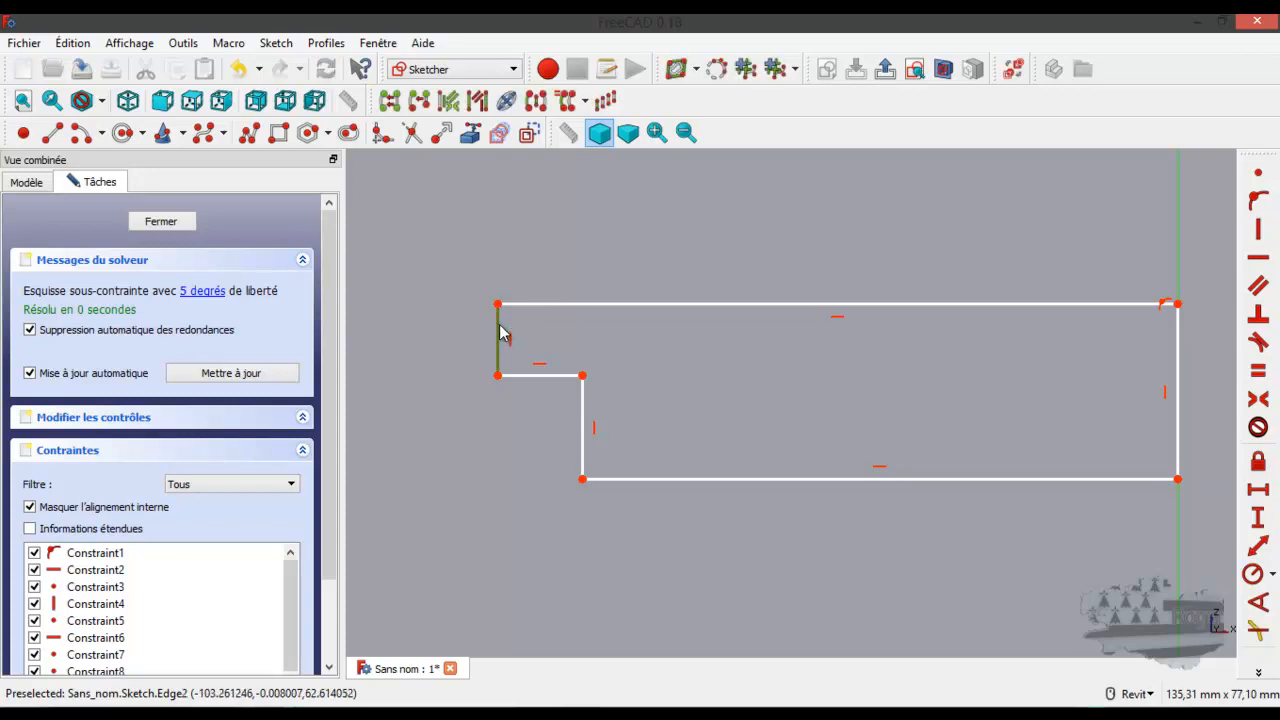
pyautogui.click(1258, 517)
pyautogui.write('4')
pyautogui.press('Return')
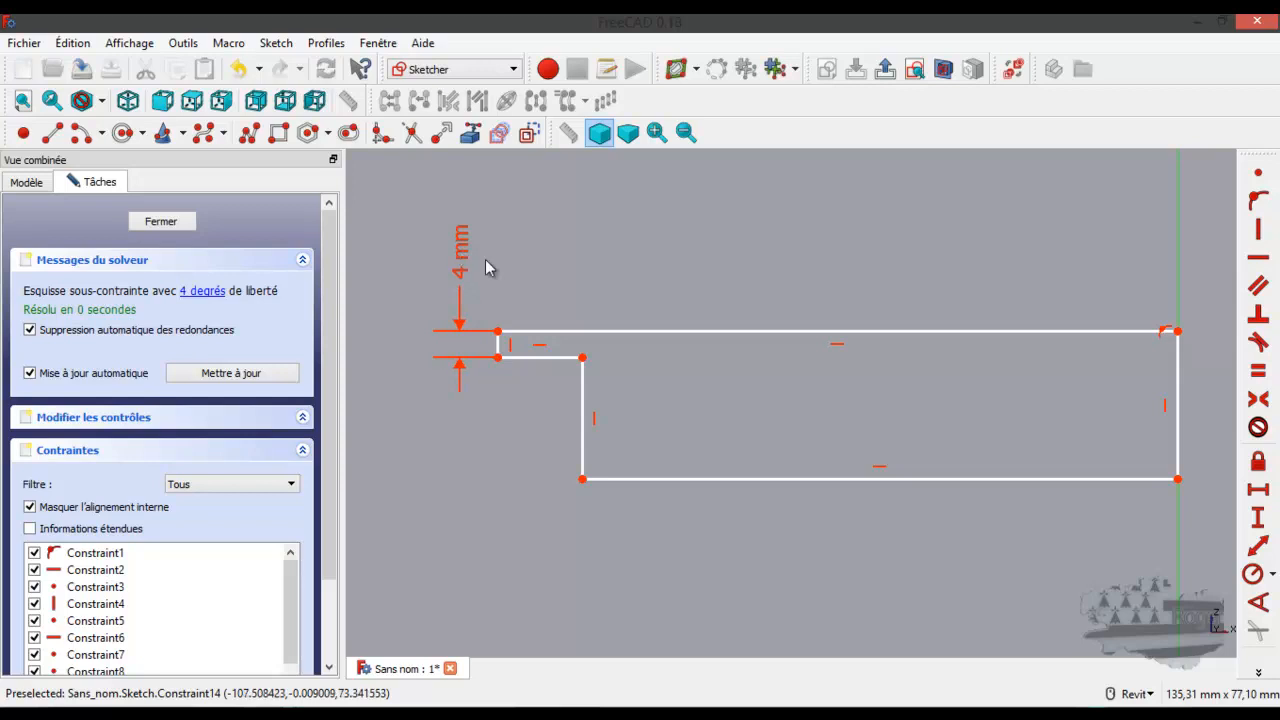
# Step: Constrain the step's short horizontal edge to 10 mm and place its dimension clear above the profile
pyautogui.click(545, 363)
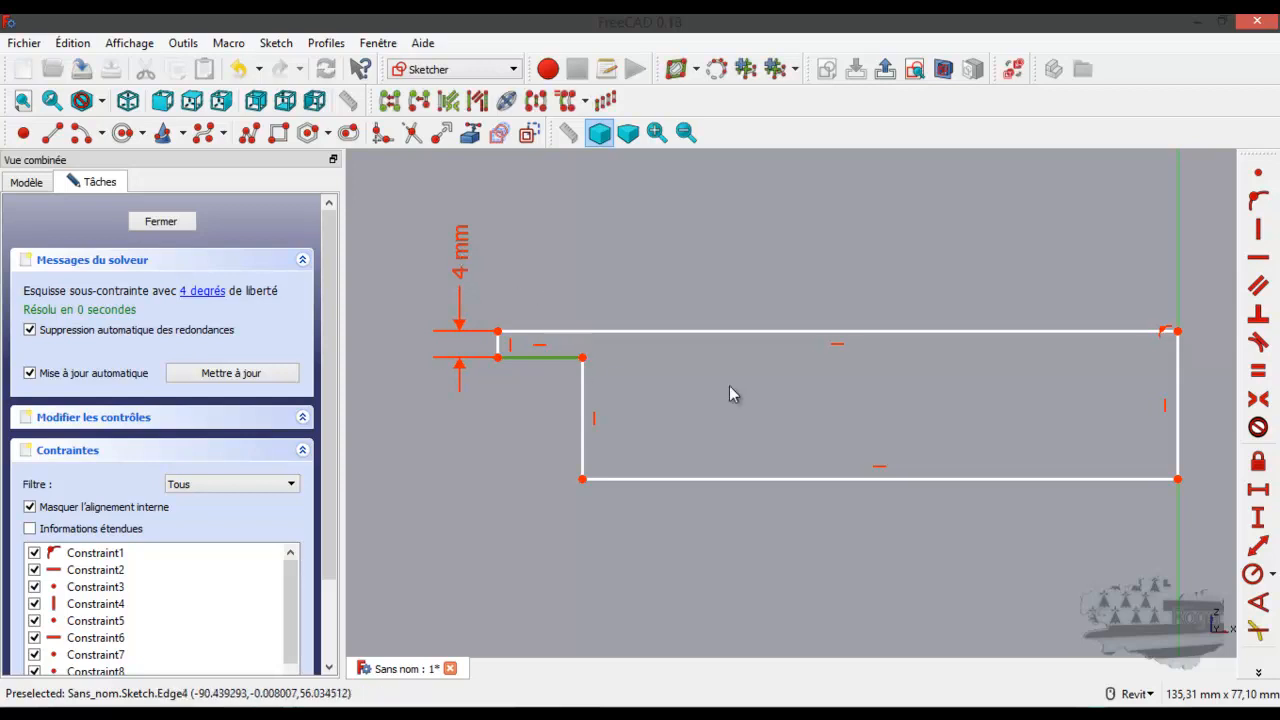
pyautogui.click(1258, 489)
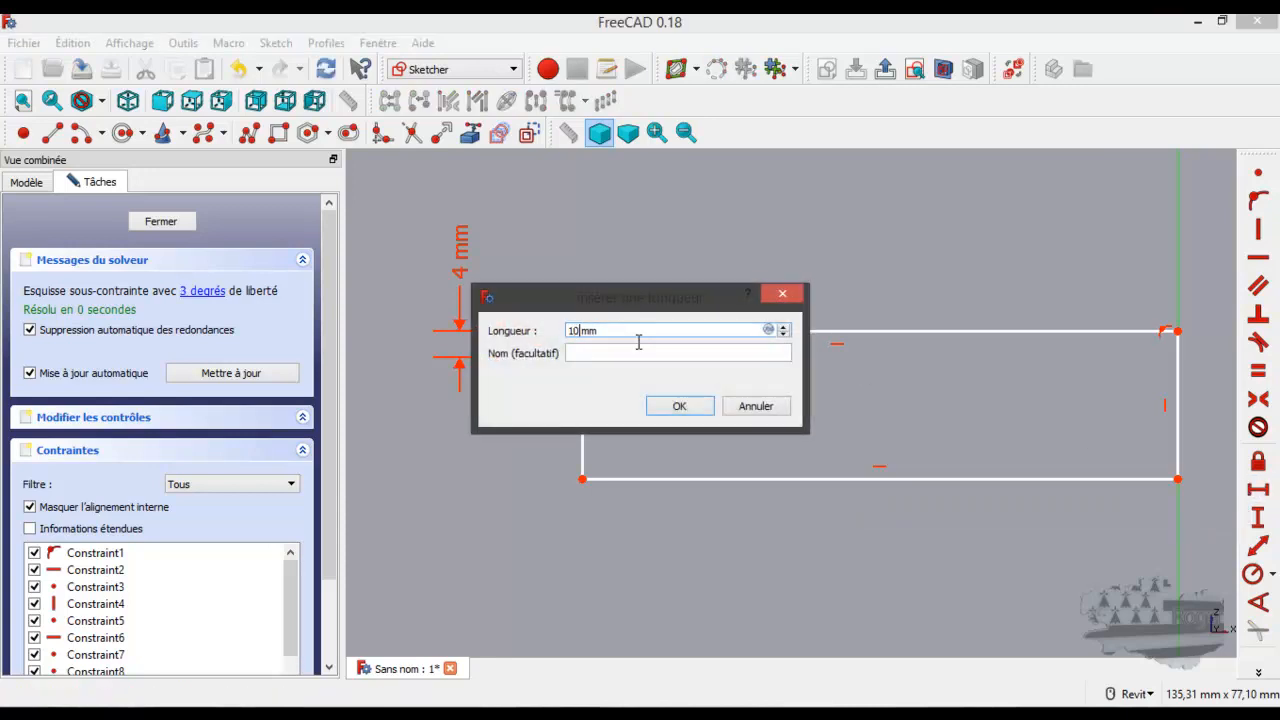
pyautogui.click(677, 406)
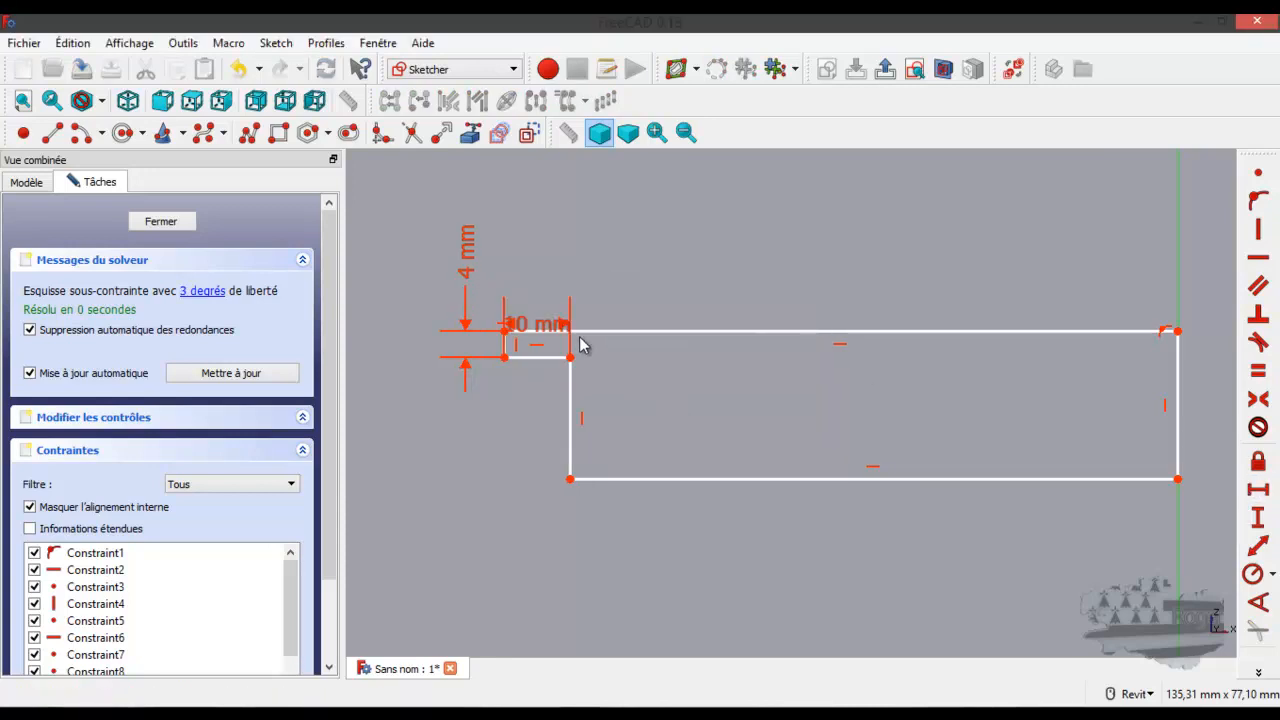
pyautogui.moveTo(540, 330)
pyautogui.mouseDown()
pyautogui.moveTo(571, 220)
pyautogui.moveTo(639, 219)
pyautogui.mouseUp()
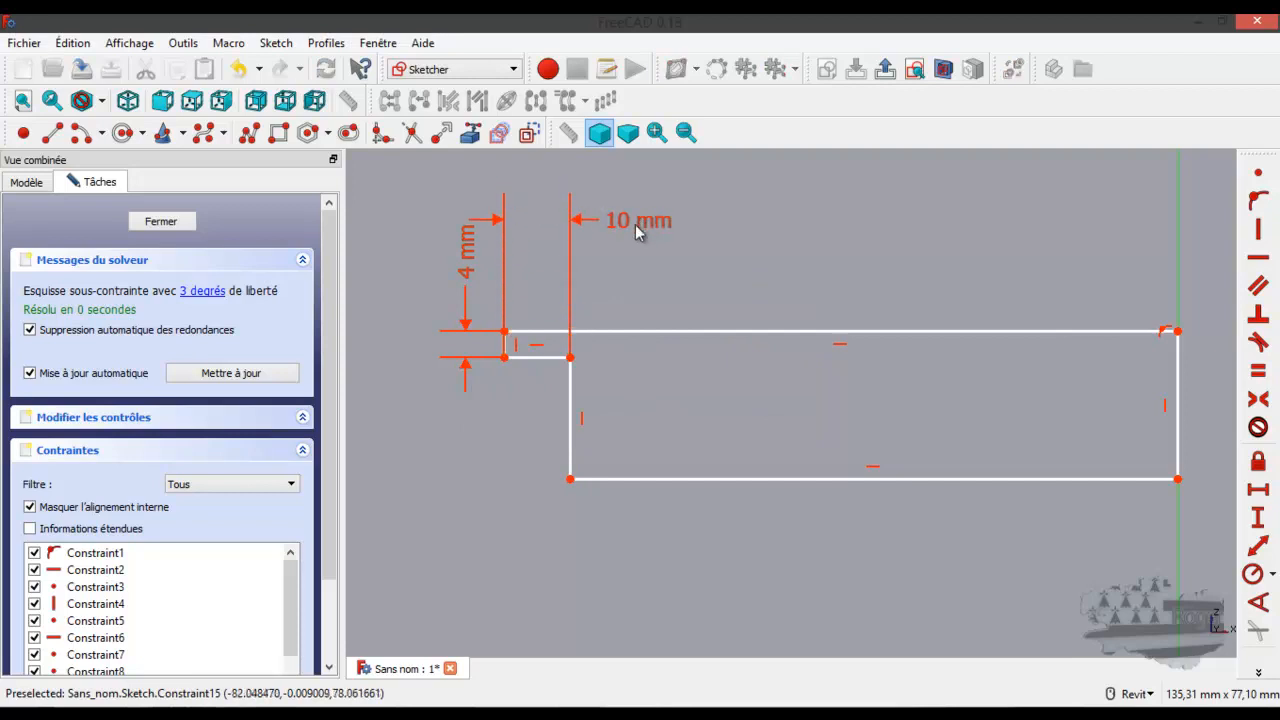
# Step: Constrain the step's inner vertical edge to 10 mm and place its dimension below the profile
pyautogui.click(572, 410)
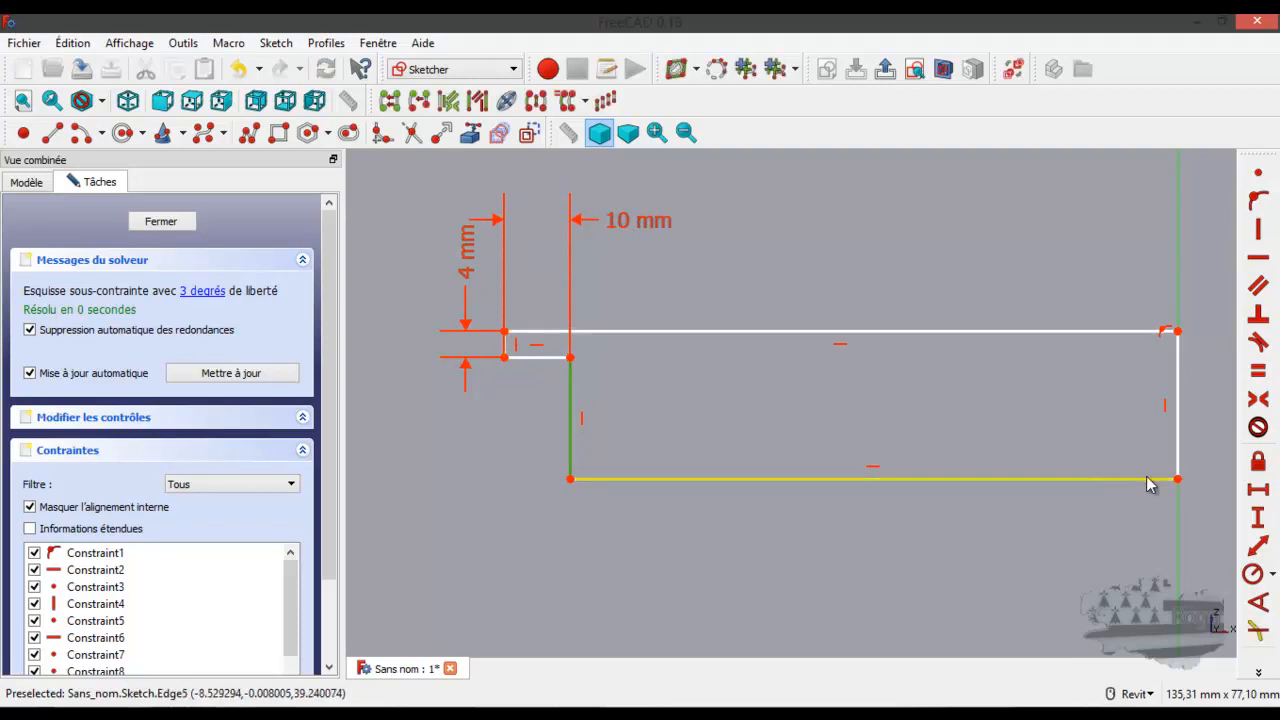
pyautogui.click(1258, 517)
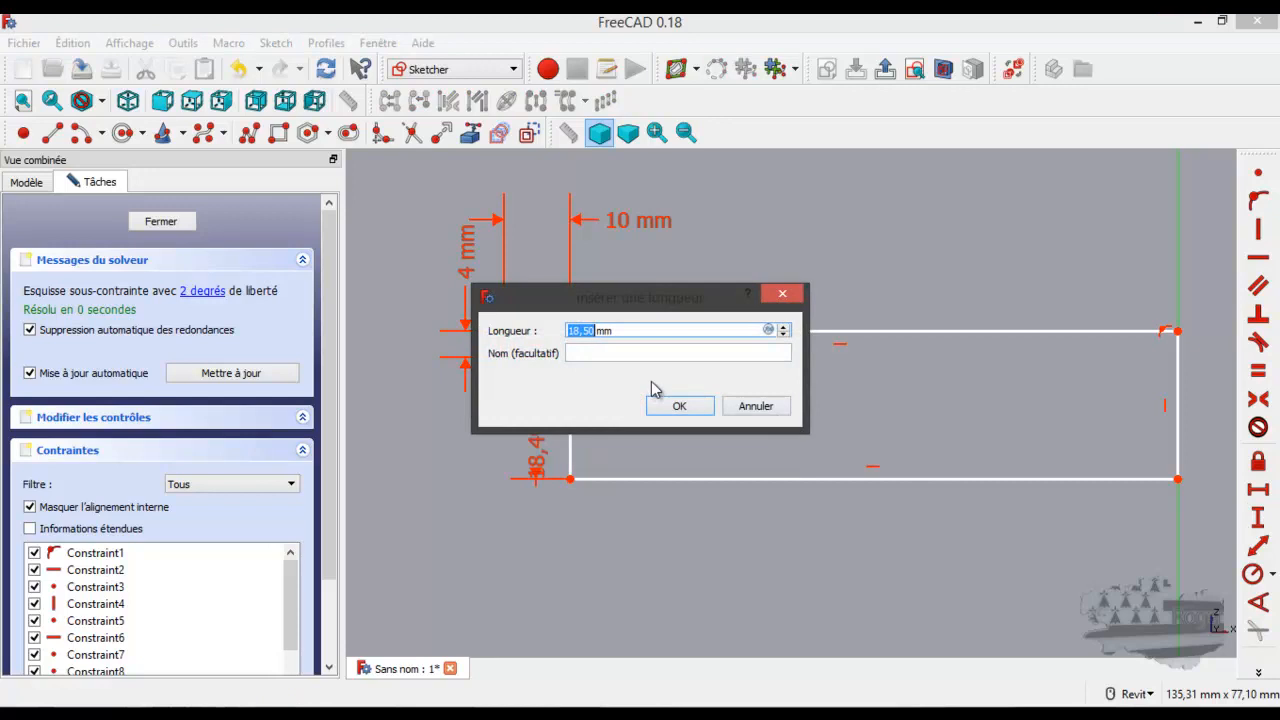
pyautogui.write('10')
pyautogui.click(679, 408)
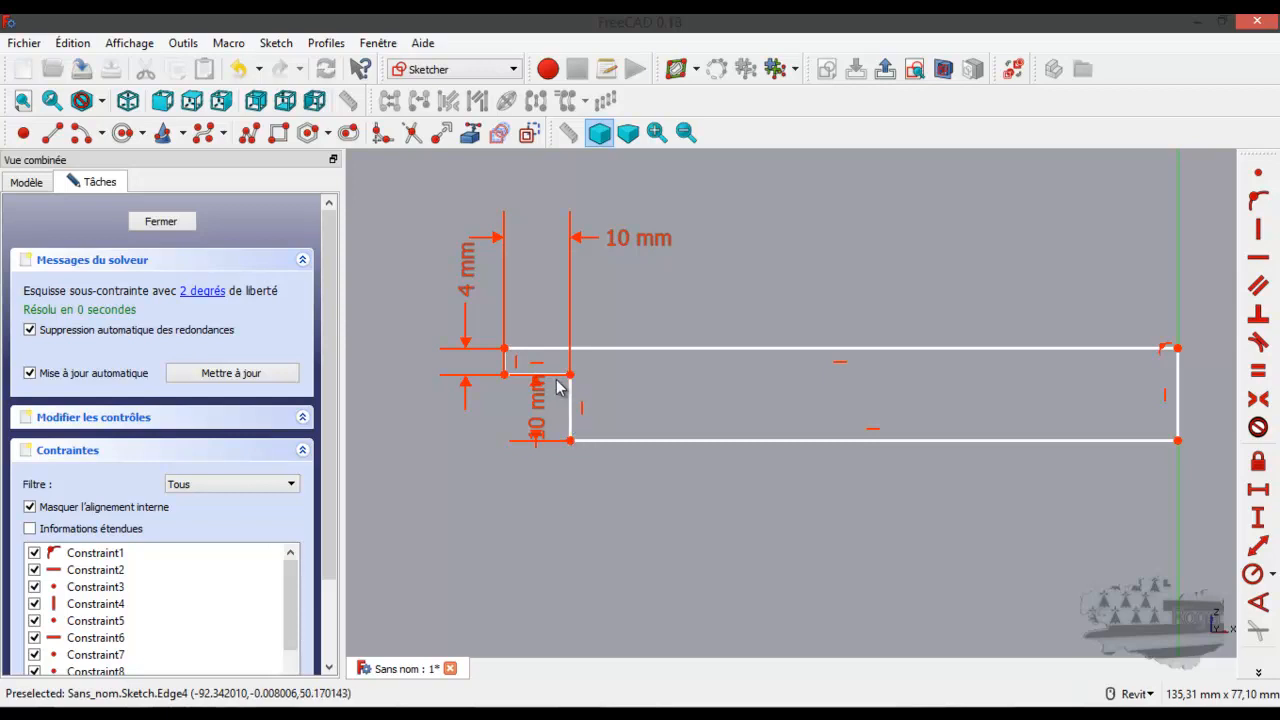
pyautogui.moveTo(537, 423); pyautogui.dragTo(536, 505)
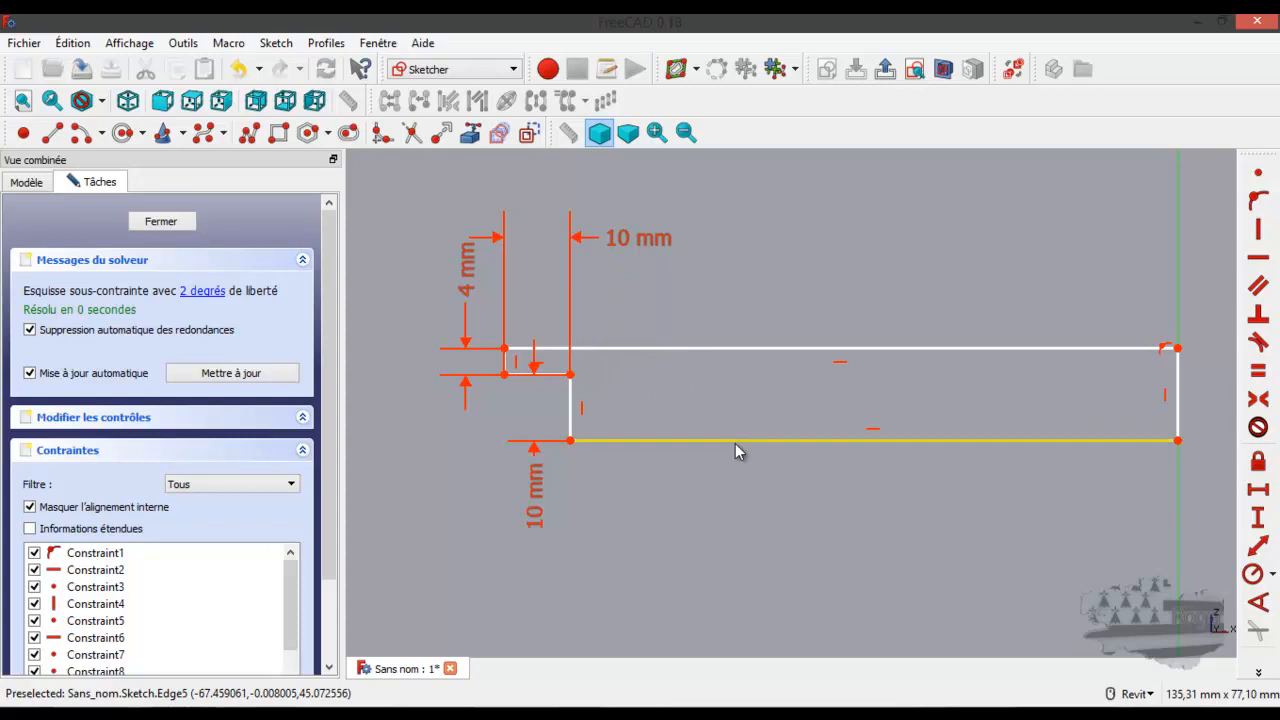
# Step: Constrain the horizontal length of the profile's lower edge to 50 mm
pyautogui.click(790, 452)
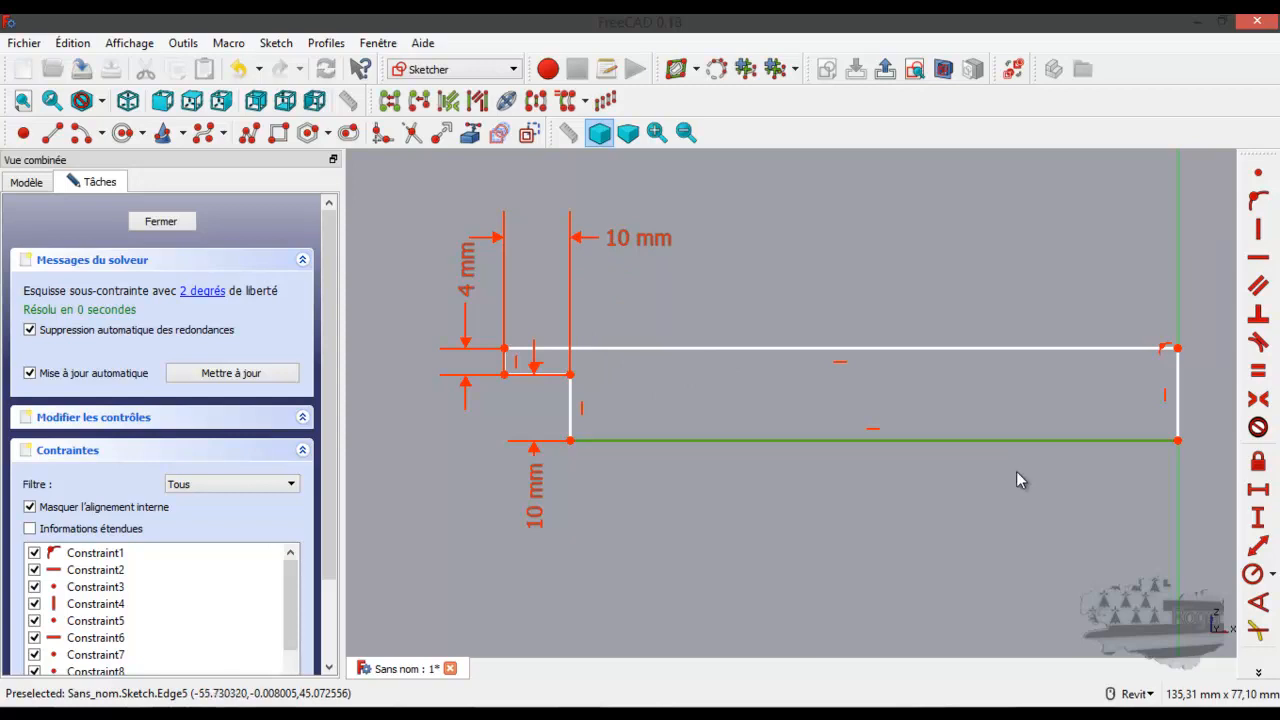
pyautogui.click(1258, 490)
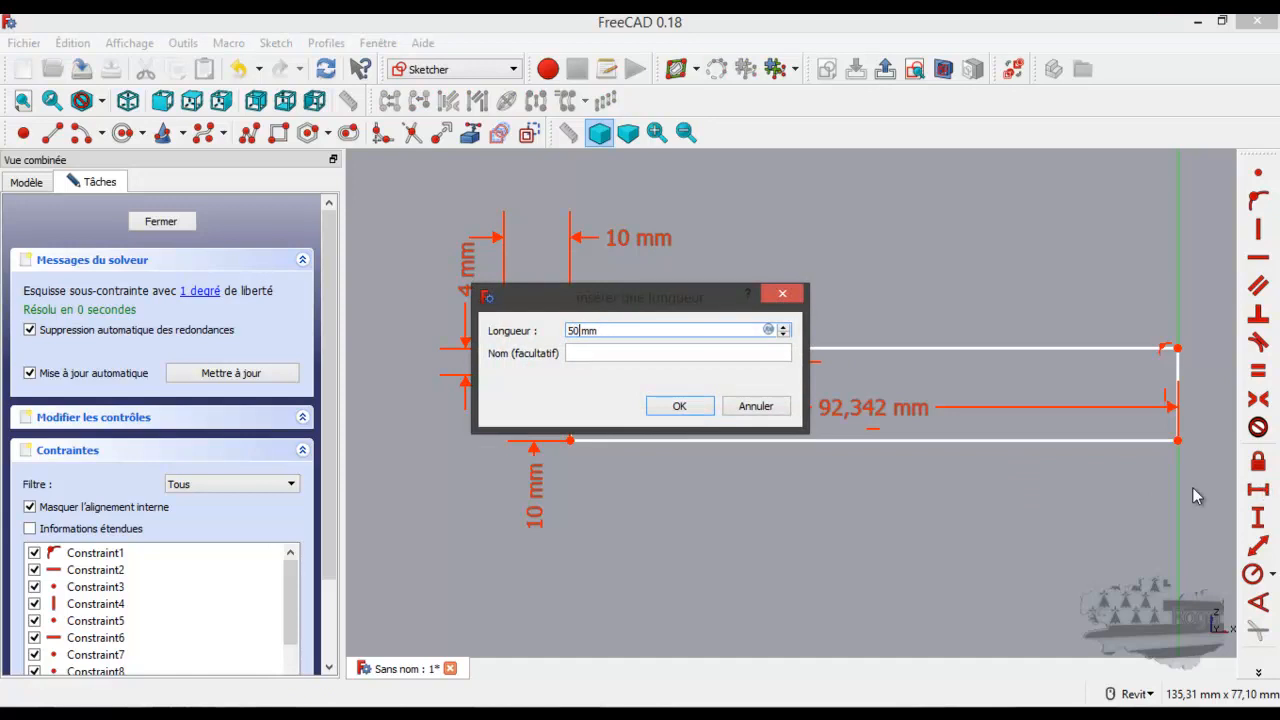
pyautogui.click(698, 408)
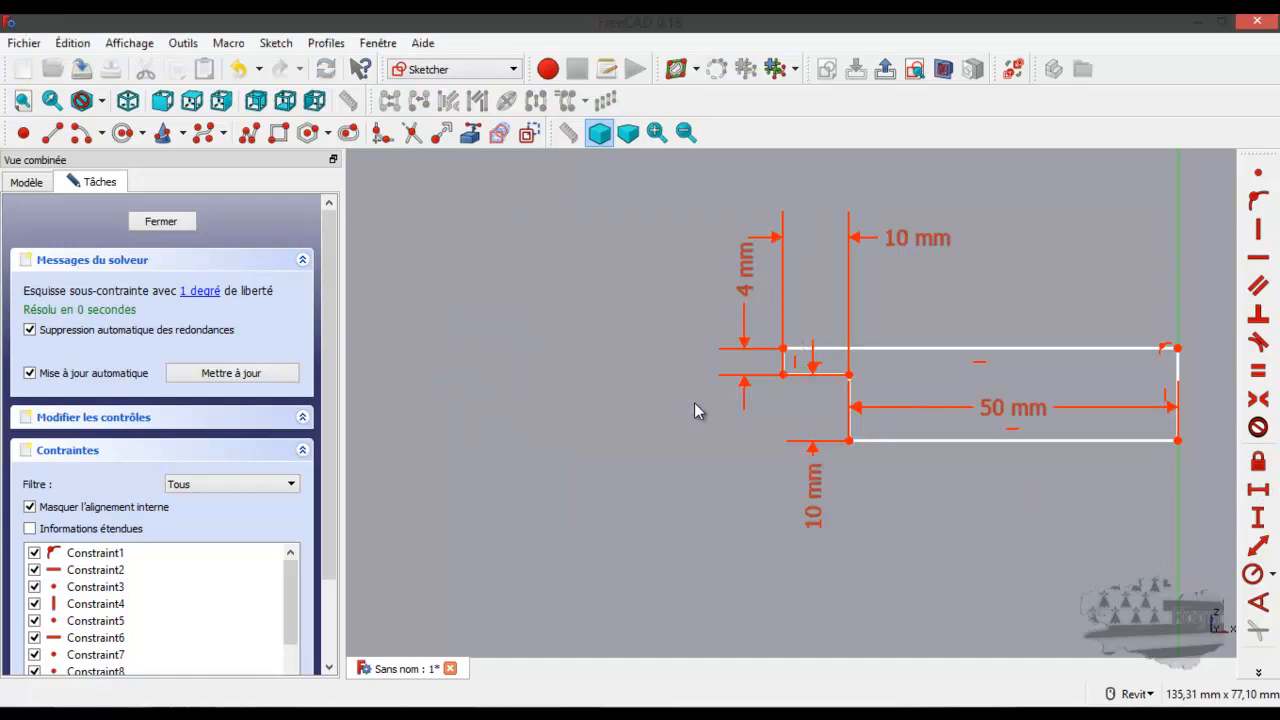
# Step: Constrain the profile's lower right corner to a vertical distance of 45 mm from the origin and close the sketch
pyautogui.scroll(2, 954, 410)
pyautogui.moveTo(520, 456); pyautogui.dragTo(374, 460, button='middle')
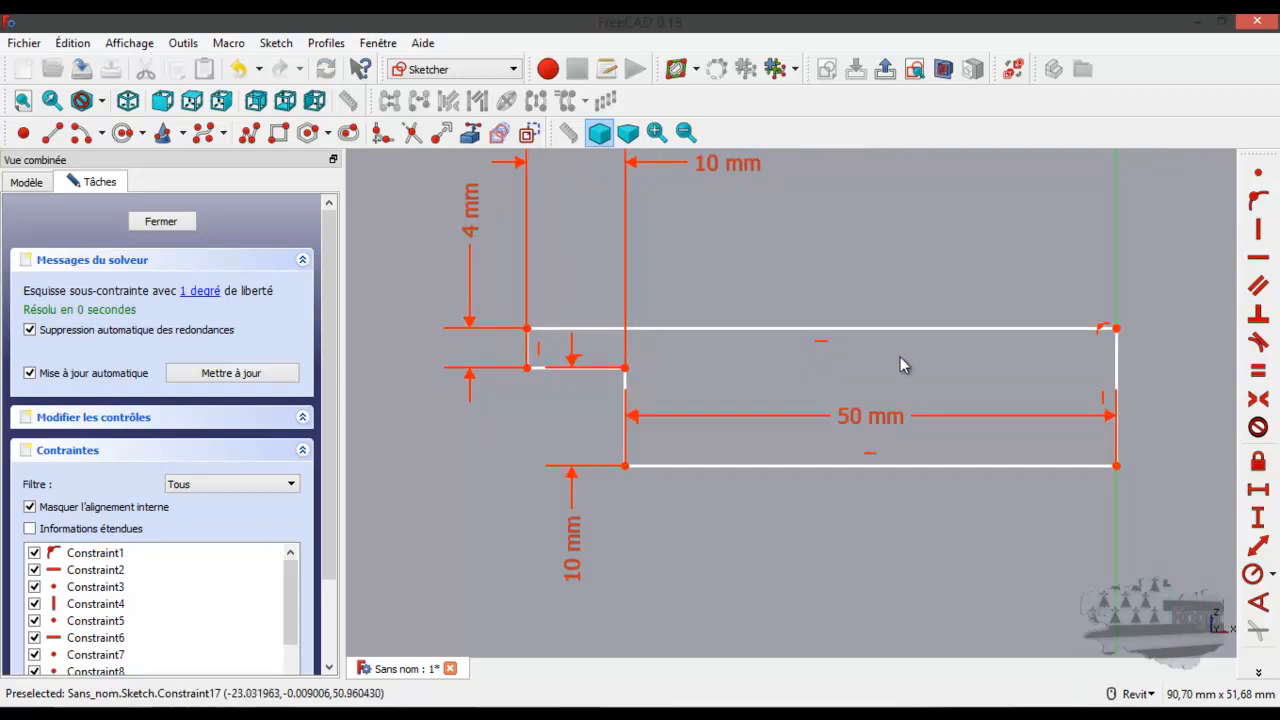
pyautogui.scroll(-3, 900, 360)
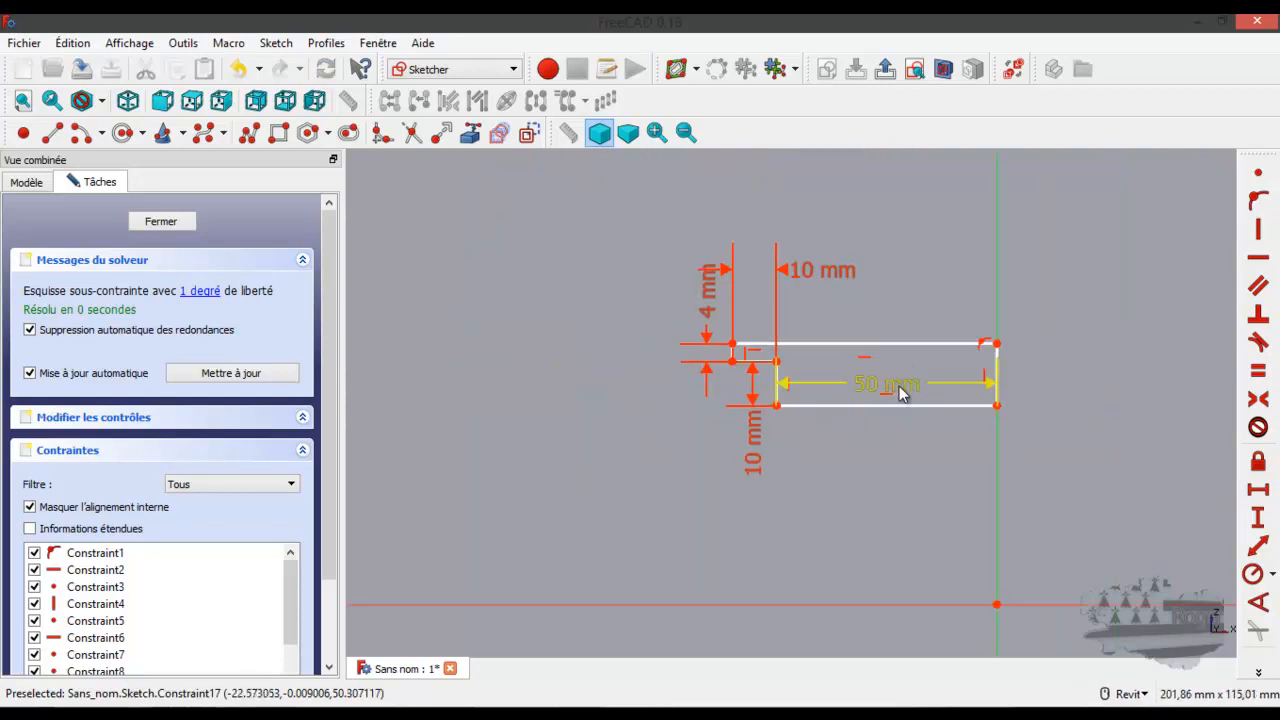
pyautogui.click(998, 406)
pyautogui.click(998, 604)
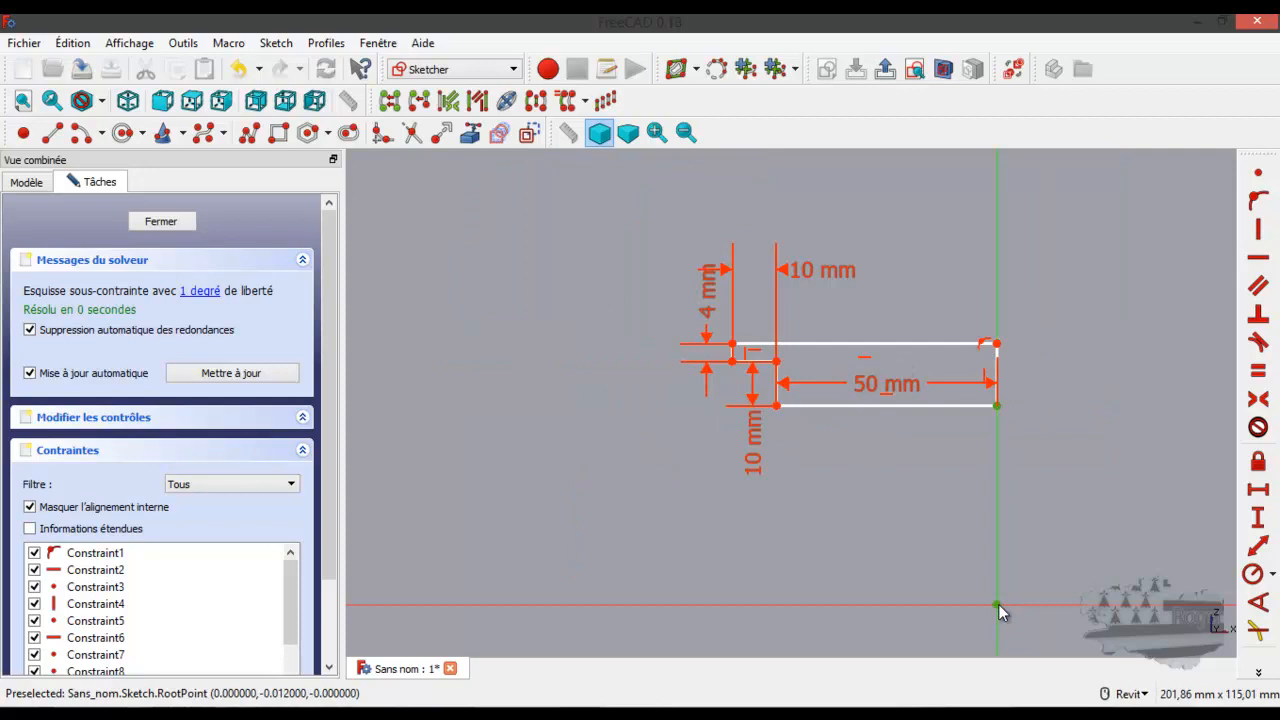
pyautogui.click(1252, 517)
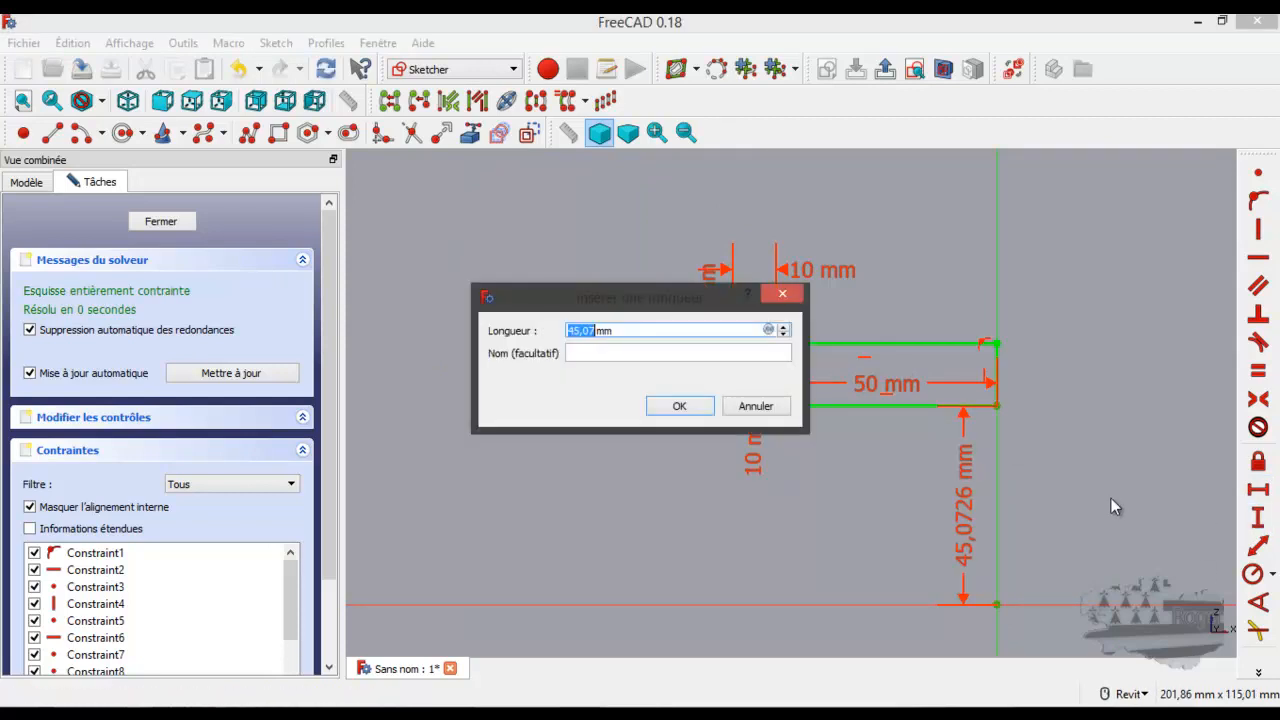
pyautogui.write('45')
pyautogui.press('Return')
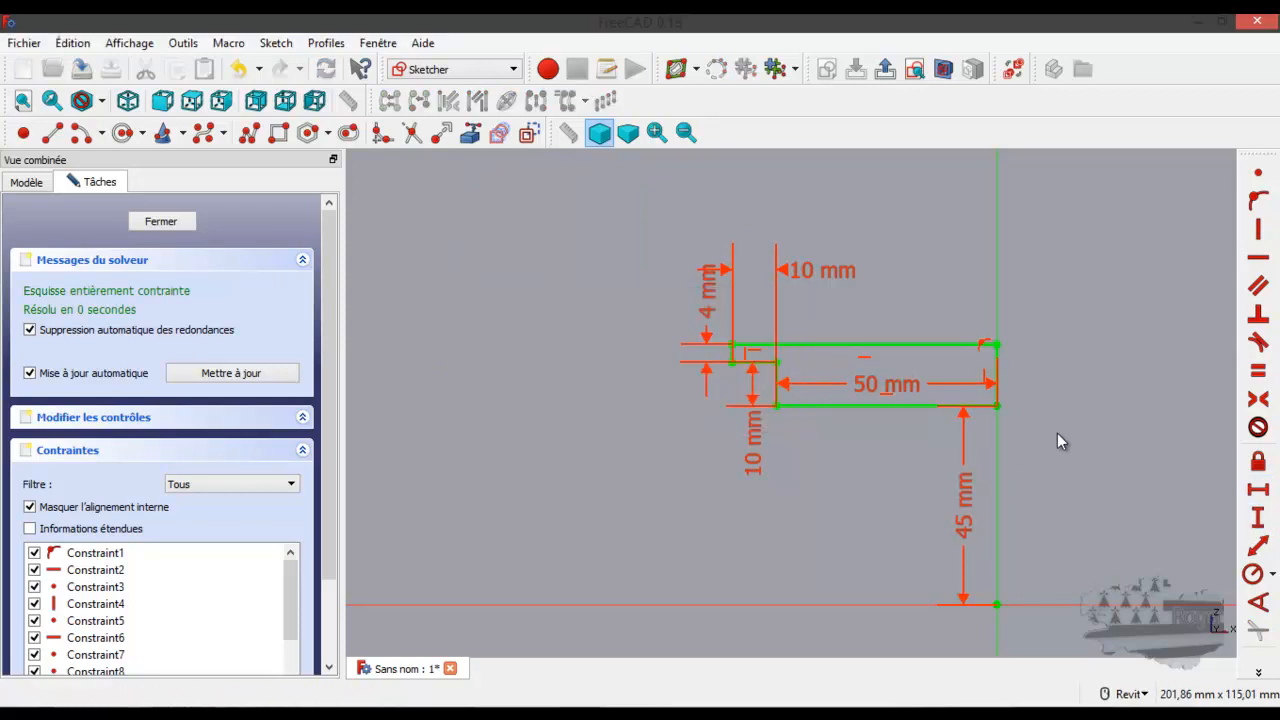
pyautogui.click(160, 221)
pyautogui.scroll(-10, 652, 394)
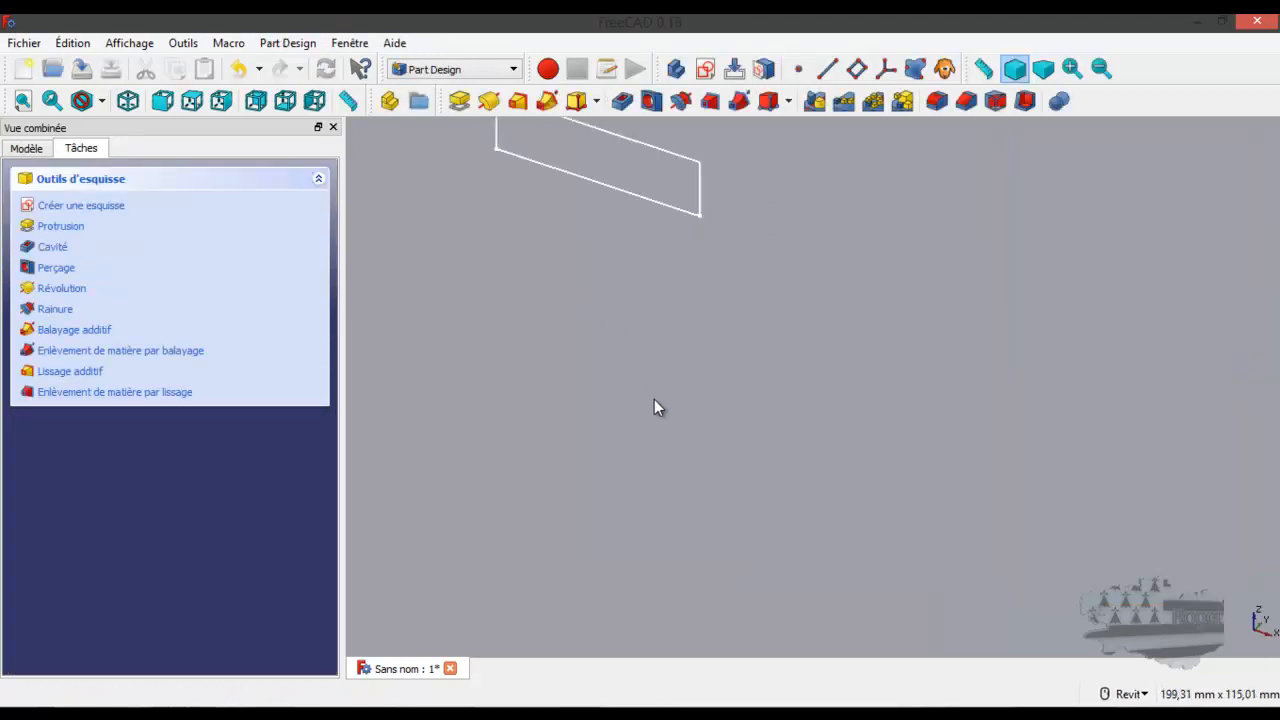
# Step: Revolve the stepped profile 360° about the vertical sketch axis
pyautogui.scroll(10, 611, 329)
pyautogui.scroll(-4, 620, 335)
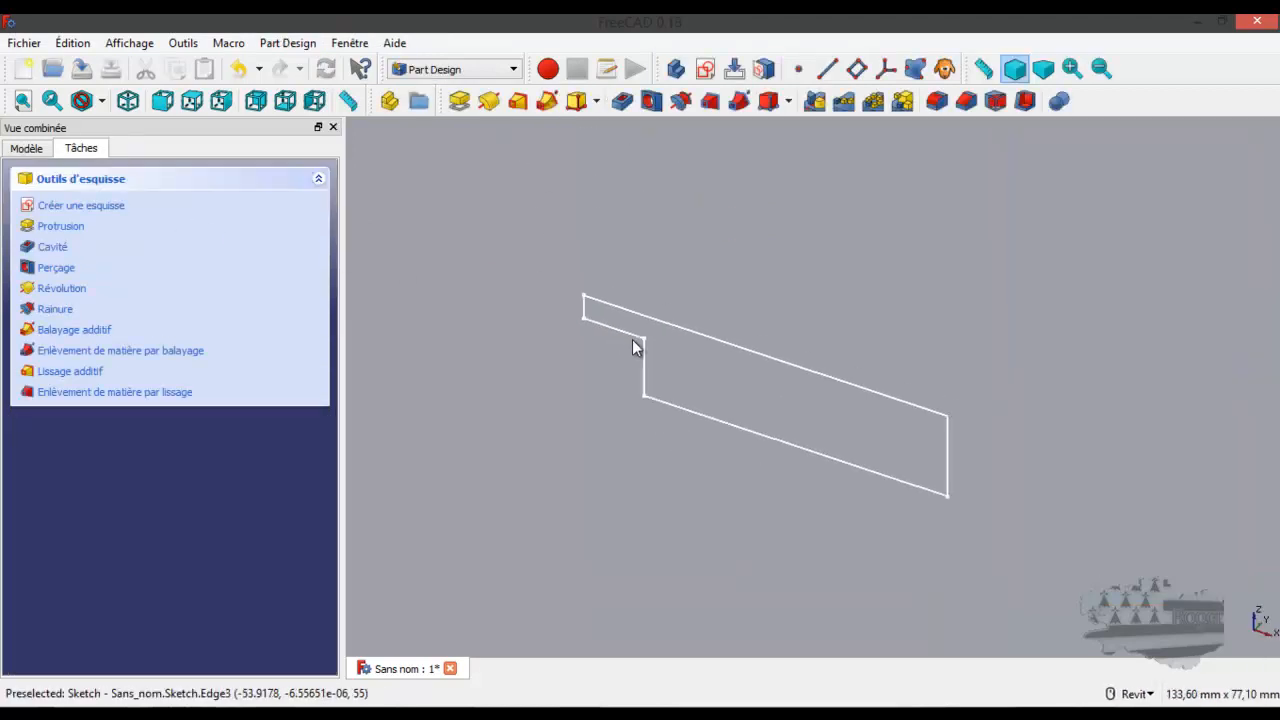
pyautogui.click(488, 101)
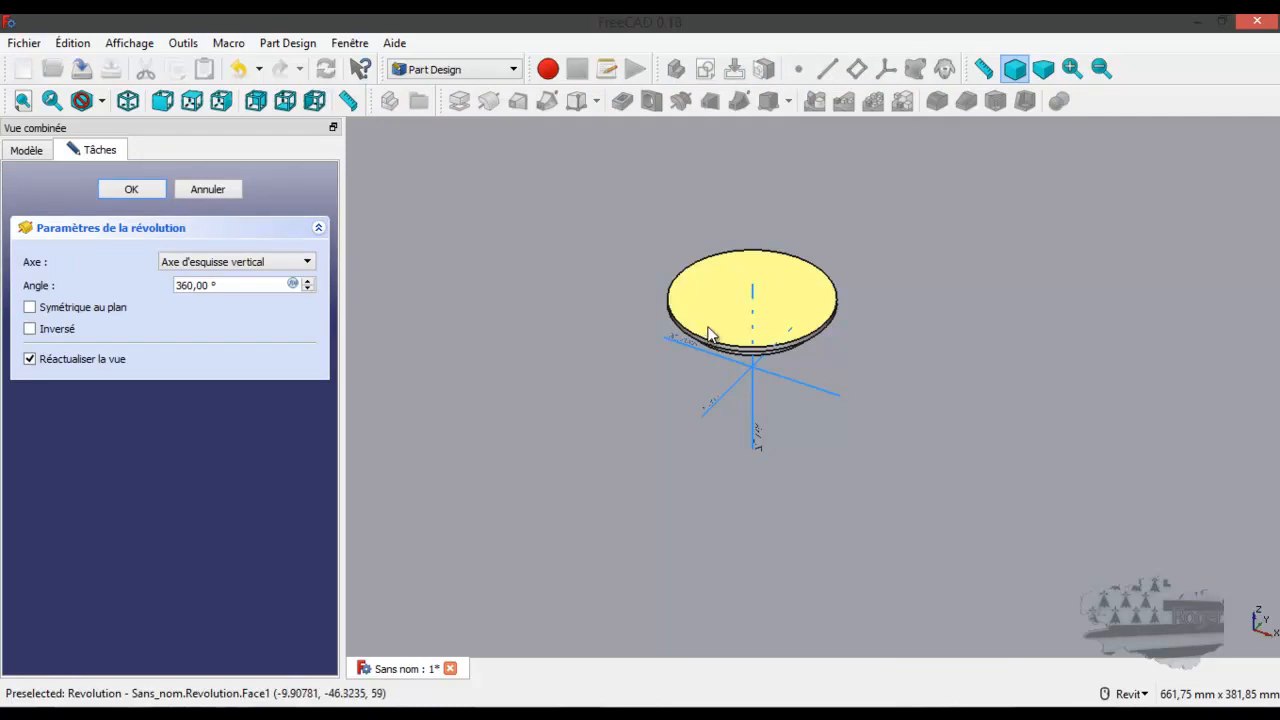
pyautogui.scroll(5, 718, 326)
pyautogui.keyDown('shift'); pyautogui.moveTo(714, 340); pyautogui.dragTo(755, 312, button='middle'); pyautogui.keyUp('shift')
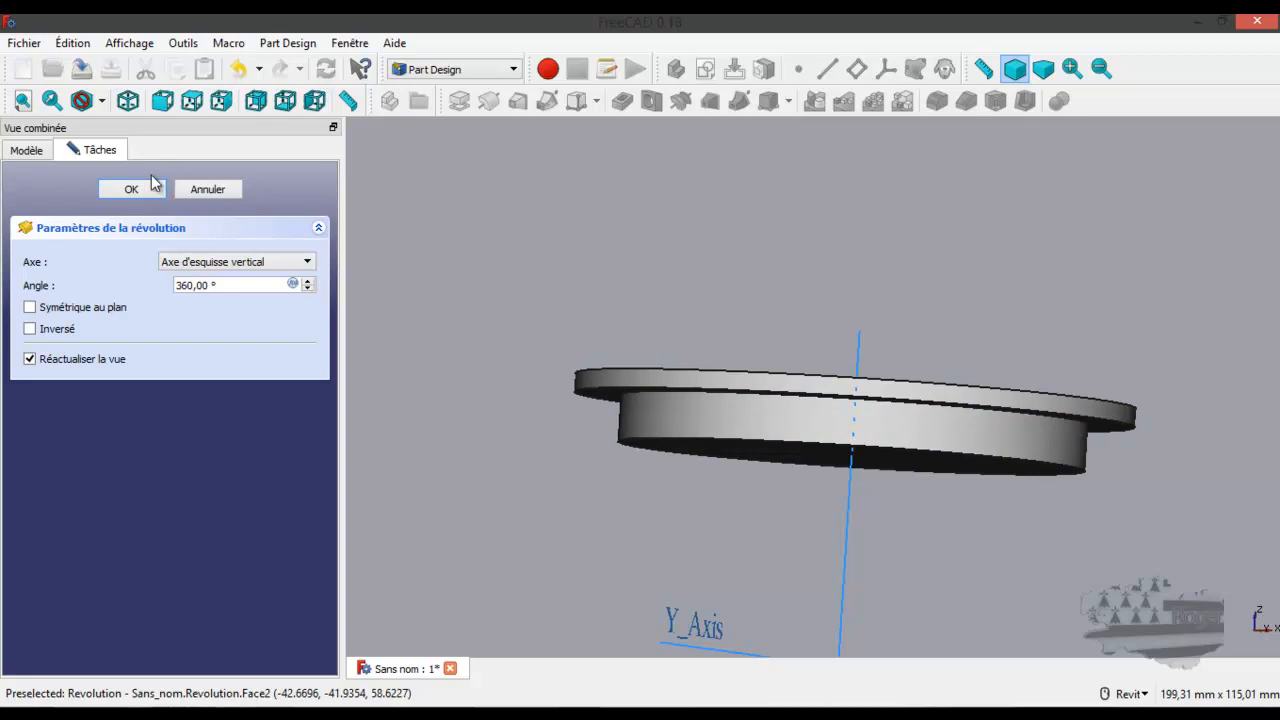
pyautogui.click(139, 189)
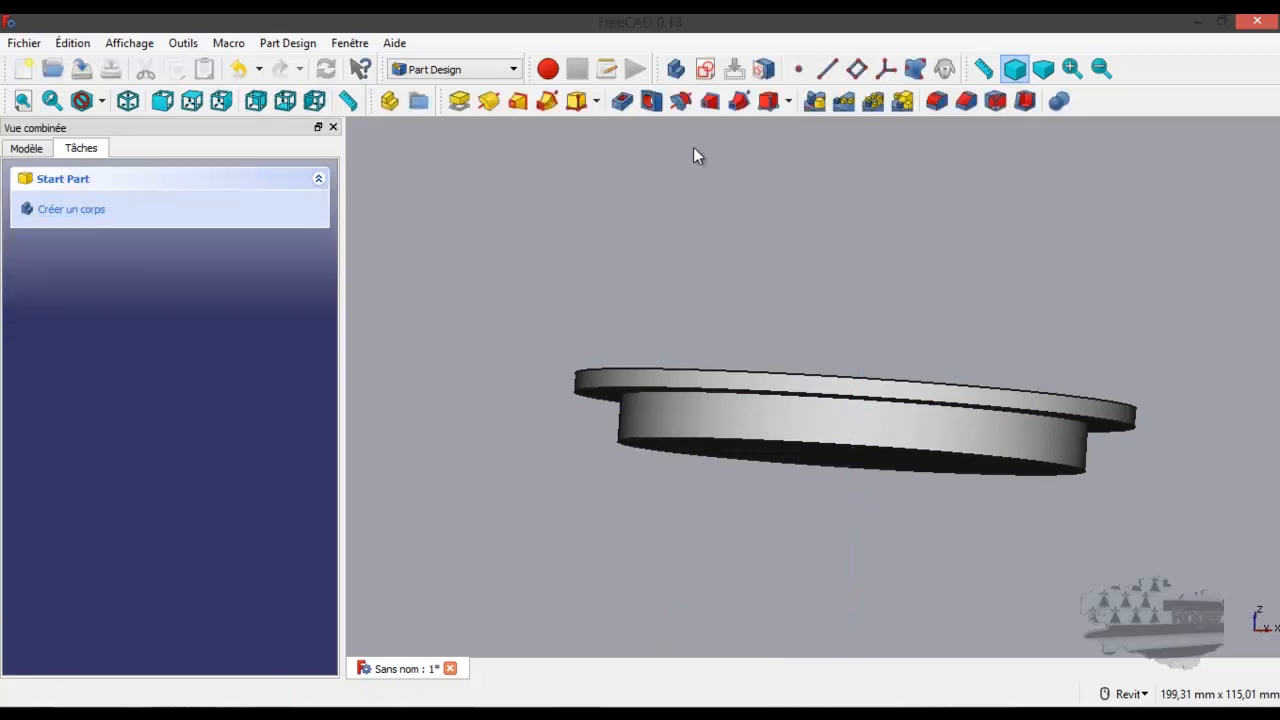
# Step: Create a new sketch on the XZ plane
pyautogui.click(705, 68)
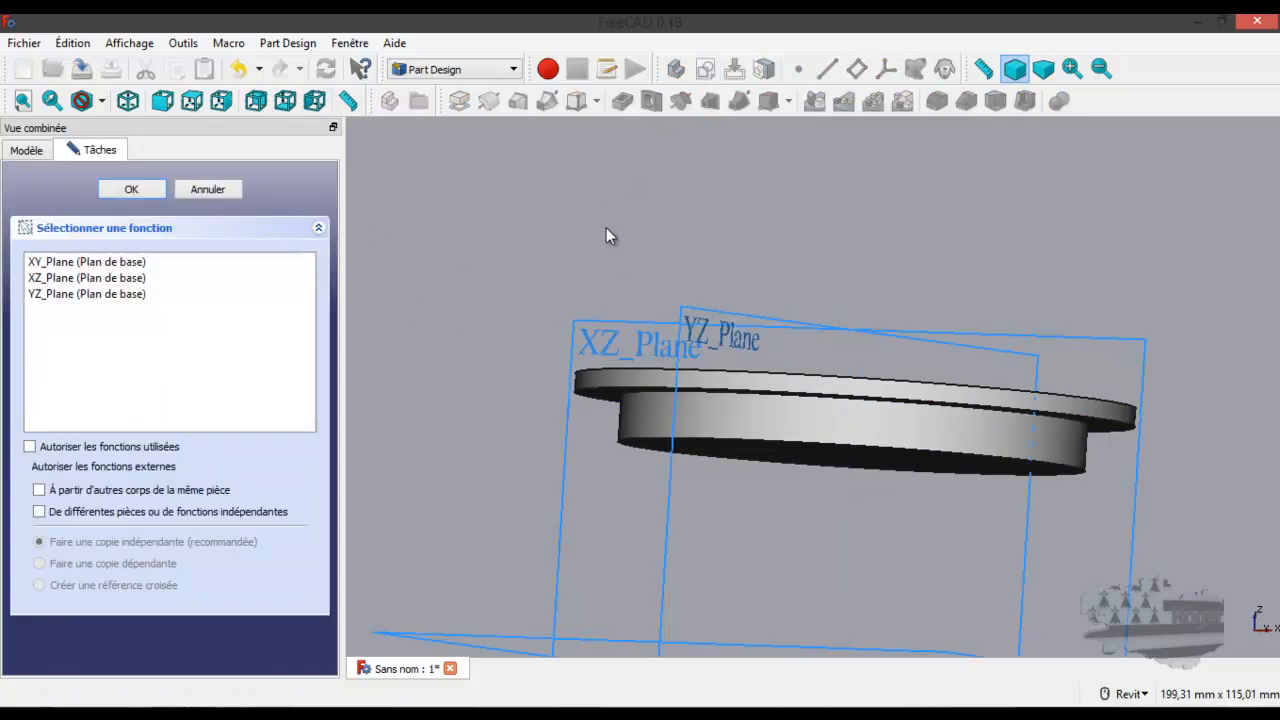
pyautogui.click(614, 337)
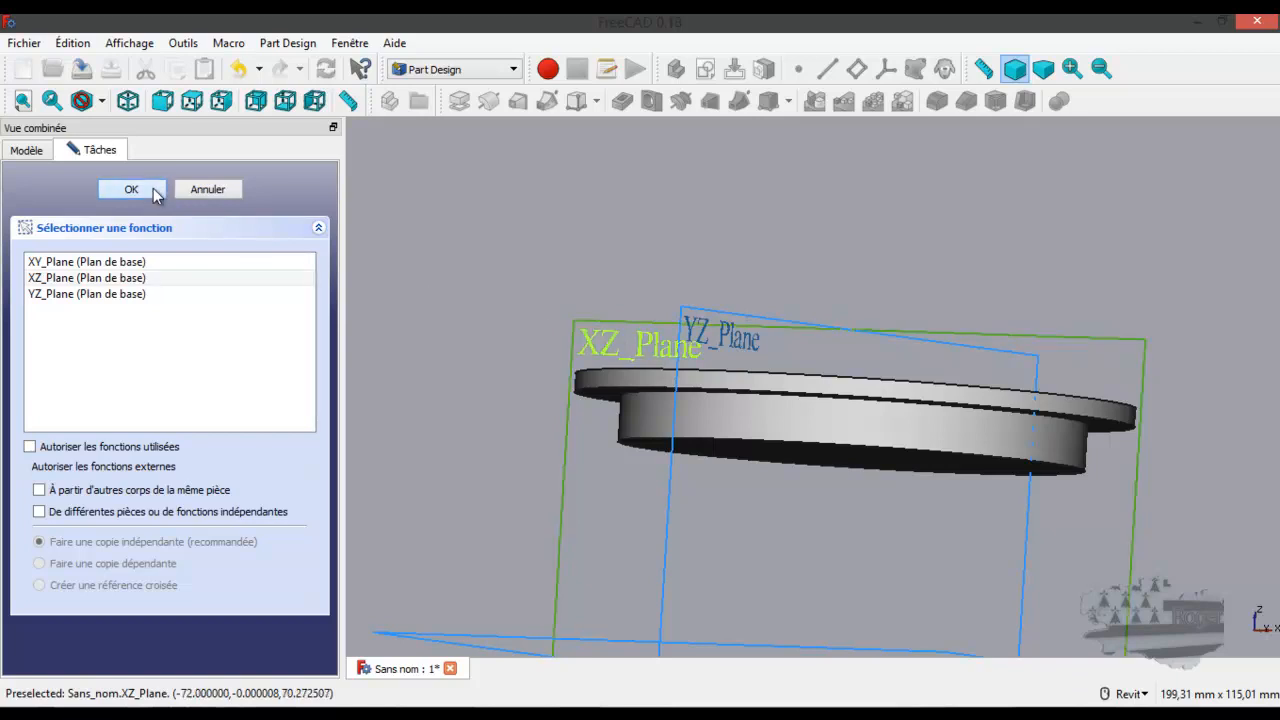
pyautogui.click(152, 188)
# Step: Sketch a closed triangle with its tip on the horizontal axis about 49 mm right of the origin and a vertical edge on its far side
pyautogui.scroll(-3, 750, 409)
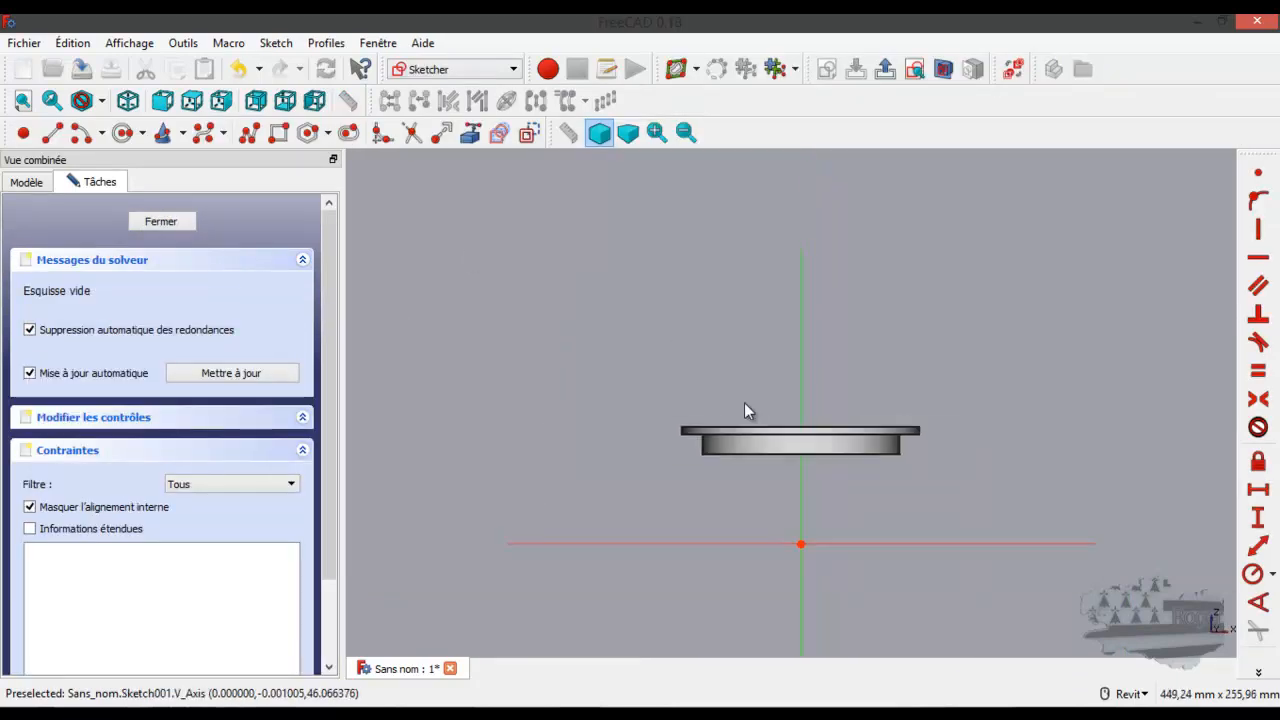
pyautogui.scroll(3, 913, 520)
pyautogui.scroll(-3, 917, 523)
pyautogui.scroll(4, 919, 521)
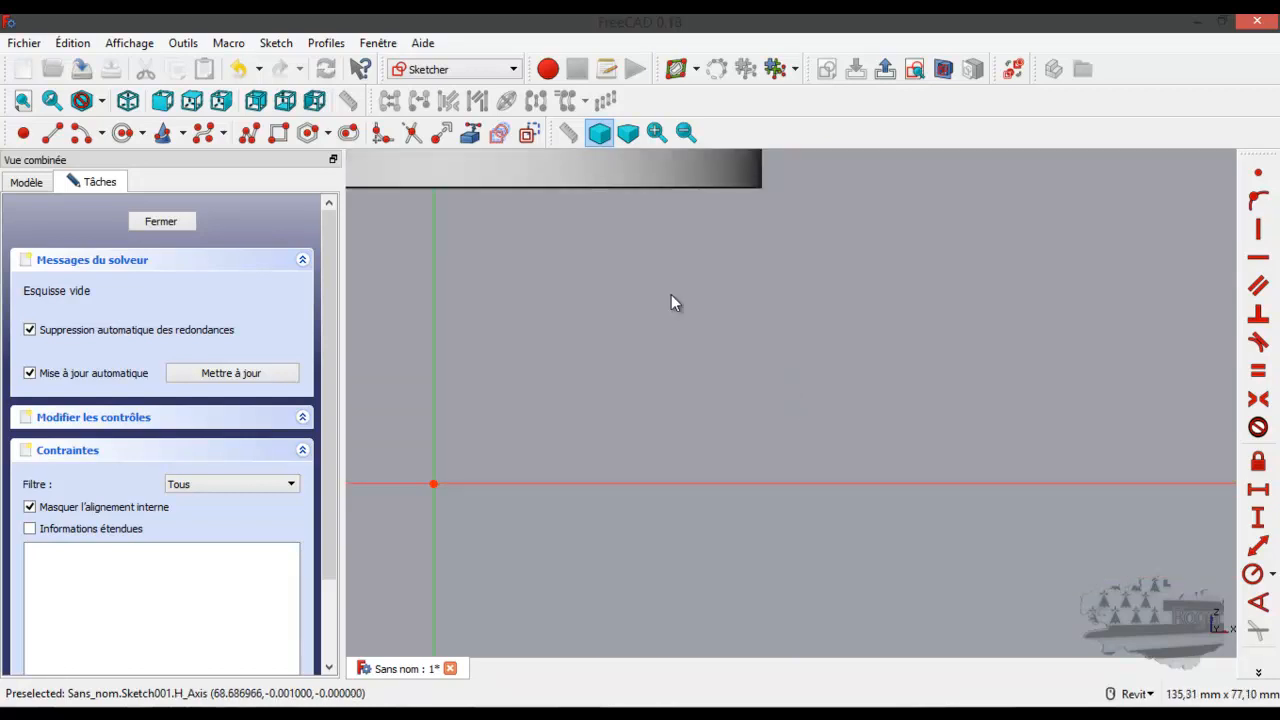
pyautogui.click(251, 136)
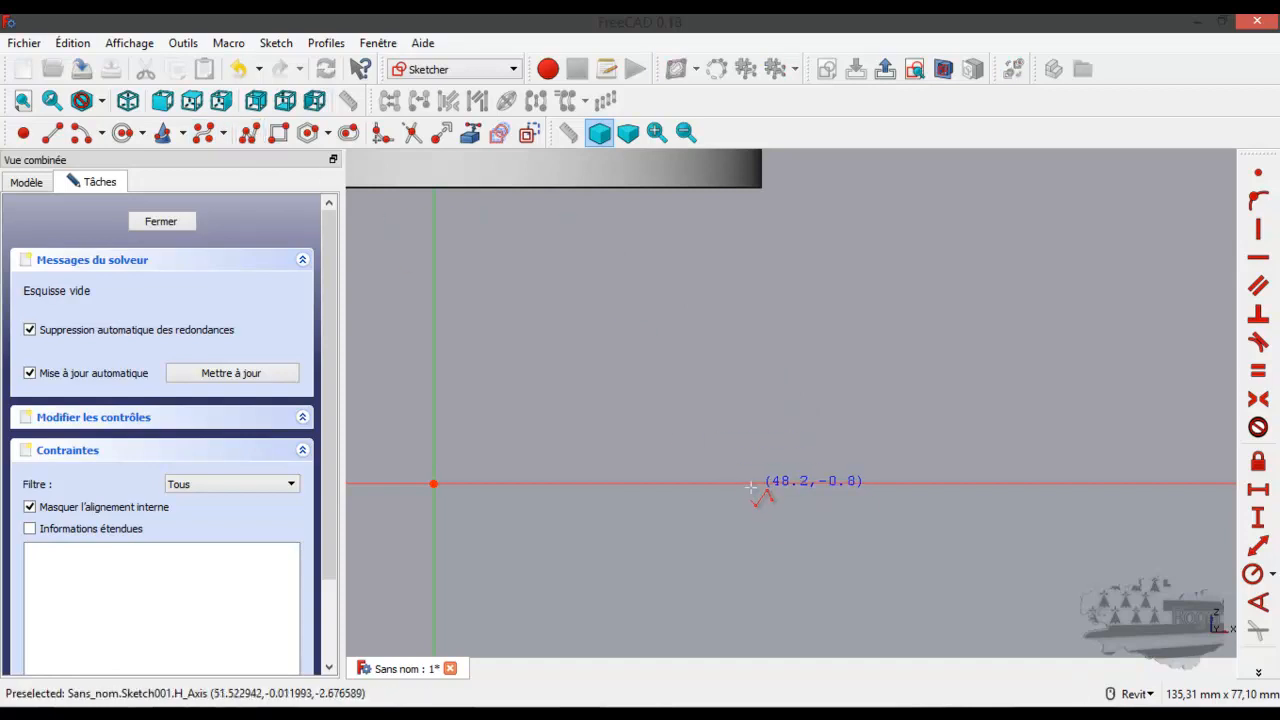
pyautogui.click(757, 484)
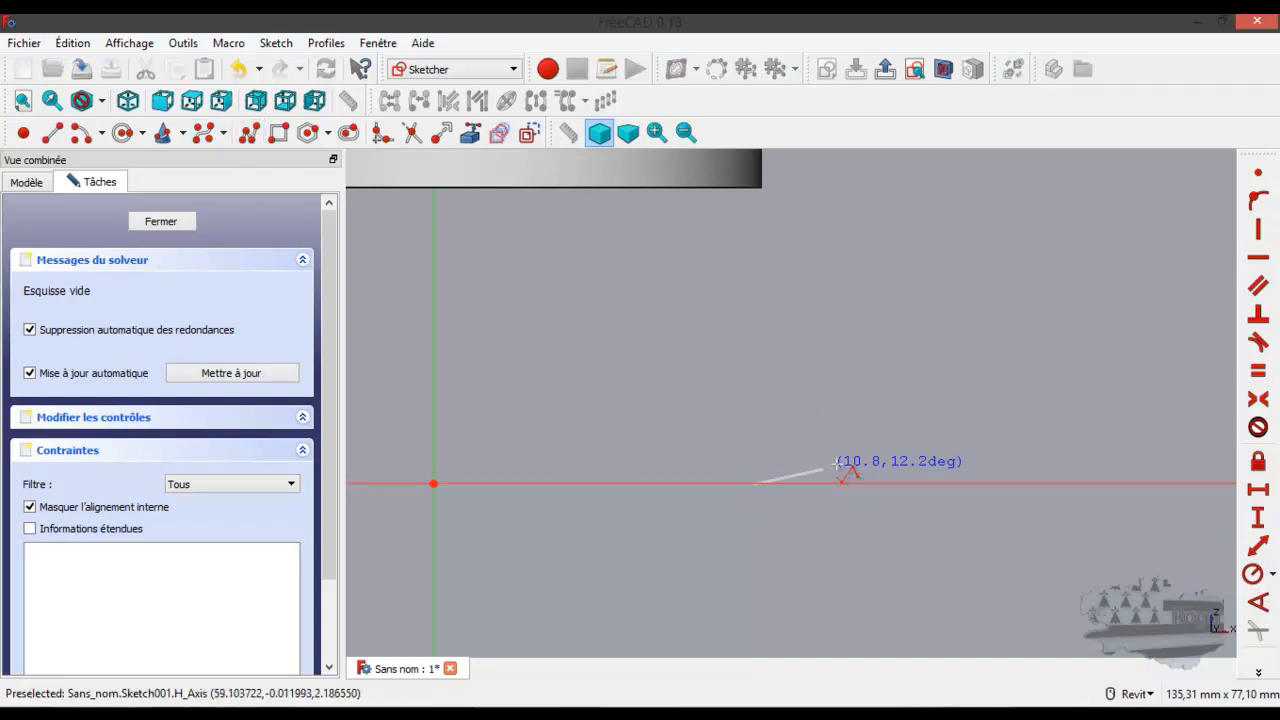
pyautogui.click(866, 451)
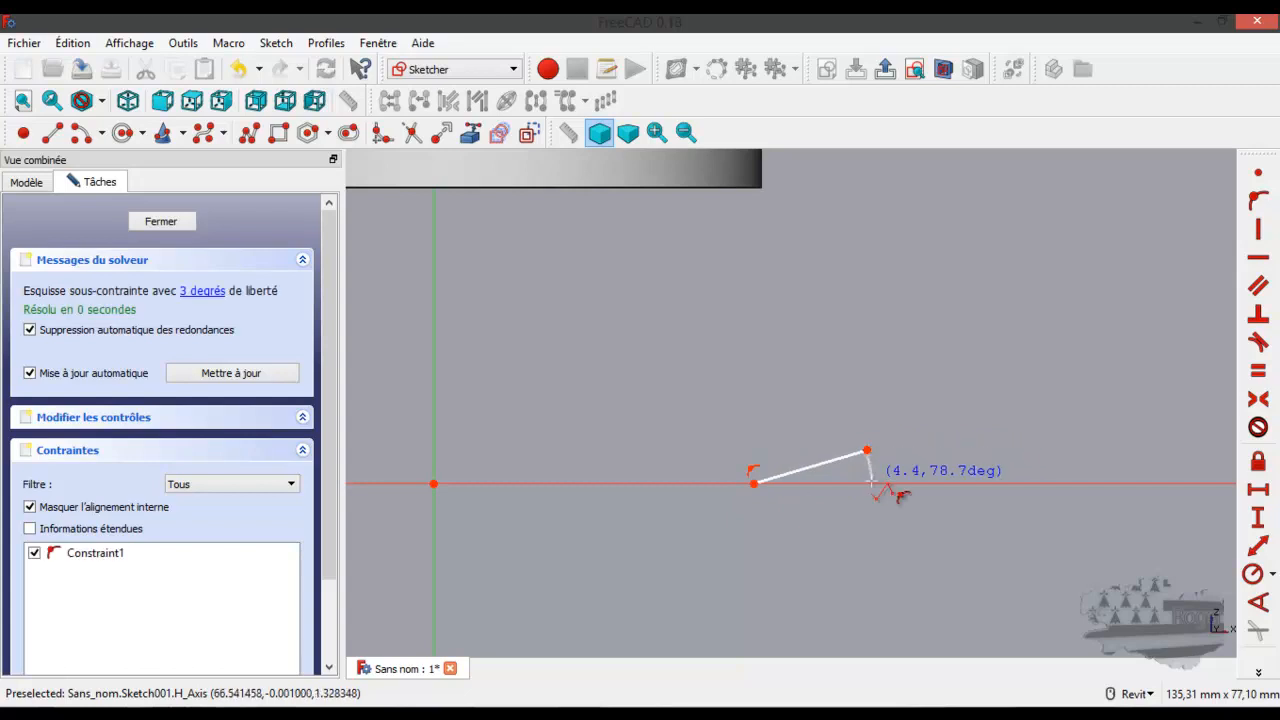
pyautogui.click(866, 516)
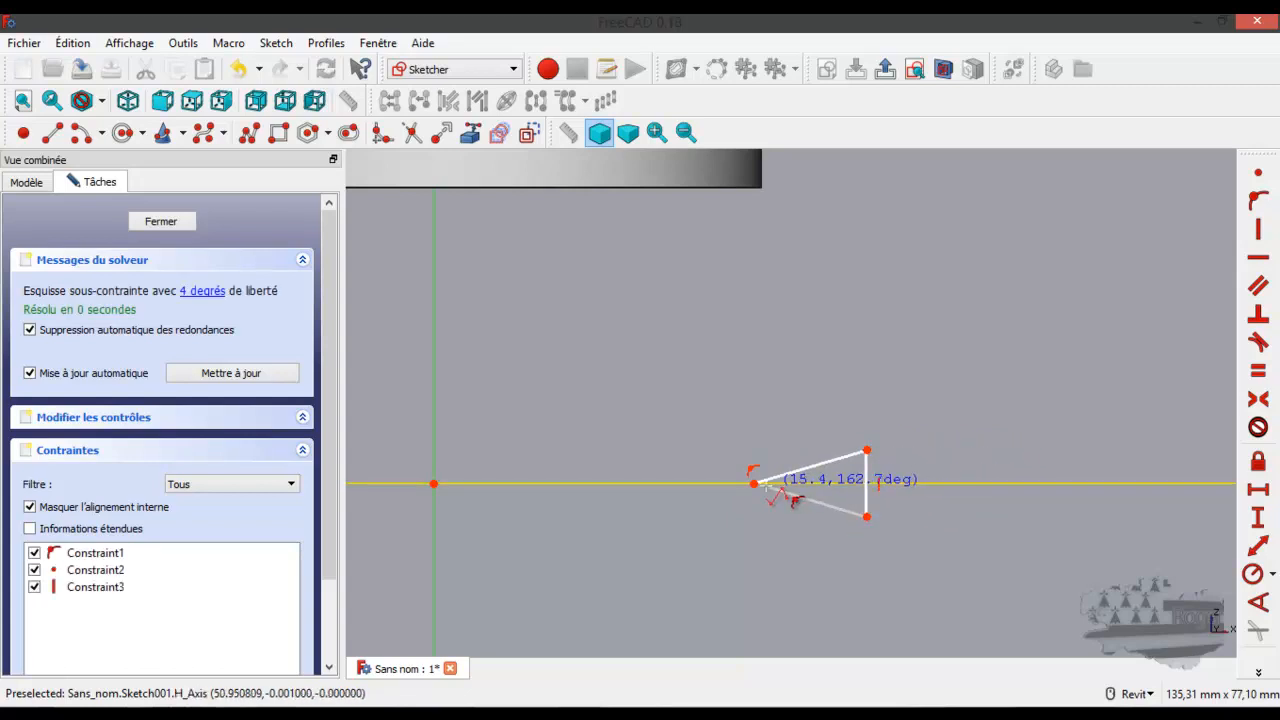
pyautogui.click(753, 484)
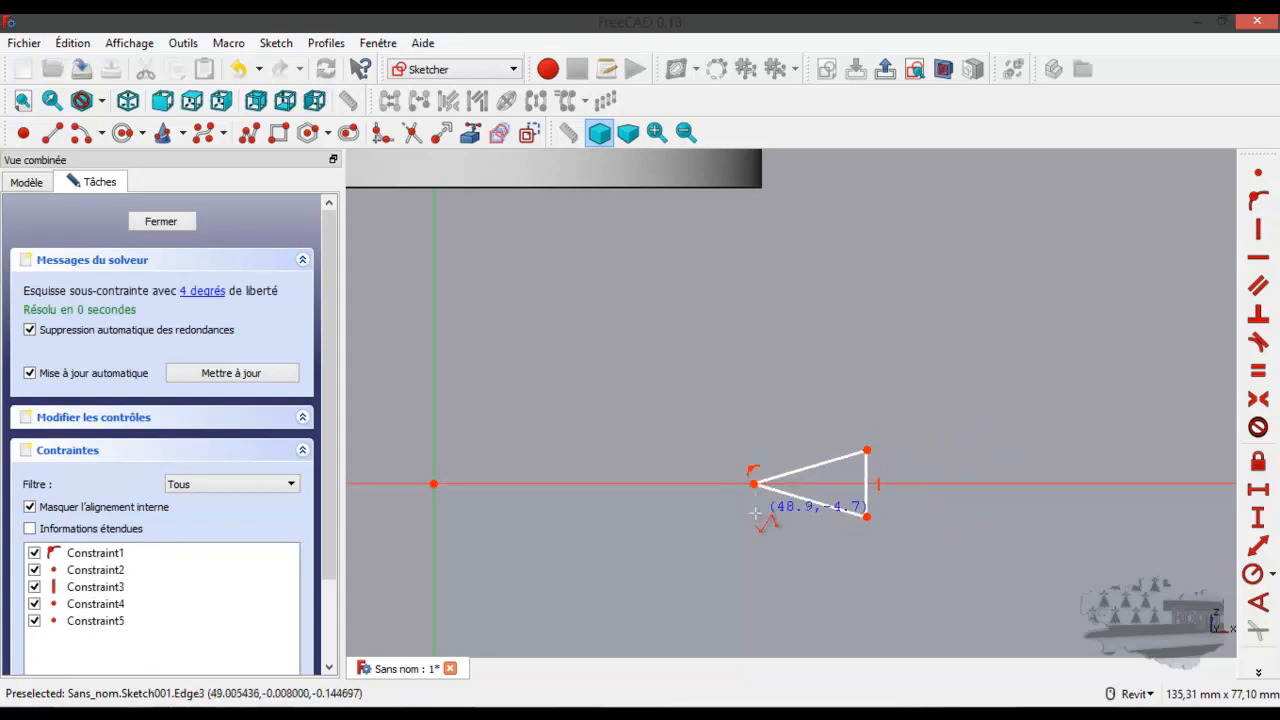
pyautogui.rightClick(757, 513)
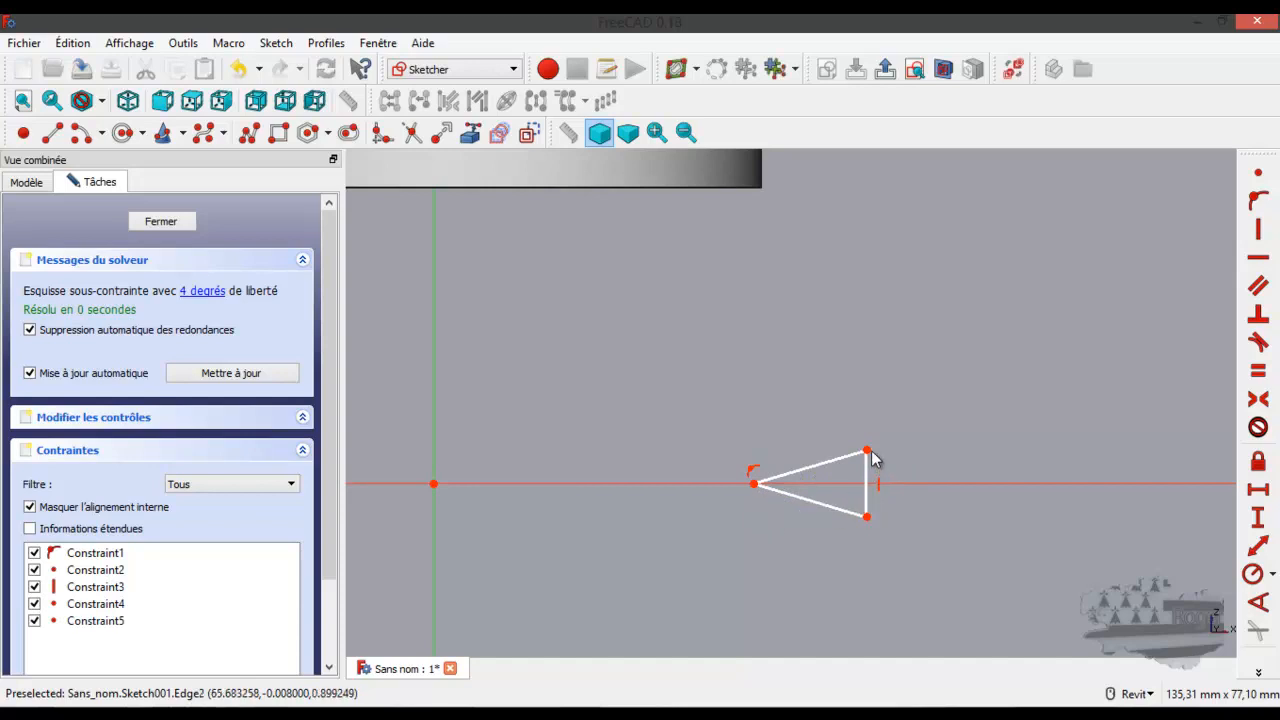
# Step: Pull the triangle's upper right corner outward and make its two right corners symmetric about the horizontal axis
pyautogui.moveTo(868, 451); pyautogui.dragTo(896, 438)
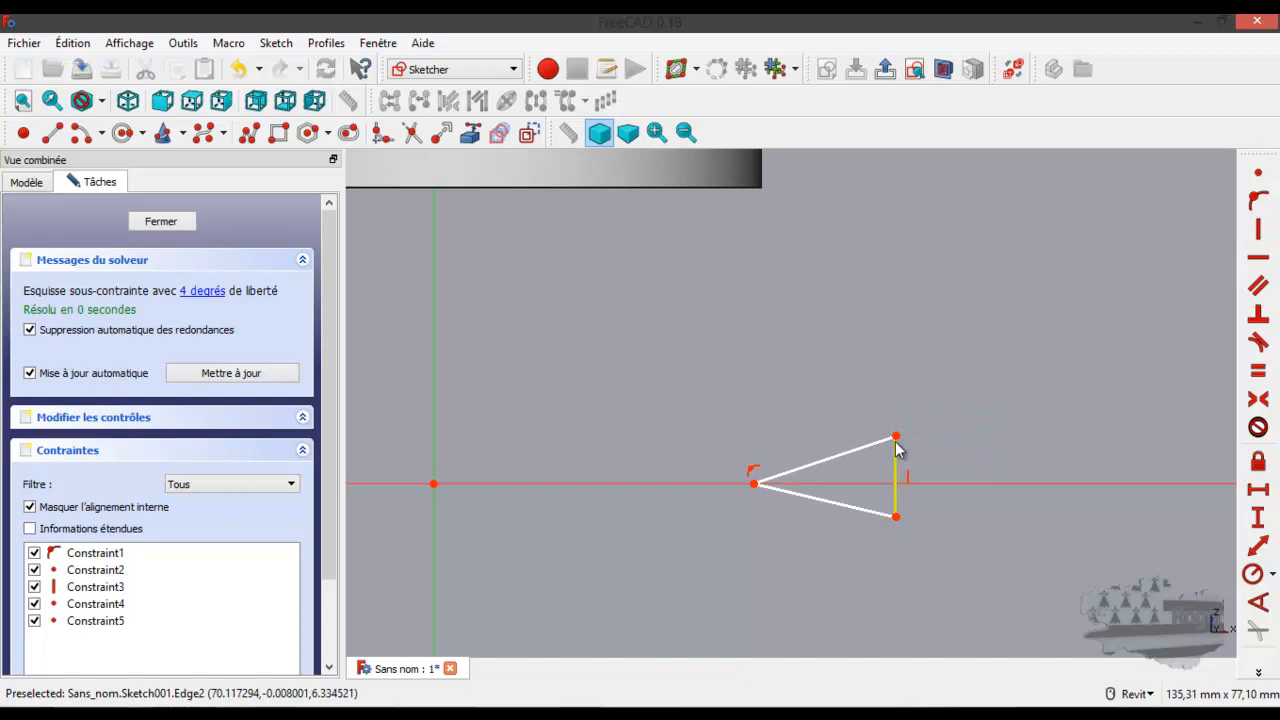
pyautogui.click(896, 438)
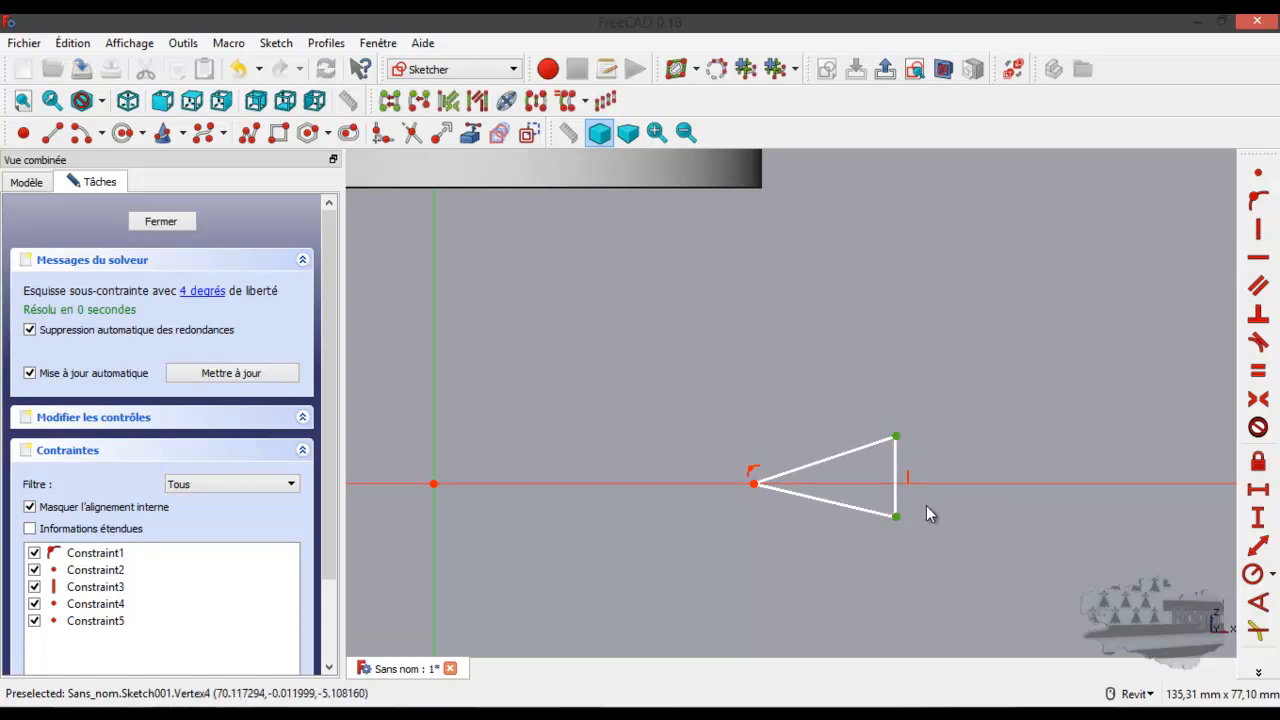
pyautogui.click(947, 484)
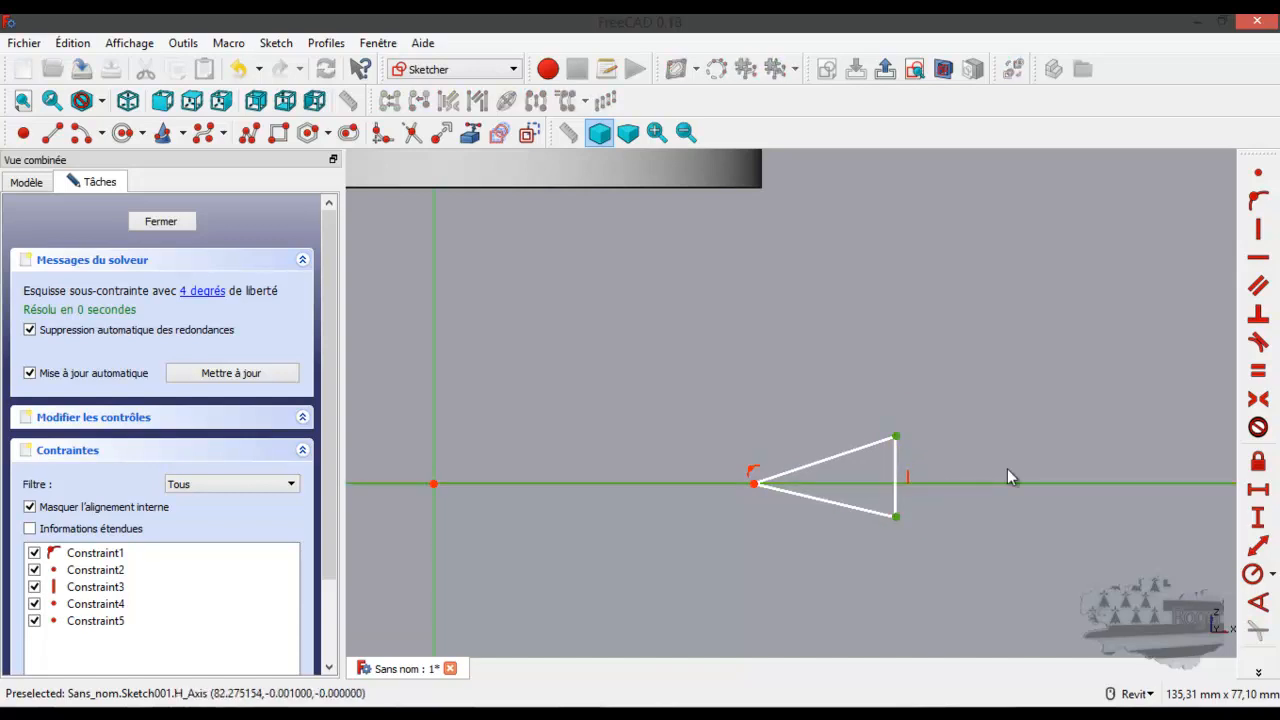
pyautogui.click(1258, 401)
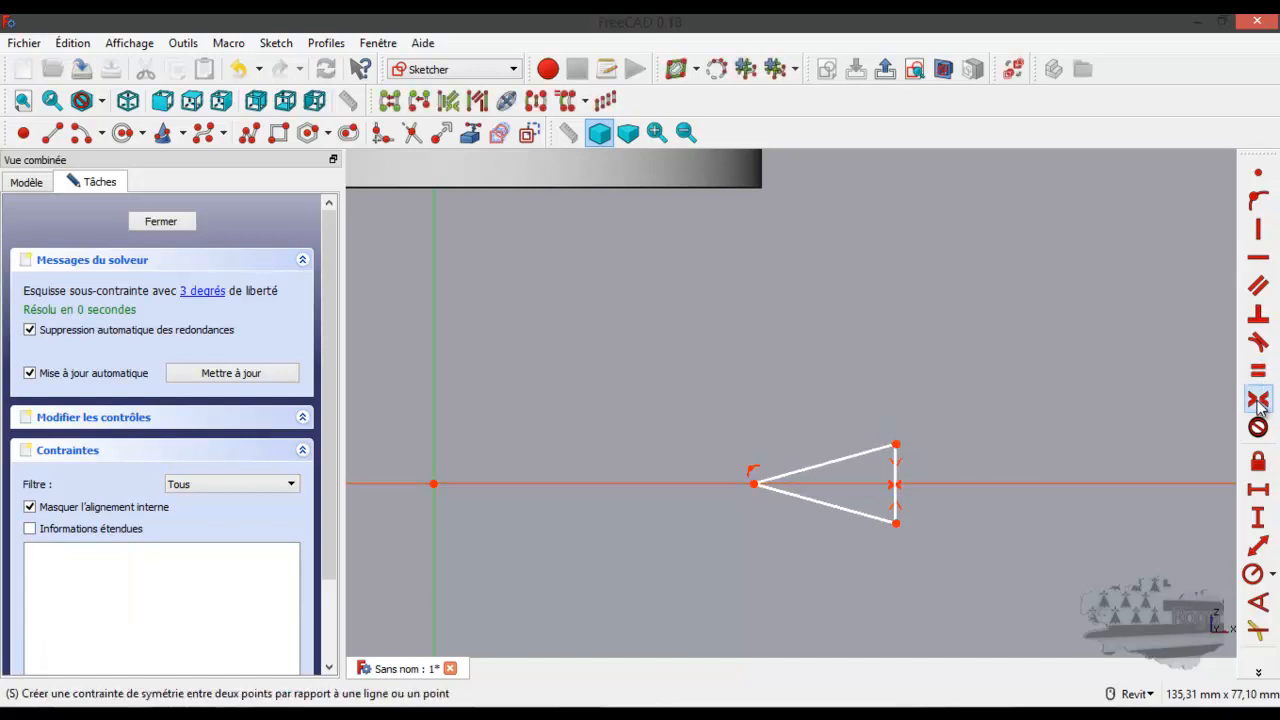
pyautogui.moveTo(752, 483); pyautogui.dragTo(753, 480)
pyautogui.rightClick(756, 495)
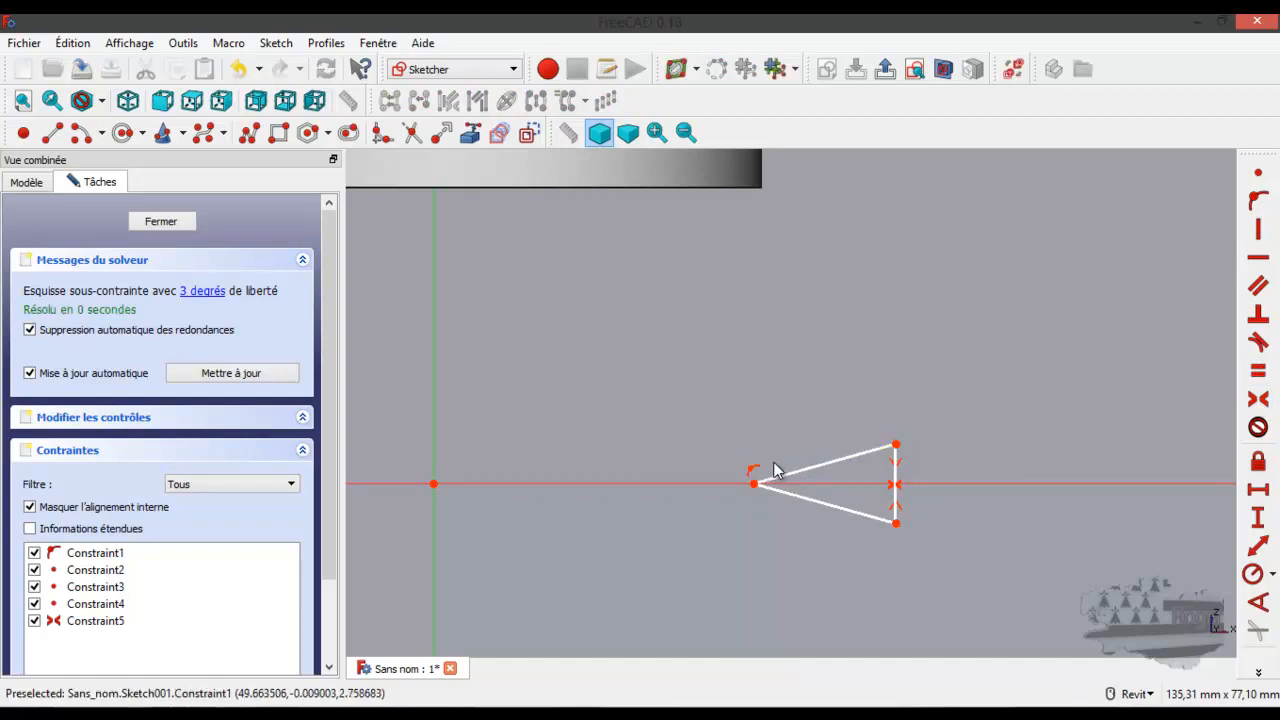
# Step: Constrain the triangle's vertical edge to 2 mm and place its dimension clear to the lower right of the triangle
pyautogui.scroll(4, 854, 483)
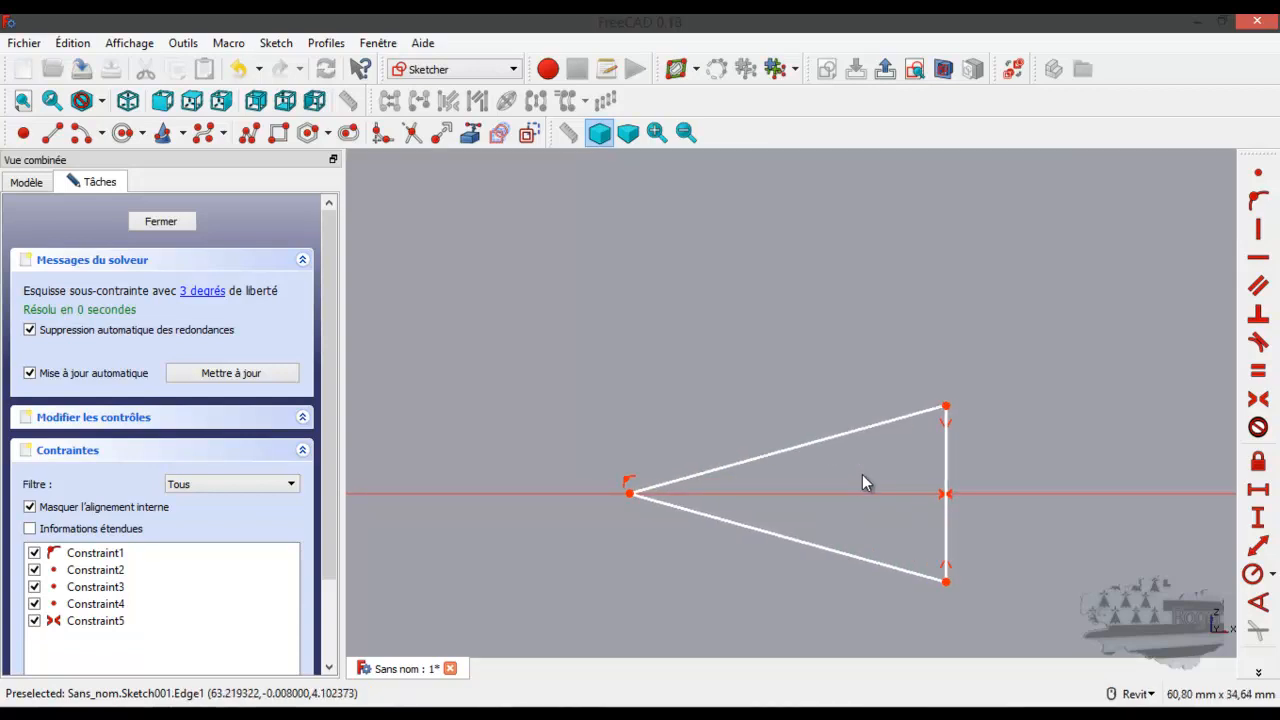
pyautogui.click(947, 455)
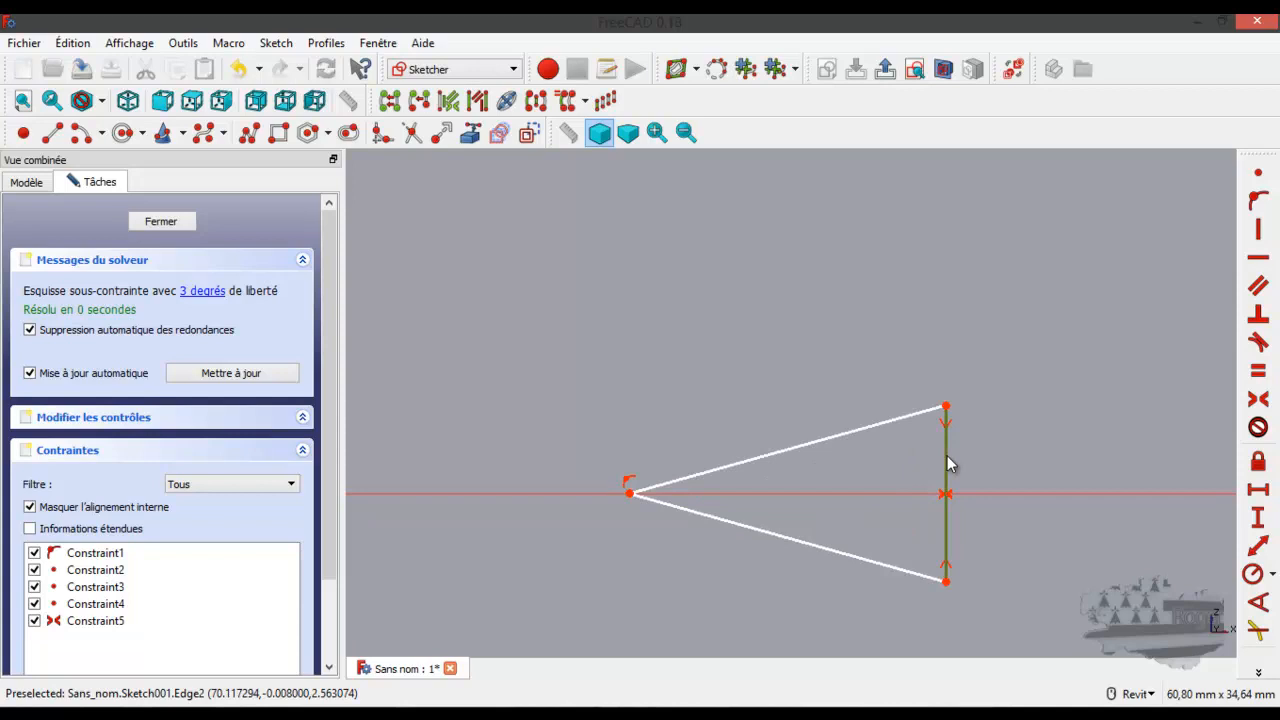
pyautogui.click(1258, 518)
pyautogui.write('2')
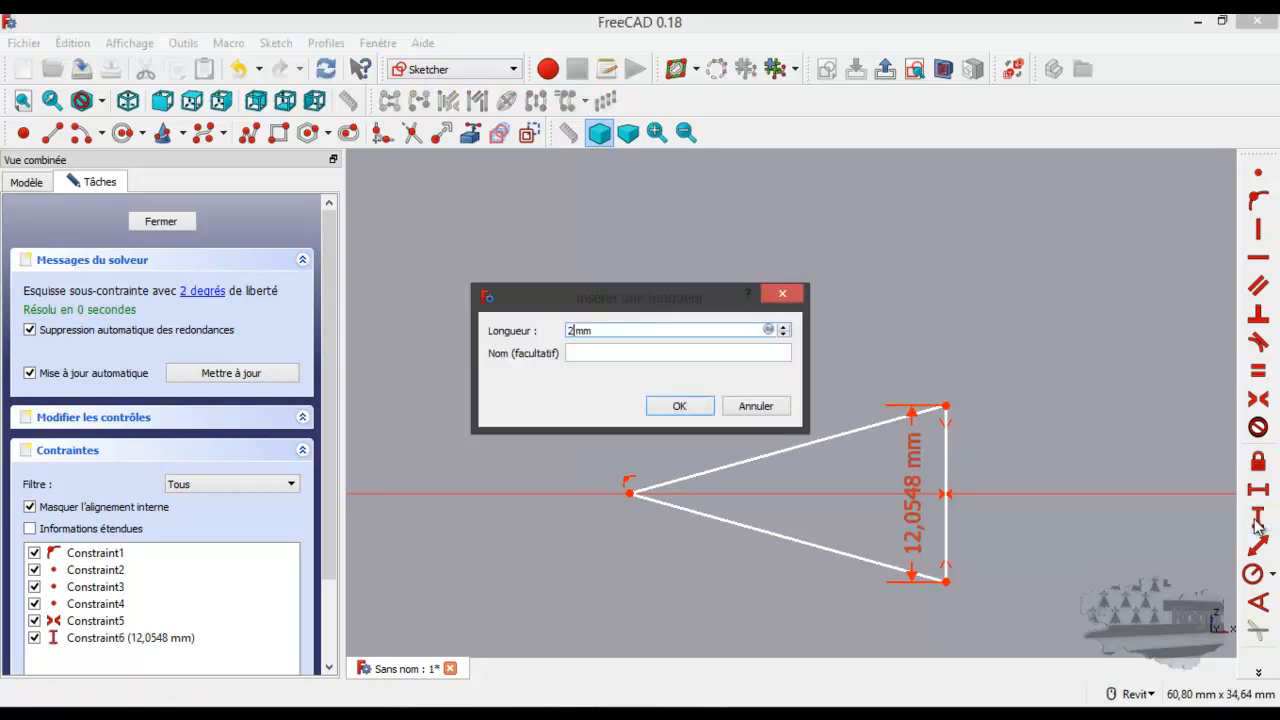
pyautogui.press('Return')
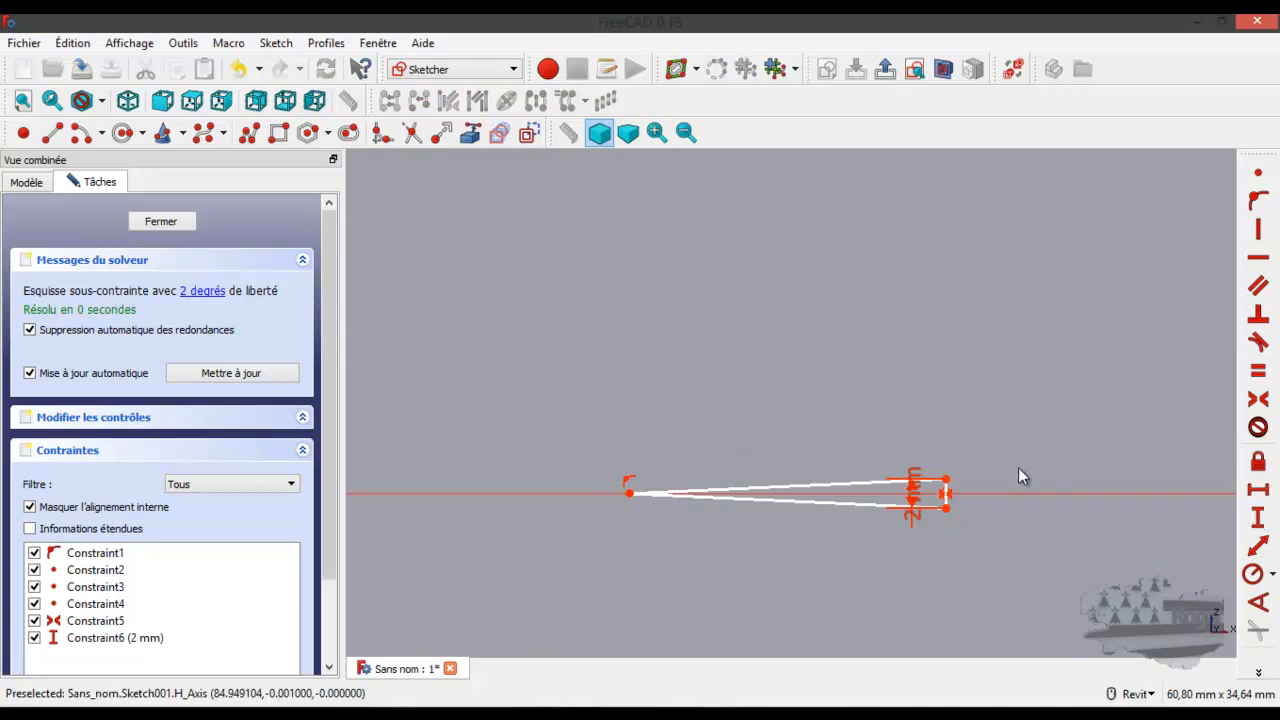
pyautogui.moveTo(914, 521); pyautogui.dragTo(1028, 580)
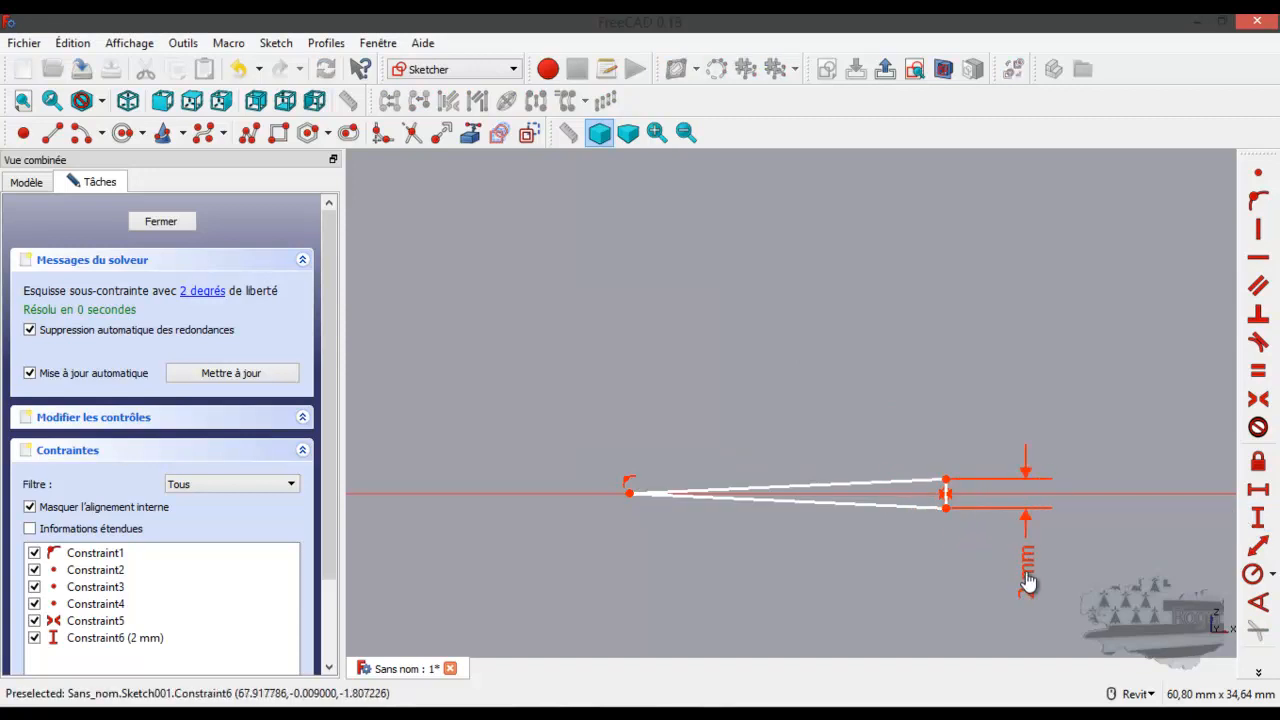
# Step: Constrain the horizontal distance between the triangle's tip and upper right corner to 5 mm, and slide the triangle outward along the horizontal axis
pyautogui.click(630, 494)
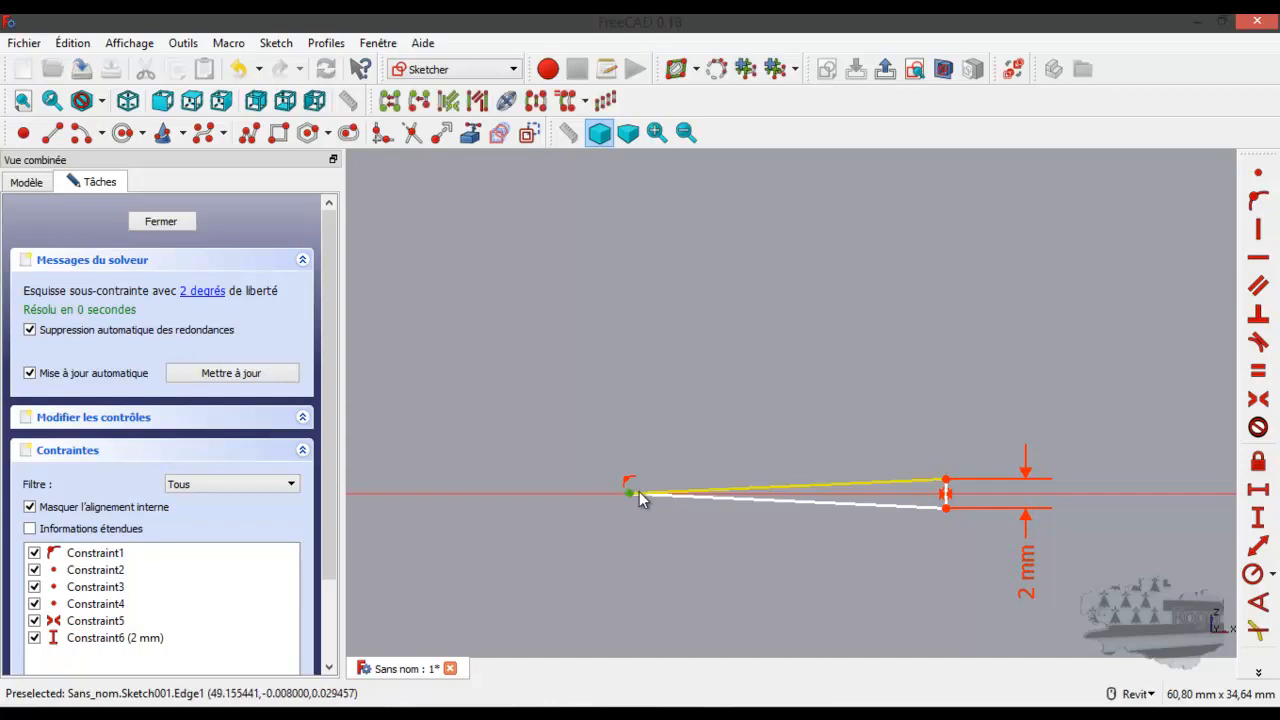
pyautogui.click(947, 480)
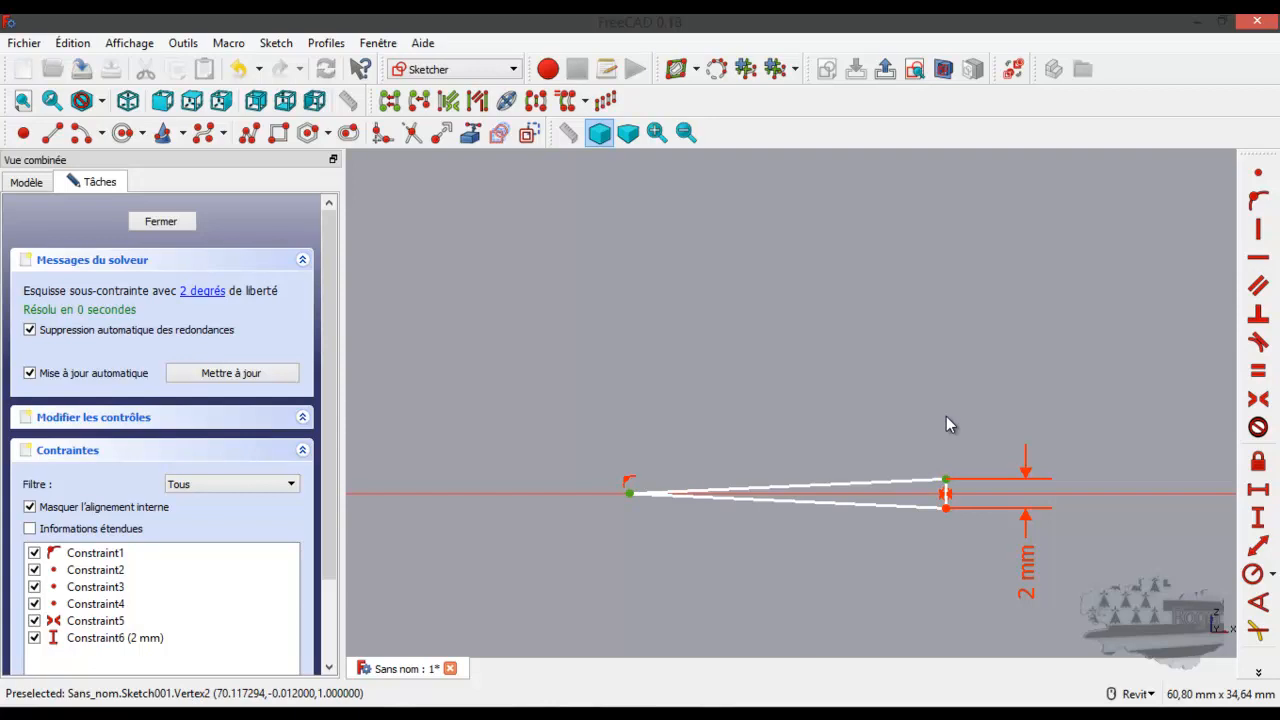
pyautogui.click(1258, 489)
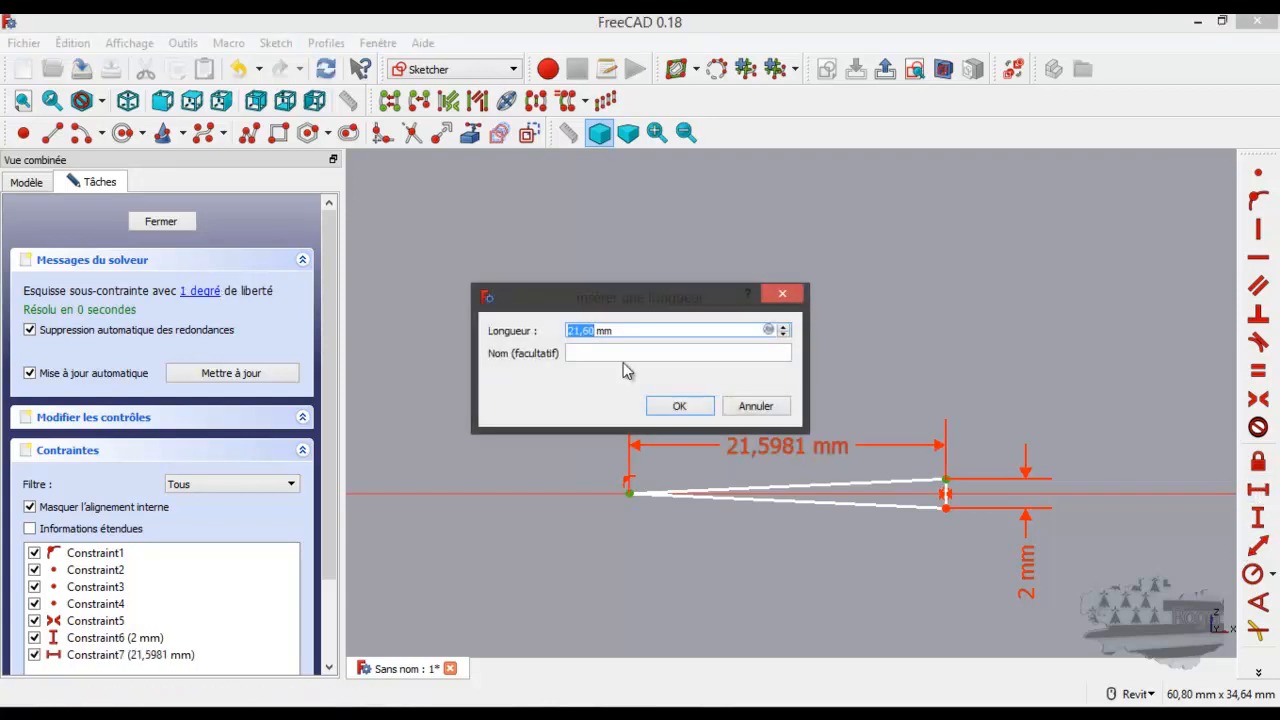
pyautogui.write('5')
pyautogui.press('Return')
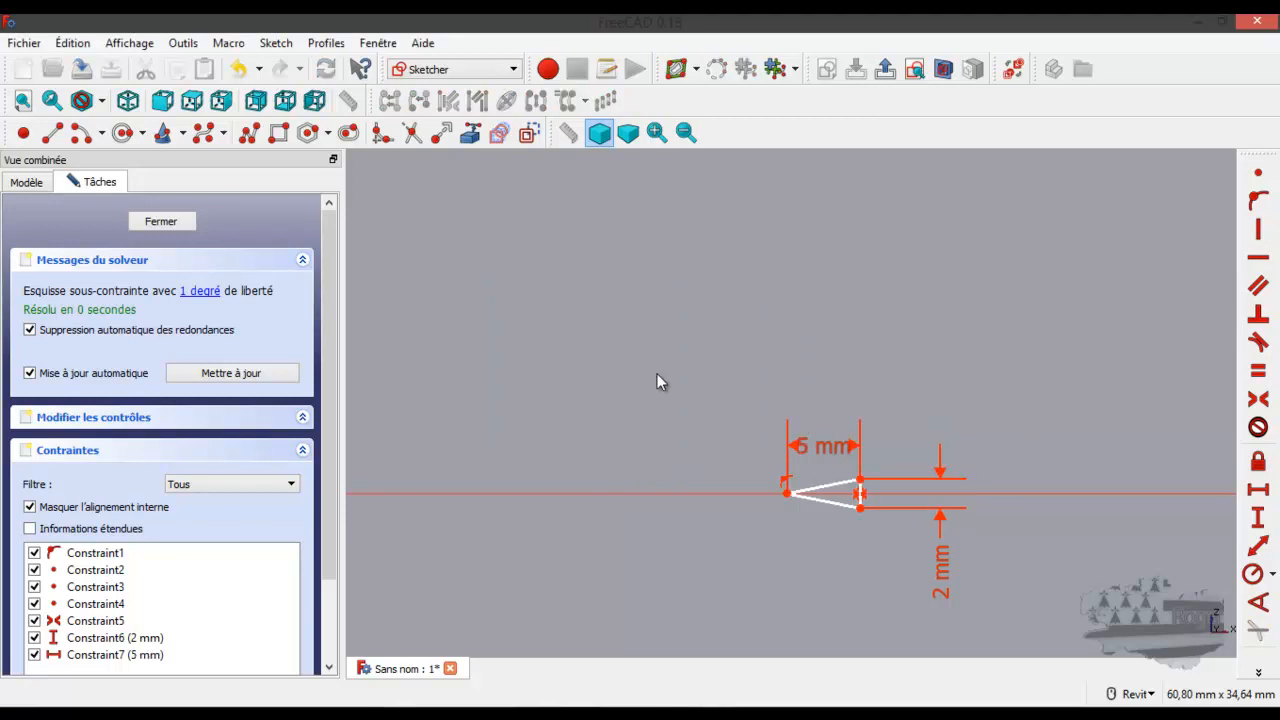
pyautogui.scroll(4, 841, 527)
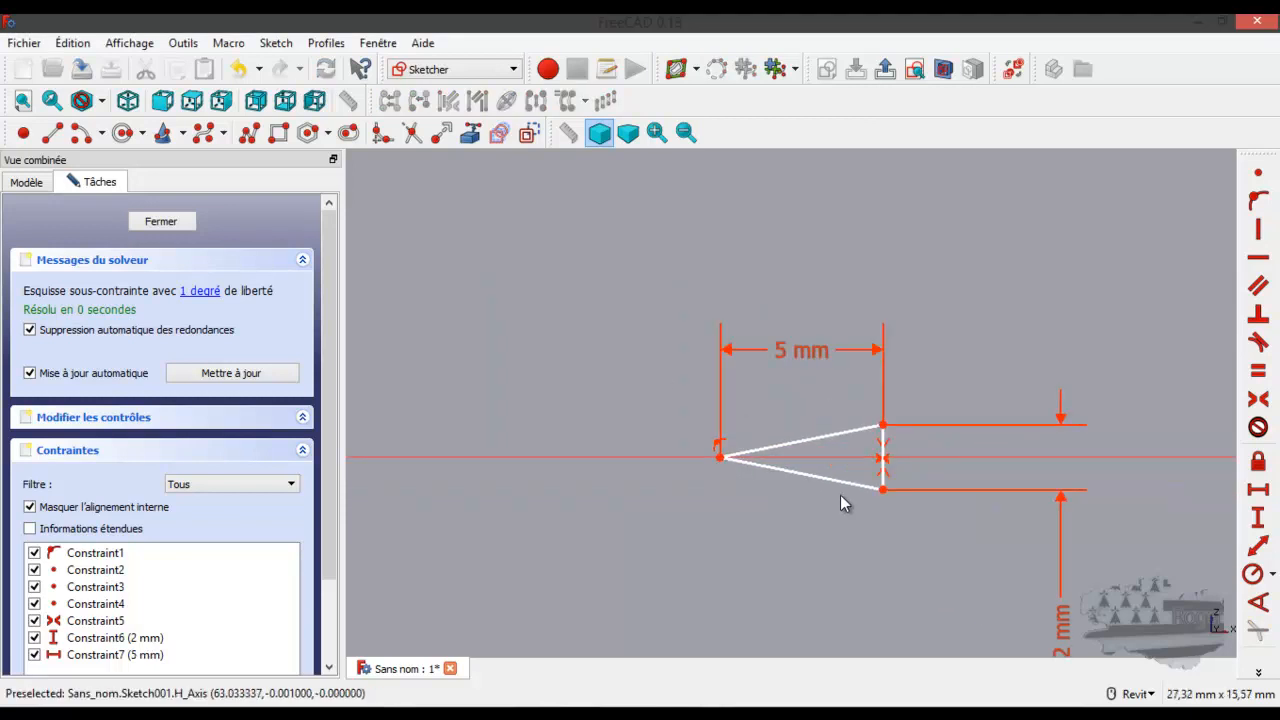
pyautogui.moveTo(884, 491)
pyautogui.mouseDown()
pyautogui.moveTo(875, 497)
pyautogui.moveTo(936, 503)
pyautogui.moveTo(926, 489)
pyautogui.mouseUp()
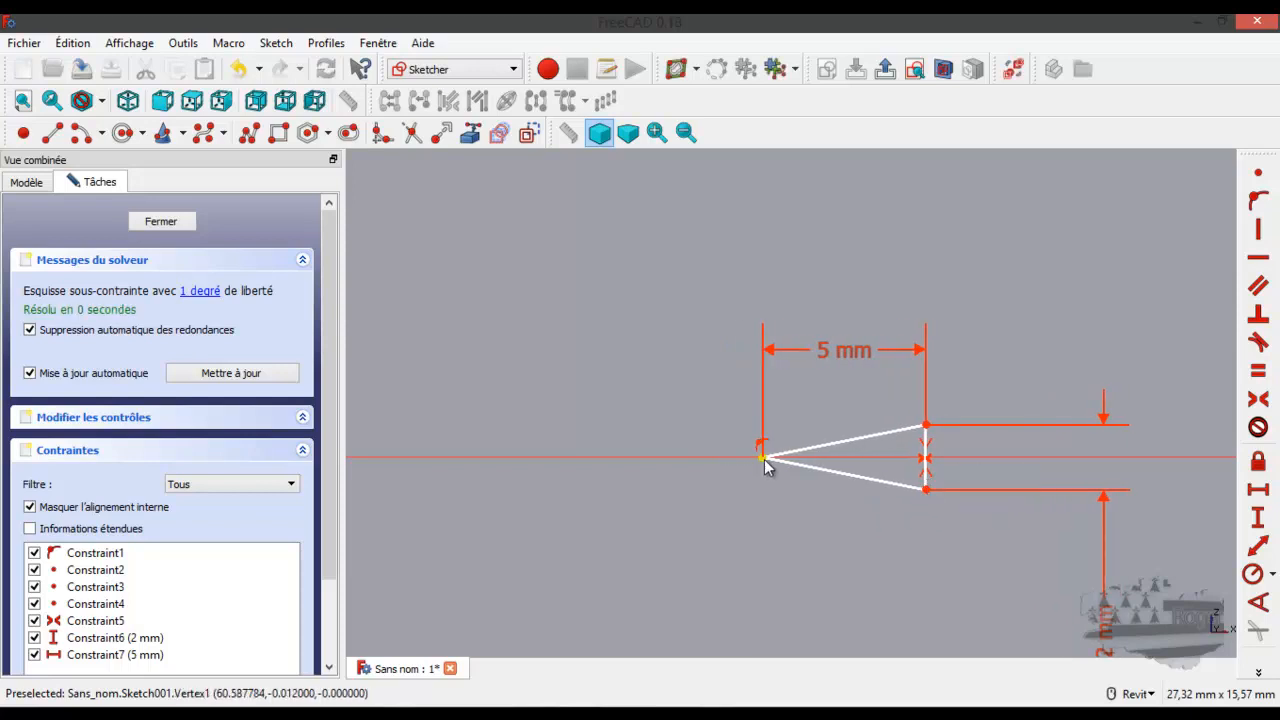
# Step: Select the triangle's tip and the vertical axis, and move the 5 mm and 2 mm dimensions clear of the triangle
pyautogui.scroll(-6, 764, 463)
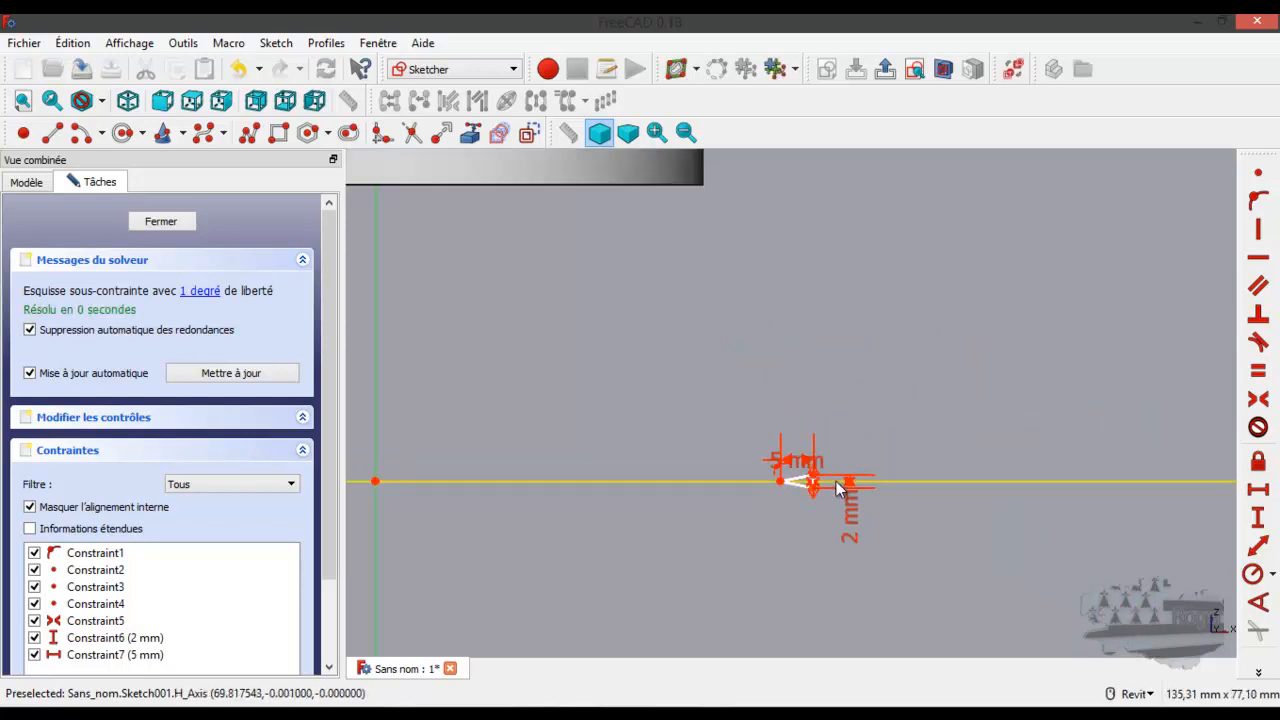
pyautogui.scroll(-2, 840, 487)
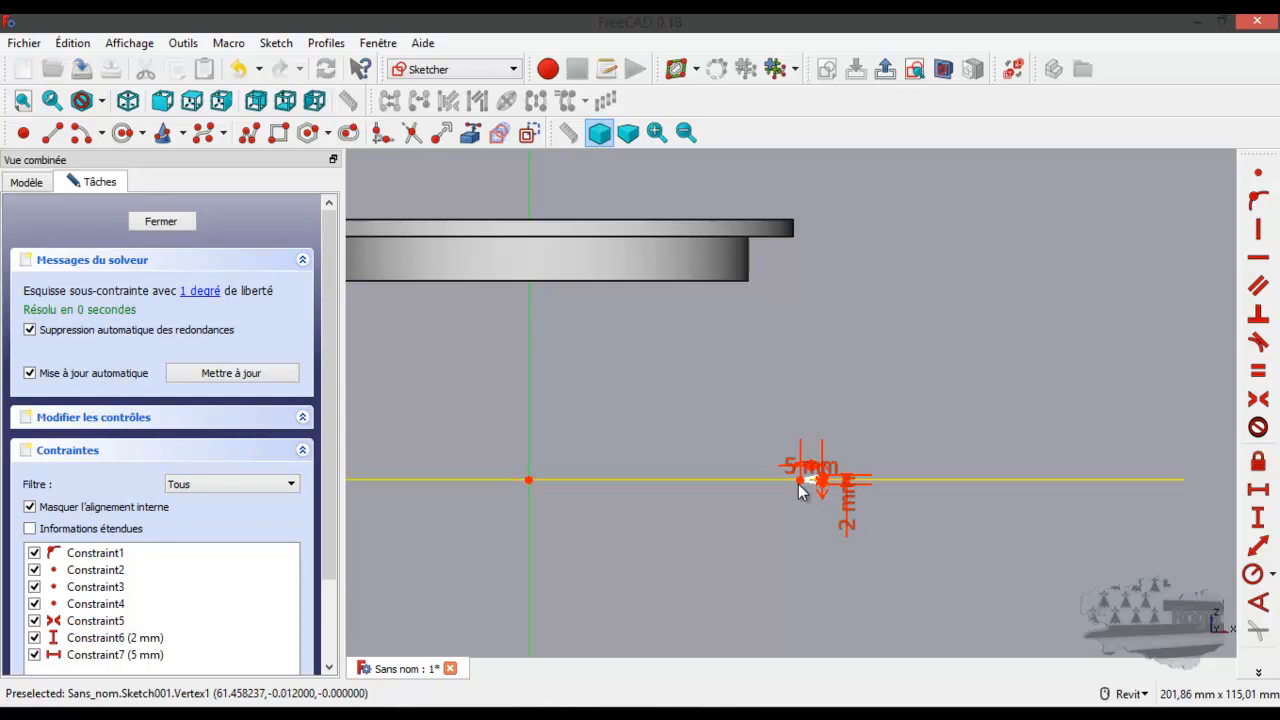
pyautogui.click(798, 481)
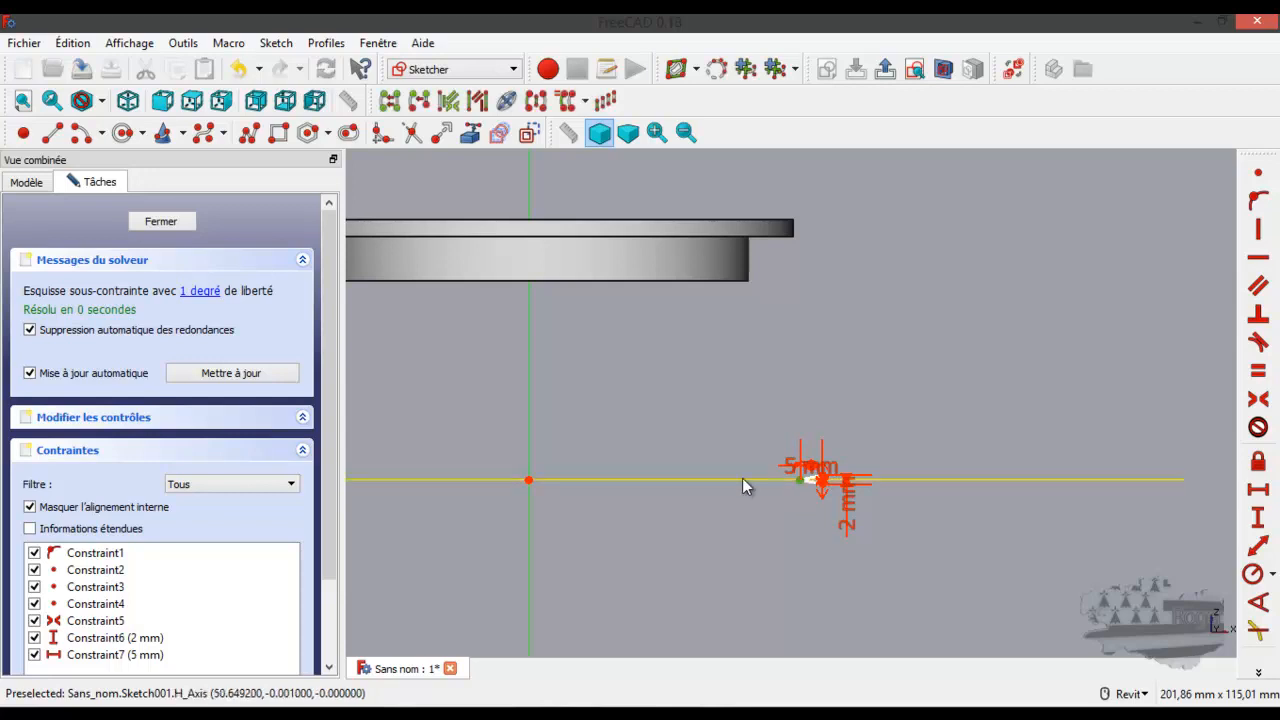
pyautogui.click(531, 429)
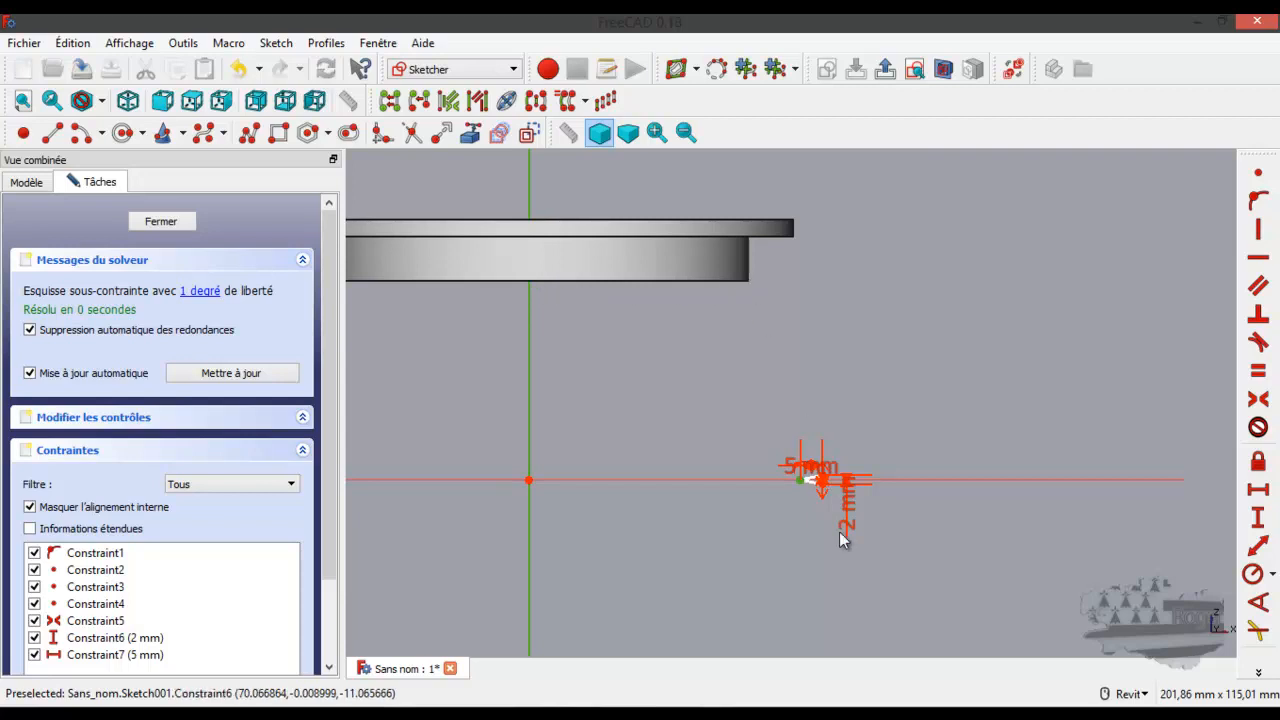
pyautogui.scroll(2, 833, 500)
pyautogui.moveTo(808, 451); pyautogui.dragTo(915, 402)
pyautogui.moveTo(860, 533)
pyautogui.mouseDown()
pyautogui.moveTo(883, 571)
pyautogui.moveTo(888, 640)
pyautogui.mouseUp()
pyautogui.scroll(3, 815, 470)
pyautogui.scroll(2, 820, 481)
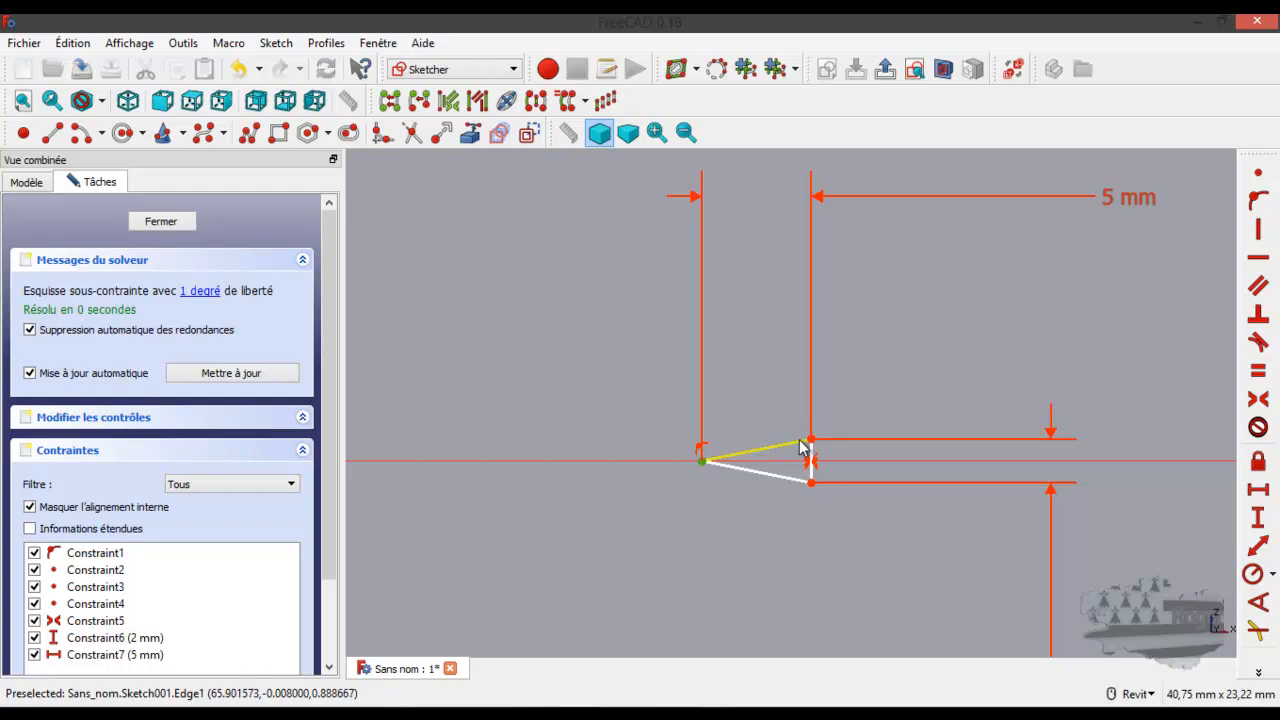
# Step: Try a 51 mm horizontal distance between the vertical axis and the triangle's tip, and delete that constraint
pyautogui.scroll(-4, 812, 462)
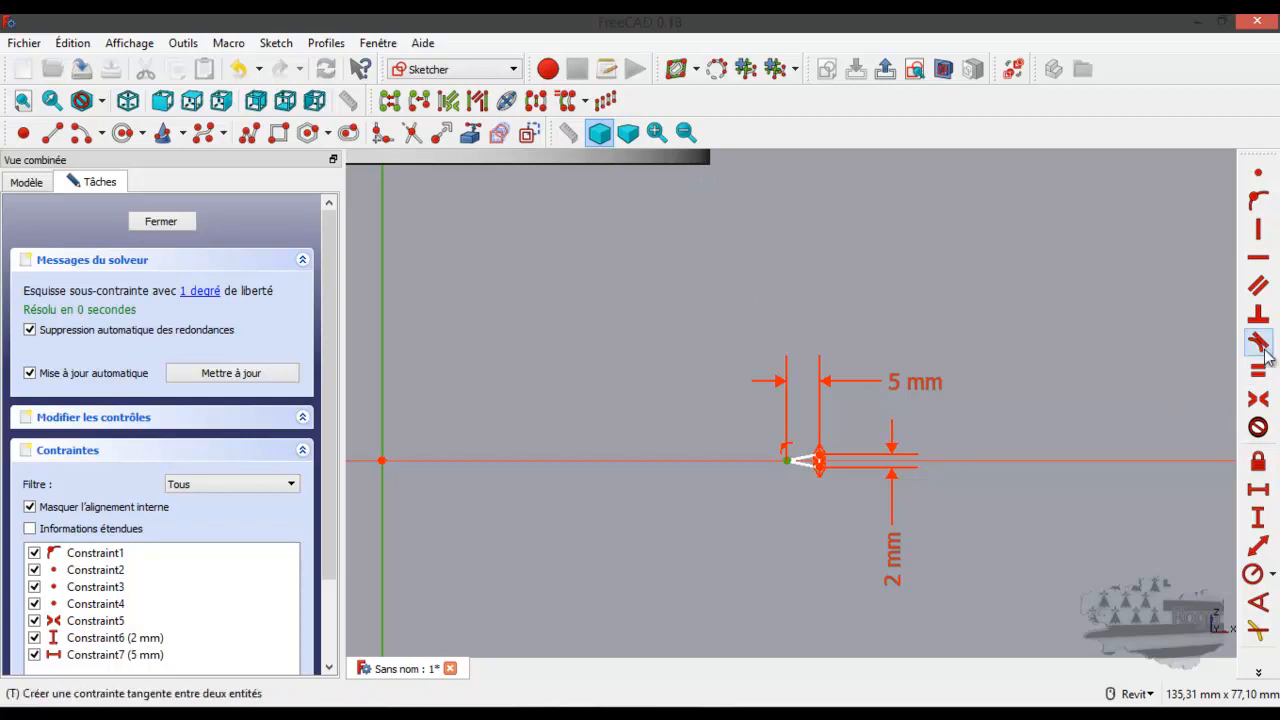
pyautogui.click(1257, 489)
pyautogui.write('51')
pyautogui.press('Return')
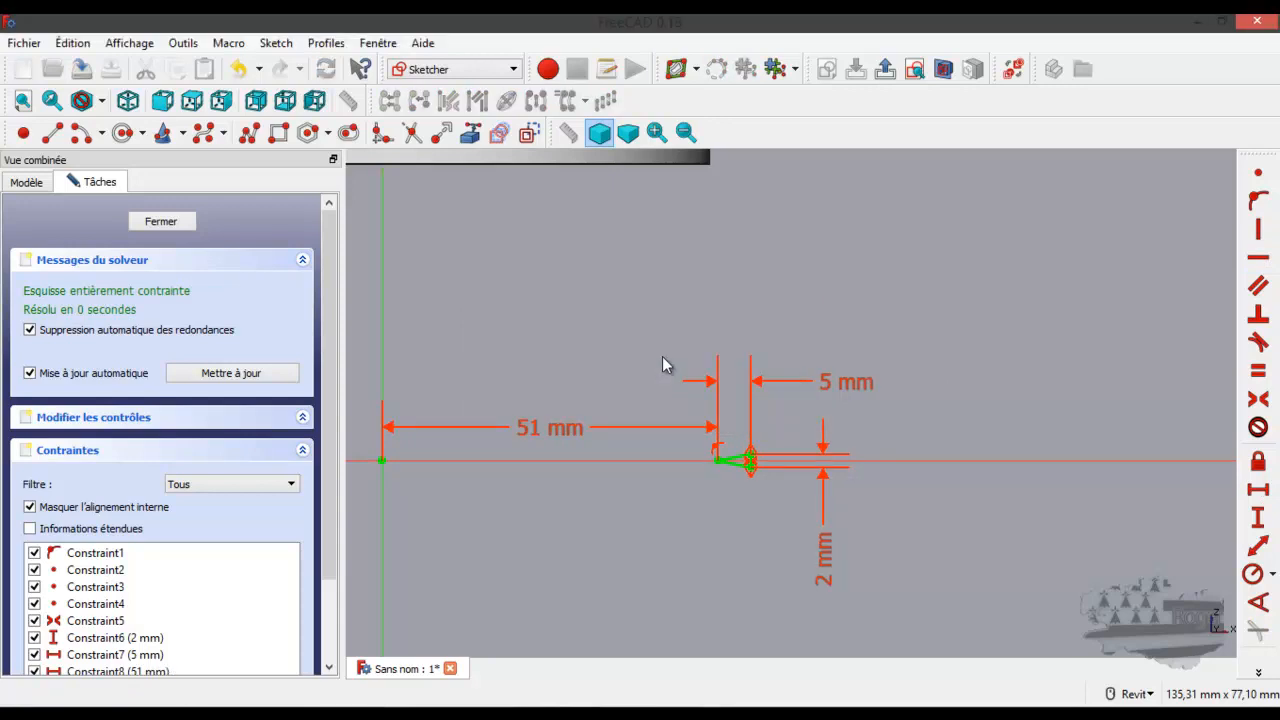
pyautogui.moveTo(572, 426); pyautogui.dragTo(574, 268)
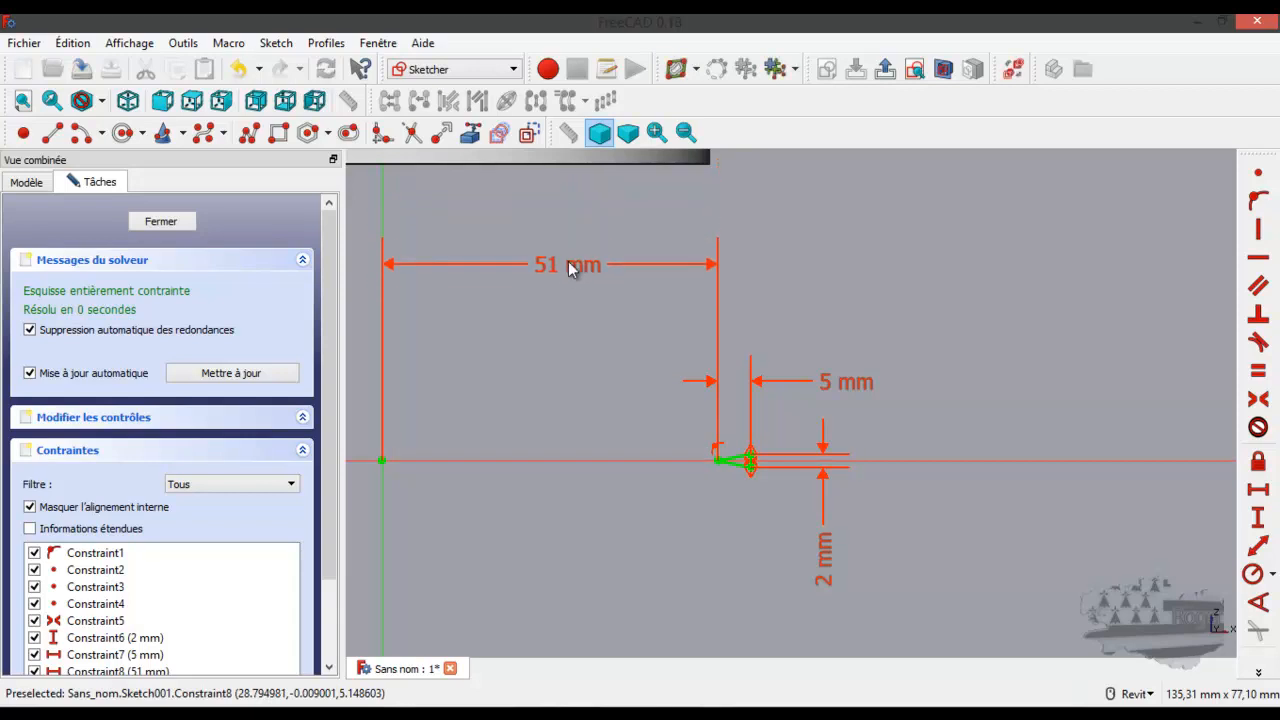
pyautogui.click(560, 266)
pyautogui.press('Delete')
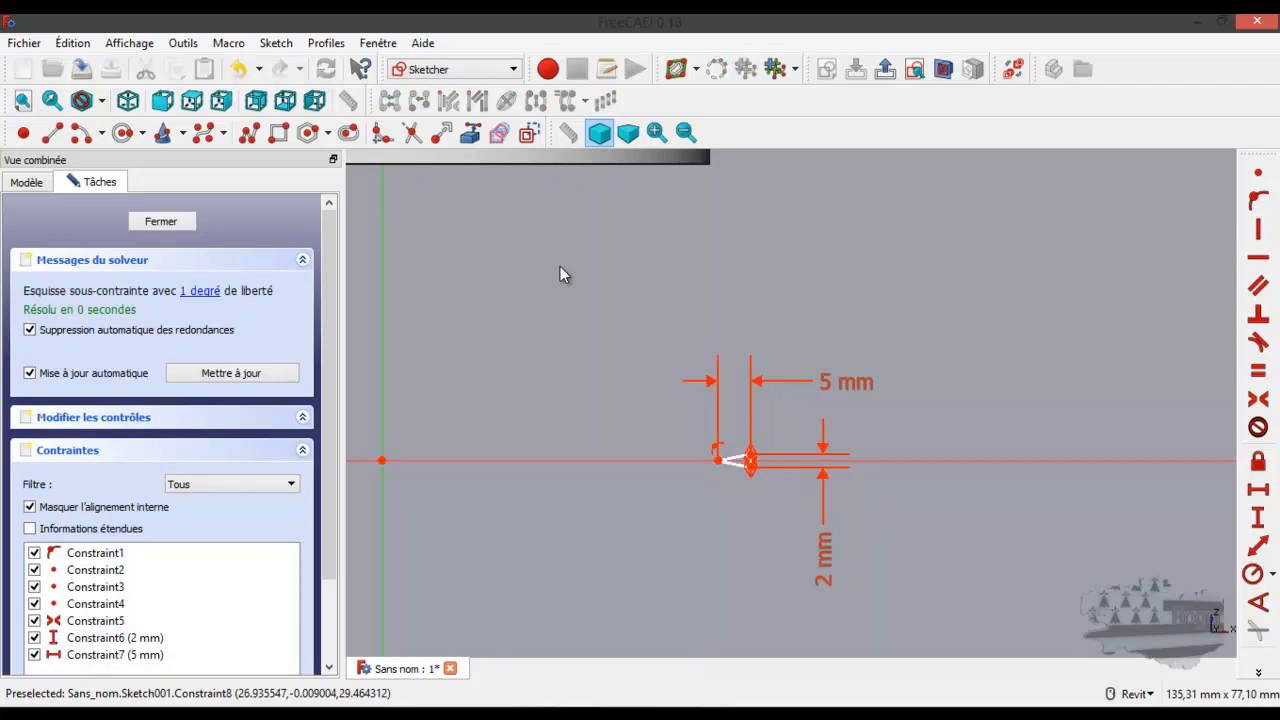
# Step: Constrain the triangle's upper right corner to 51 mm horizontally from the vertical axis, move the dimension higher, and close the sketch
pyautogui.scroll(2, 757, 433)
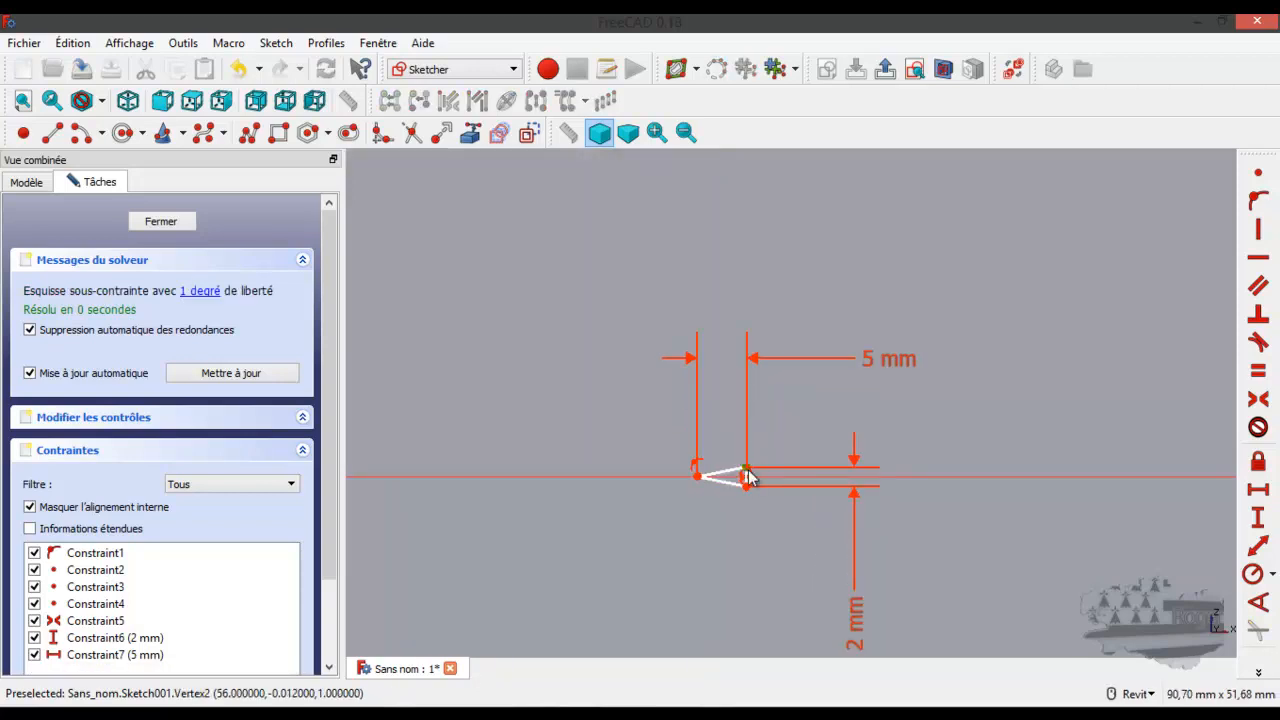
pyautogui.scroll(-3, 599, 354)
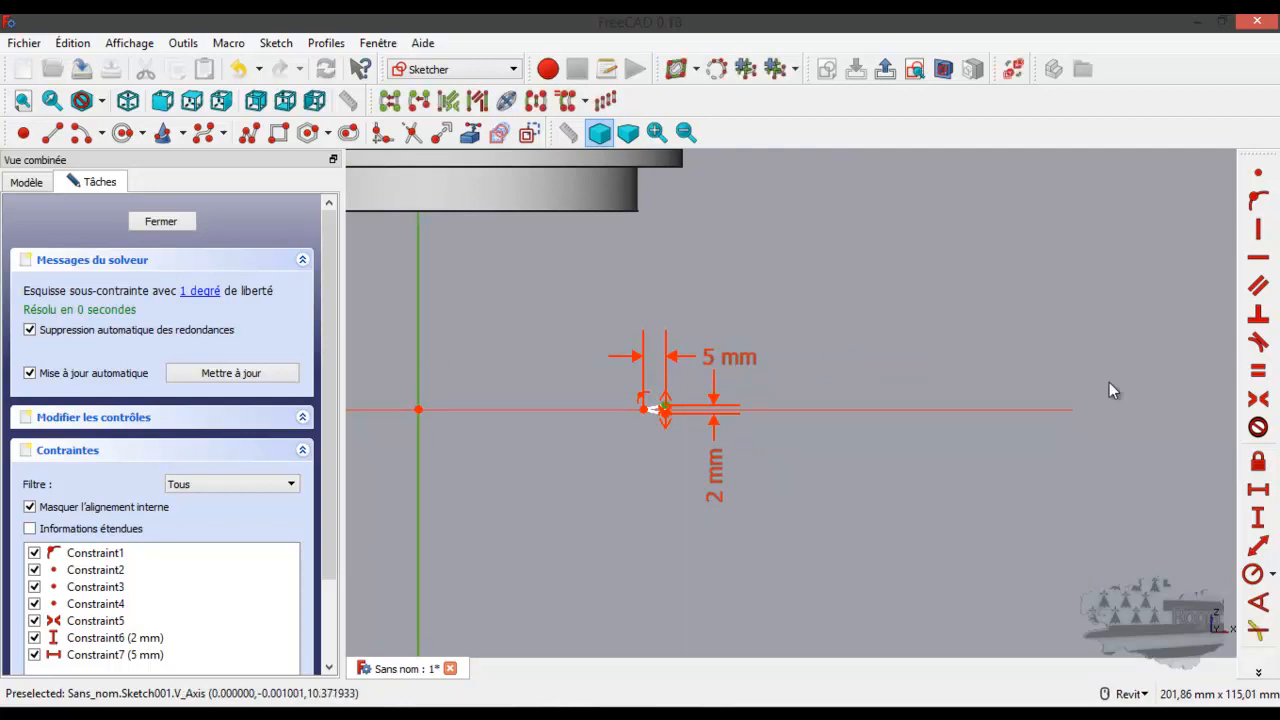
pyautogui.click(1258, 489)
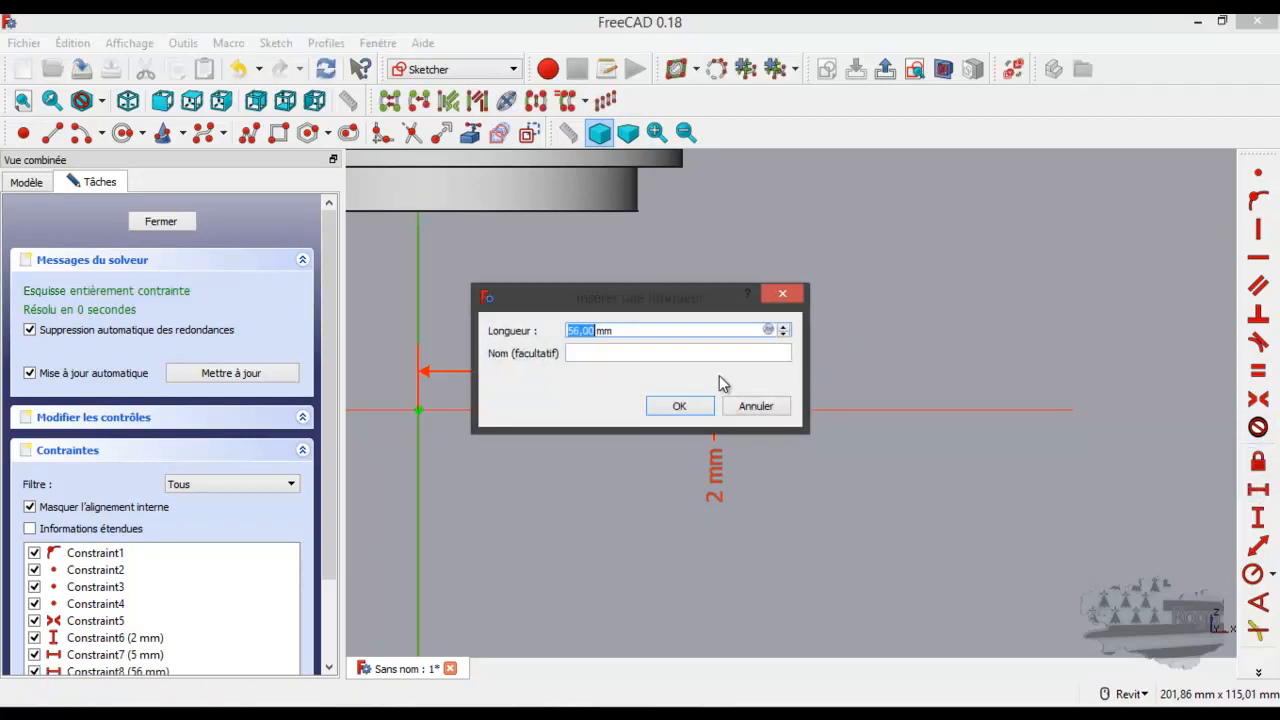
pyautogui.write('51')
pyautogui.press('Return')
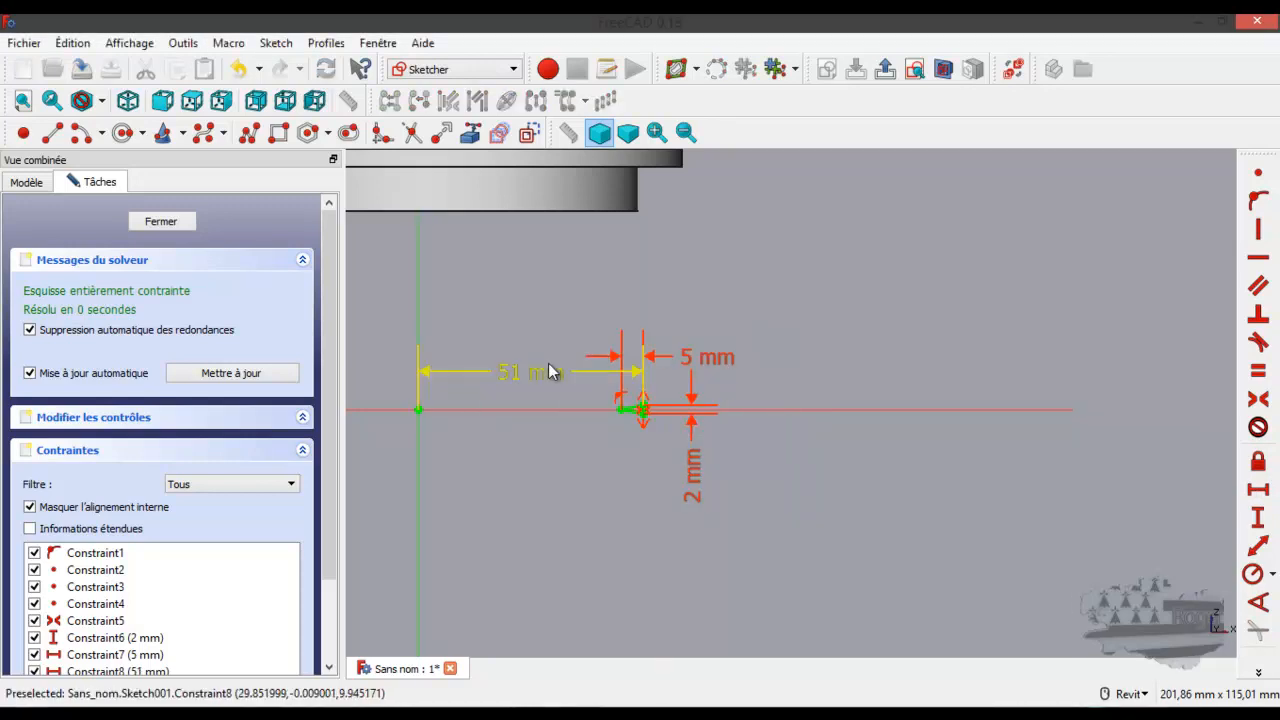
pyautogui.moveTo(560, 373); pyautogui.dragTo(543, 223)
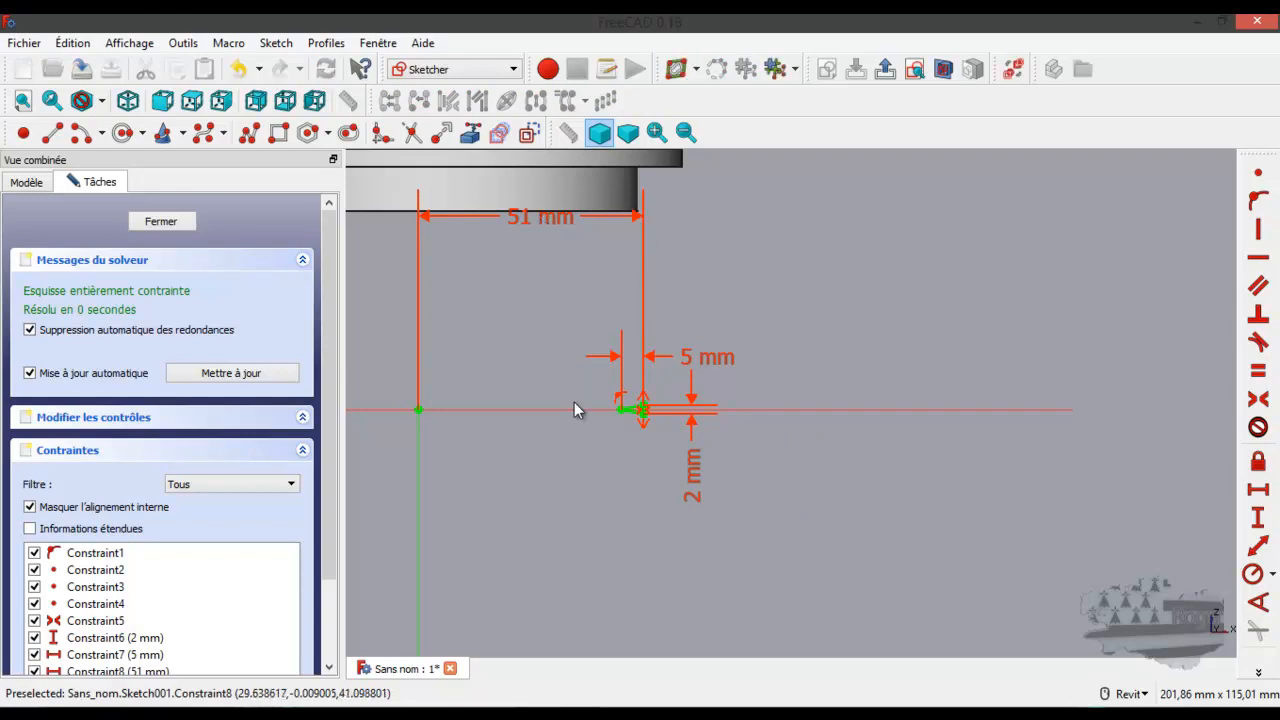
pyautogui.scroll(-4, 824, 520)
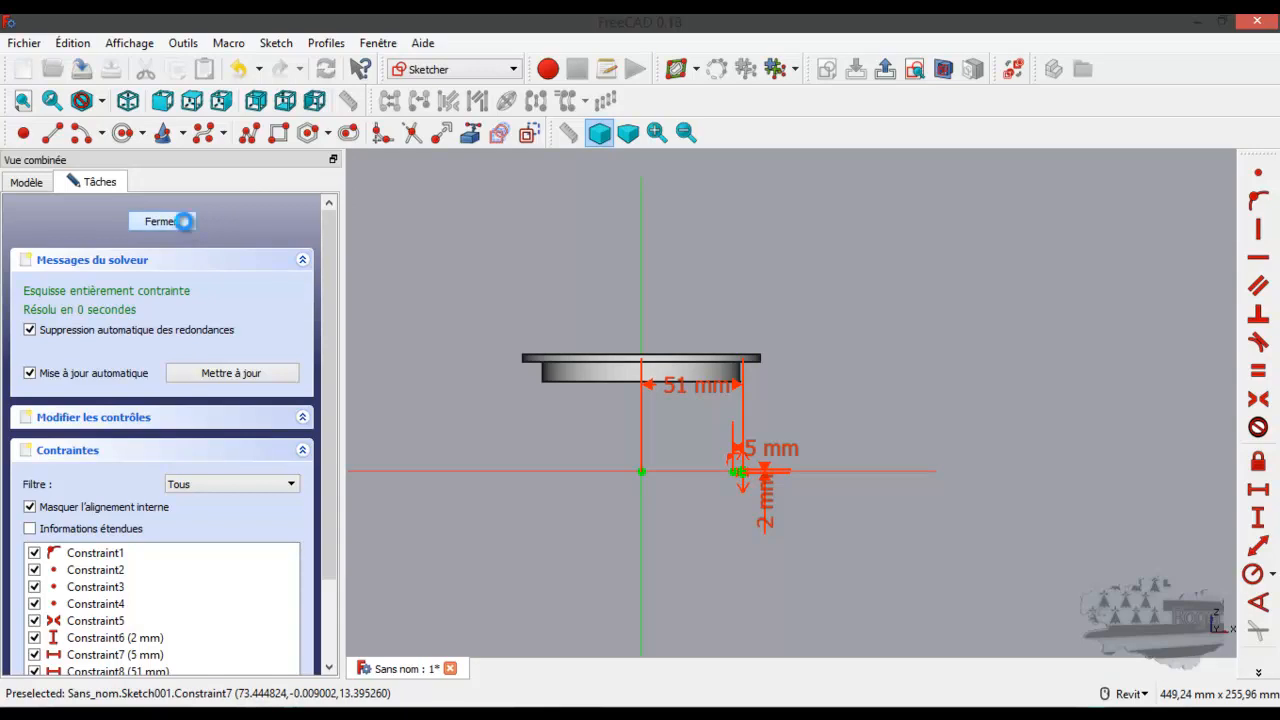
pyautogui.click(184, 222)
# Step: Switch to the Part workbench and start a helix (Hélice) geometric primitive
pyautogui.scroll(-3, 817, 455)
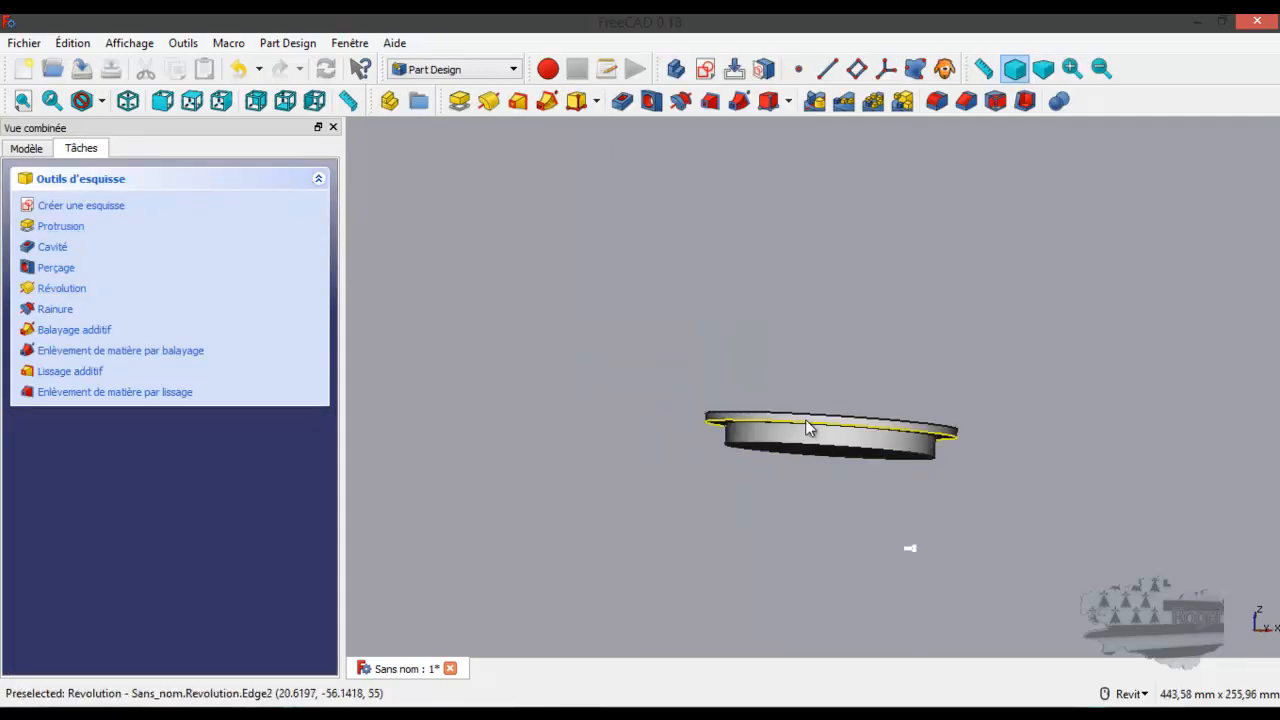
pyautogui.scroll(6, 907, 556)
pyautogui.scroll(-4, 926, 522)
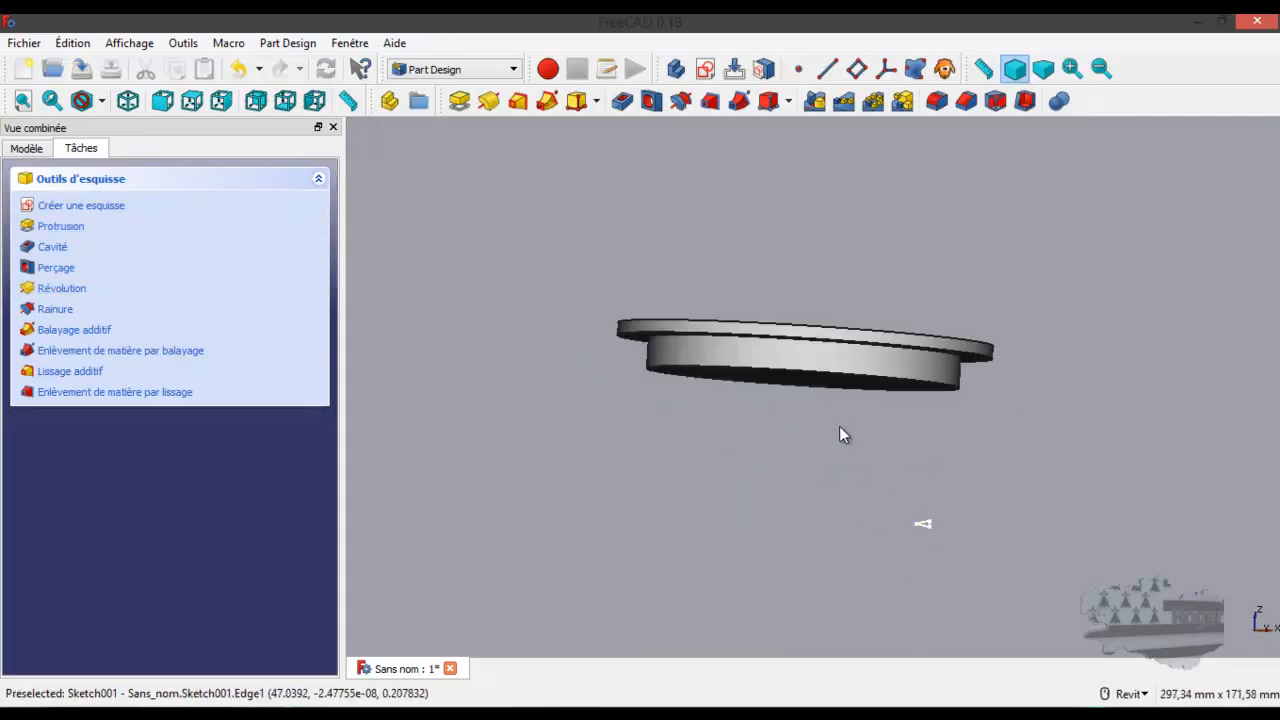
pyautogui.moveTo(834, 411)
pyautogui.keyDown('shift'); pyautogui.mouseDown(button='middle')
pyautogui.moveTo(840, 440)
pyautogui.moveTo(846, 429)
pyautogui.mouseUp(button='middle'); pyautogui.keyUp('shift')
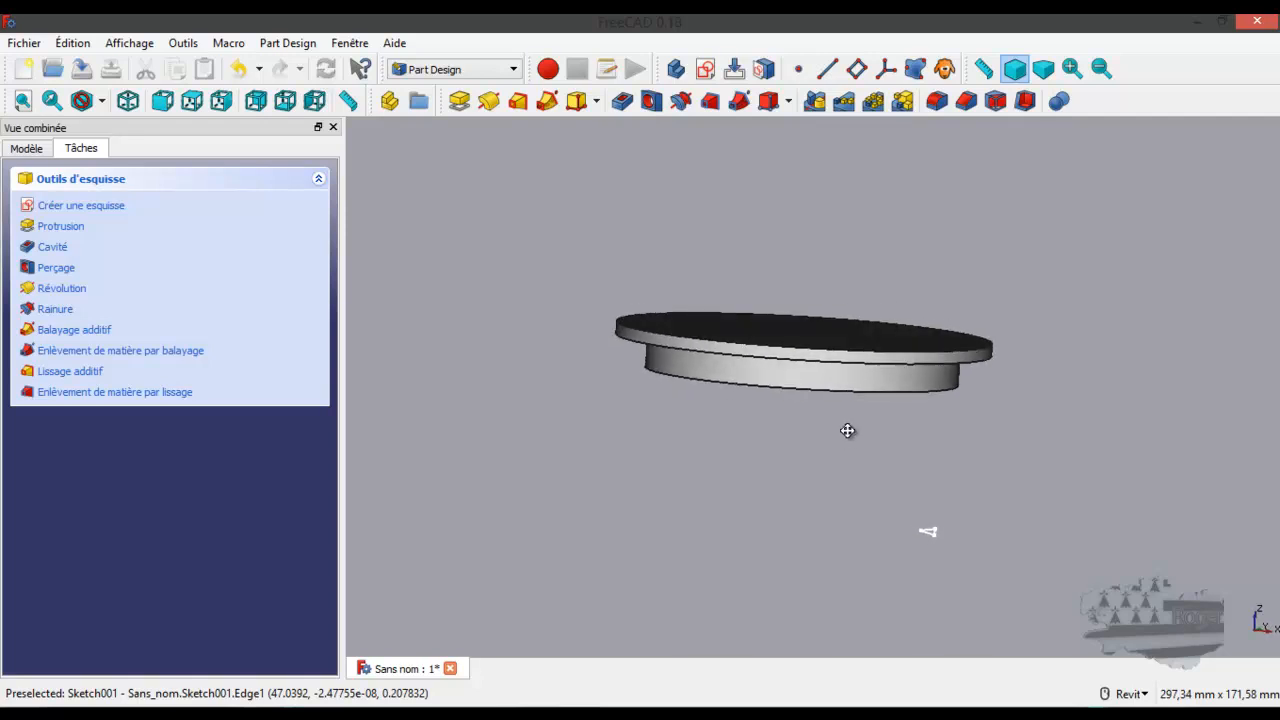
pyautogui.click(460, 70)
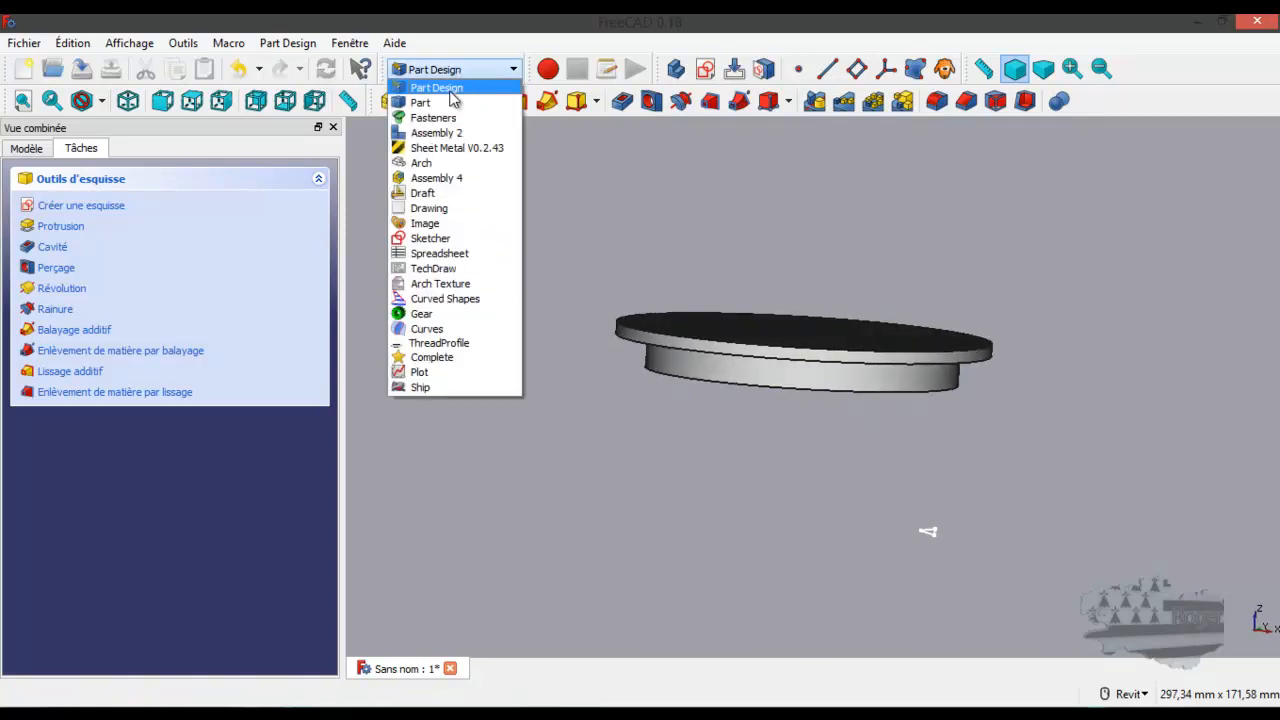
pyautogui.click(452, 90)
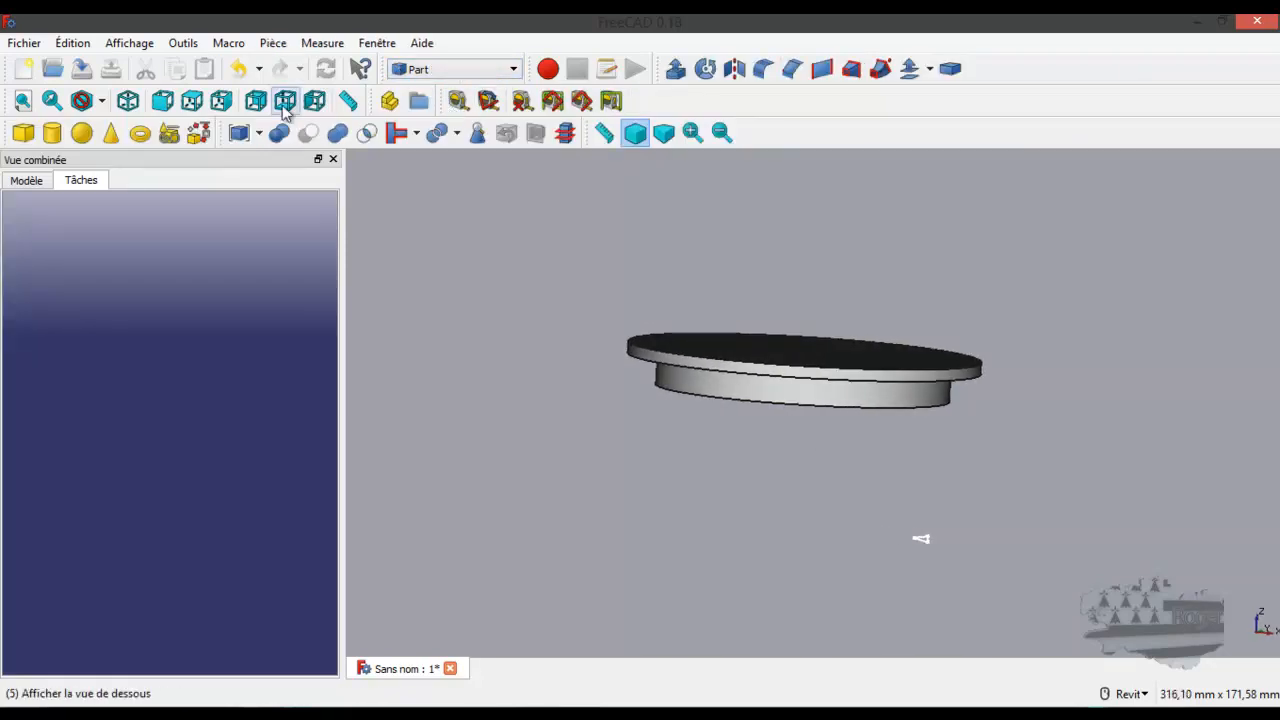
pyautogui.click(169, 134)
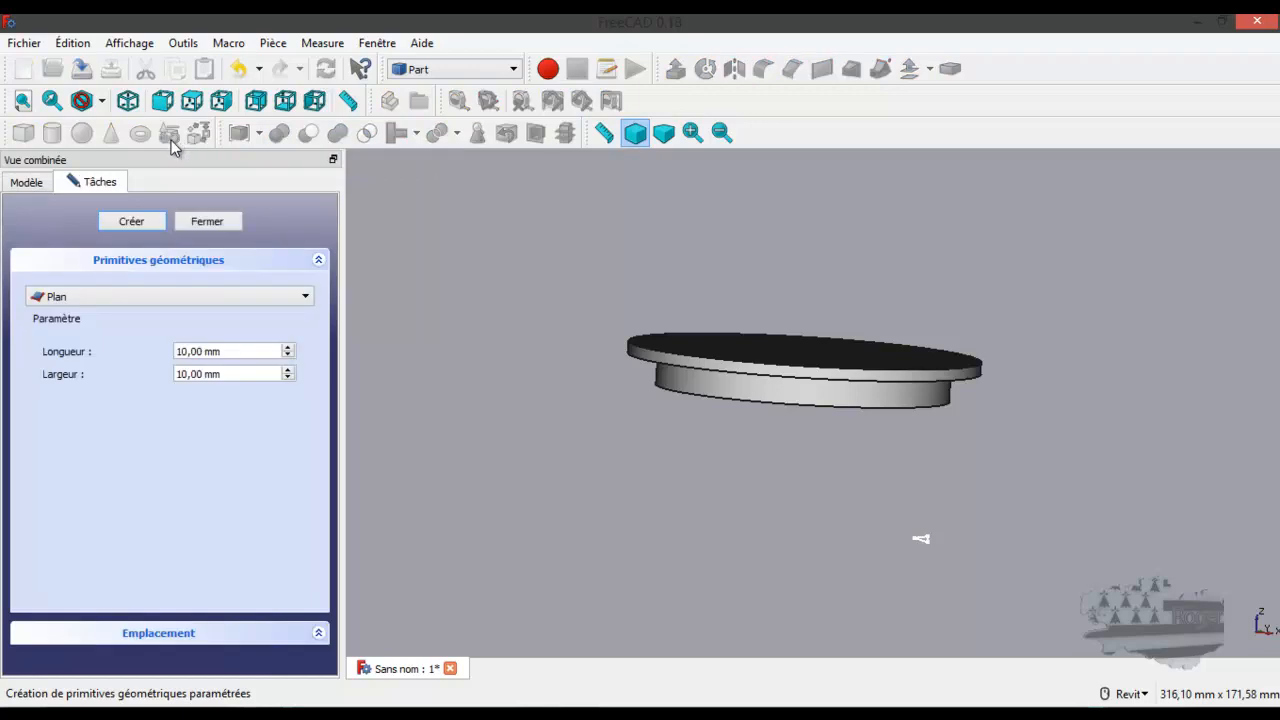
pyautogui.click(111, 296)
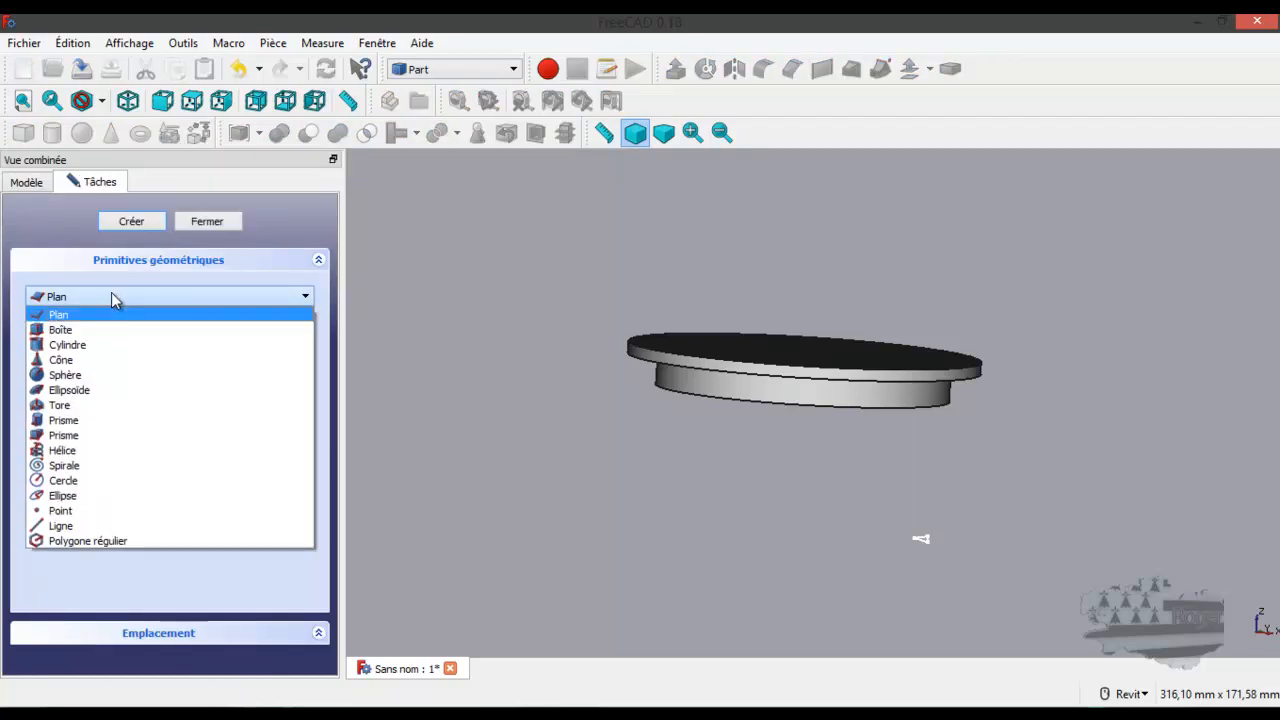
pyautogui.click(81, 452)
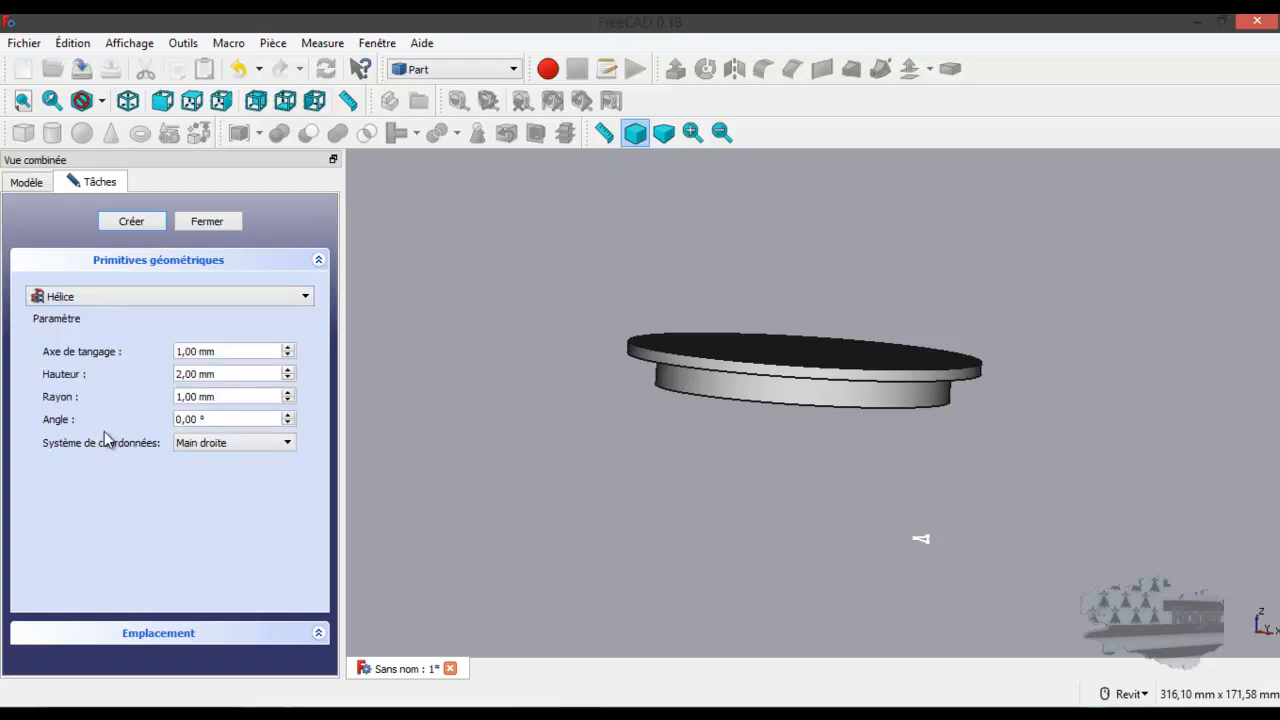
# Step: Create the right-handed helix with a 3 mm pitch, 10 mm height and 50 mm radius, and finish creating primitives
pyautogui.tripleClick(221, 351)
pyautogui.write('3 mm')
pyautogui.tripleClick(221, 373)
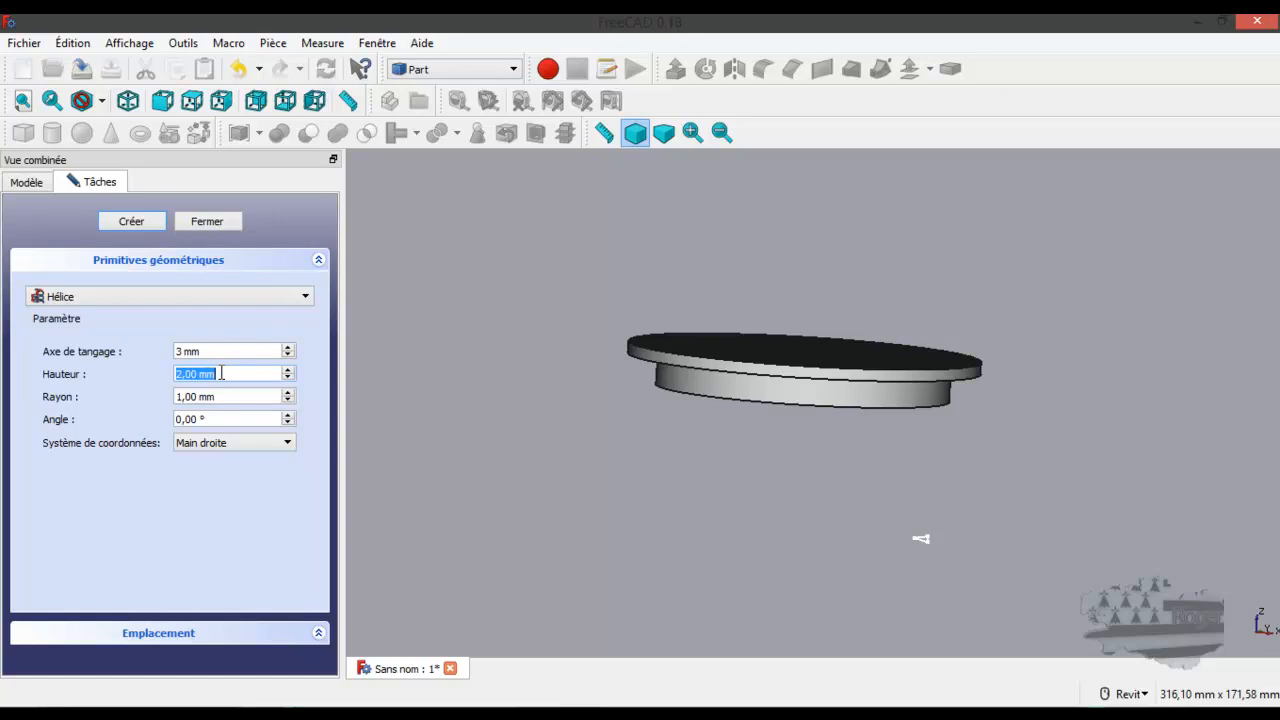
pyautogui.write('10')
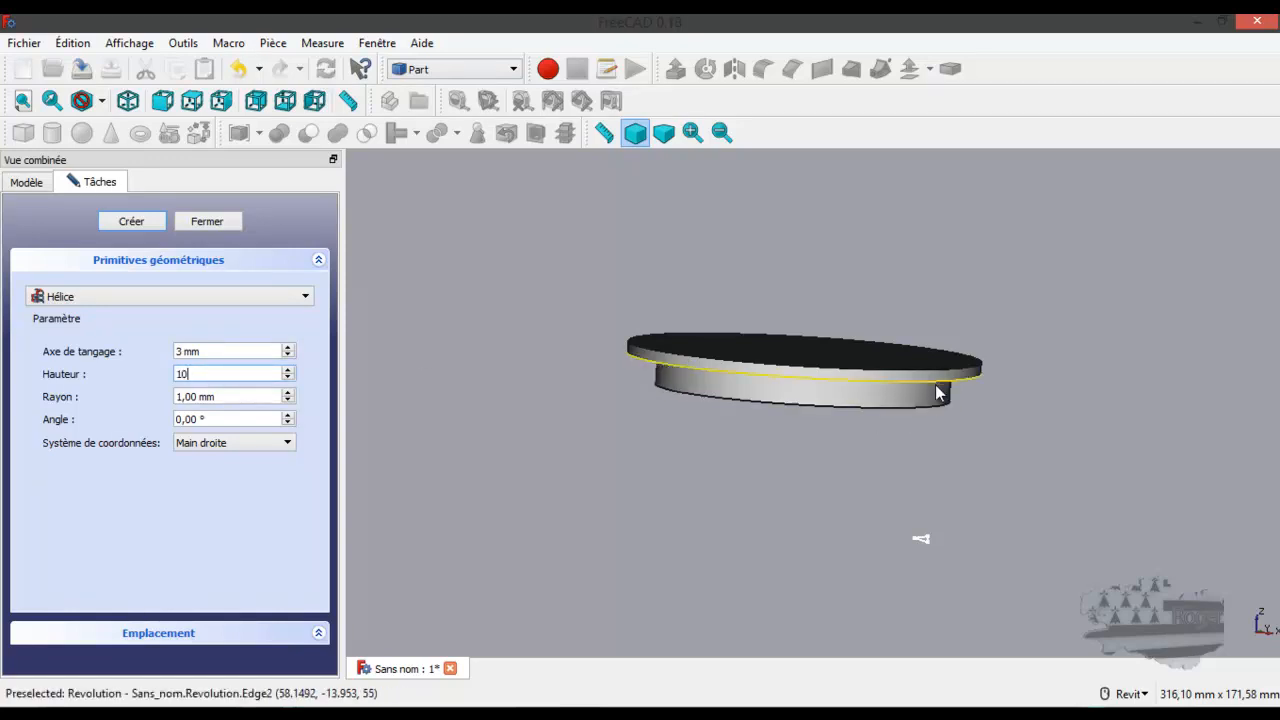
pyautogui.tripleClick(221, 396)
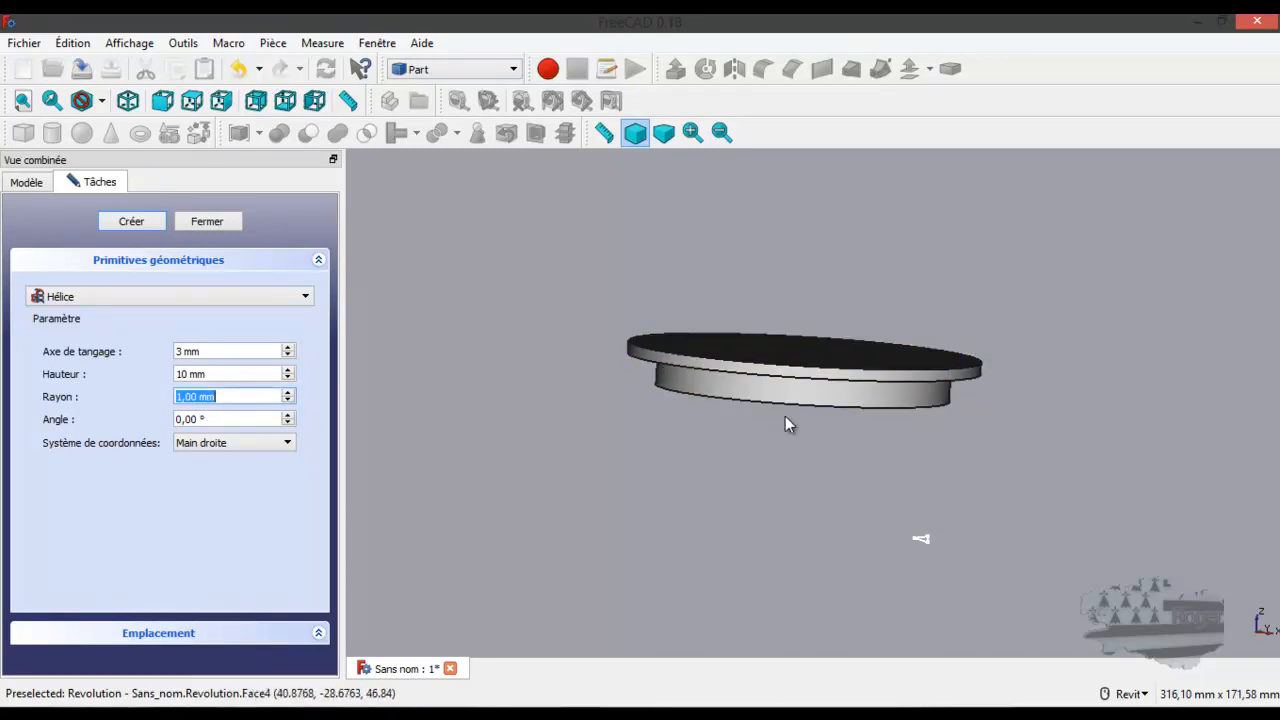
pyautogui.write('50')
pyautogui.click(143, 222)
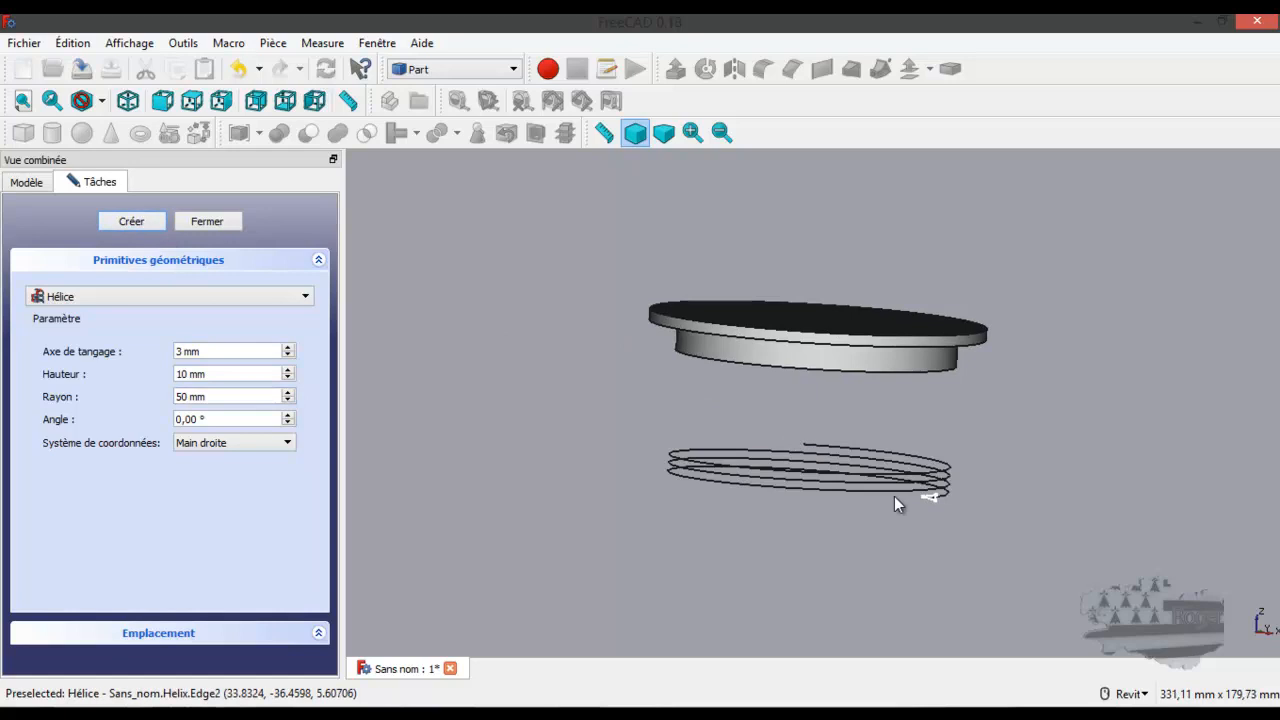
pyautogui.scroll(4, 894, 496)
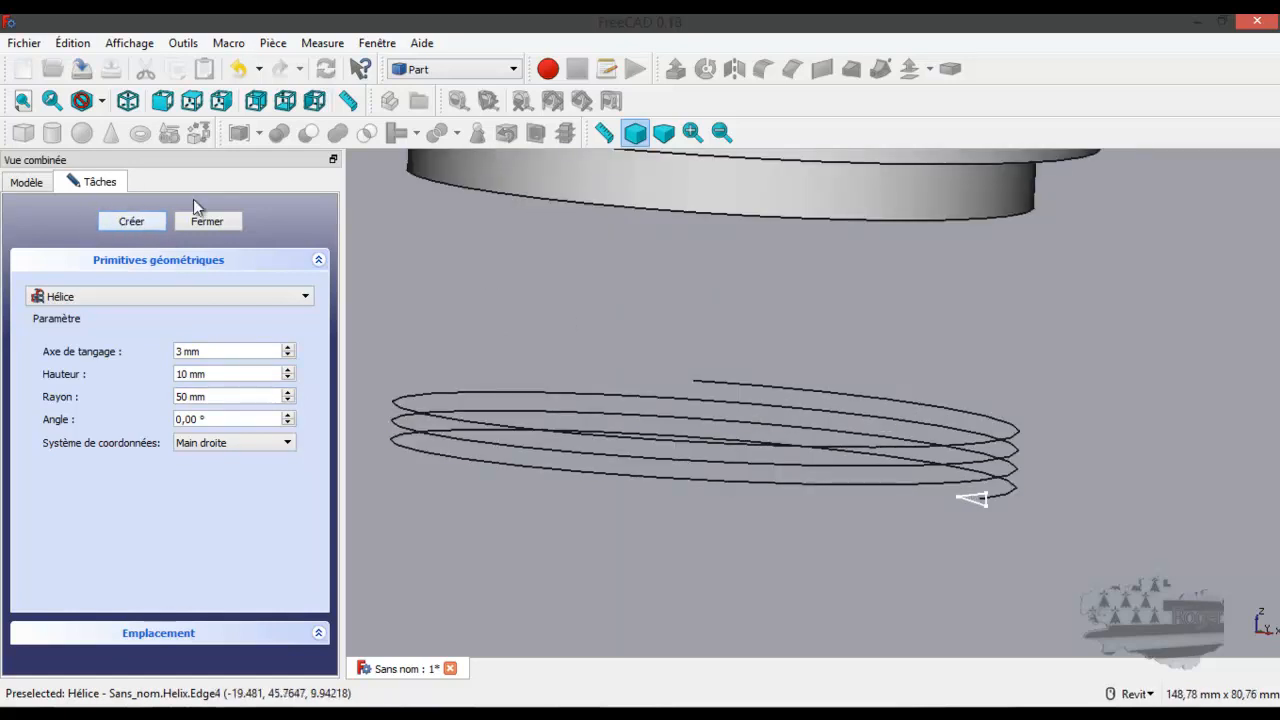
pyautogui.click(212, 222)
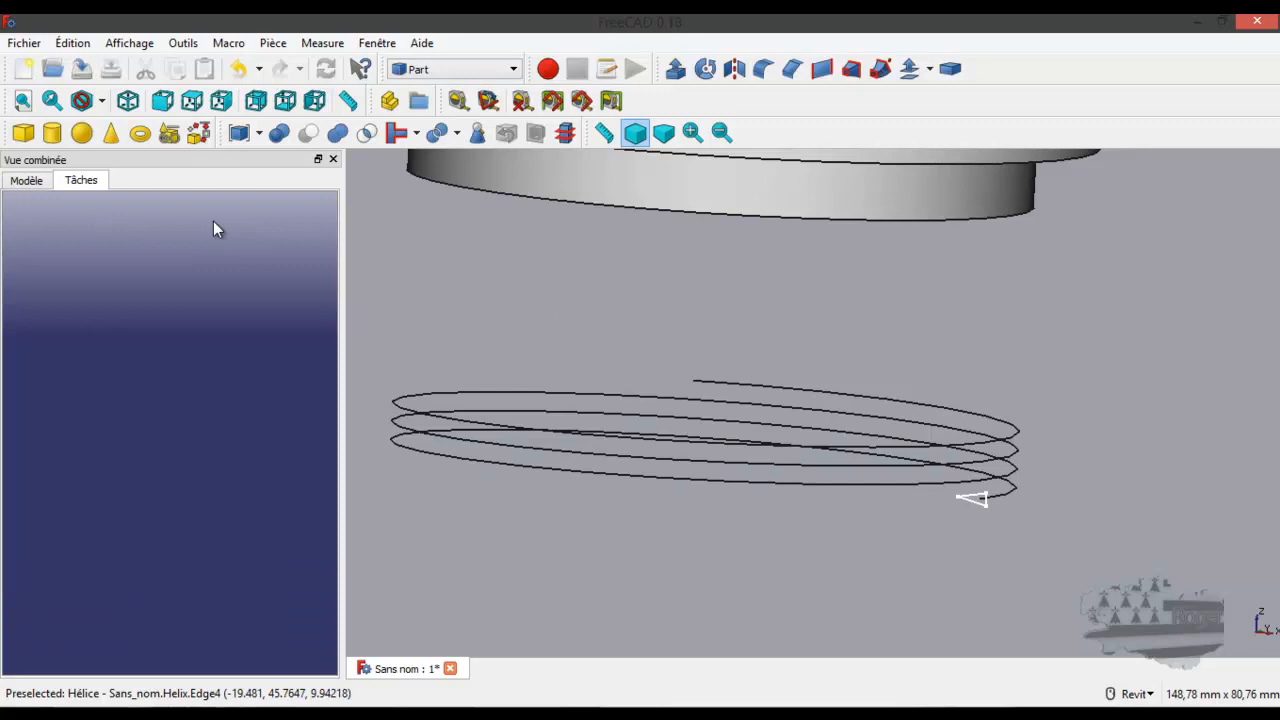
# Step: Examine how the triangular profile sits at the start of the helix, and review the constraints in Sketch001
pyautogui.click(38, 181)
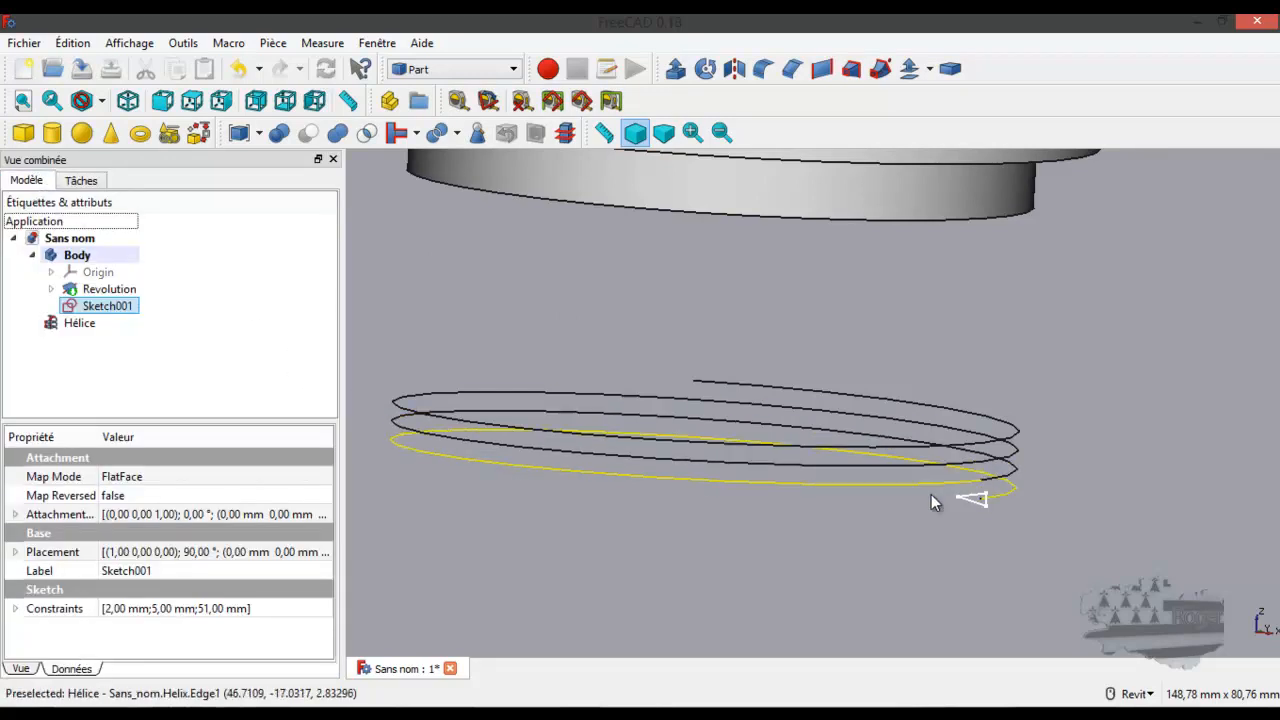
pyautogui.keyDown('shift'); pyautogui.moveTo(984, 511); pyautogui.dragTo(1064, 486, button='middle'); pyautogui.keyUp('shift')
pyautogui.scroll(5, 1036, 432)
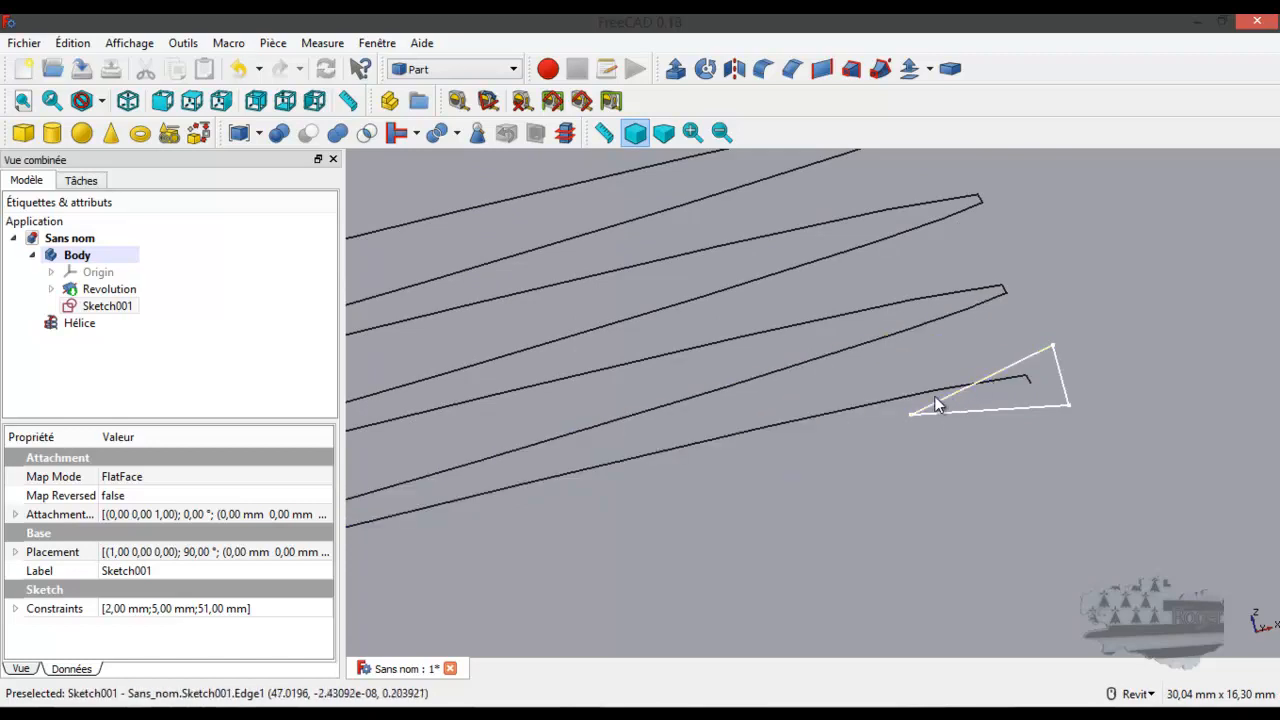
pyautogui.scroll(-4, 946, 469)
pyautogui.scroll(-5, 969, 463)
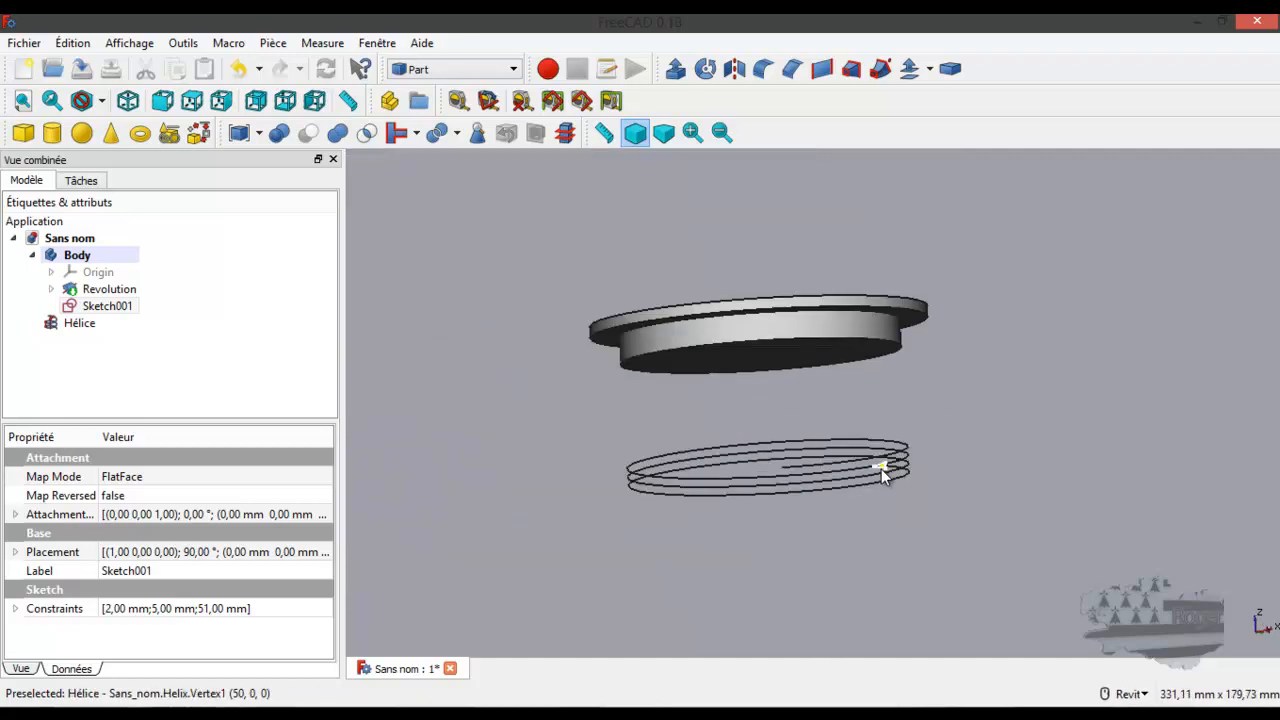
pyautogui.scroll(2, 820, 400)
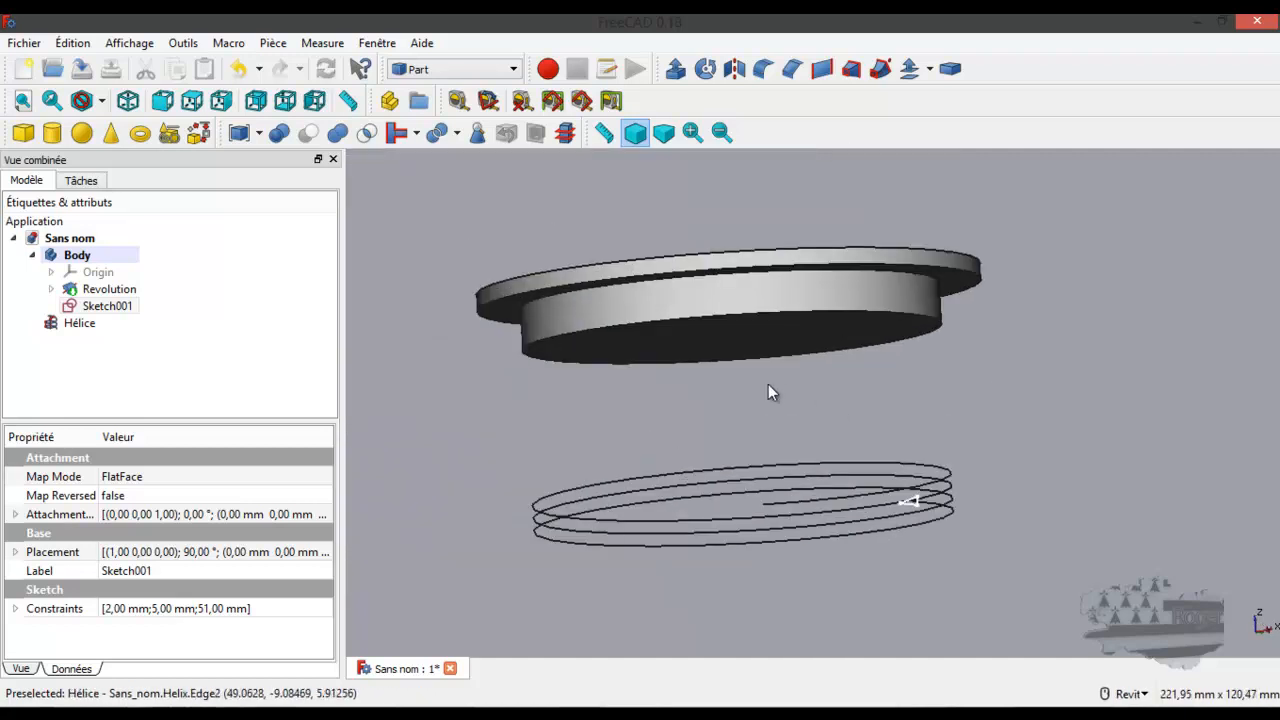
pyautogui.click(51, 290)
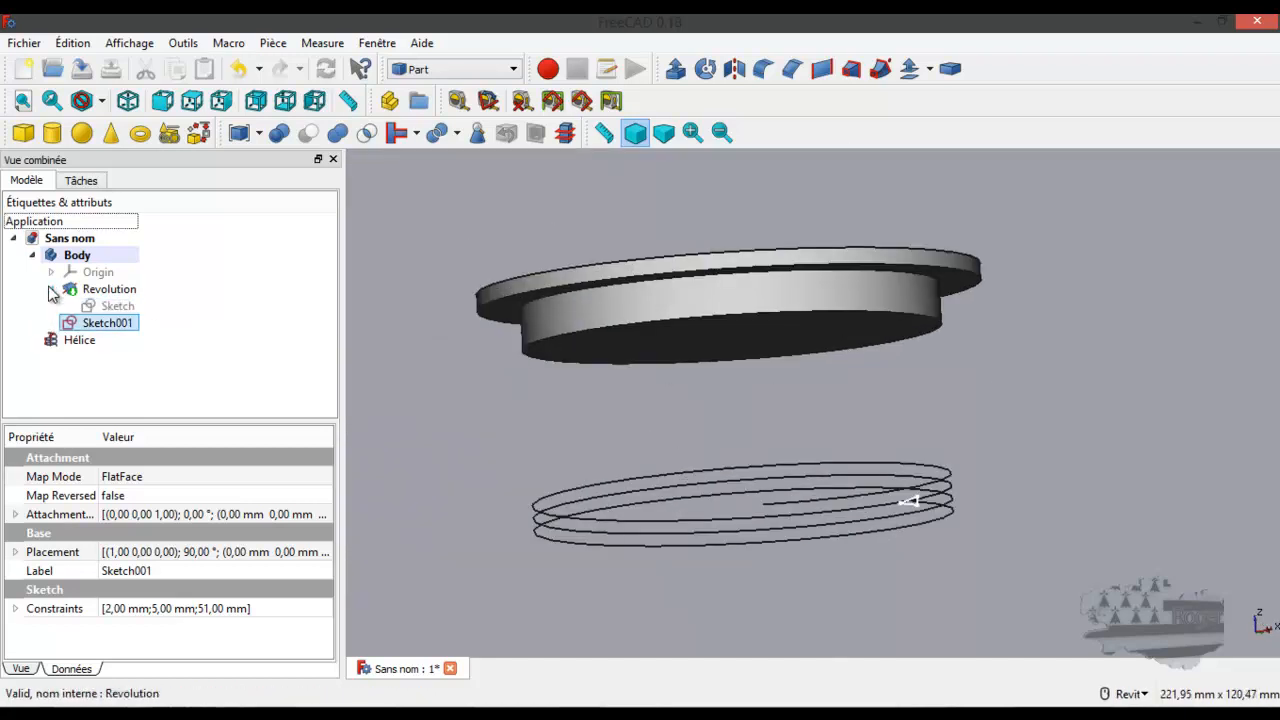
pyautogui.doubleClick(85, 318)
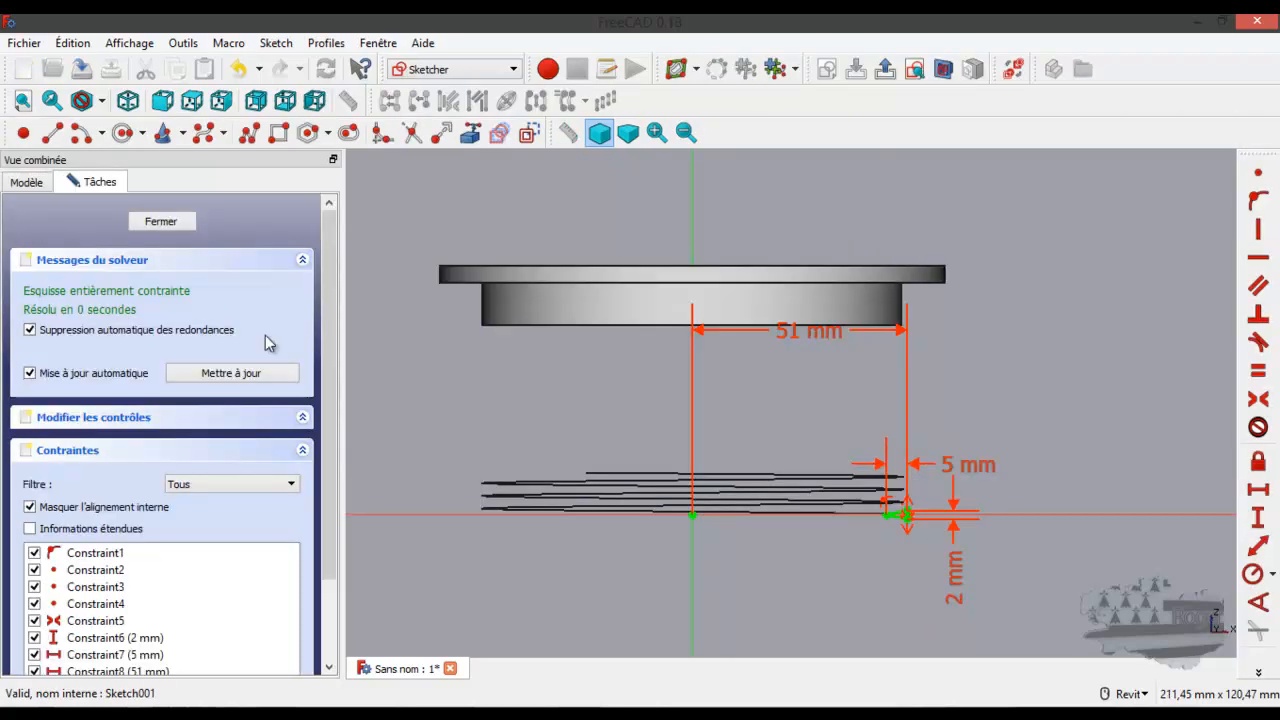
pyautogui.click(161, 221)
pyautogui.scroll(3, 908, 499)
pyautogui.scroll(3, 908, 499)
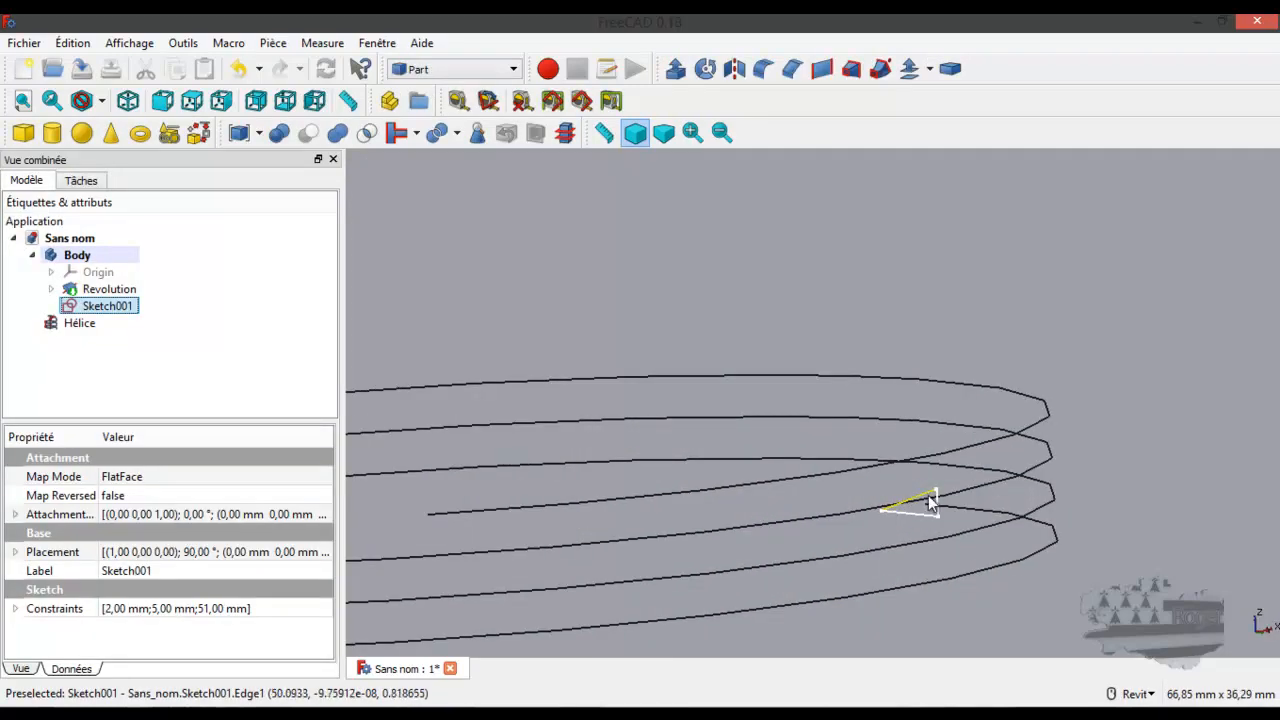
pyautogui.scroll(-3, 885, 508)
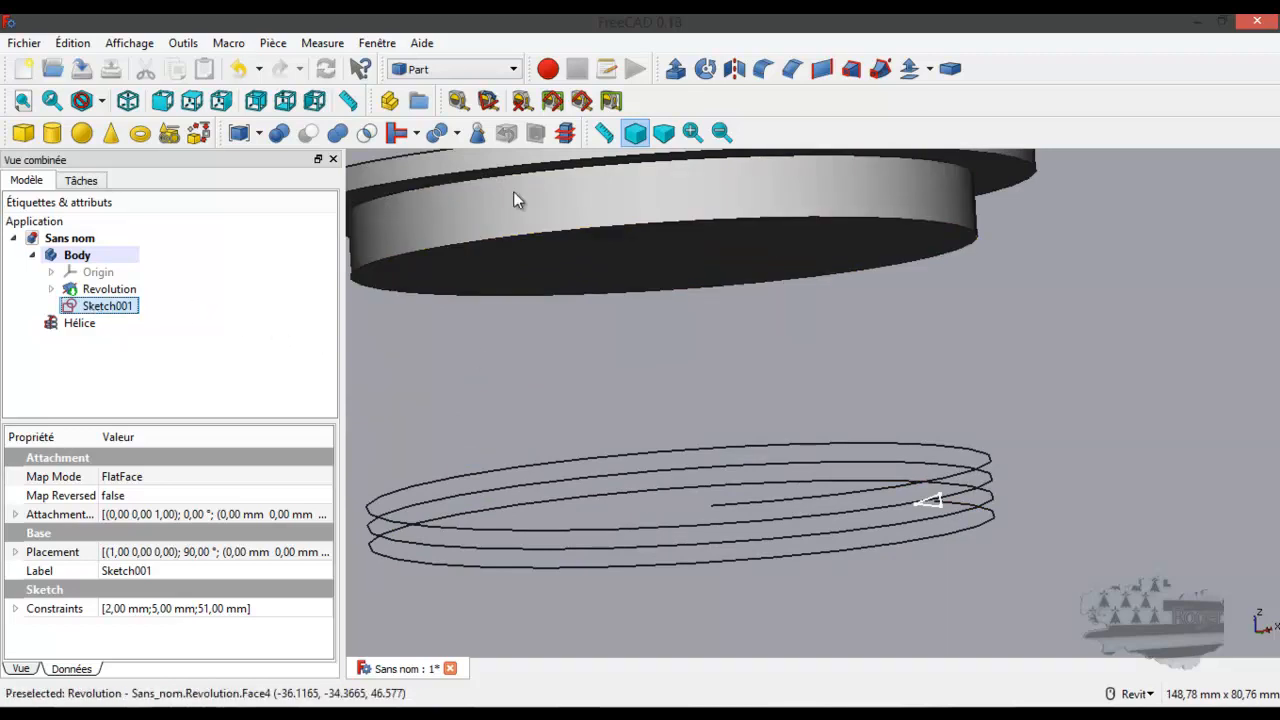
# Step: Start a sweep (Balayage) with Sketch001 as the profile, enable solid creation and Frenet, and begin choosing the sweep path
pyautogui.click(880, 69)
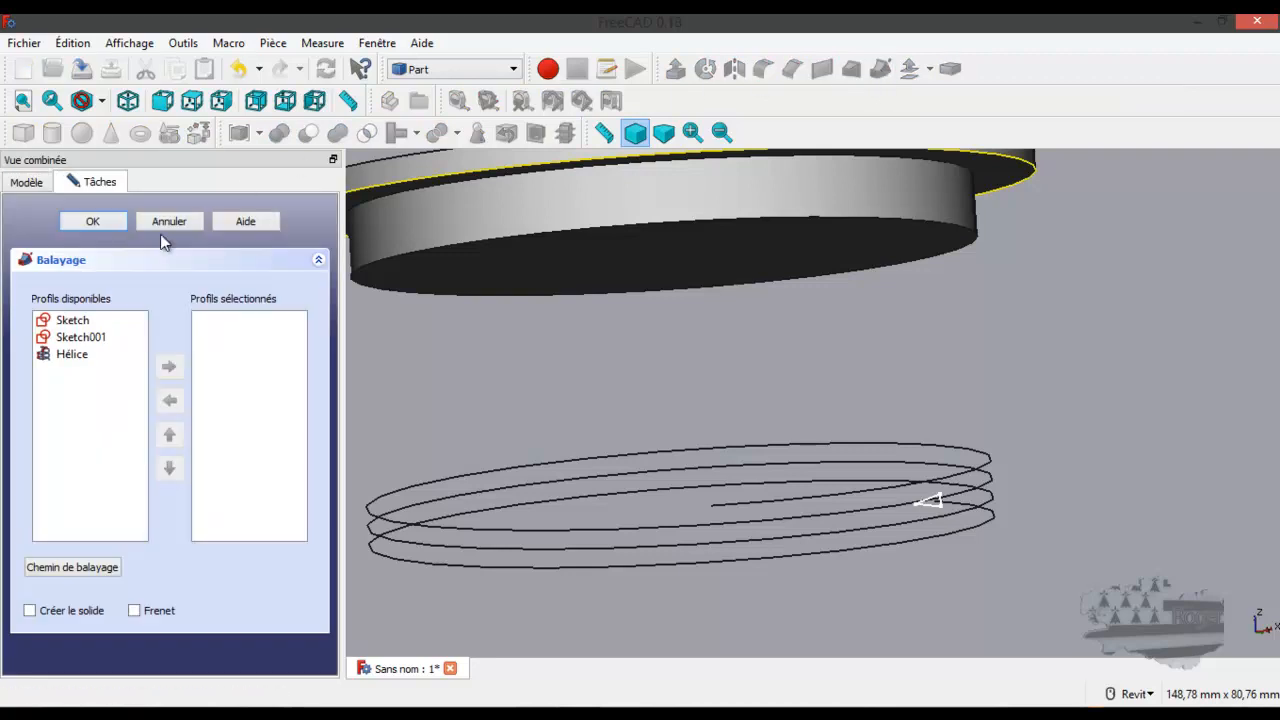
pyautogui.click(83, 343)
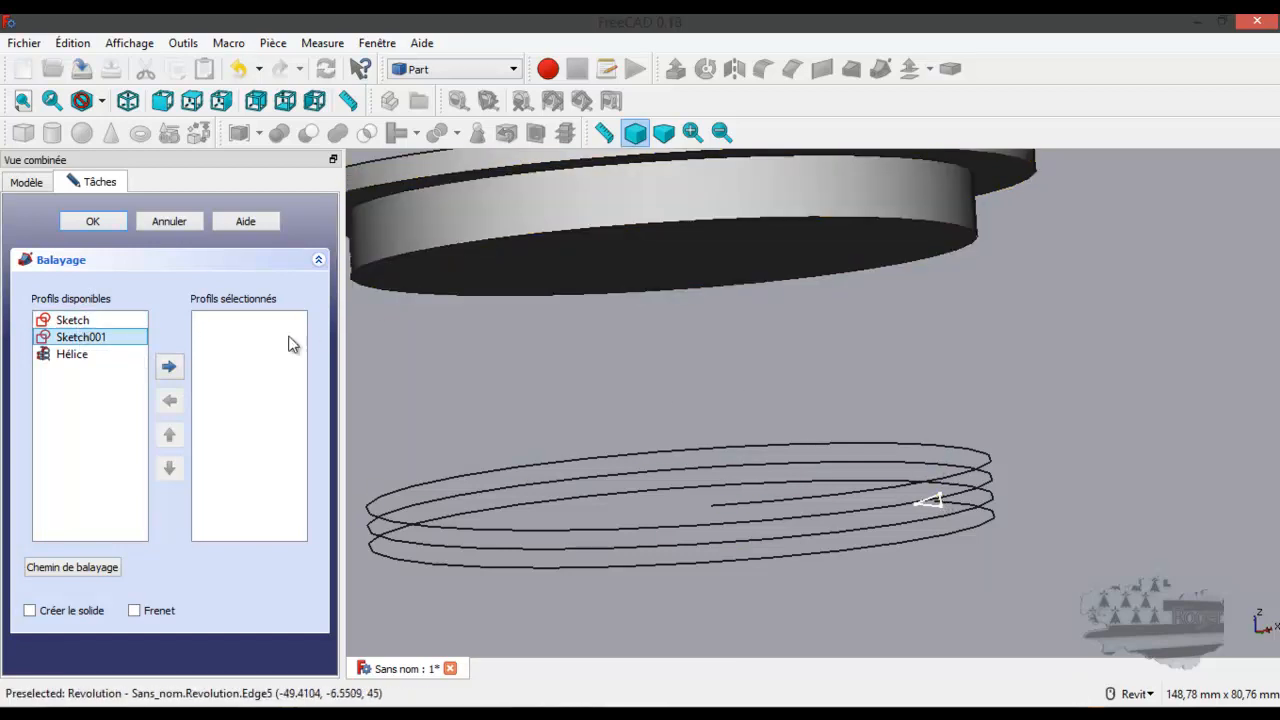
pyautogui.click(169, 367)
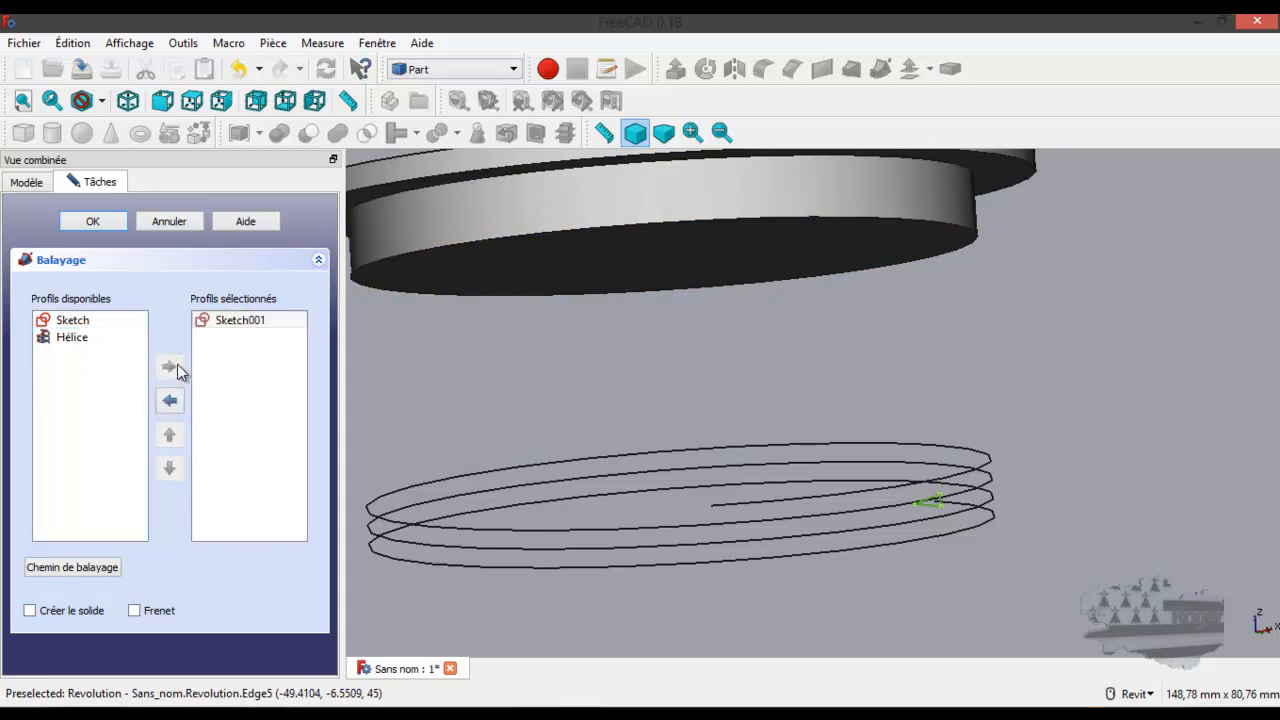
pyautogui.click(30, 613)
pyautogui.click(64, 568)
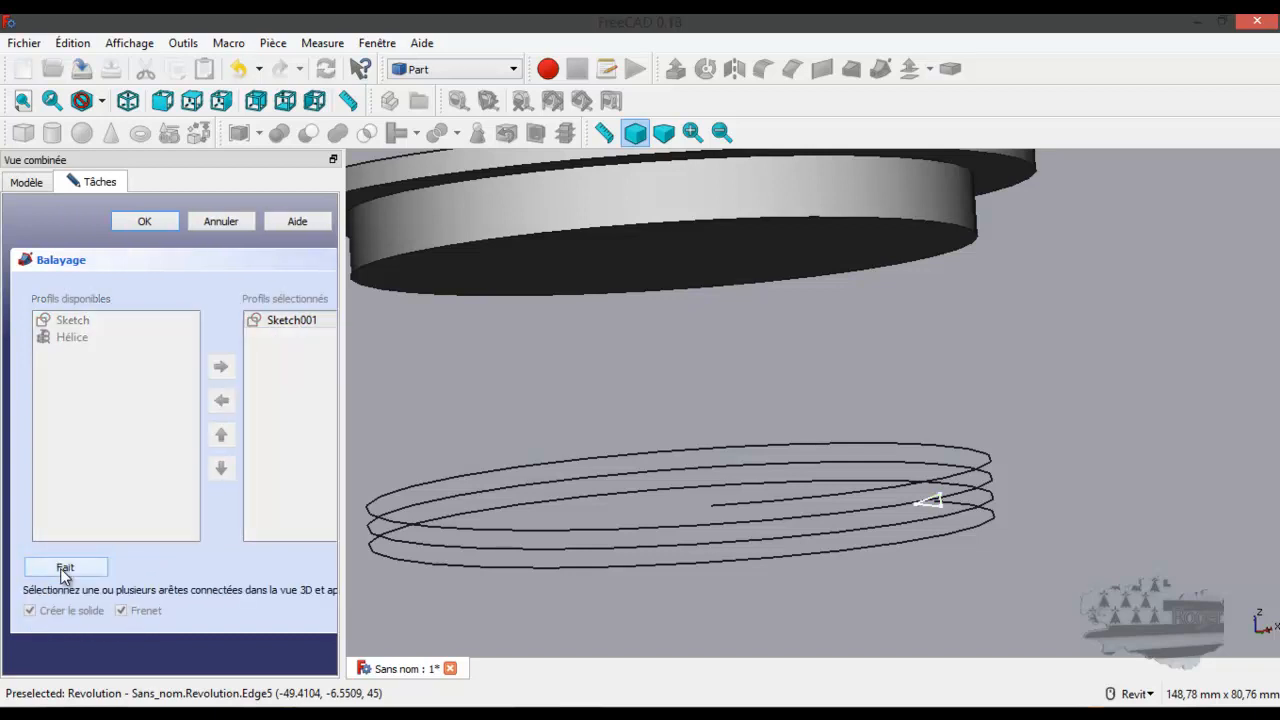
# Step: Use the whole Hélice as the sweep path and create the thread sweep
pyautogui.click(28, 183)
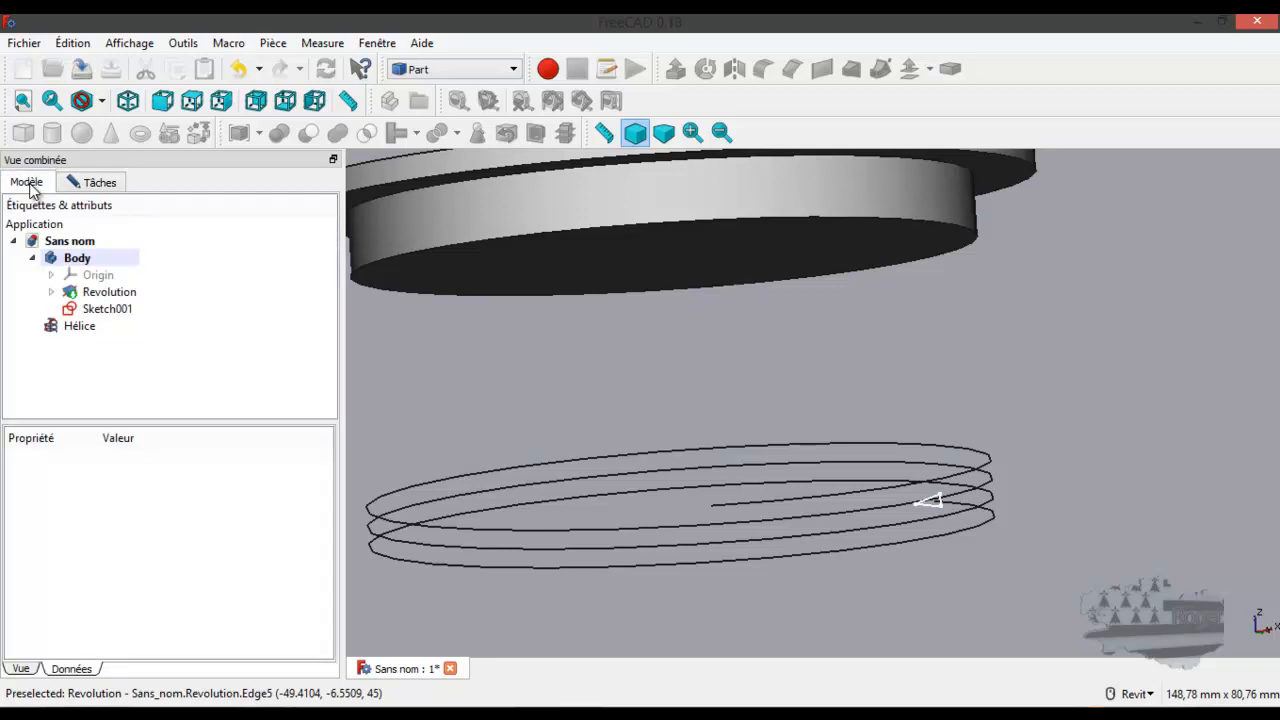
pyautogui.click(79, 327)
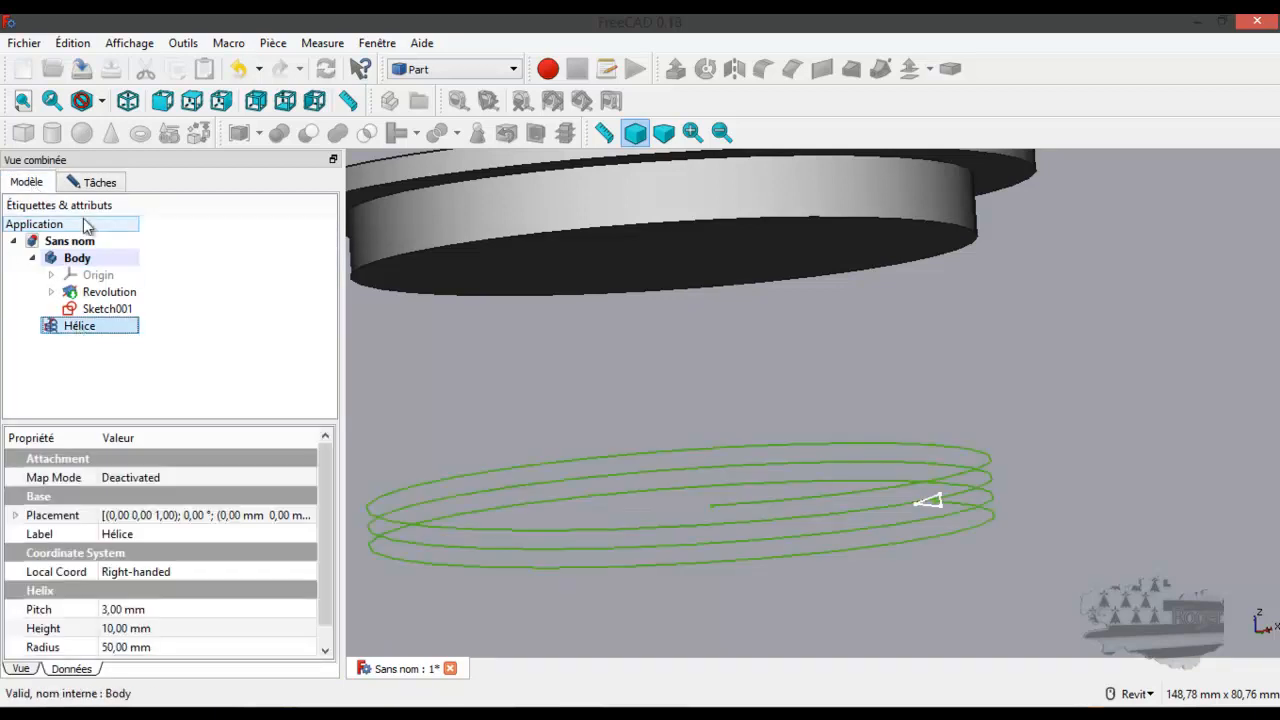
pyautogui.click(102, 188)
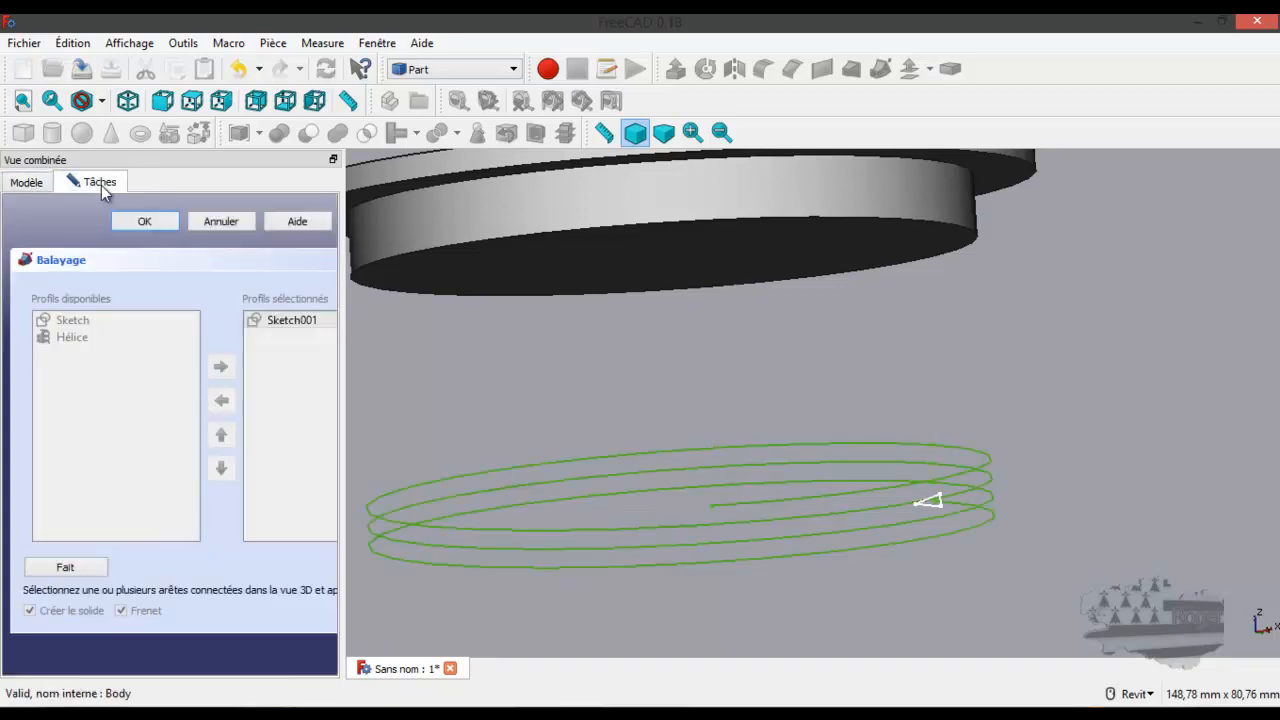
pyautogui.click(66, 568)
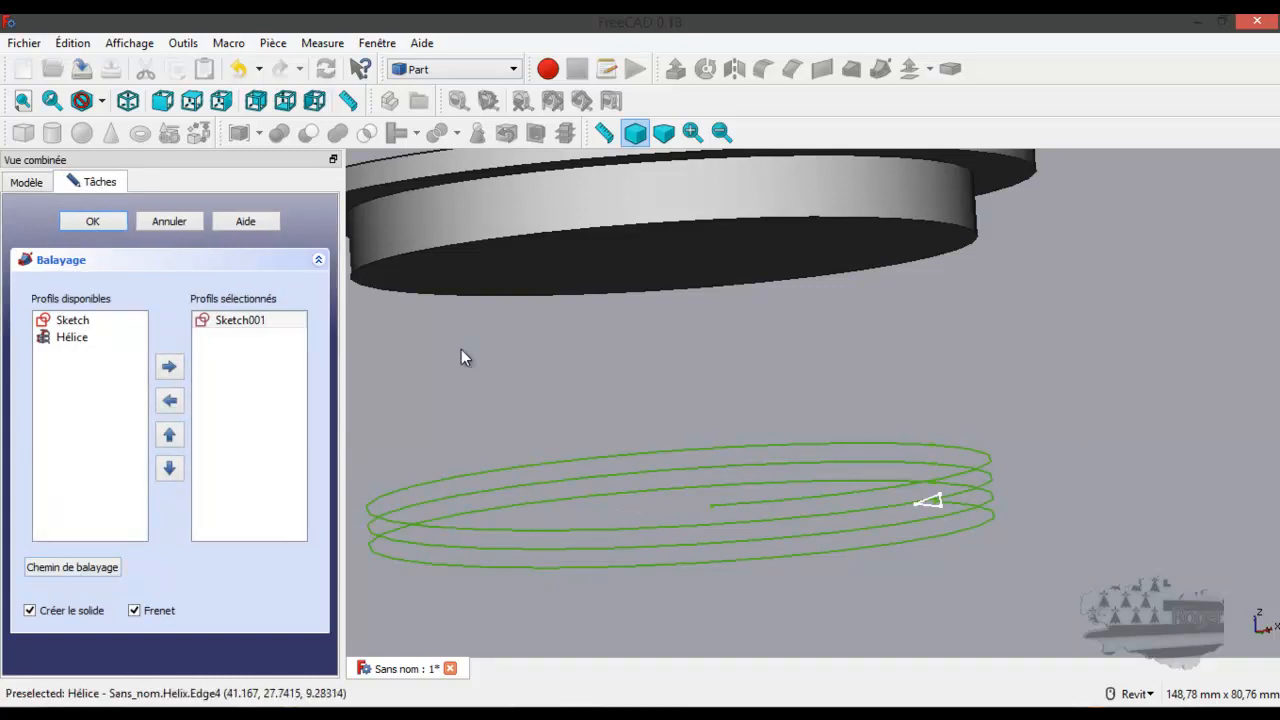
pyautogui.click(92, 221)
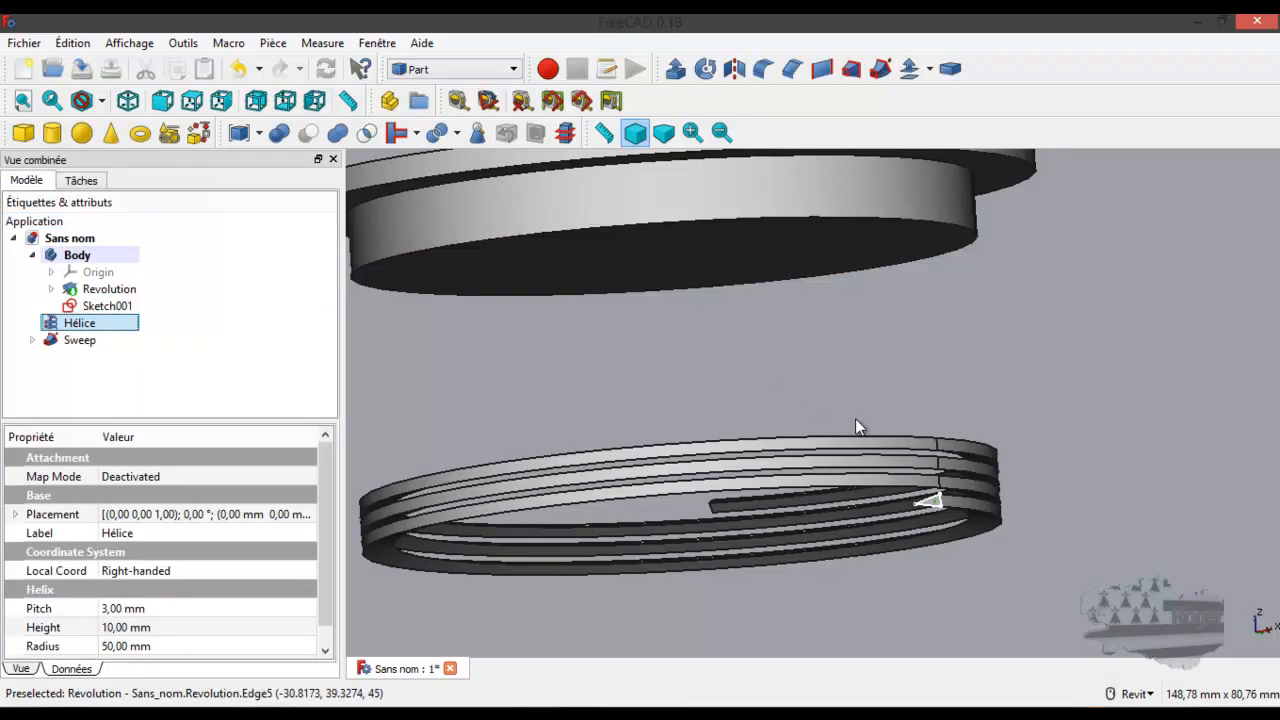
# Step: Inspect the swept thread's profile end, and show the model from the front in wireframe (Filaire) display
pyautogui.keyDown('shift'); pyautogui.moveTo(858, 431); pyautogui.dragTo(948, 435, button='middle'); pyautogui.keyUp('shift')
pyautogui.scroll(5, 970, 508)
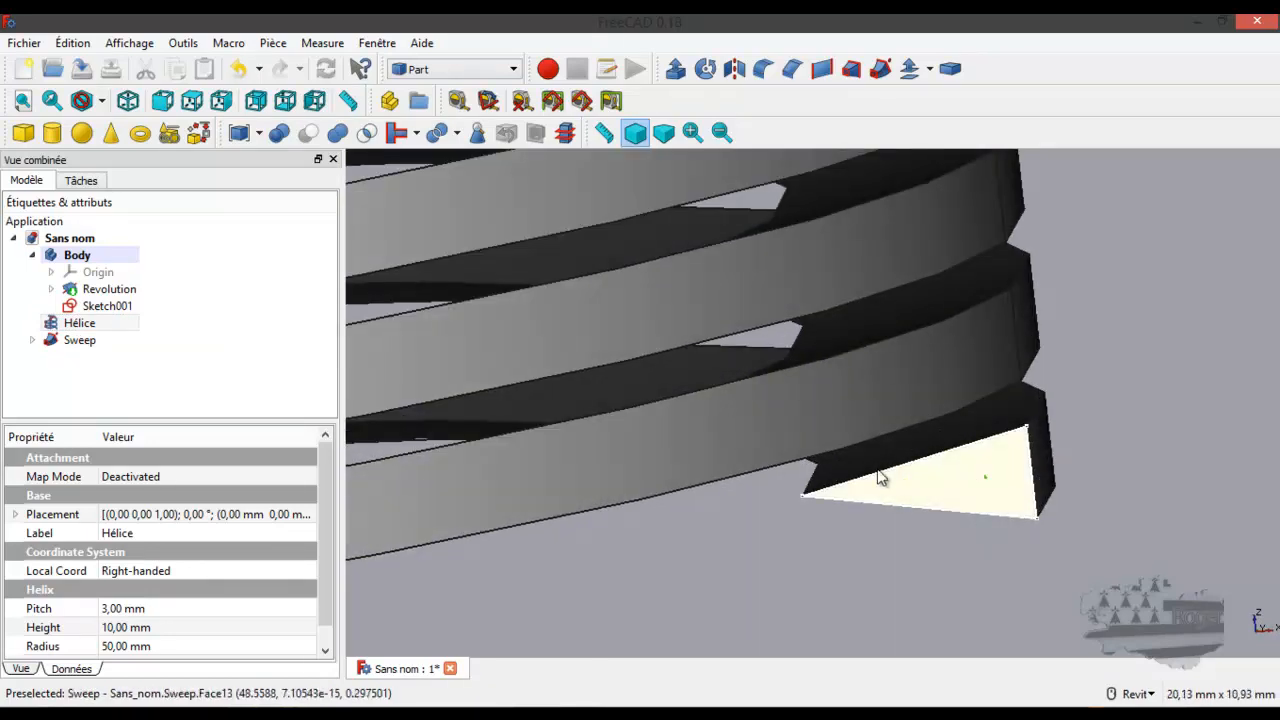
pyautogui.scroll(-10, 1040, 482)
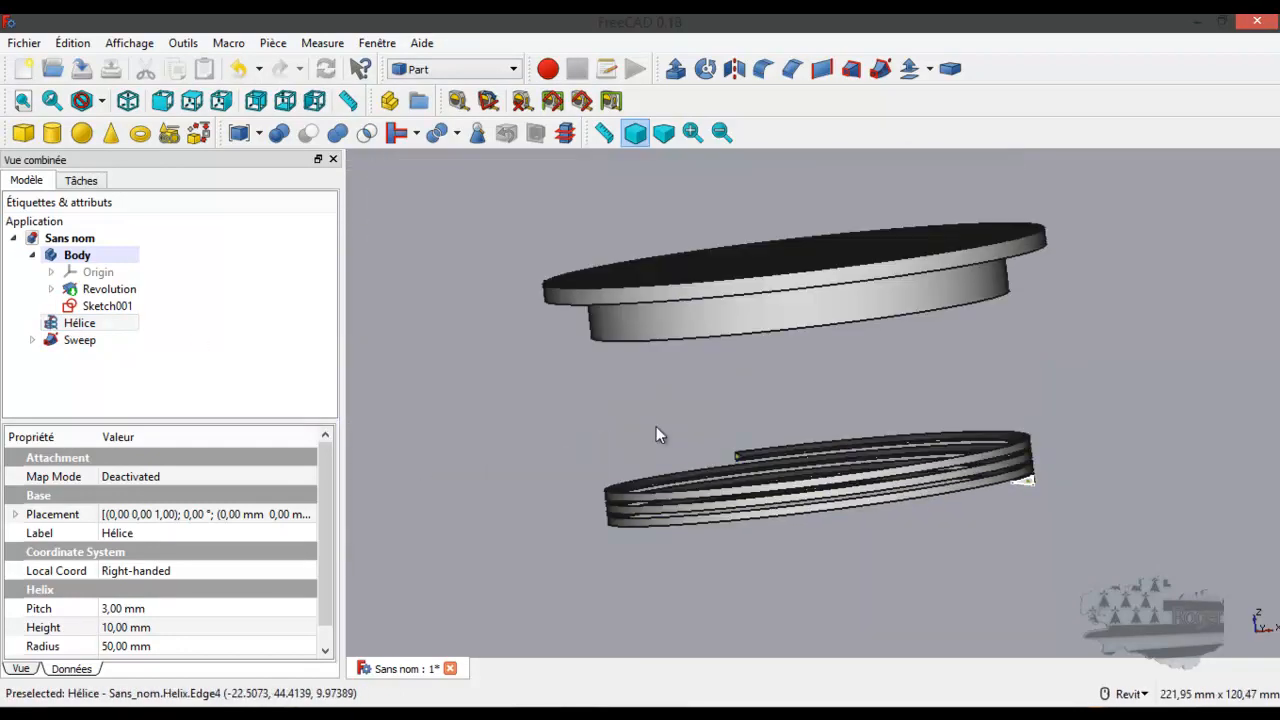
pyautogui.click(85, 341)
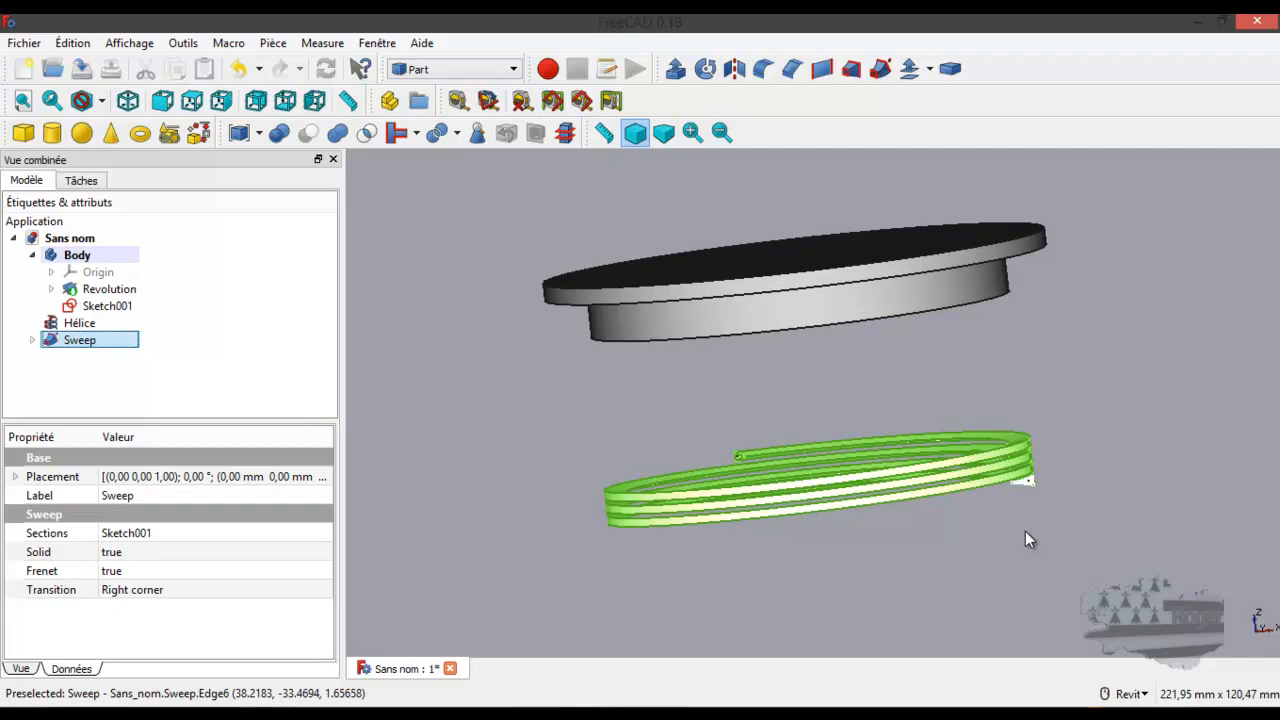
pyautogui.press('1')
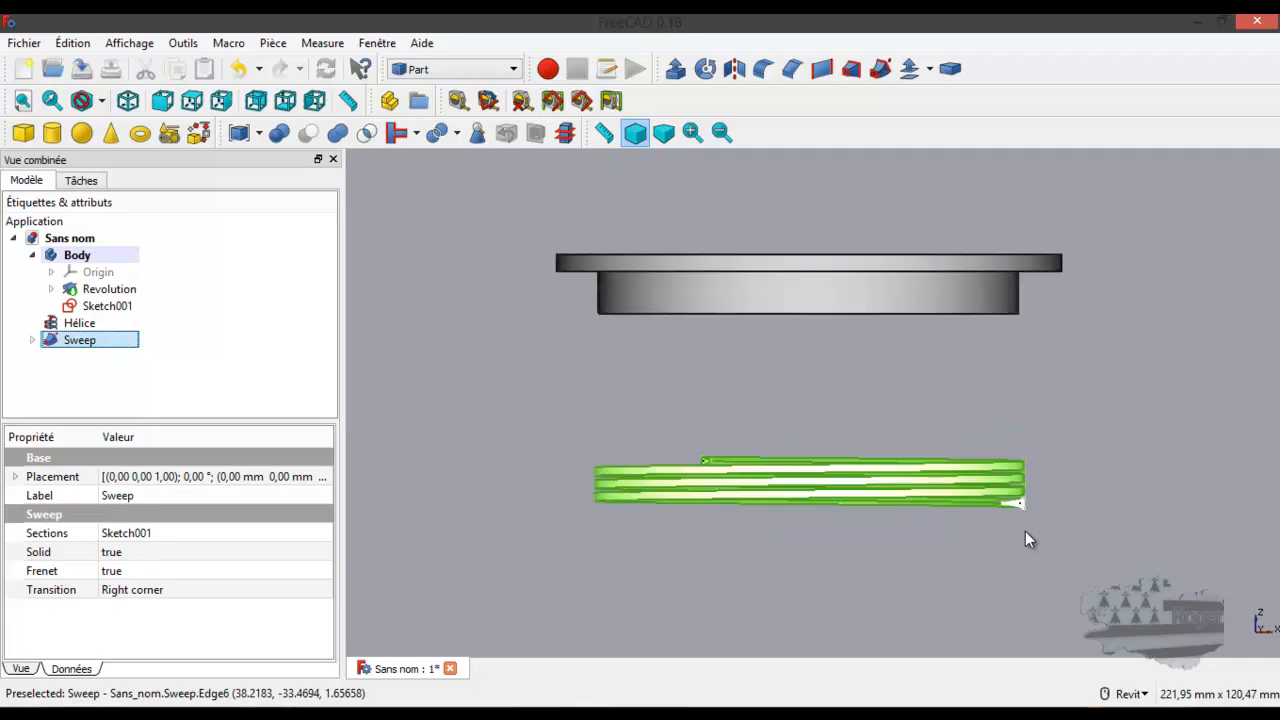
pyautogui.scroll(2, 862, 487)
pyautogui.scroll(-2, 862, 487)
pyautogui.click(103, 102)
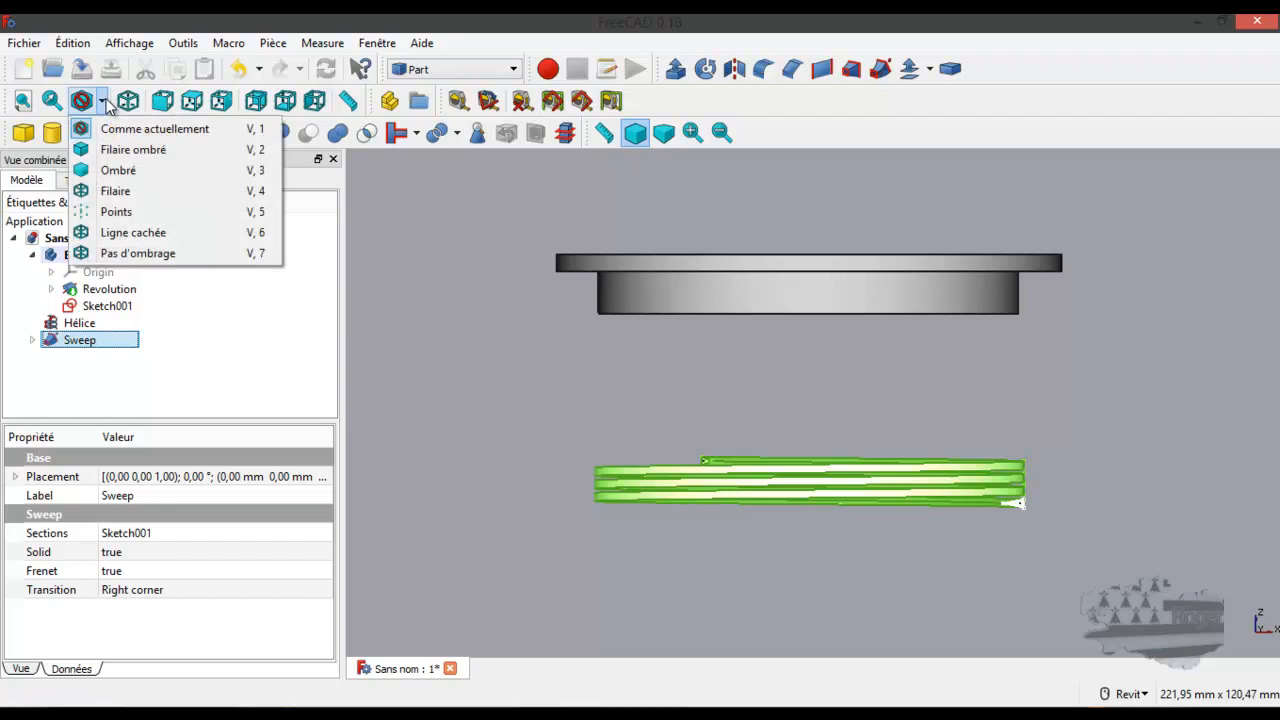
pyautogui.click(110, 190)
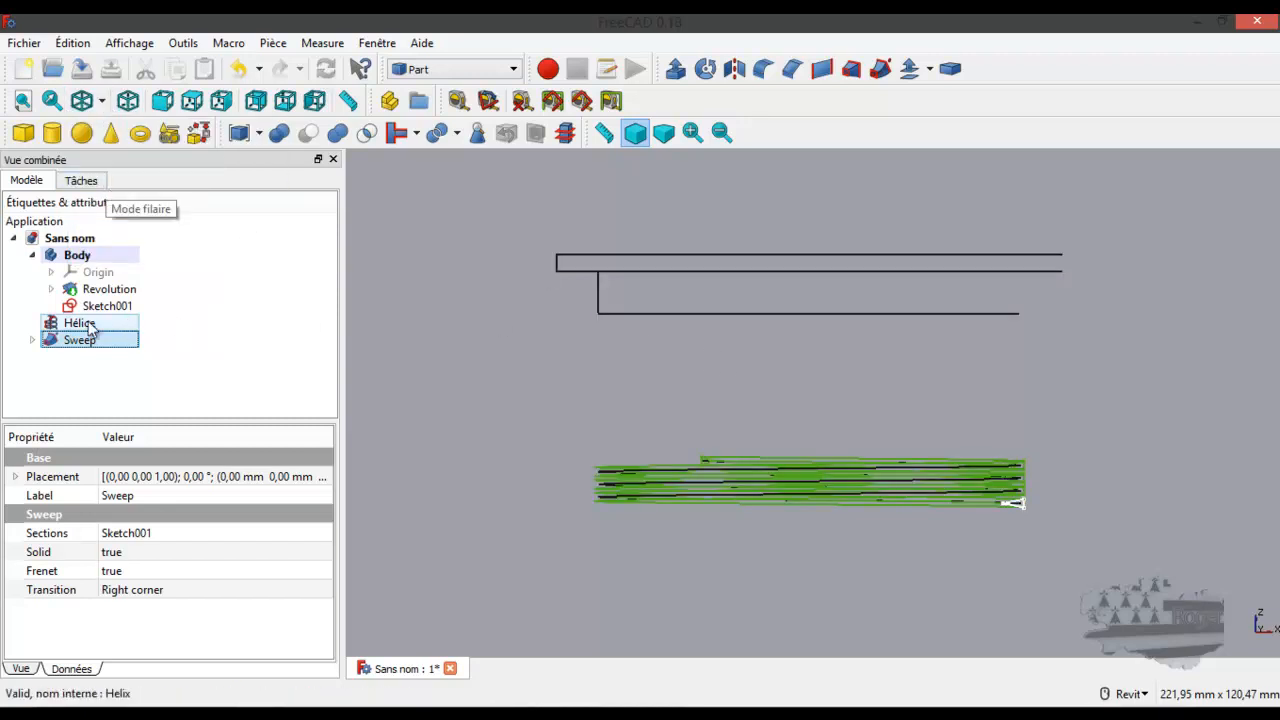
# Step: Transform the sweep by moving it up along the Z axis onto the smaller cylinder, just beneath the flange
pyautogui.rightClick(73, 345)
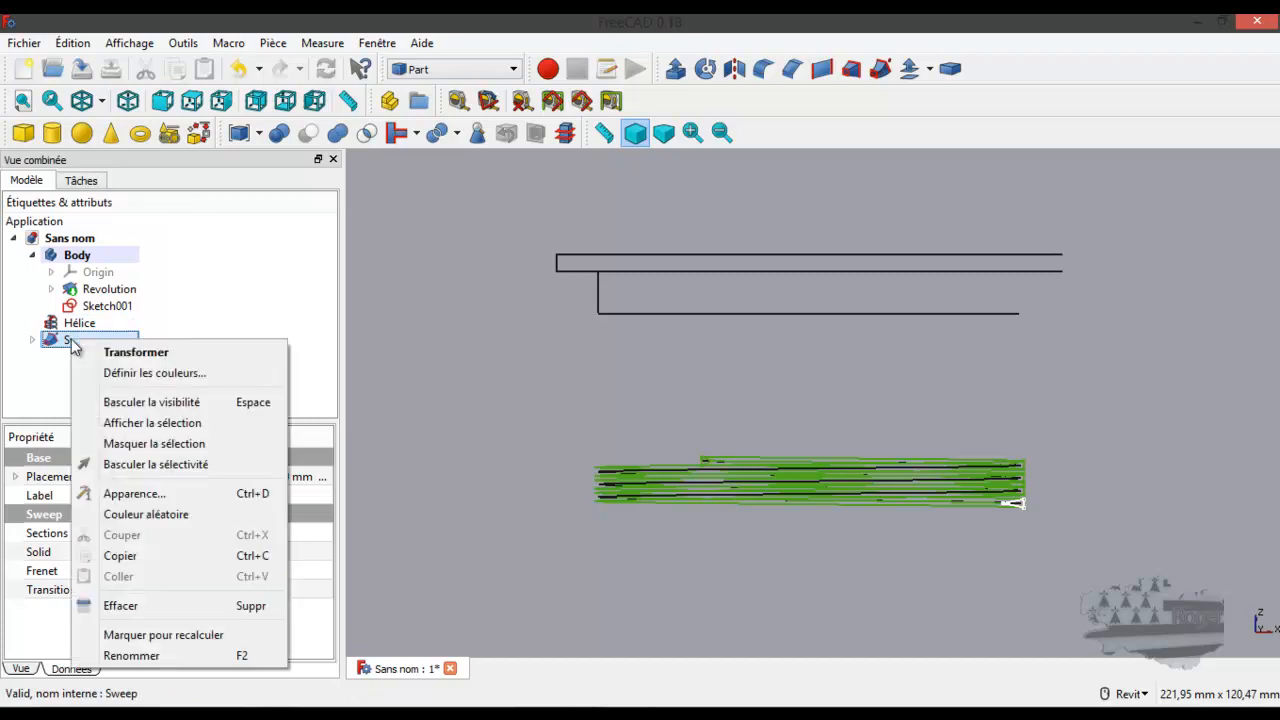
pyautogui.click(116, 356)
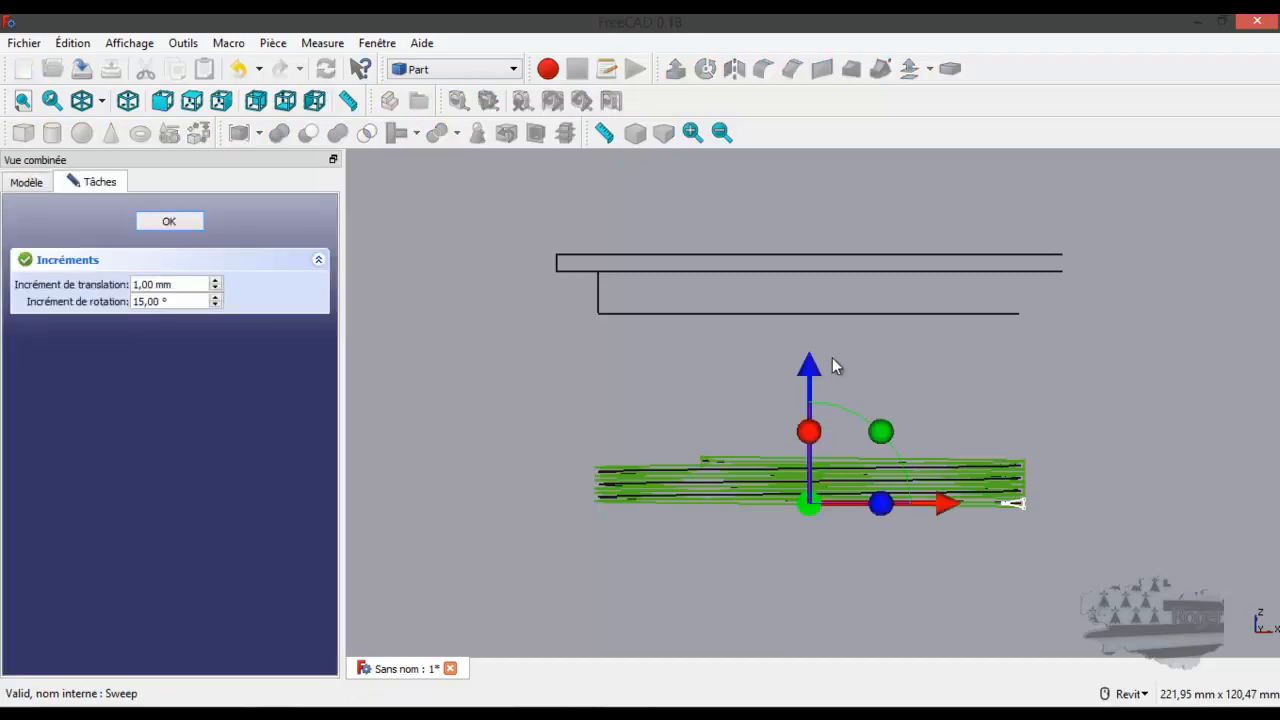
pyautogui.scroll(2, 836, 366)
pyautogui.moveTo(799, 443); pyautogui.dragTo(803, 170)
pyautogui.scroll(3, 695, 211)
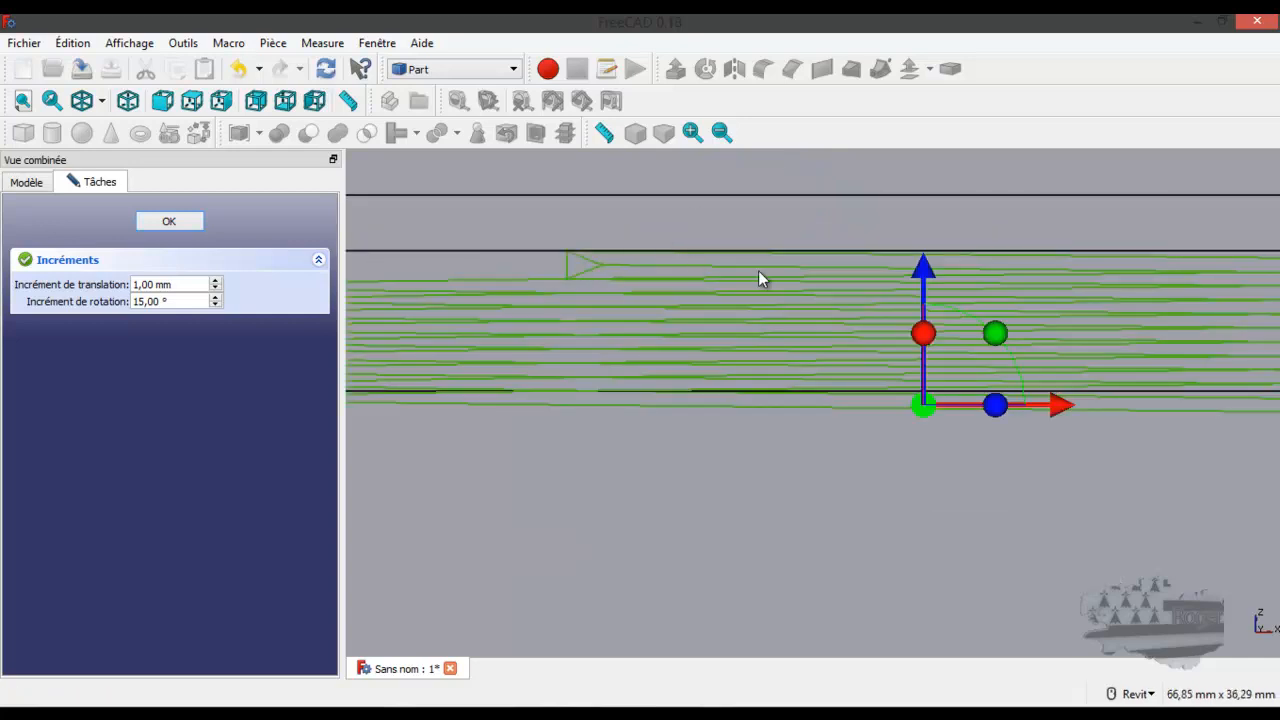
pyautogui.scroll(-3, 766, 282)
pyautogui.scroll(3, 1066, 347)
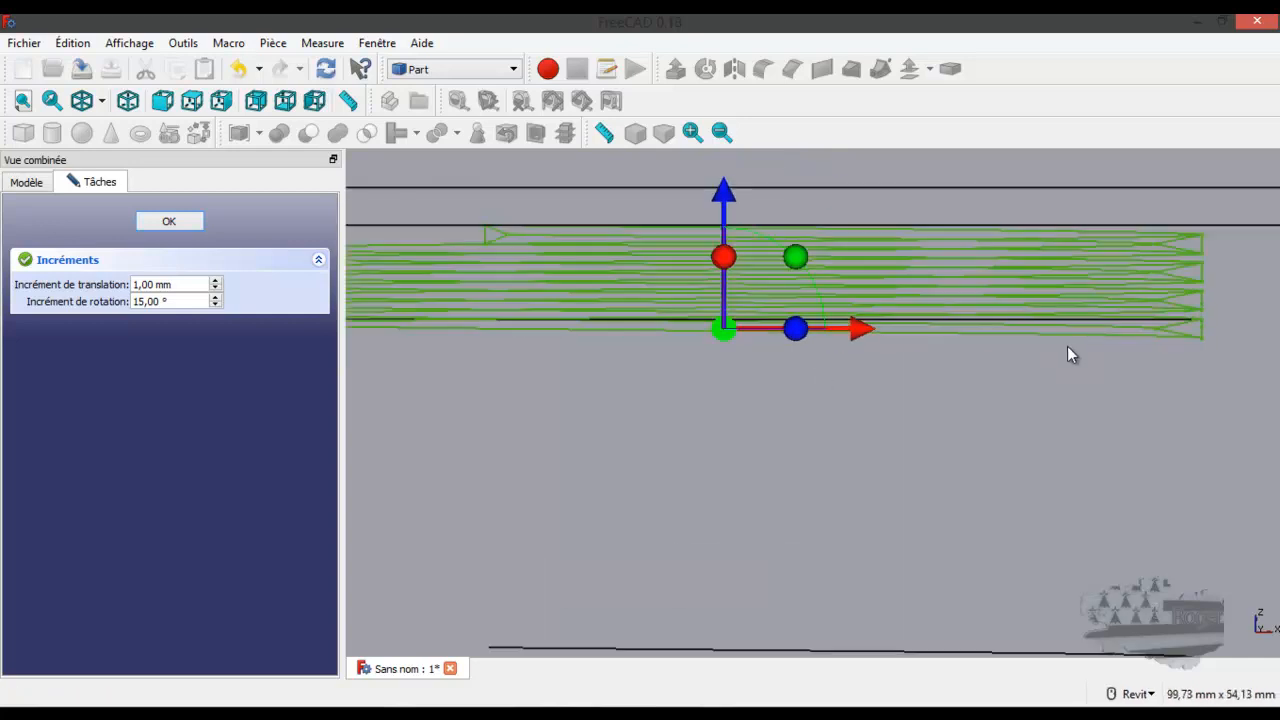
pyautogui.scroll(-3, 1152, 328)
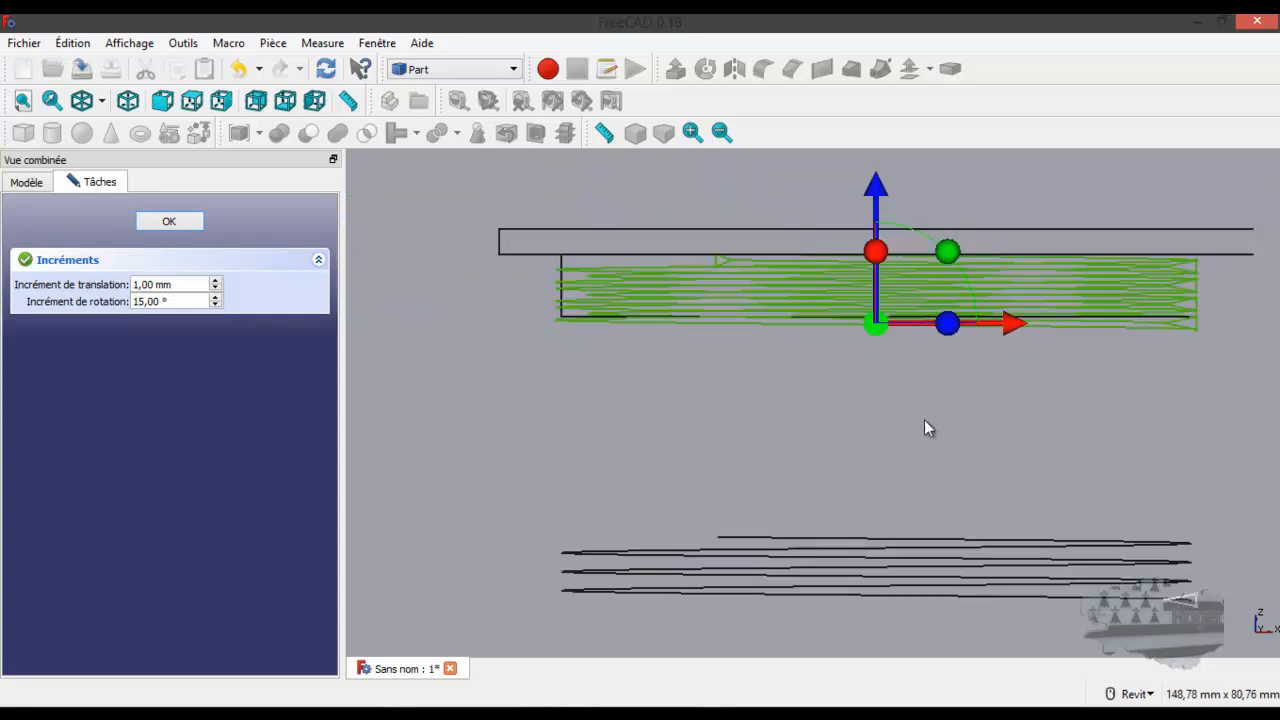
pyautogui.click(177, 222)
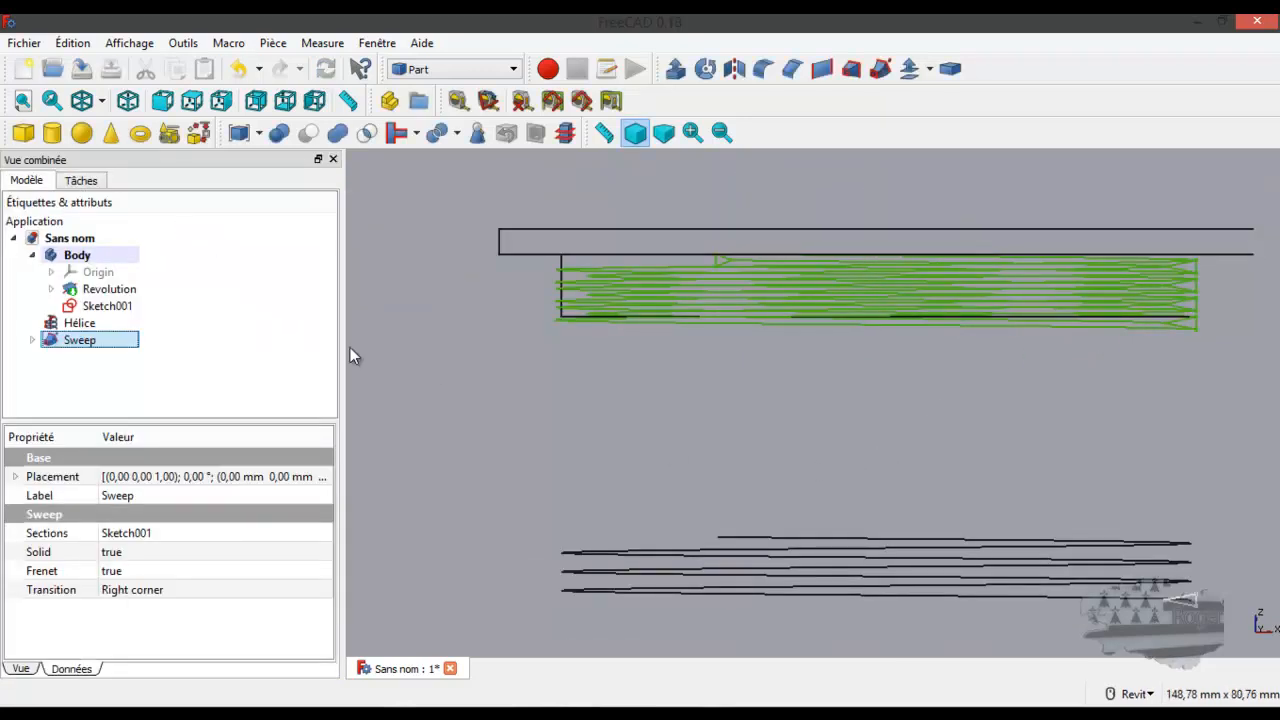
# Step: Hide the Hélice and Sketch001, leaving the revolved body and the sweep visible
pyautogui.click(86, 326)
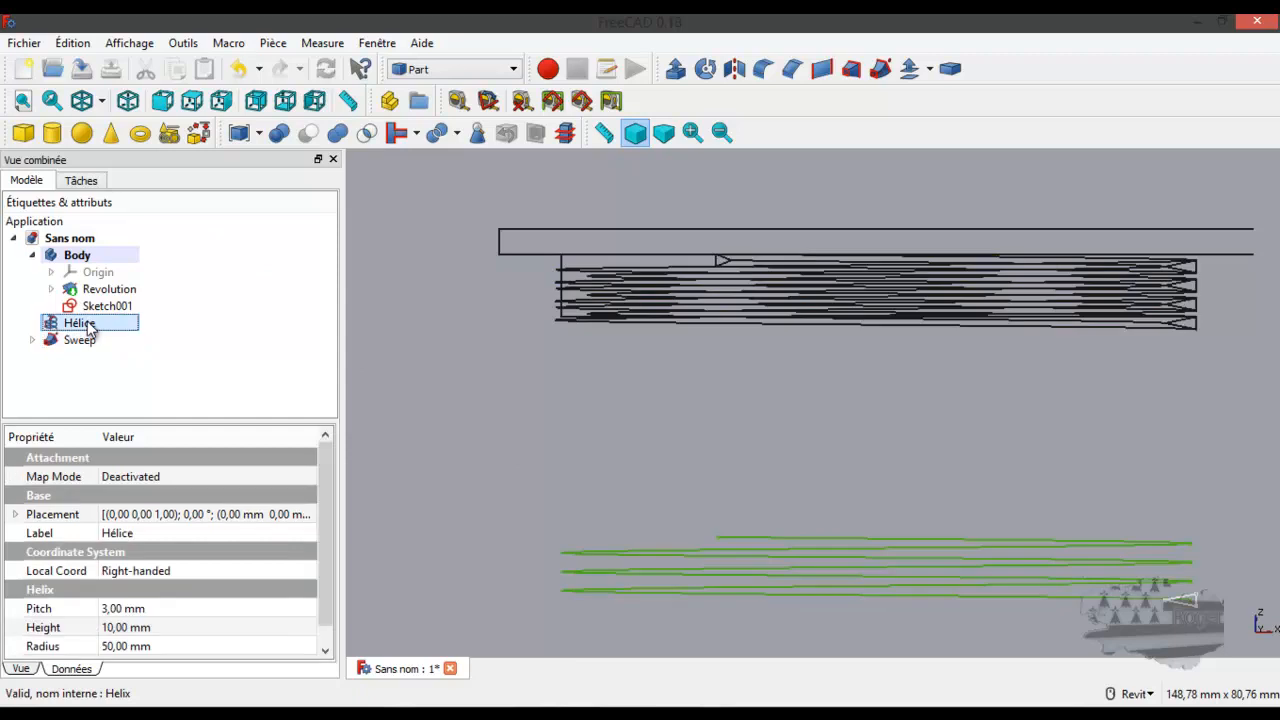
pyautogui.press('space')
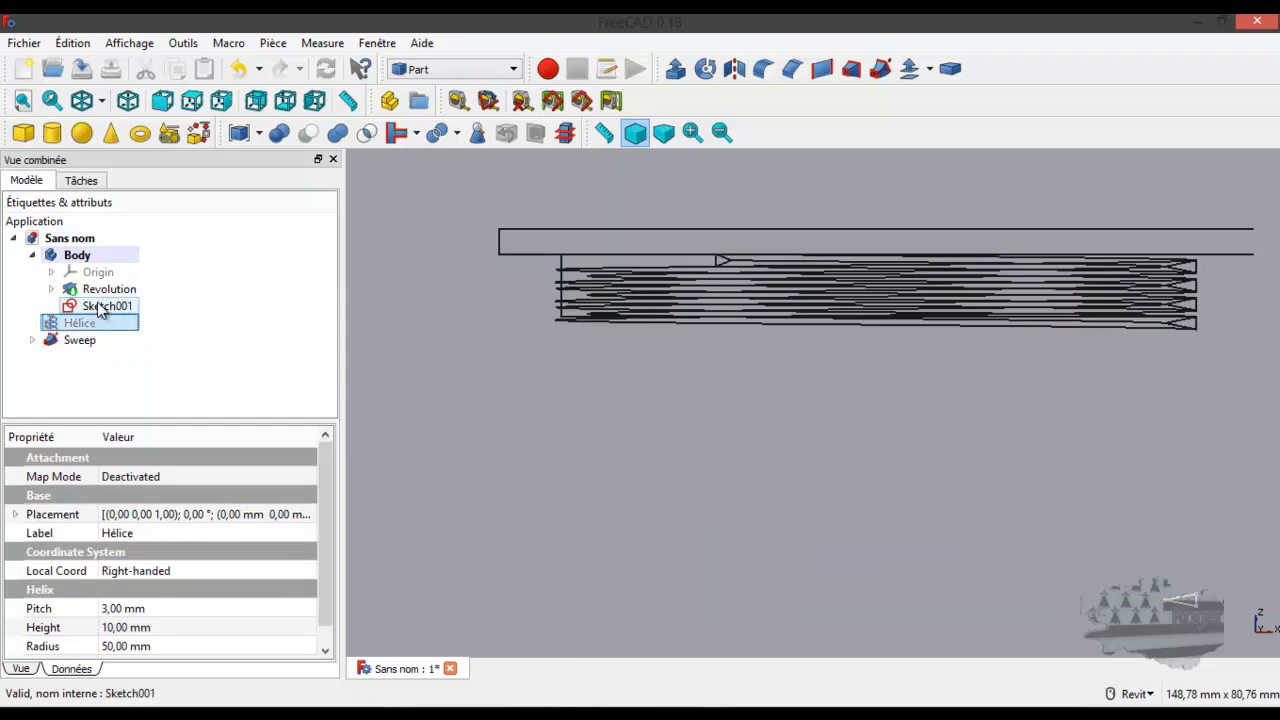
pyautogui.click(102, 306)
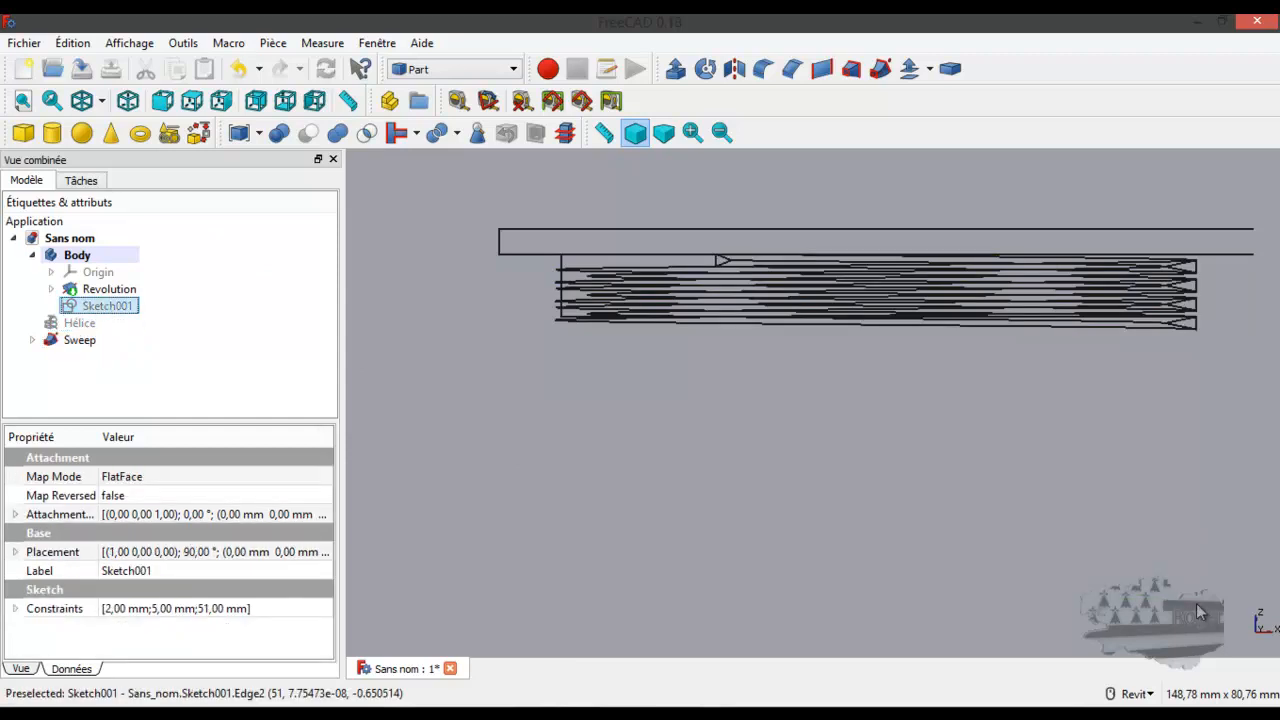
pyautogui.press('space')
# Step: Select the sweep and change the display style to shaded with edges (Filaire ombré) to check the thread on the body
pyautogui.click(88, 338)
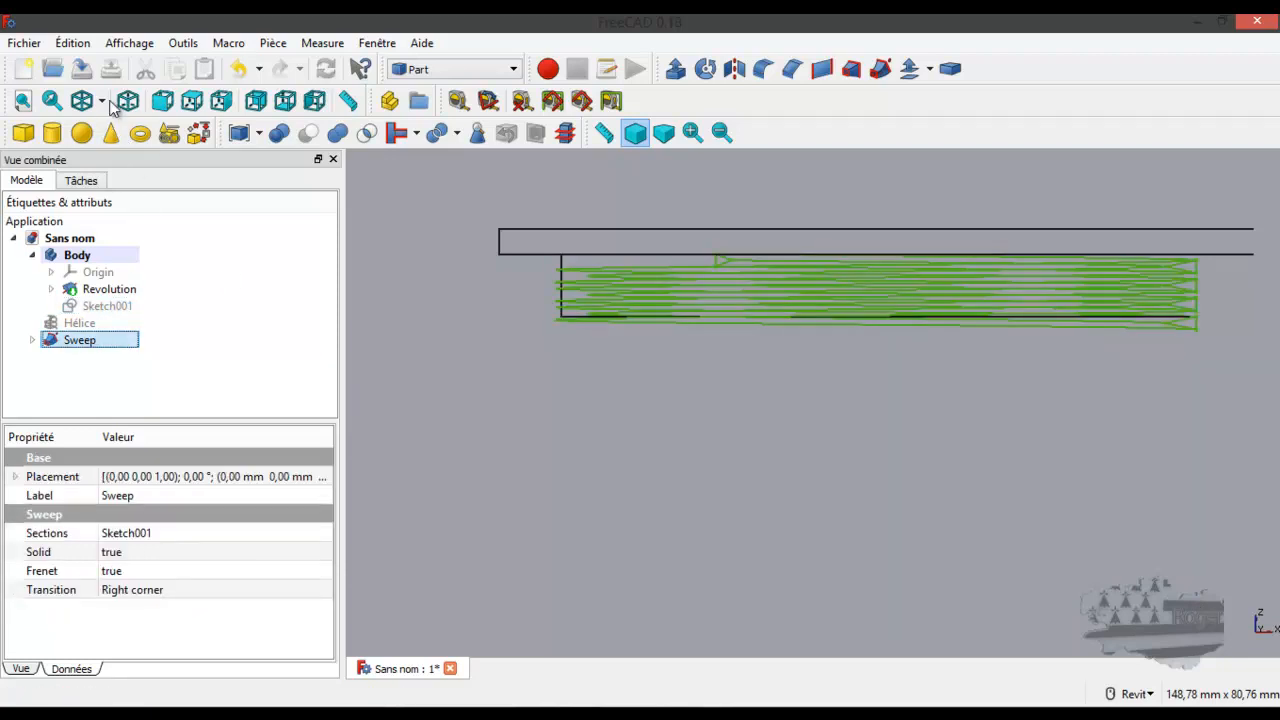
pyautogui.click(103, 102)
pyautogui.click(140, 149)
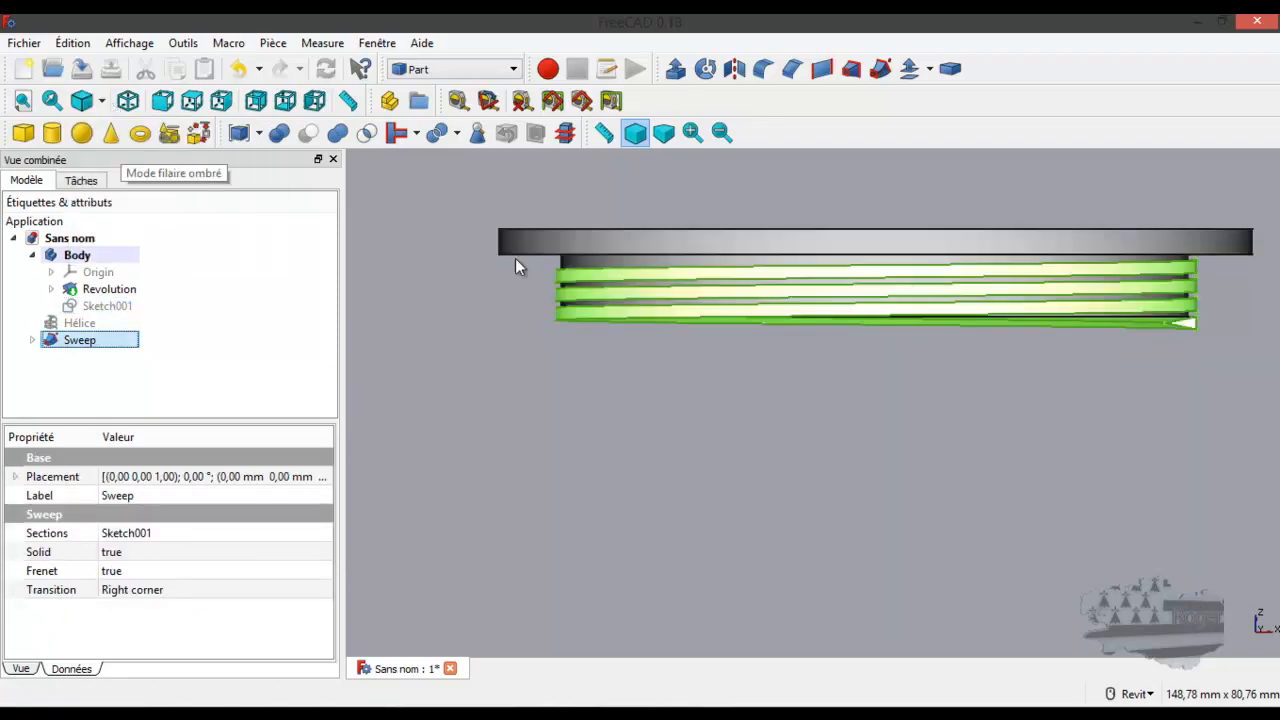
pyautogui.scroll(2, 1072, 284)
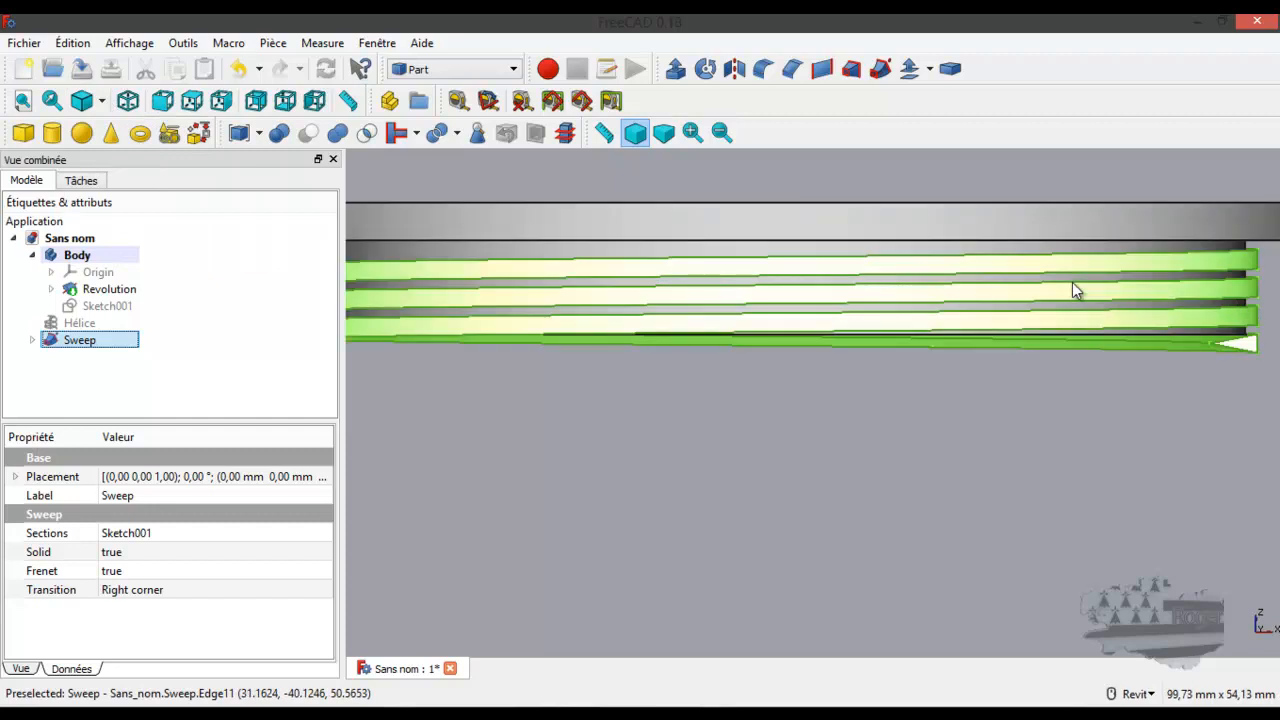
# Step: Cut the Sweep out of the Revolution with a Boolean cut to form the thread grooves
pyautogui.scroll(-2, 1072, 284)
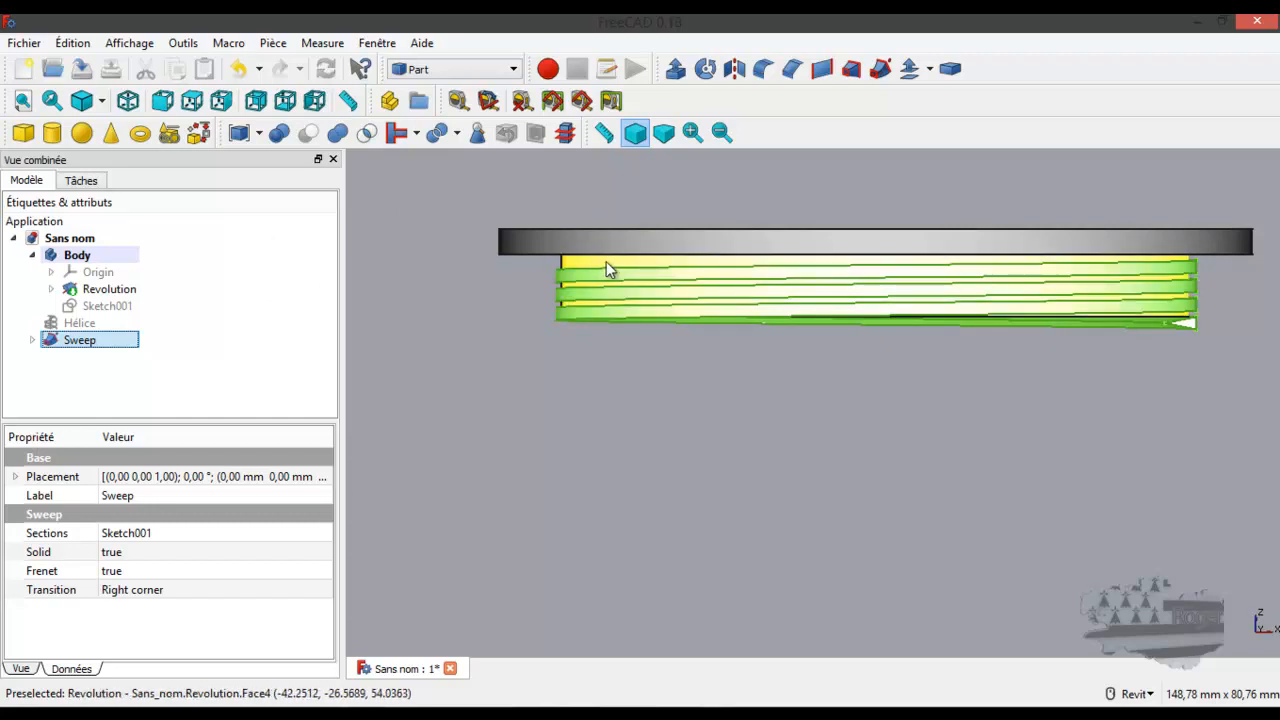
pyautogui.click(51, 289)
pyautogui.click(51, 289)
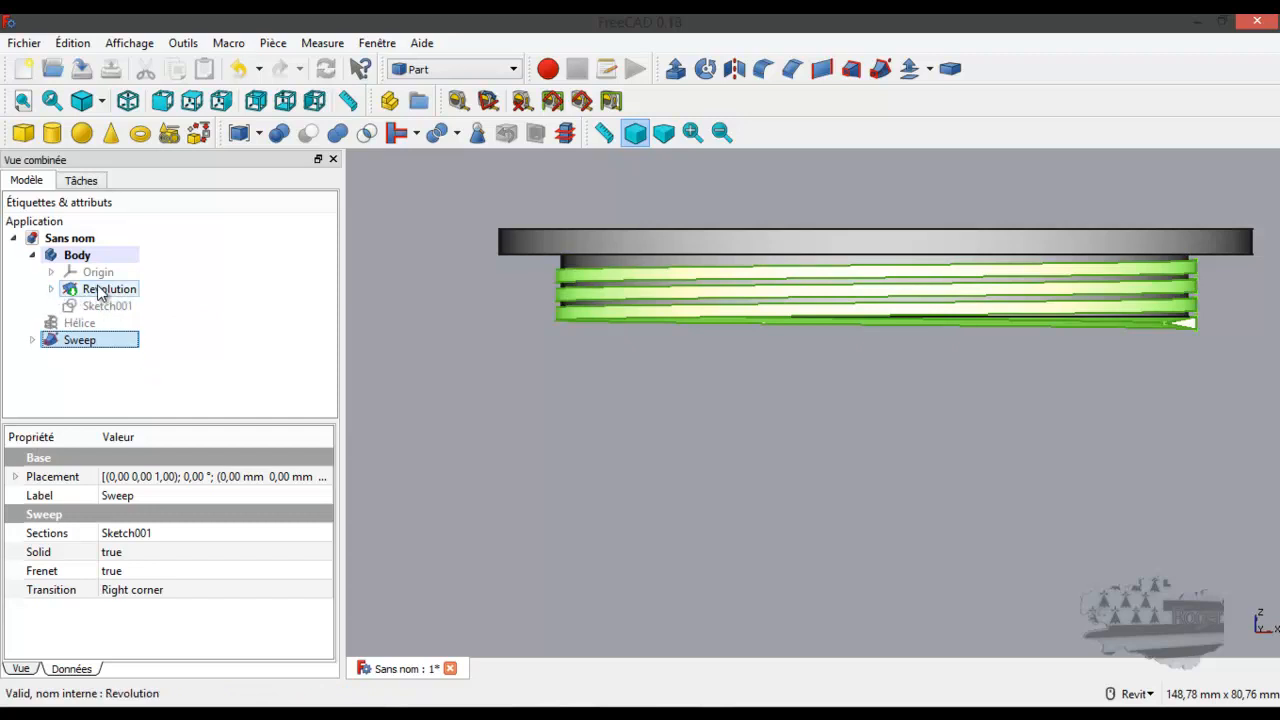
pyautogui.click(104, 290)
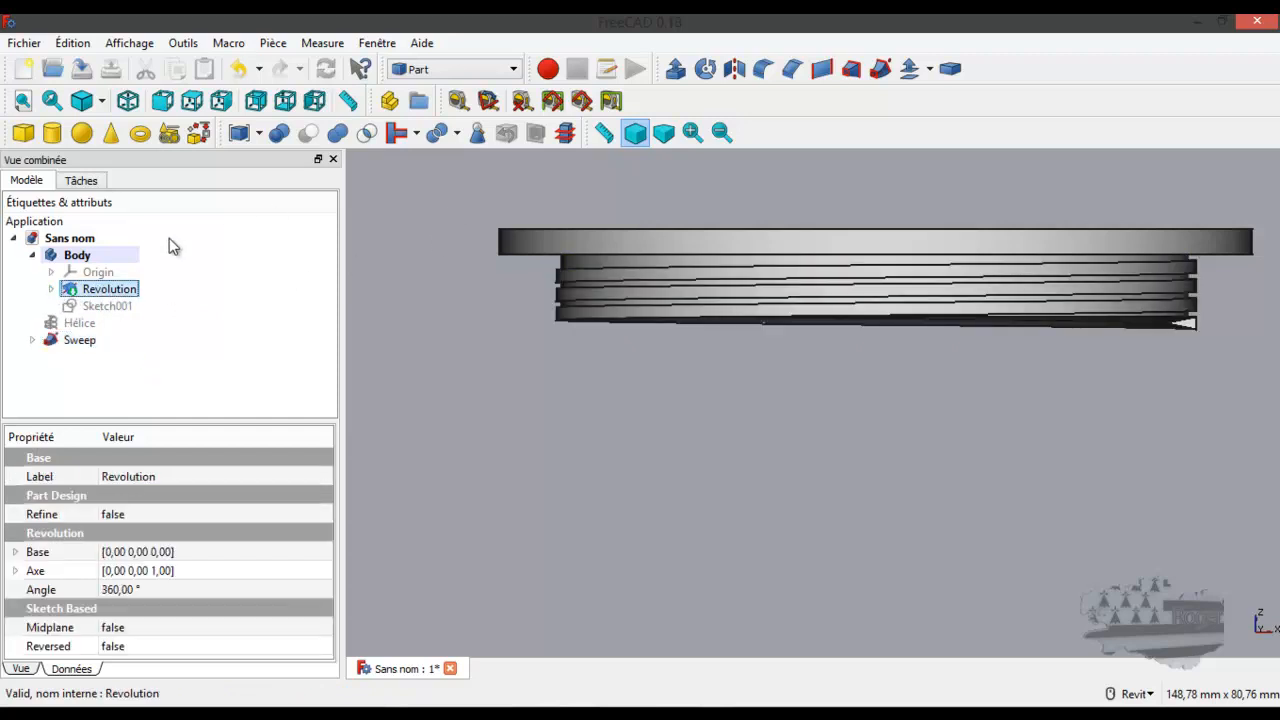
pyautogui.keyDown('ctrl'); pyautogui.click(63, 340); pyautogui.keyUp('ctrl')
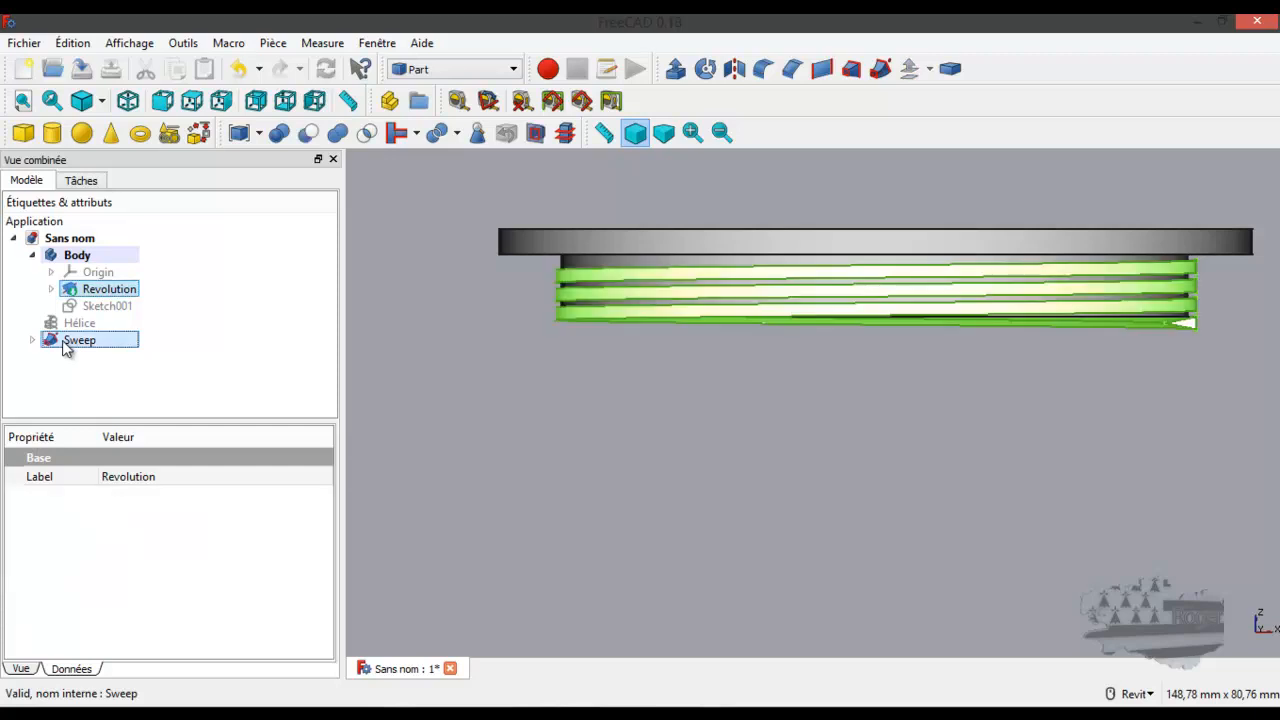
pyautogui.click(309, 135)
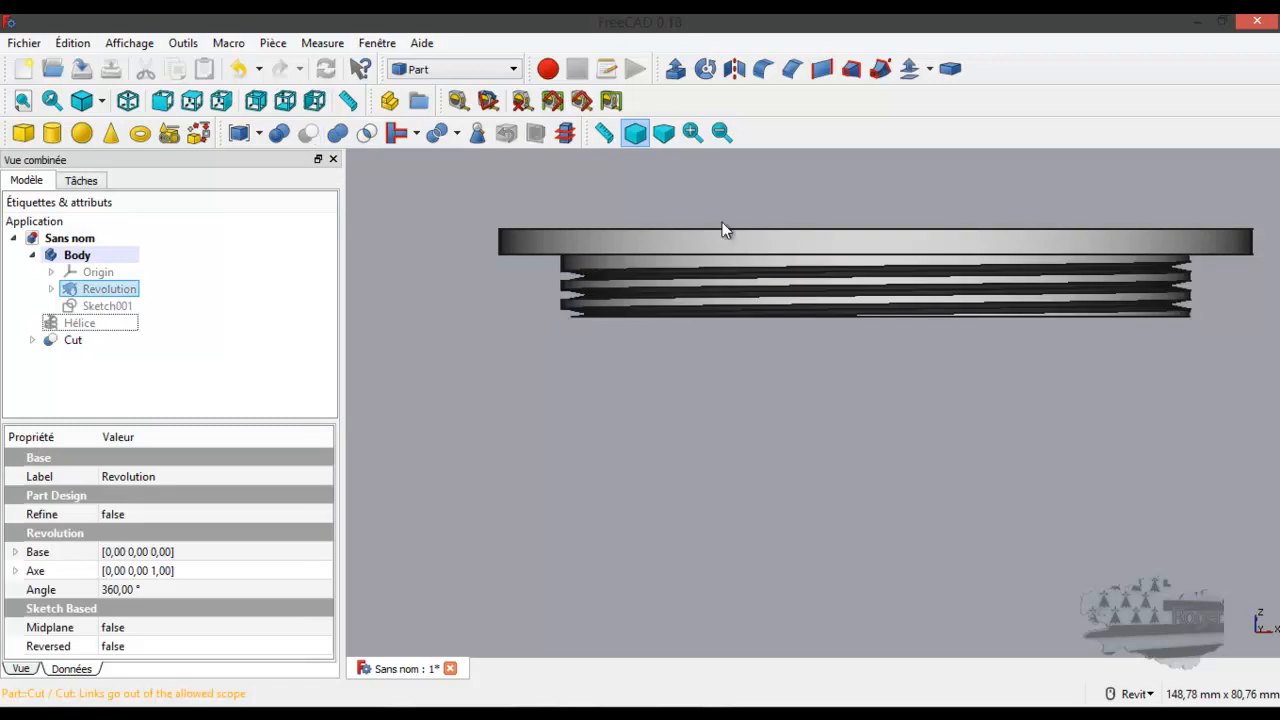
# Step: Examine the cut thread grooves from below and the Revolution, Sweep and profile sketch nested under the Cut
pyautogui.scroll(2, 882, 218)
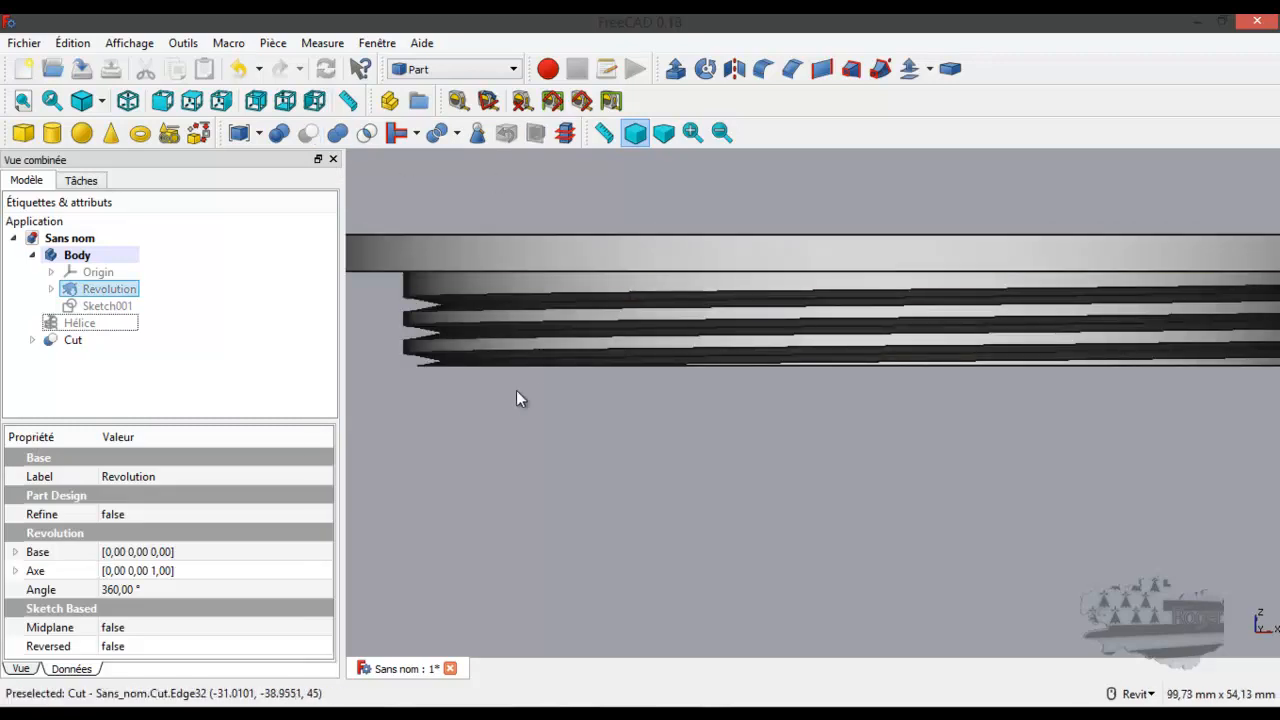
pyautogui.moveTo(579, 441)
pyautogui.keyDown('shift'); pyautogui.mouseDown(button='middle')
pyautogui.moveTo(631, 406)
pyautogui.moveTo(697, 417)
pyautogui.moveTo(729, 440)
pyautogui.moveTo(716, 453)
pyautogui.moveTo(591, 440)
pyautogui.mouseUp(button='middle'); pyautogui.keyUp('shift')
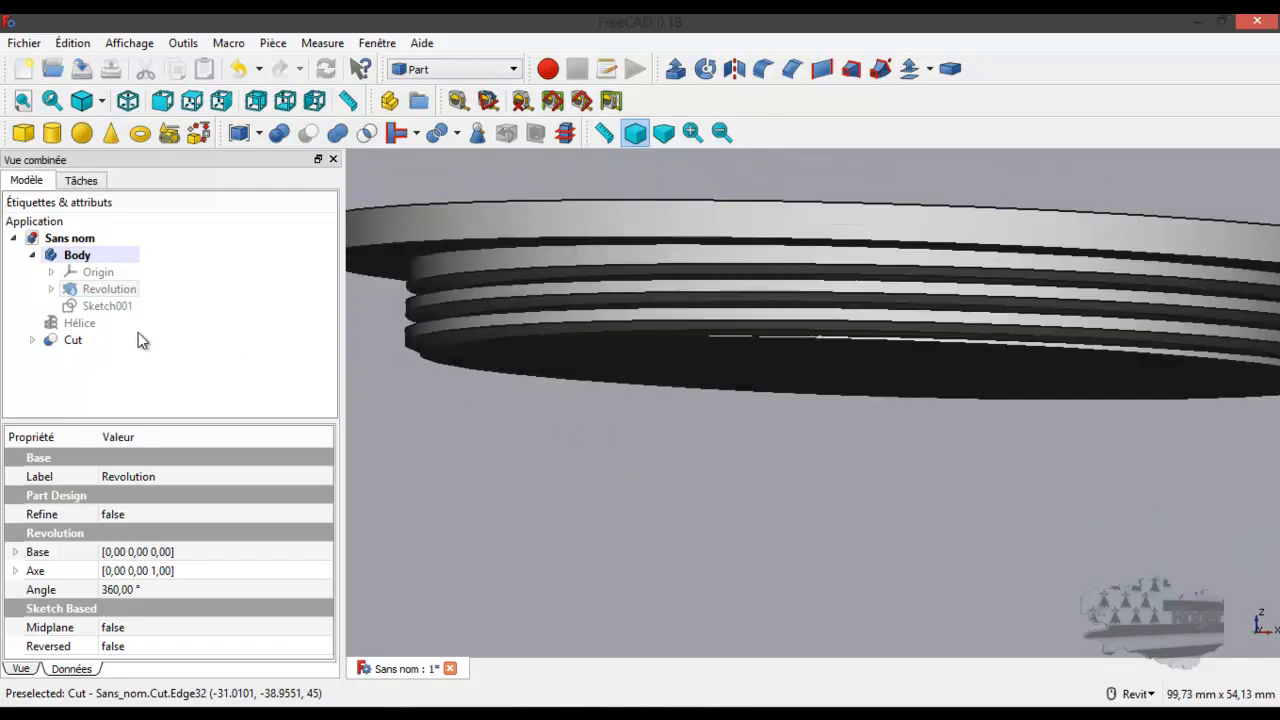
pyautogui.click(60, 288)
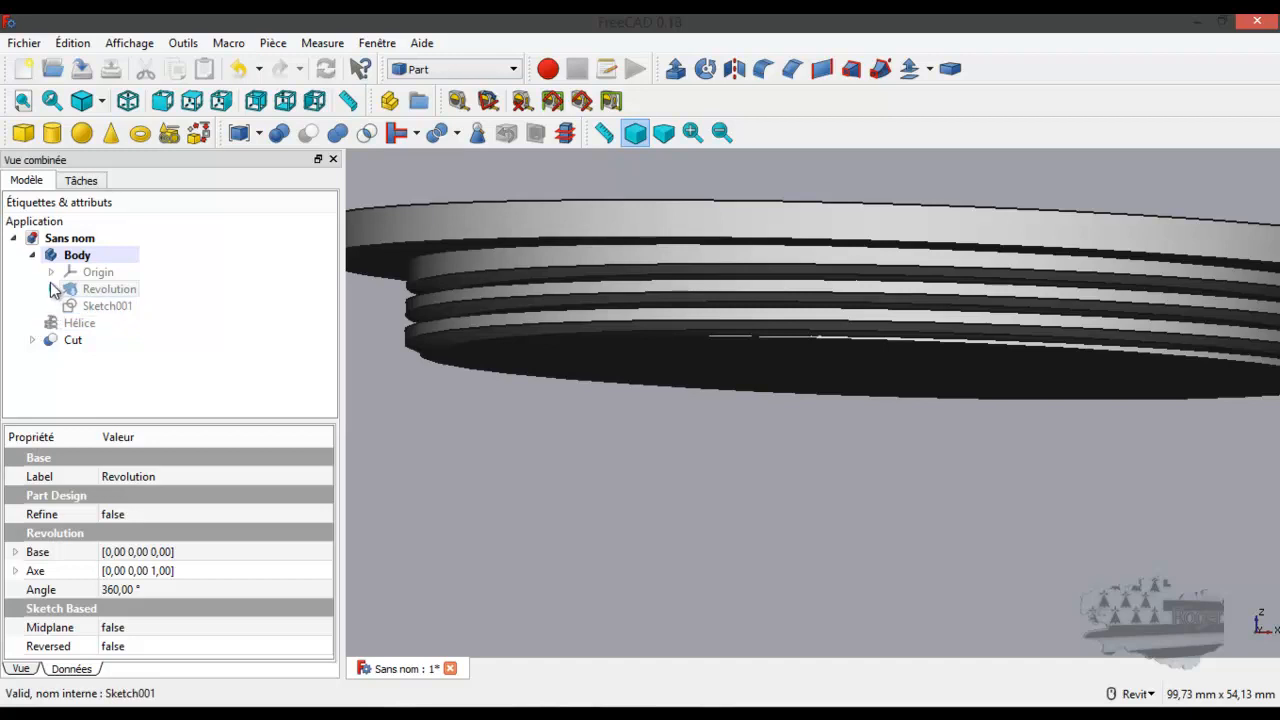
pyautogui.click(32, 340)
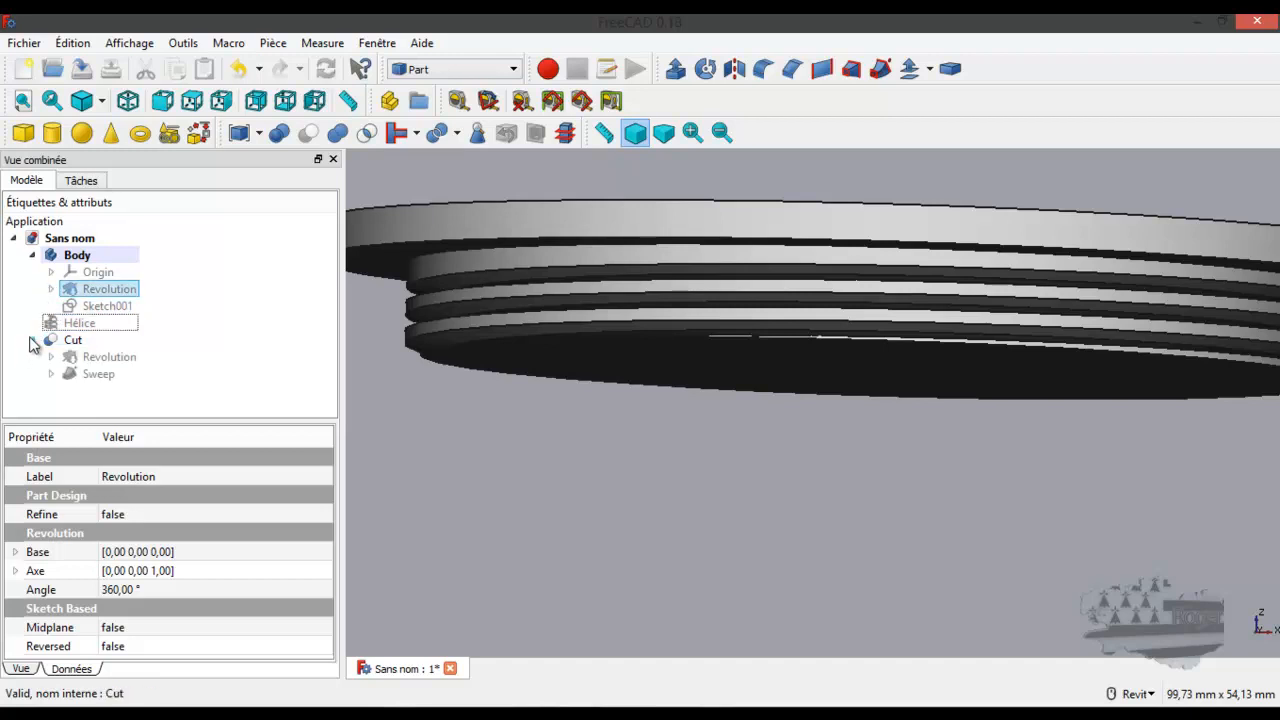
pyautogui.doubleClick(76, 374)
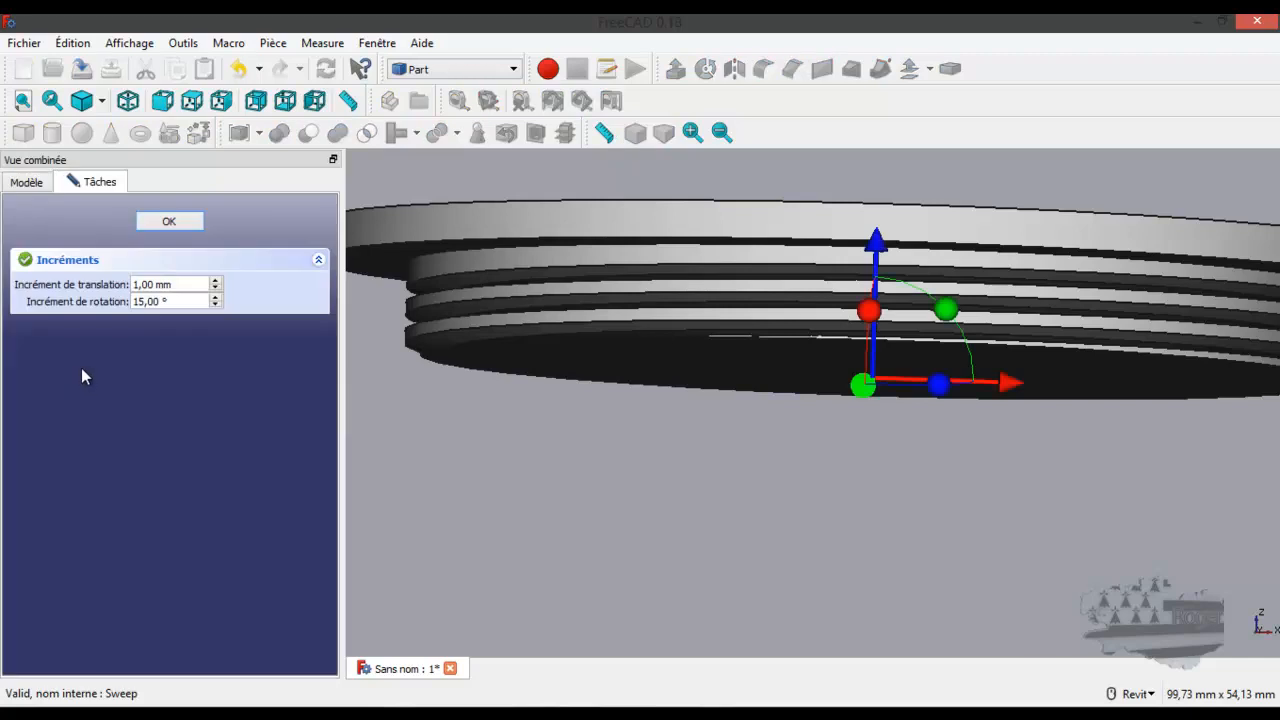
pyautogui.click(171, 224)
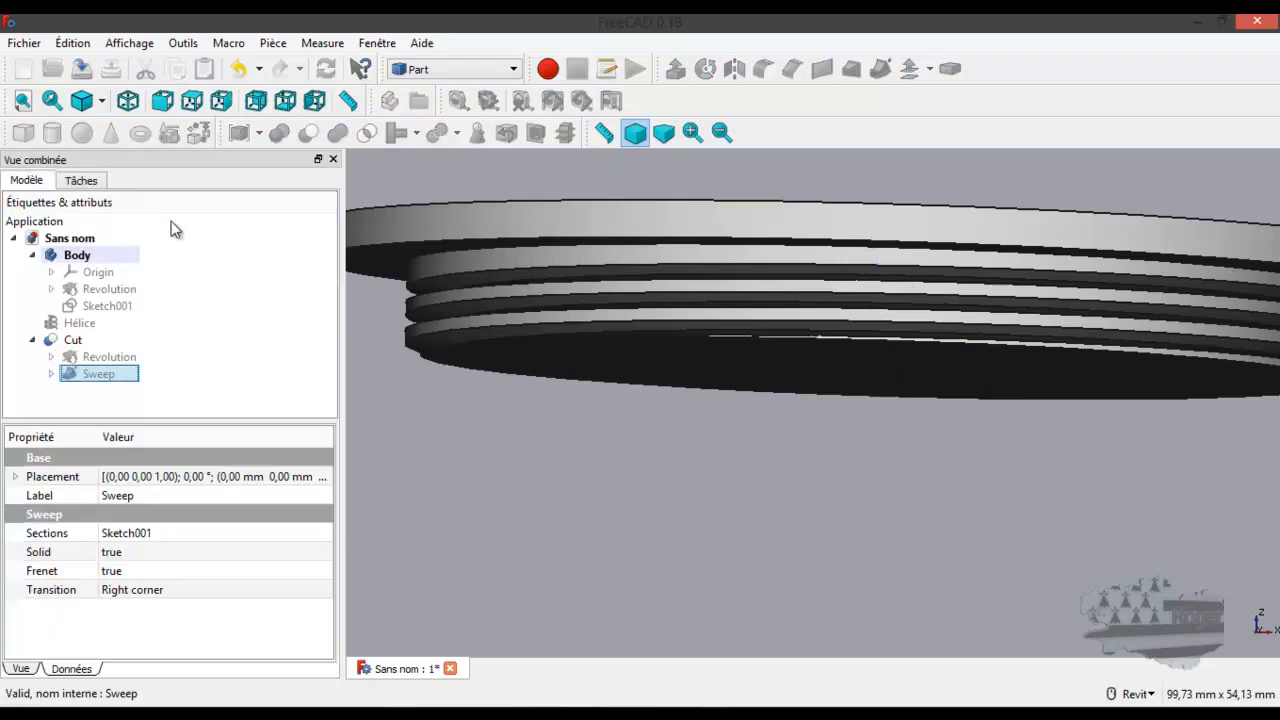
pyautogui.click(52, 374)
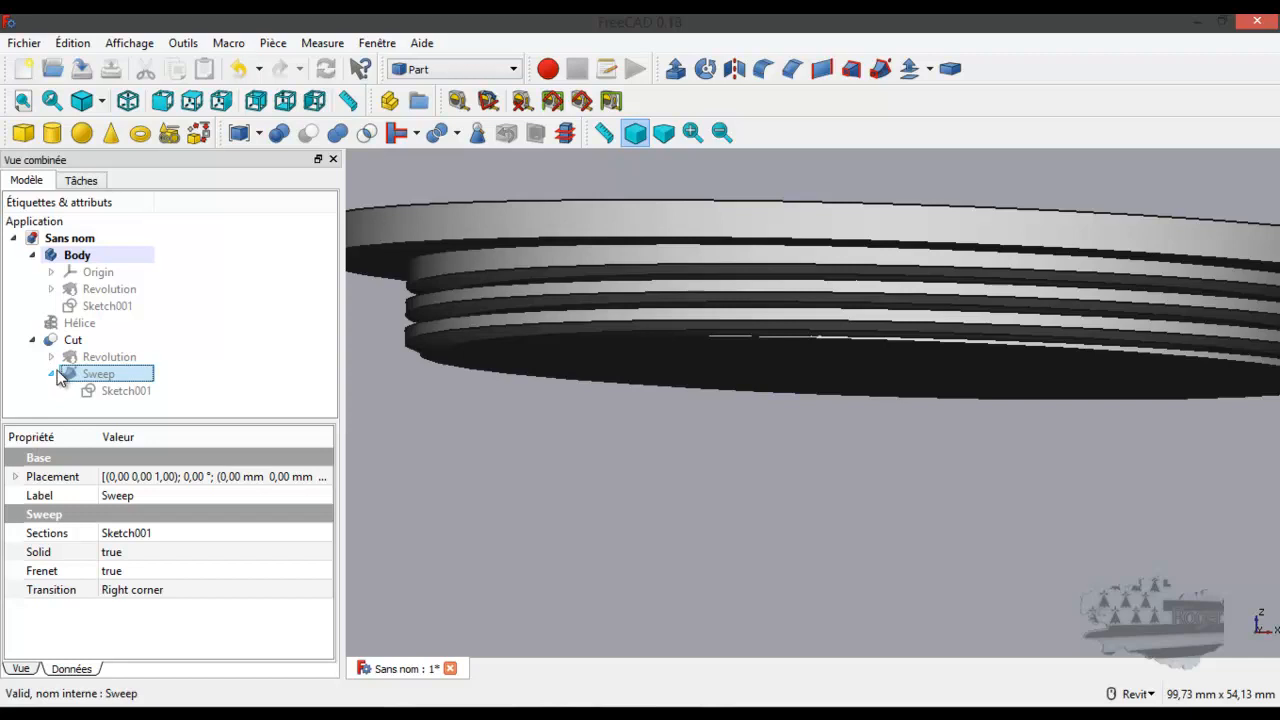
pyautogui.click(51, 358)
pyautogui.click(51, 358)
# Step: Review the Hélice's pitch, height and radius properties, and the sketch beneath the Cut's Revolution
pyautogui.doubleClick(70, 323)
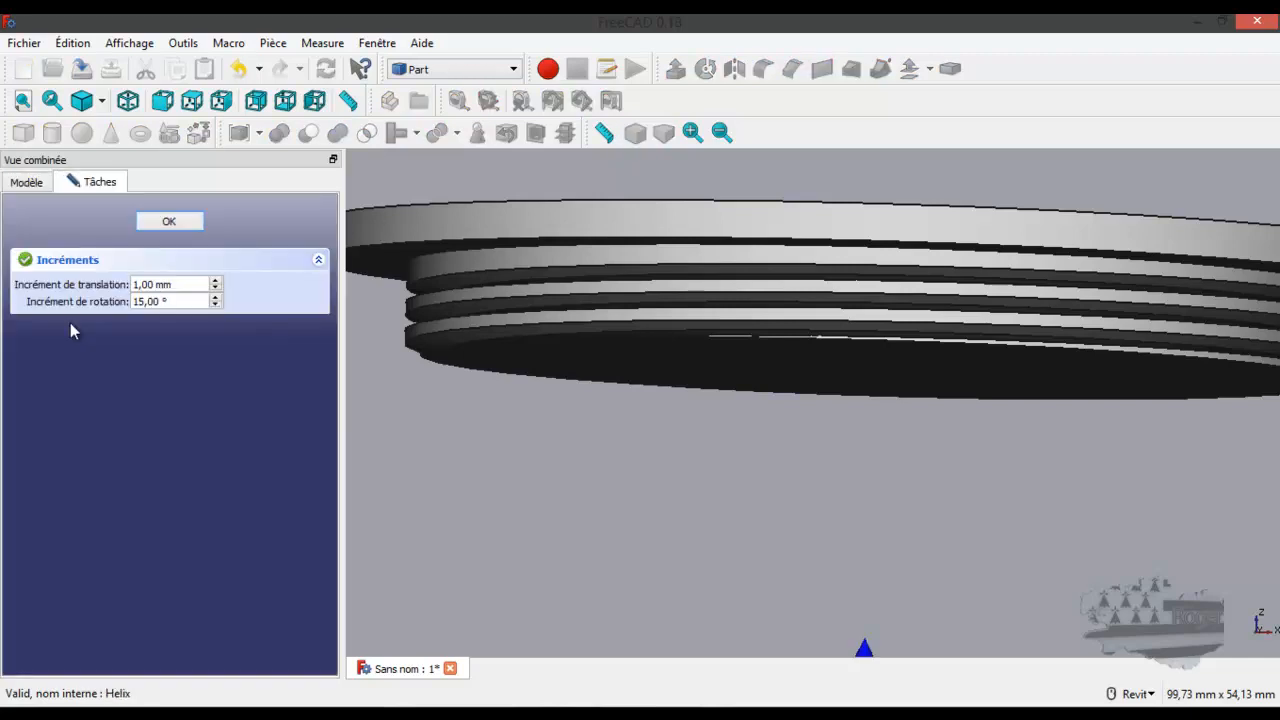
pyautogui.click(43, 189)
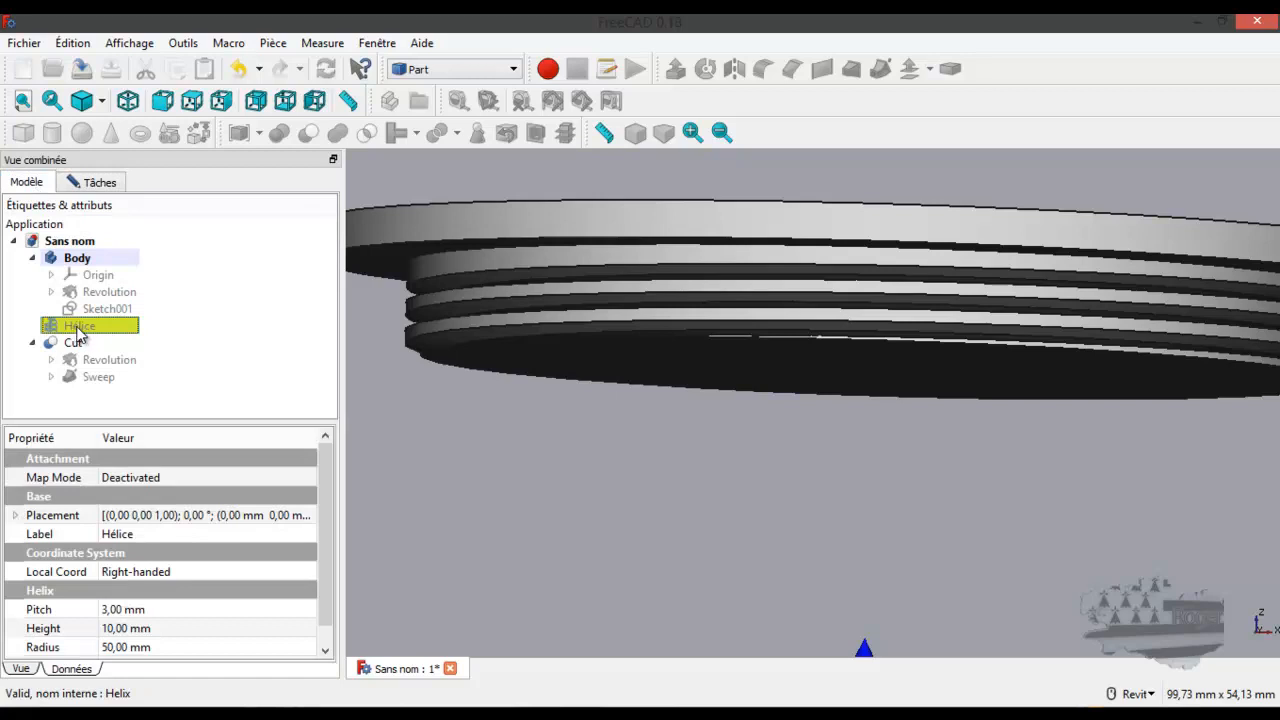
pyautogui.scroll(-1, 152, 618)
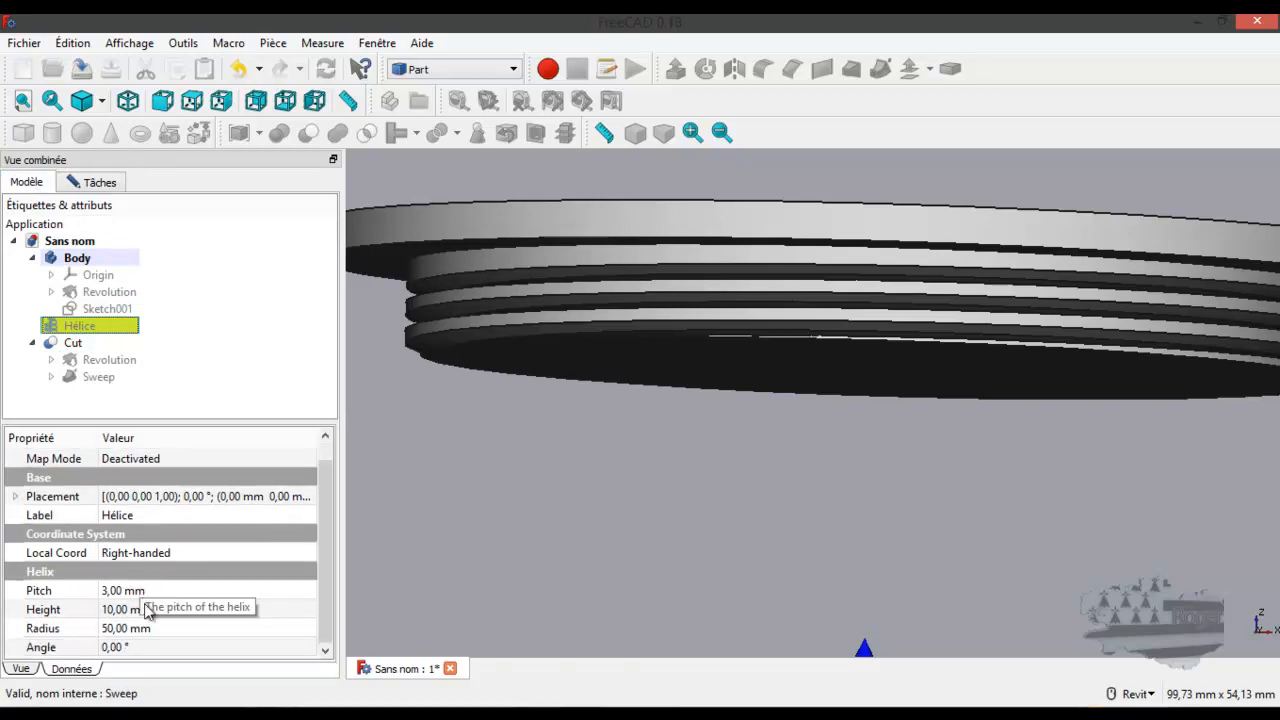
pyautogui.click(110, 590)
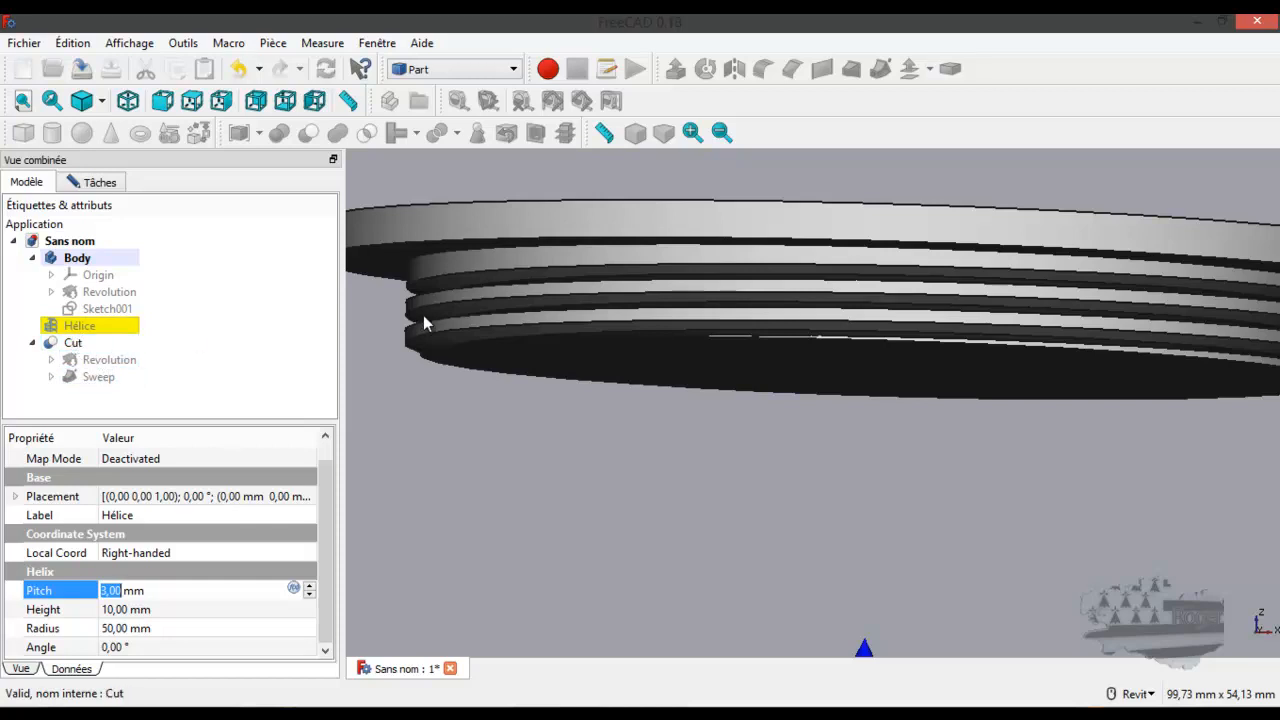
pyautogui.click(158, 381)
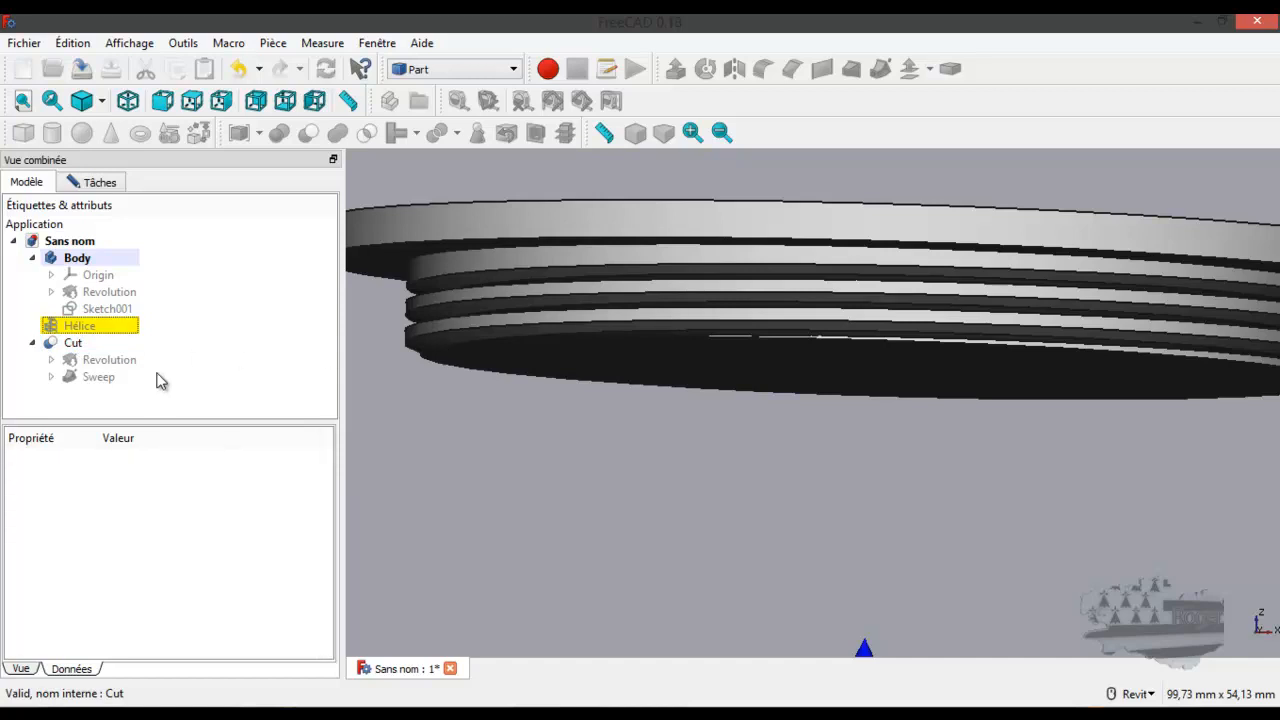
pyautogui.click(63, 328)
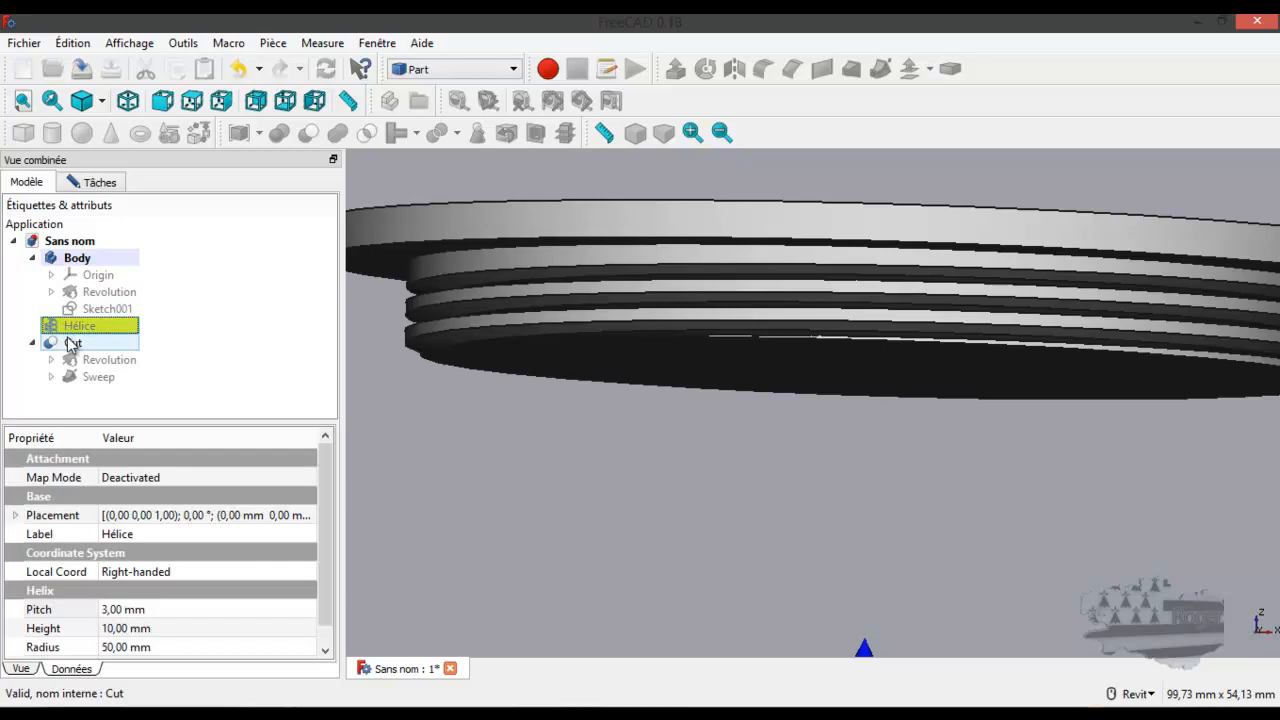
pyautogui.click(52, 360)
pyautogui.click(116, 378)
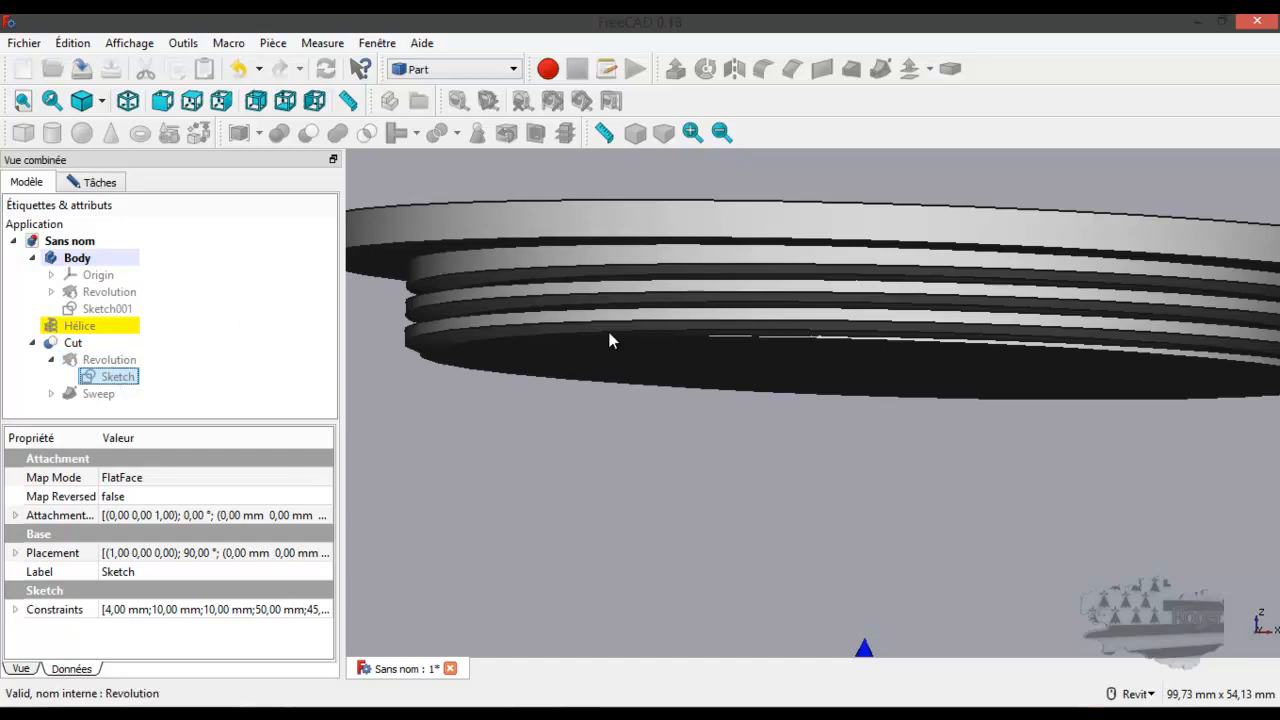
# Step: Inspect the threaded part from several angles, and collapse the Cut and Body in the model tree
pyautogui.scroll(-2, 686, 332)
pyautogui.keyDown('shift'); pyautogui.moveTo(1035, 330); pyautogui.dragTo(971, 360, button='middle'); pyautogui.keyUp('shift')
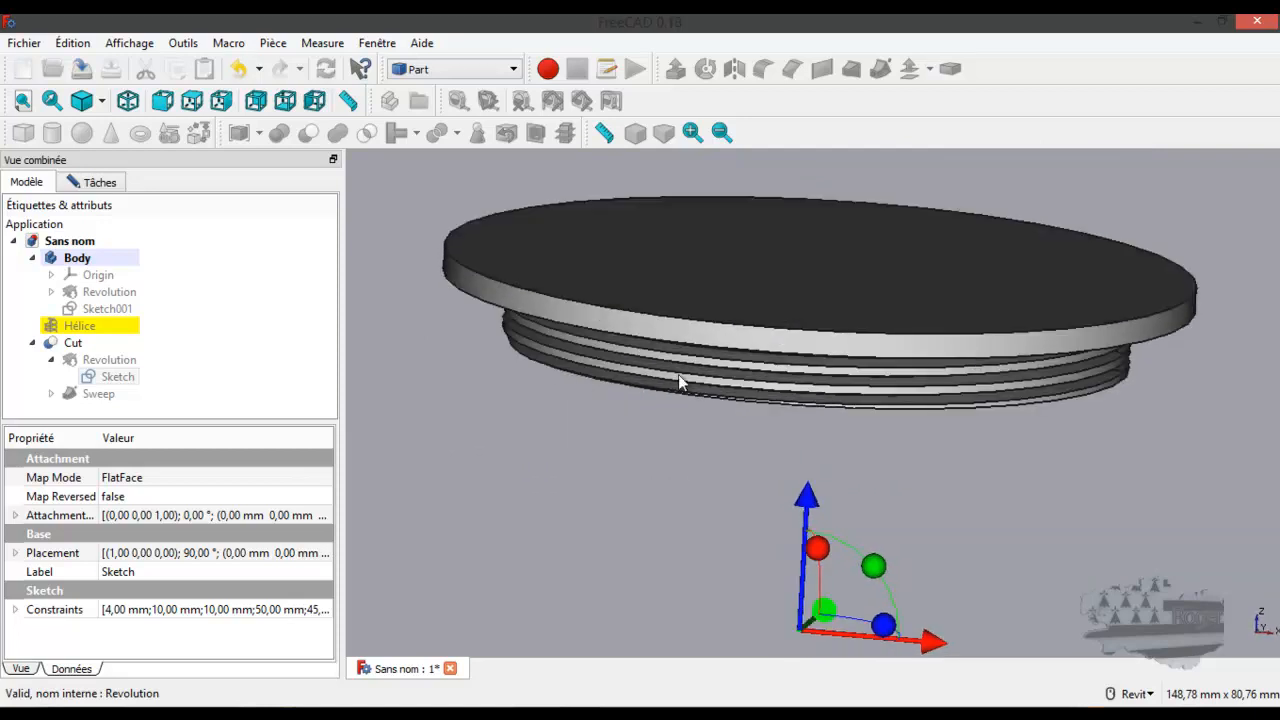
pyautogui.keyDown('shift'); pyautogui.moveTo(686, 414); pyautogui.dragTo(649, 407, button='middle'); pyautogui.keyUp('shift')
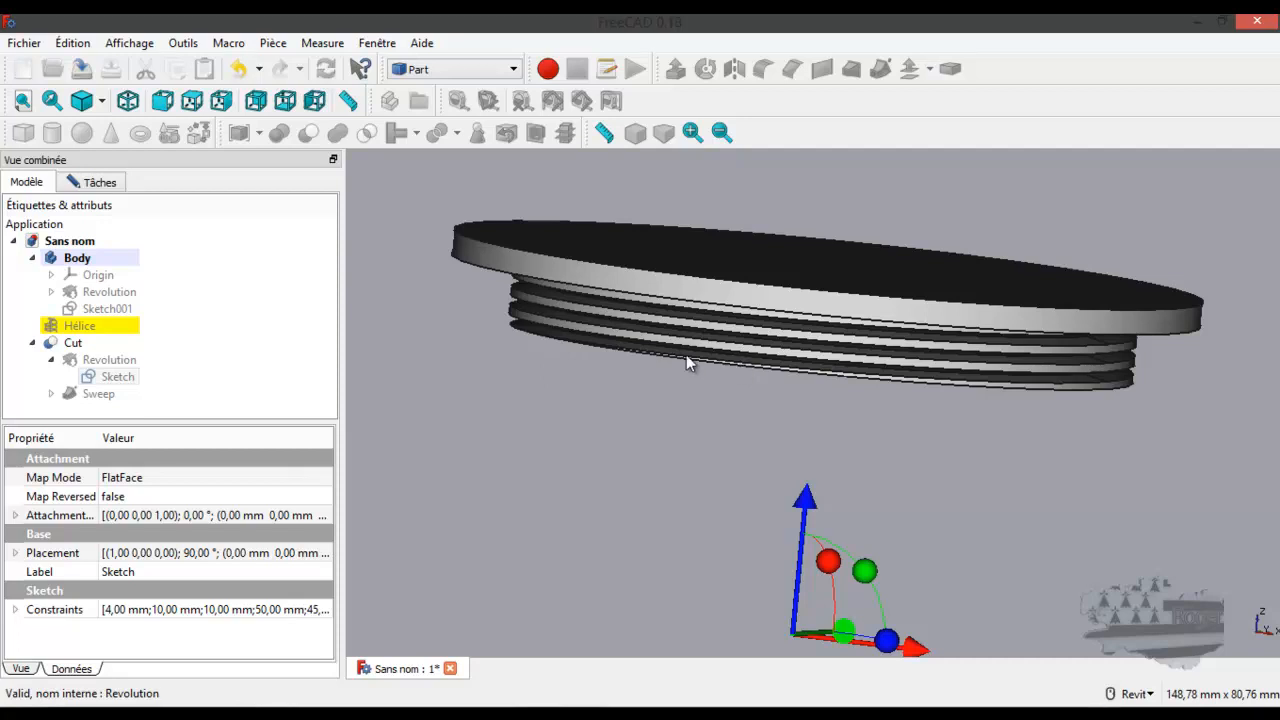
pyautogui.scroll(2, 609, 355)
pyautogui.keyDown('shift'); pyautogui.moveTo(608, 349); pyautogui.dragTo(674, 363, button='middle'); pyautogui.keyUp('shift')
pyautogui.scroll(-5, 648, 410)
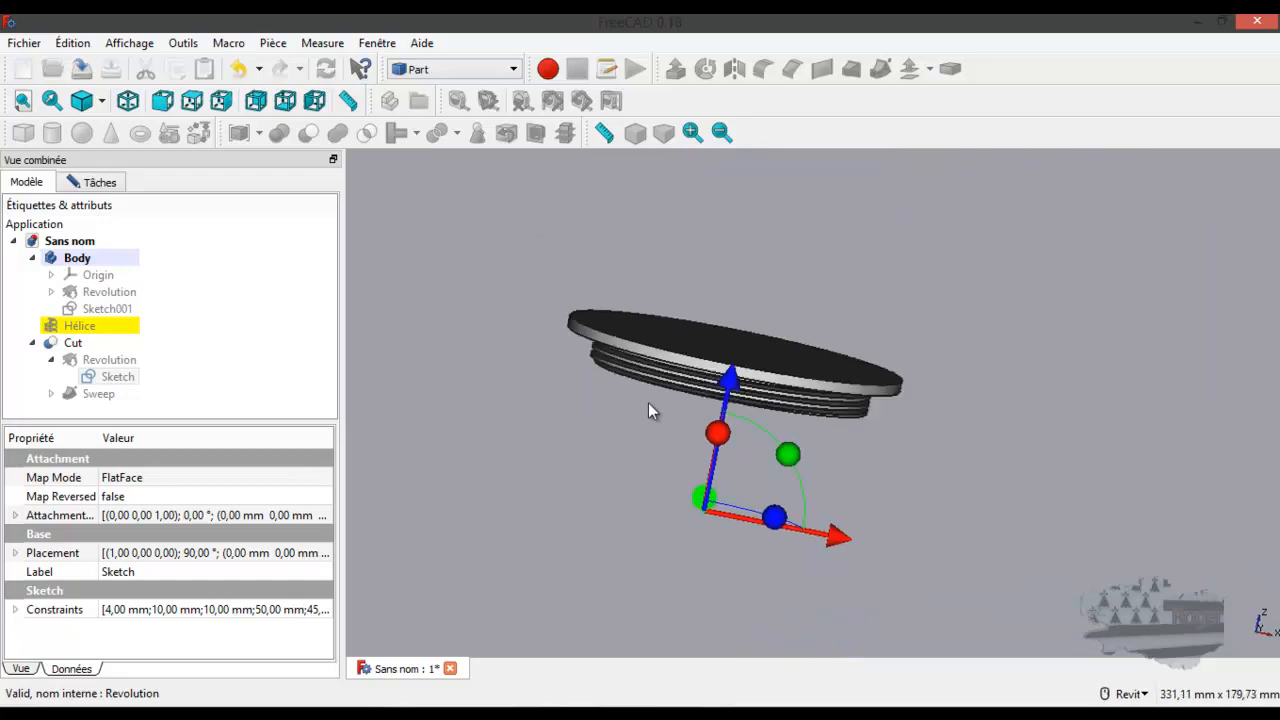
pyautogui.click(32, 342)
pyautogui.click(32, 258)
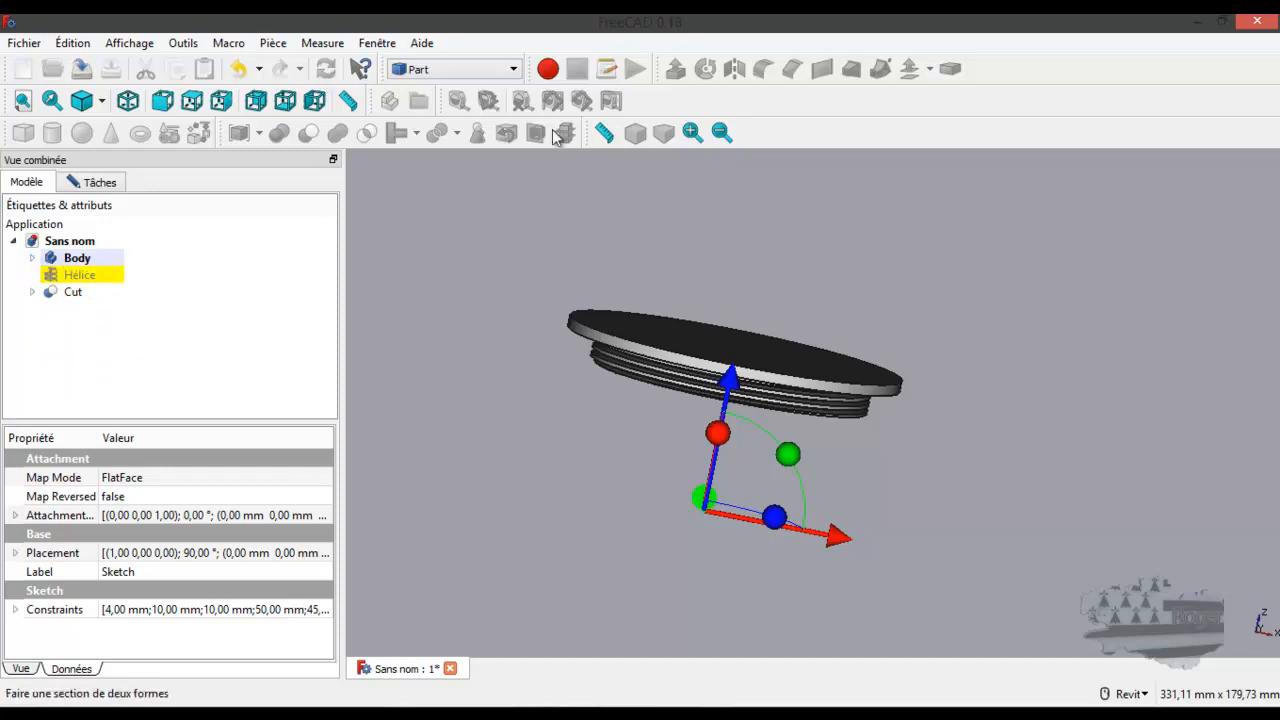
# Step: Switch to the Part Design workbench, end the helix's open transform, and create a new body
pyautogui.click(407, 70)
pyautogui.click(449, 86)
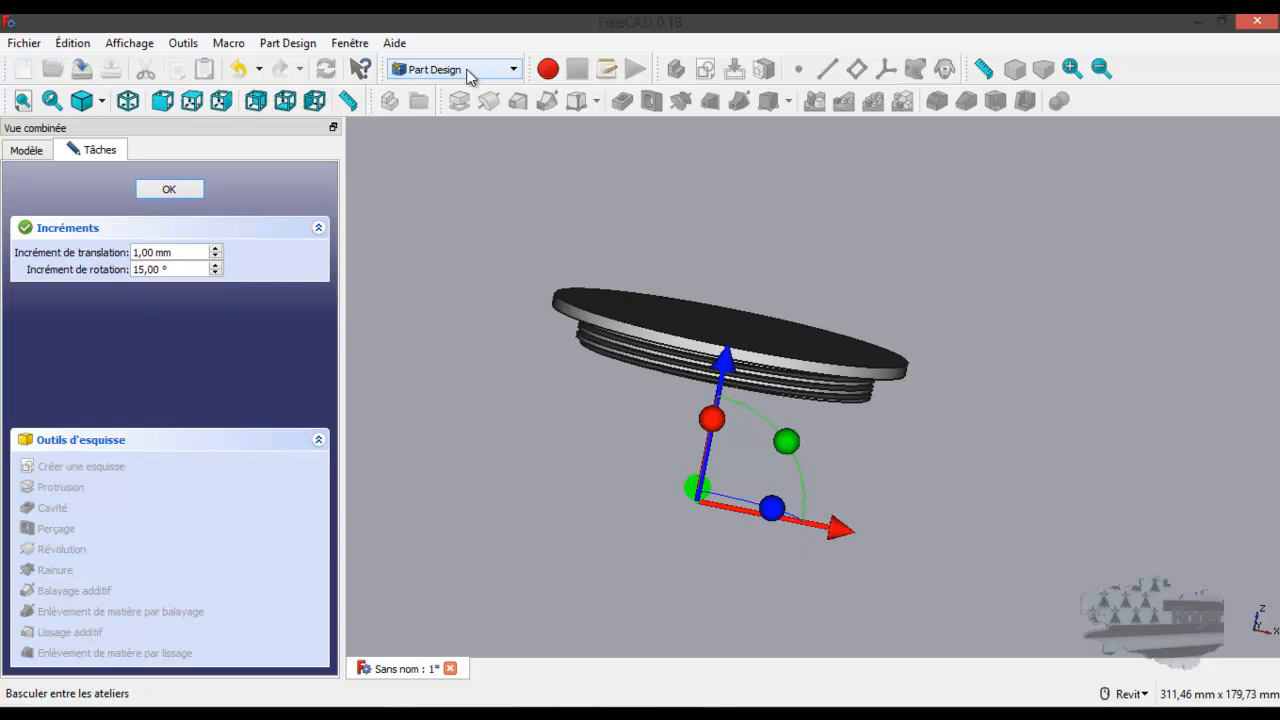
pyautogui.click(169, 189)
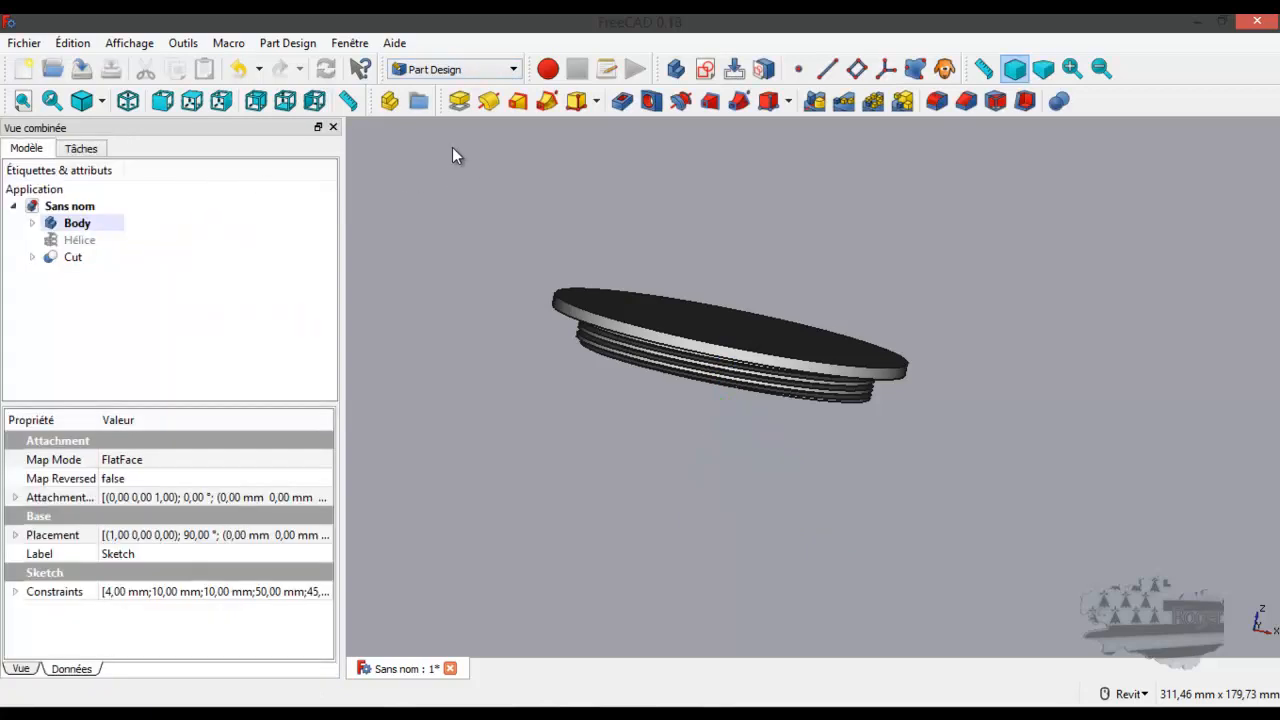
pyautogui.click(676, 70)
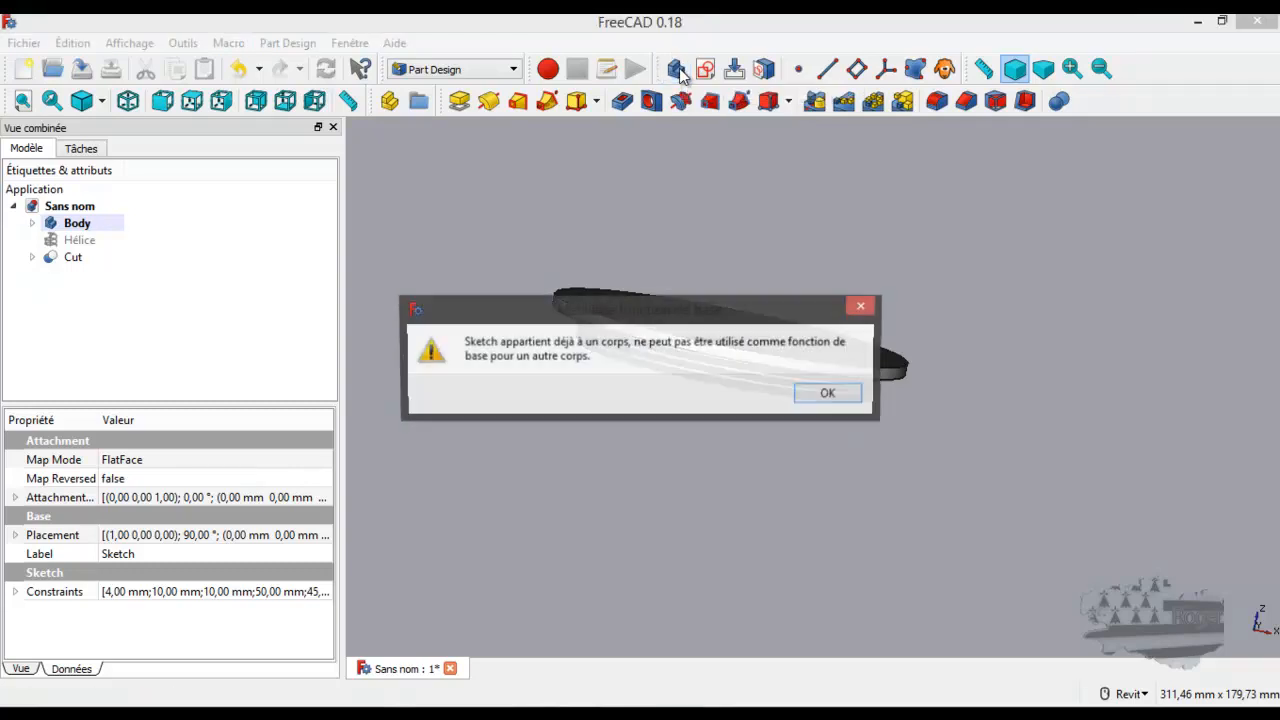
pyautogui.click(833, 394)
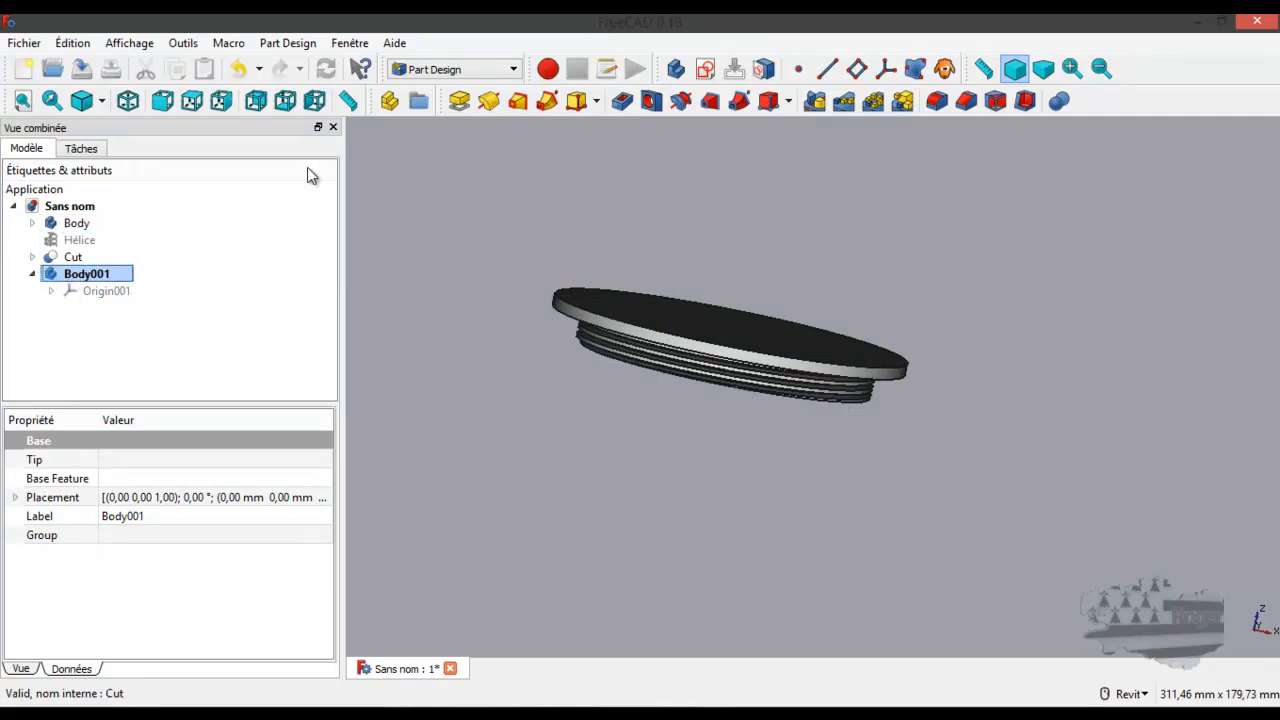
# Step: Create a sketch on the new body's XZ plane
pyautogui.click(709, 67)
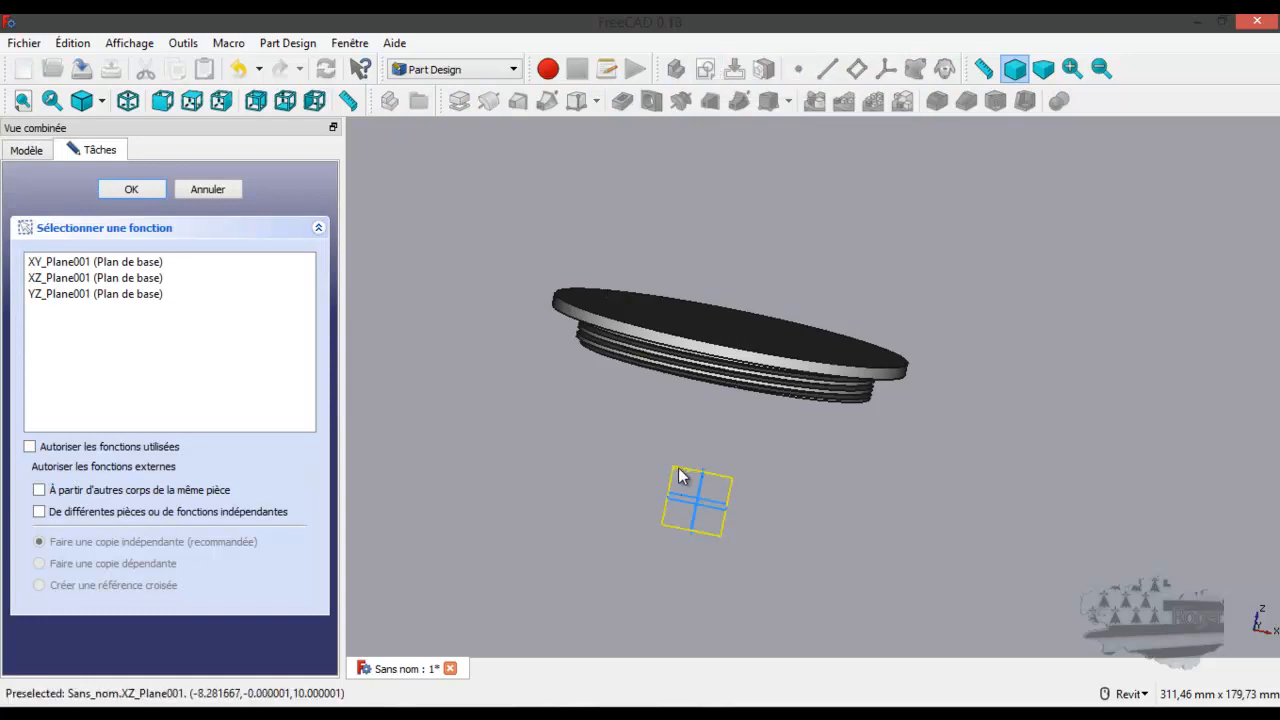
pyautogui.scroll(2, 680, 475)
pyautogui.scroll(3, 680, 476)
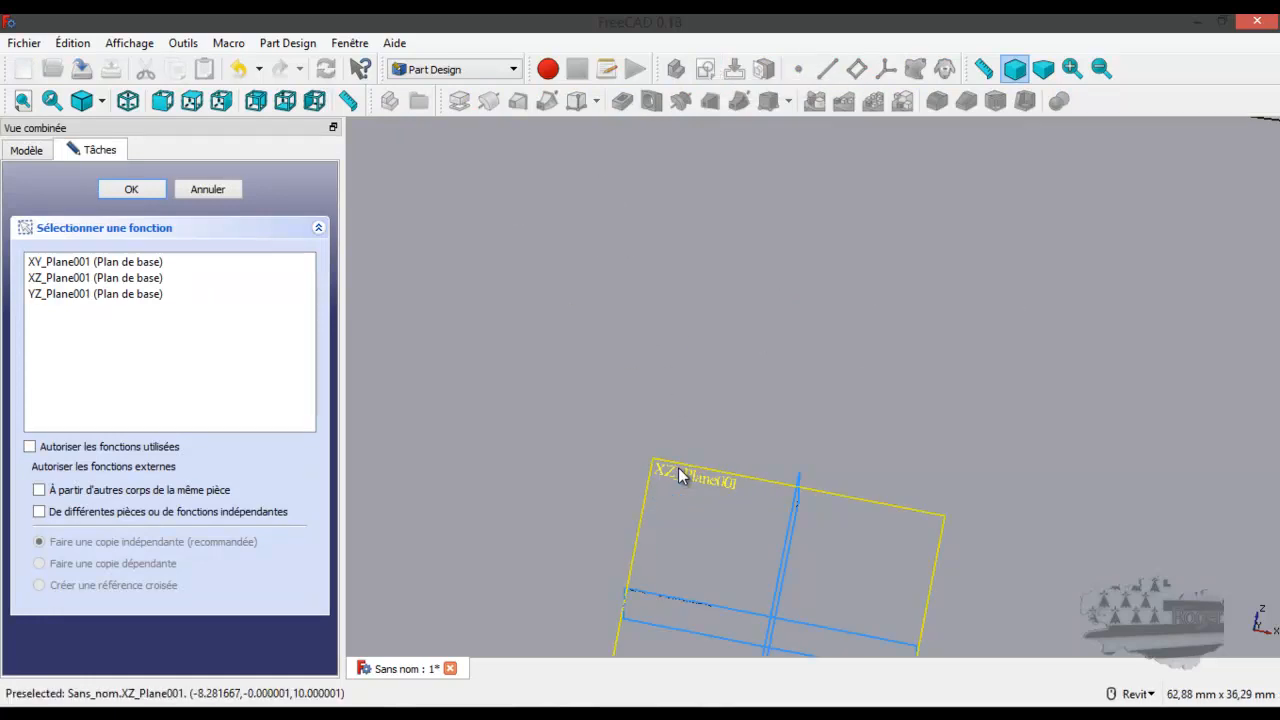
pyautogui.click(687, 476)
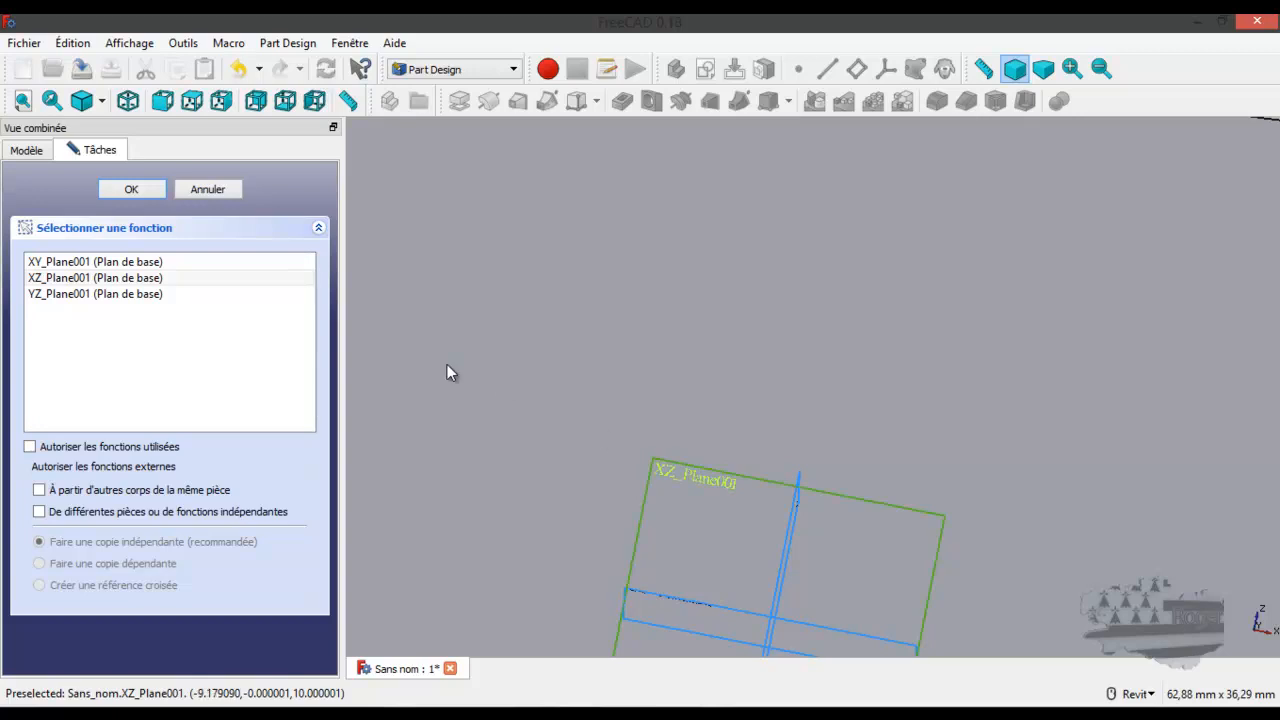
pyautogui.click(122, 189)
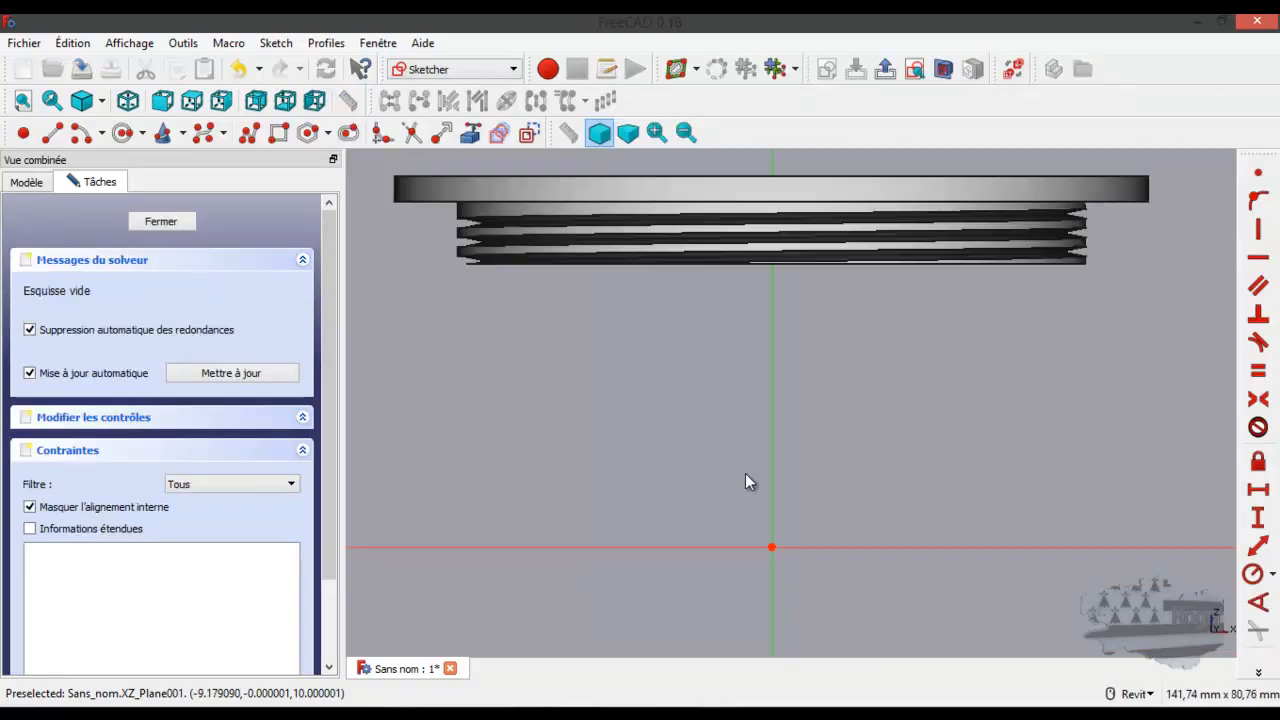
# Step: Sketch a three-sided polyline around the lowest thread groove at the part's edge, extending below its underside
pyautogui.scroll(3, 632, 348)
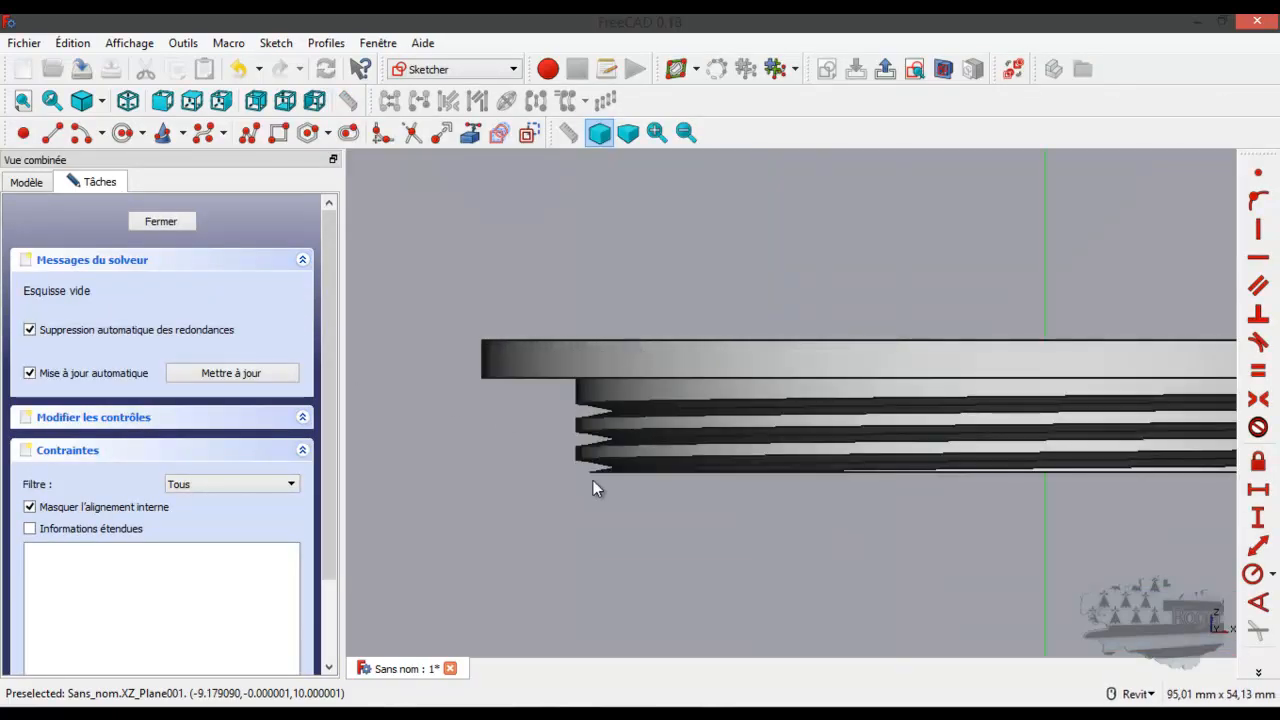
pyautogui.scroll(5, 587, 472)
pyautogui.scroll(2, 587, 468)
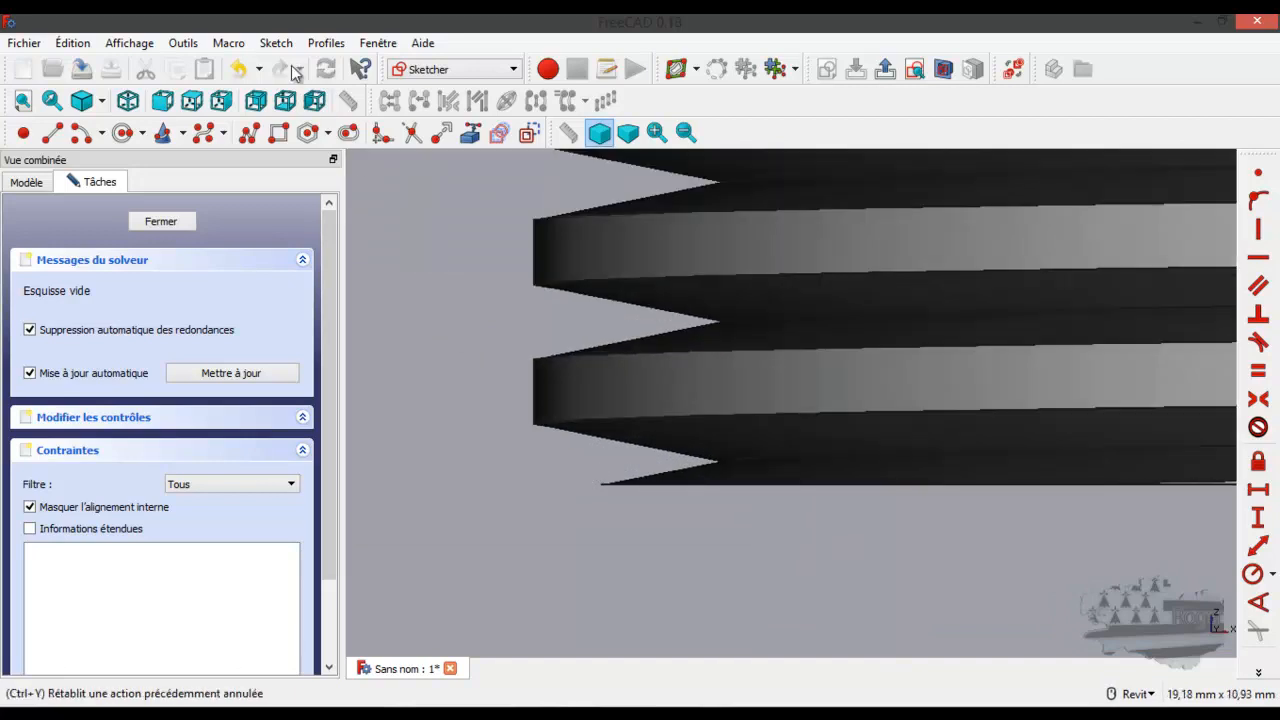
pyautogui.click(248, 136)
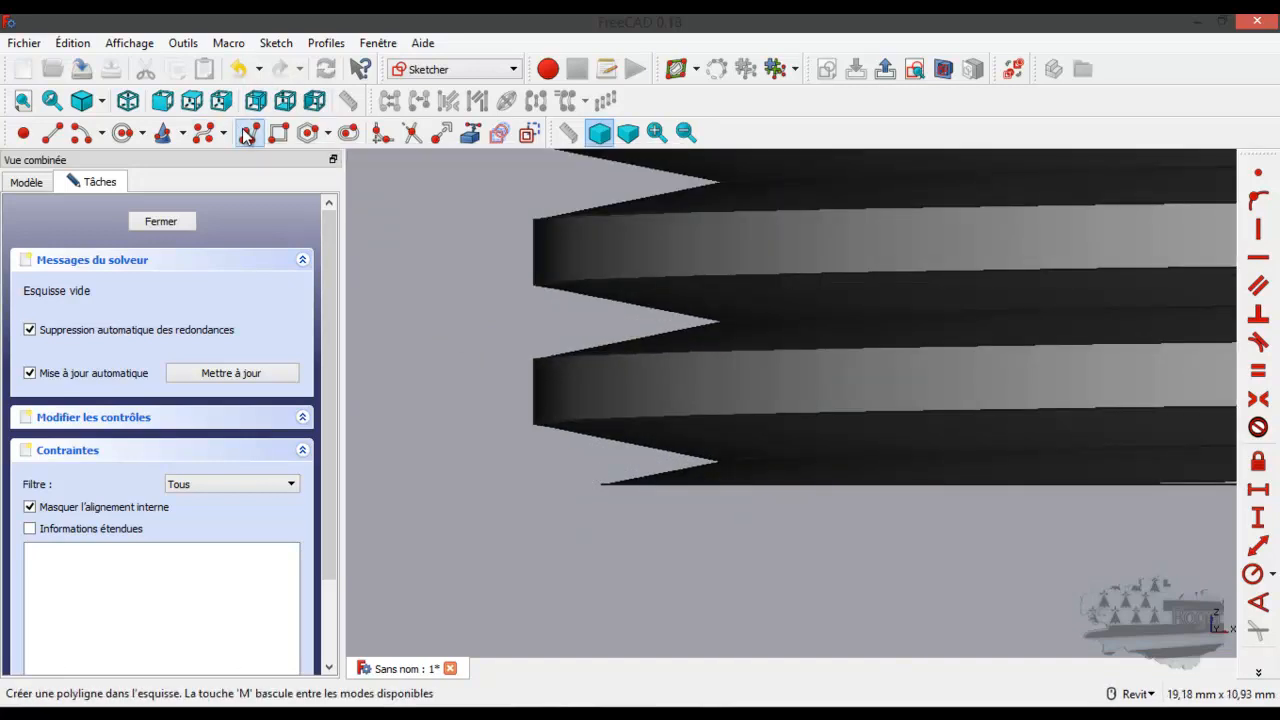
pyautogui.click(516, 424)
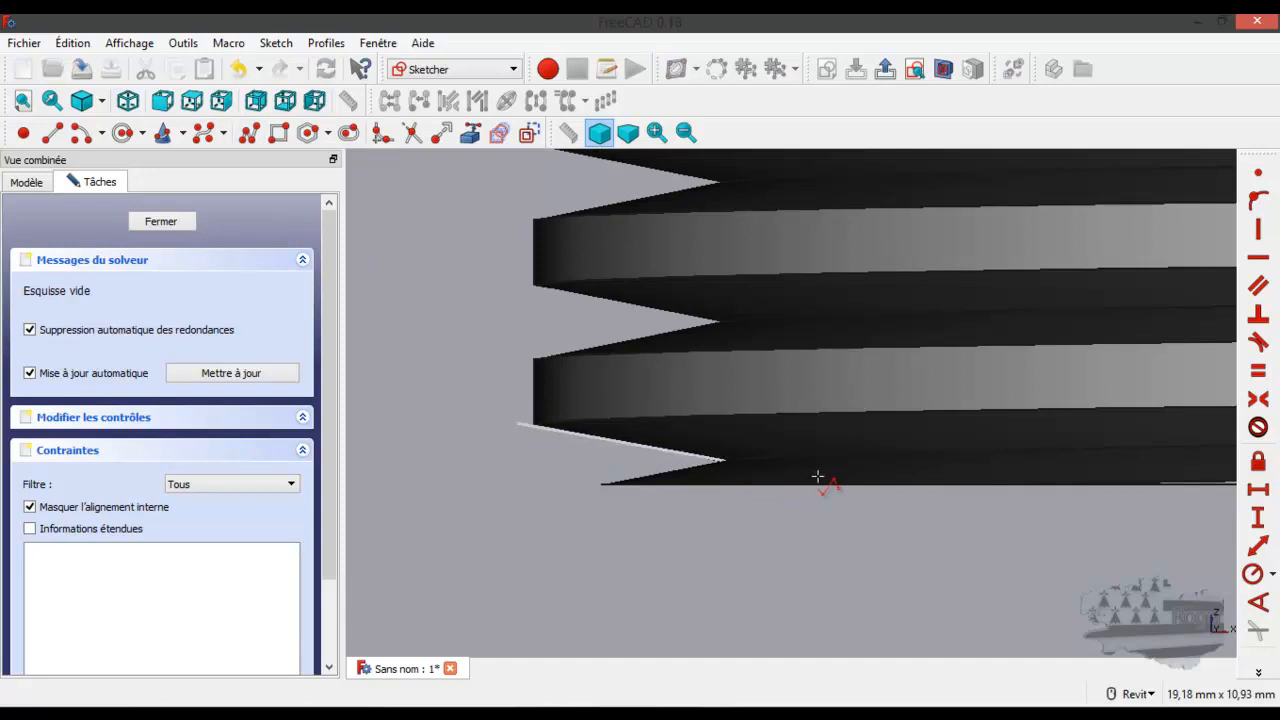
pyautogui.click(943, 500)
pyautogui.click(504, 585)
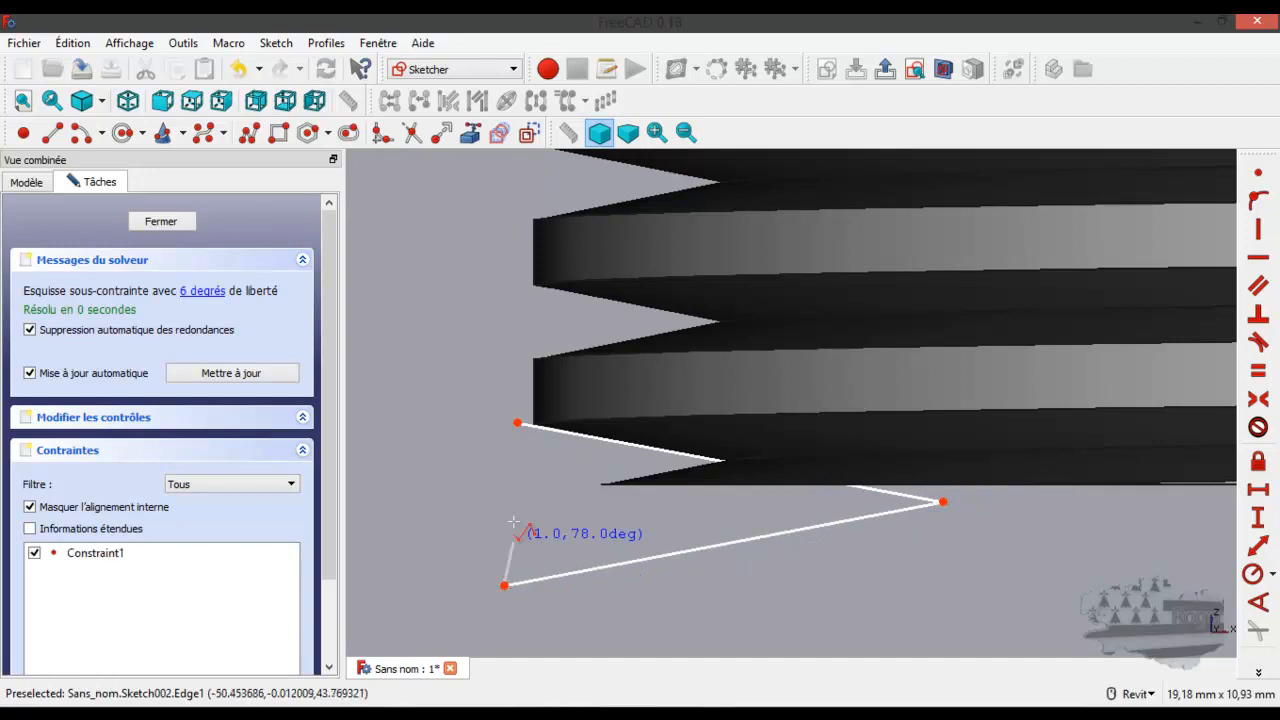
pyautogui.click(517, 423)
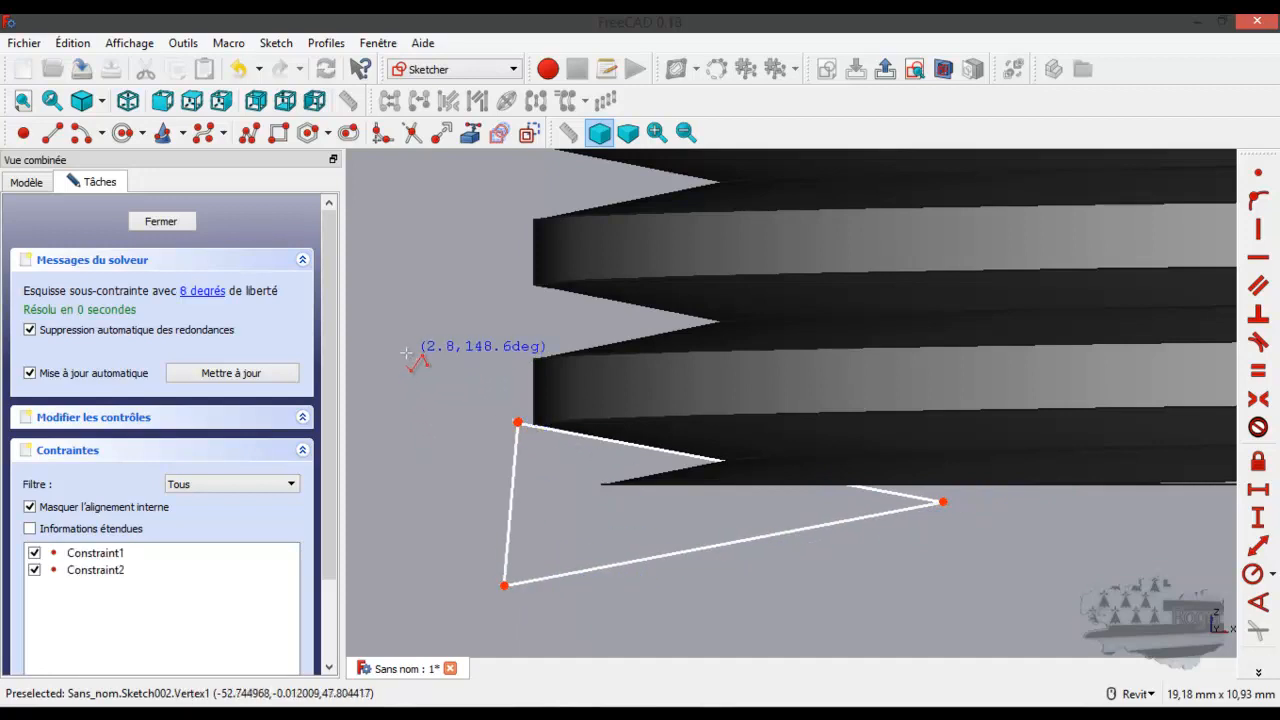
pyautogui.rightClick(484, 420)
# Step: Make the two upper outer endpoints of the triangle coincident, and realign that corner with the groove's upper flank
pyautogui.moveTo(518, 425); pyautogui.dragTo(507, 437)
pyautogui.click(507, 437)
pyautogui.click(517, 424)
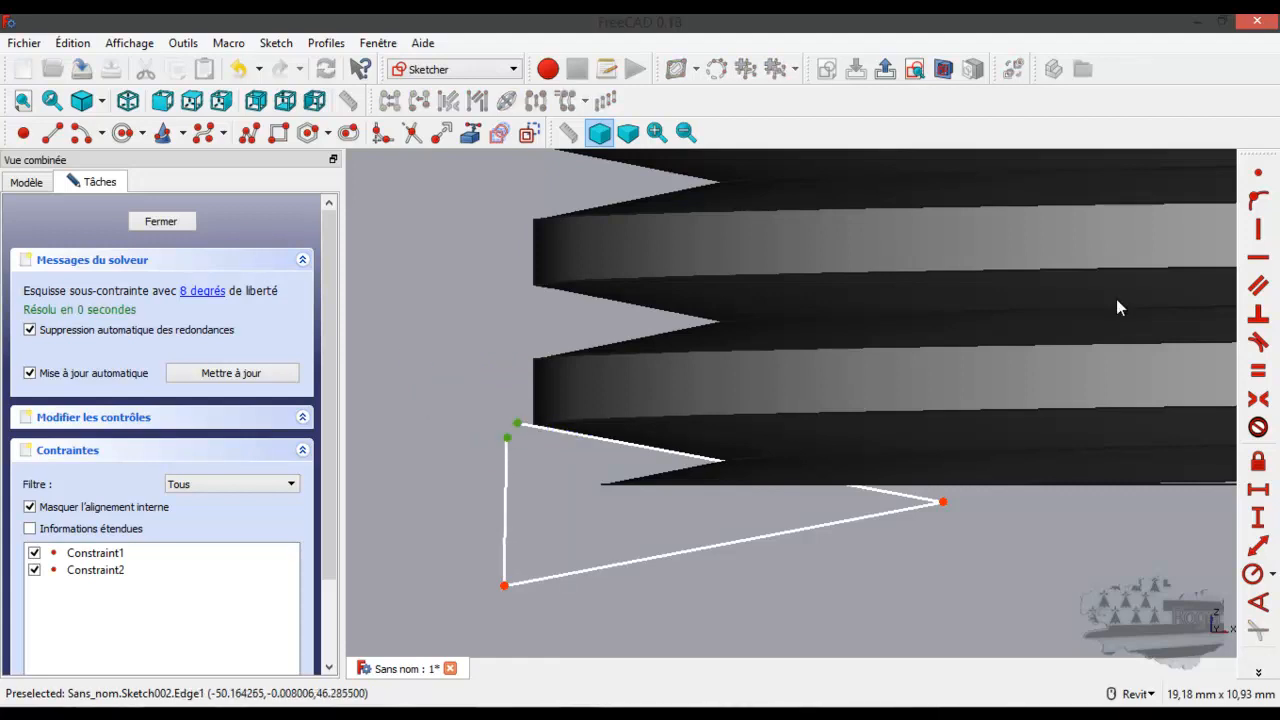
pyautogui.click(1258, 173)
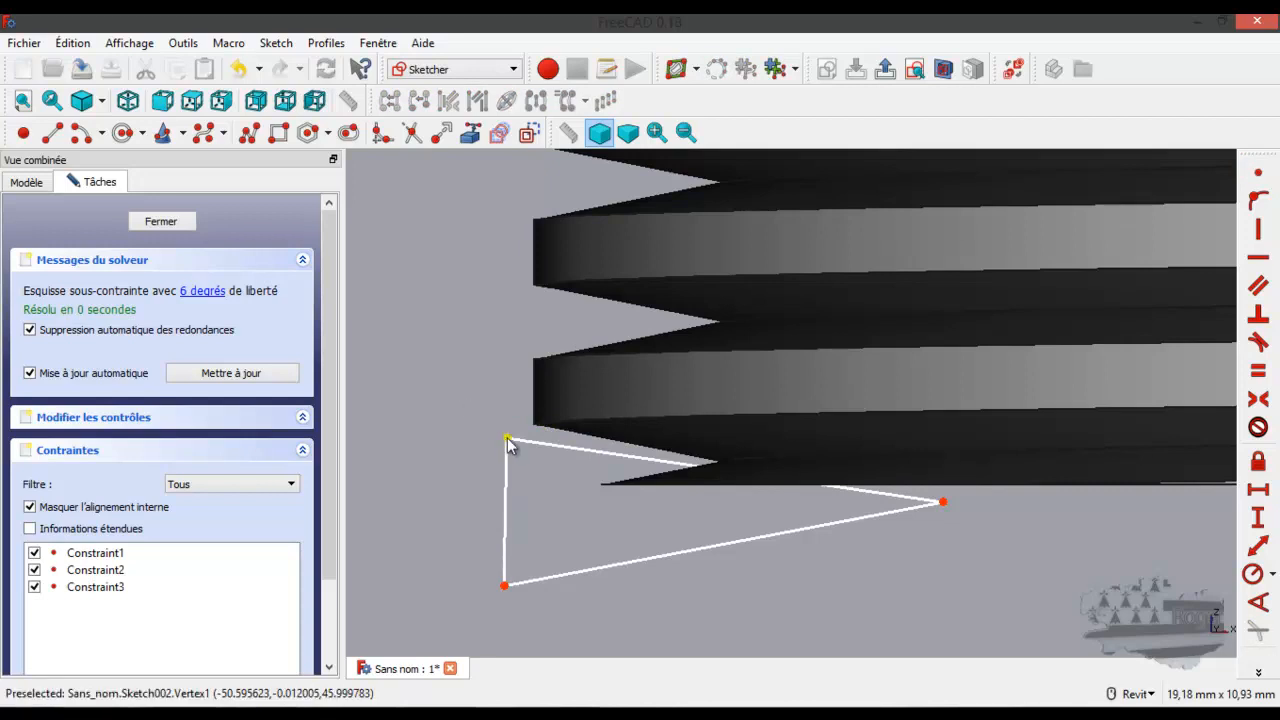
pyautogui.moveTo(507, 438); pyautogui.dragTo(515, 423)
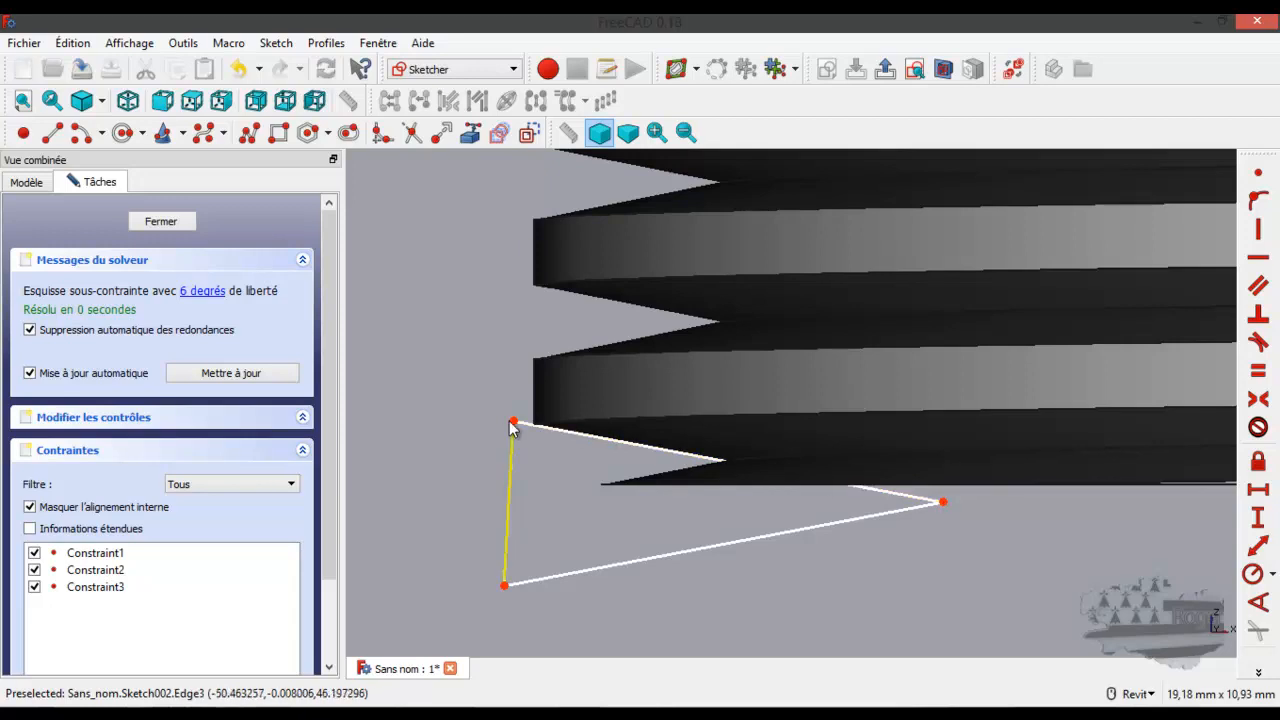
# Step: Close the triangular sketch and revolve it 360° about the vertical sketch axis
pyautogui.scroll(-8, 508, 380)
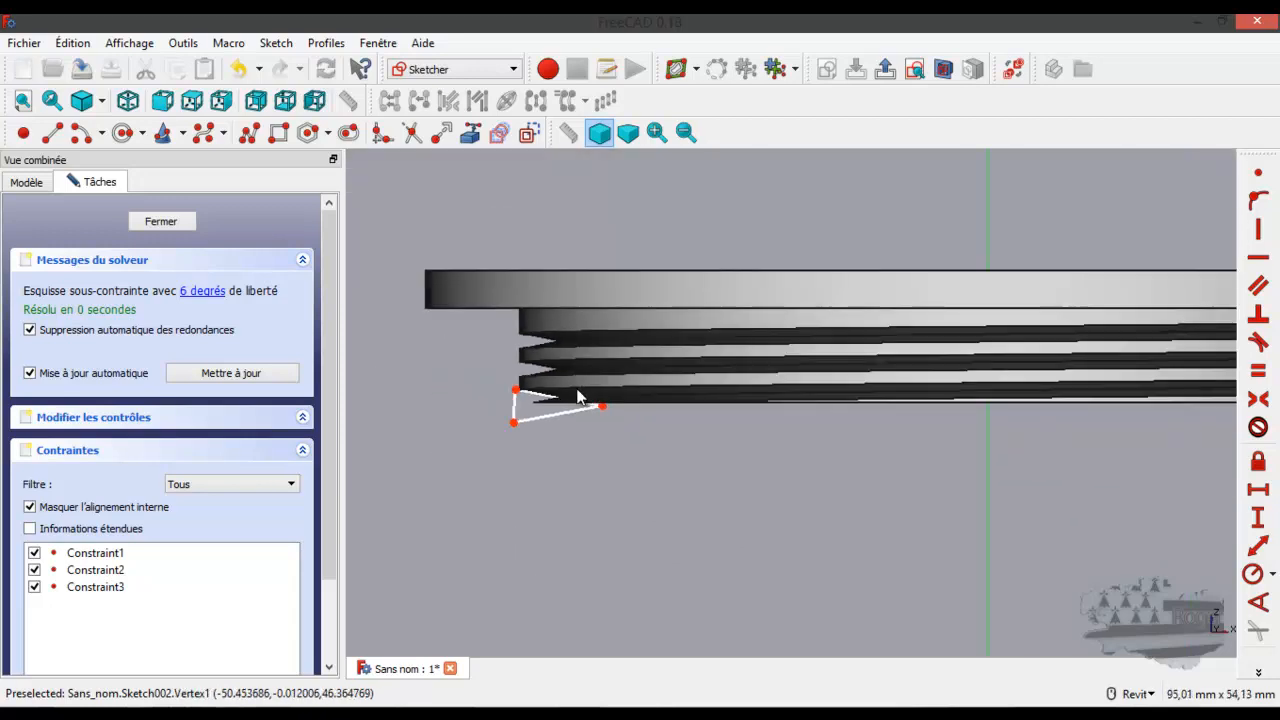
pyautogui.scroll(2, 522, 410)
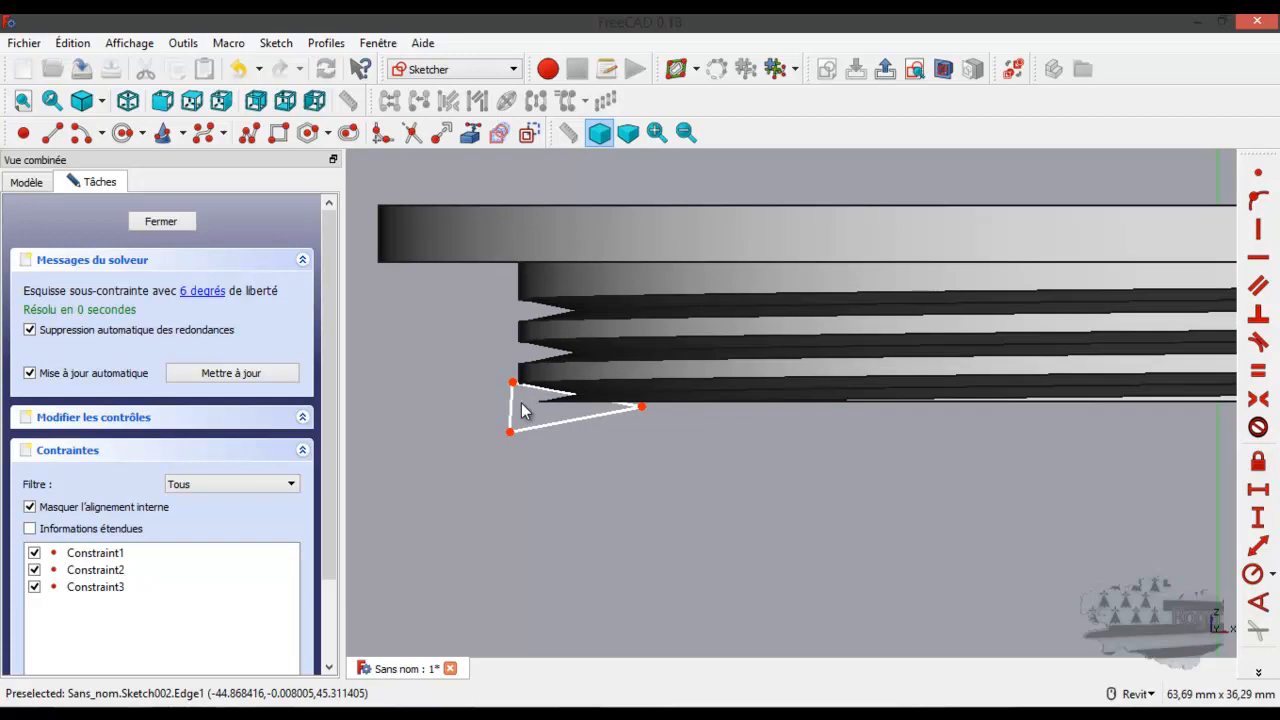
pyautogui.scroll(1, 522, 410)
pyautogui.click(160, 222)
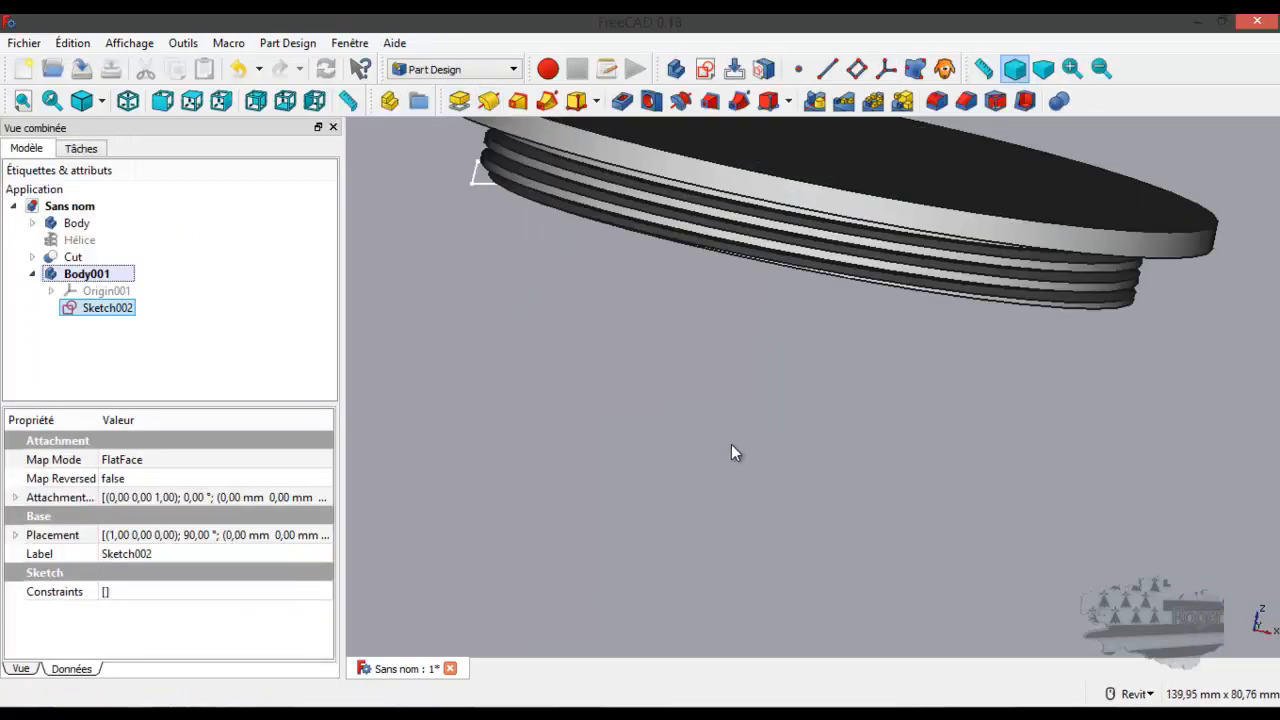
pyautogui.scroll(-3, 731, 444)
pyautogui.scroll(5, 626, 291)
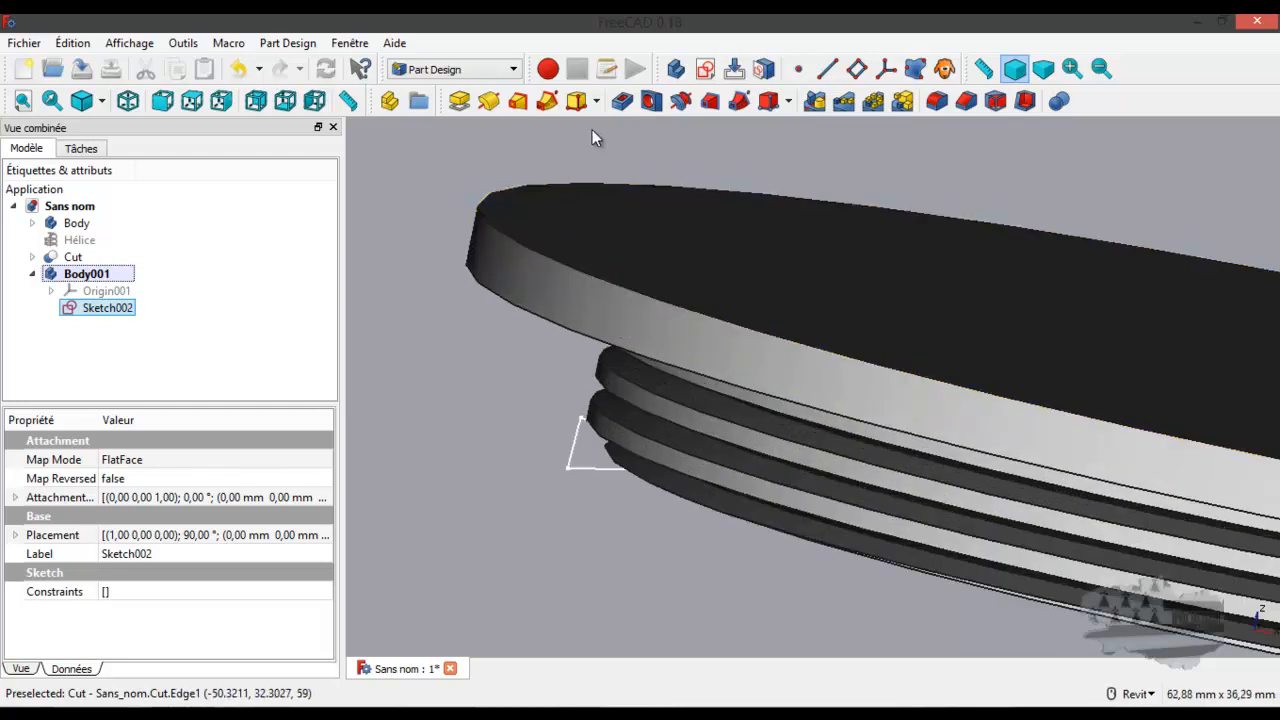
pyautogui.click(490, 100)
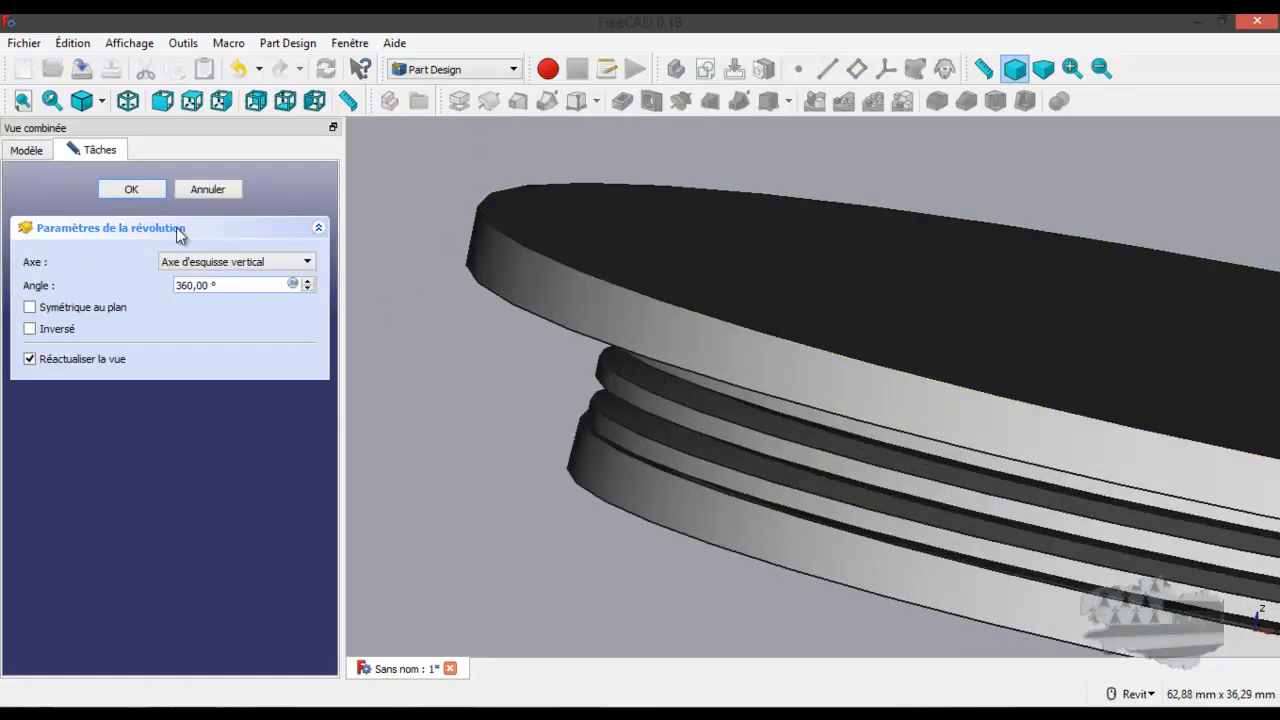
pyautogui.click(131, 189)
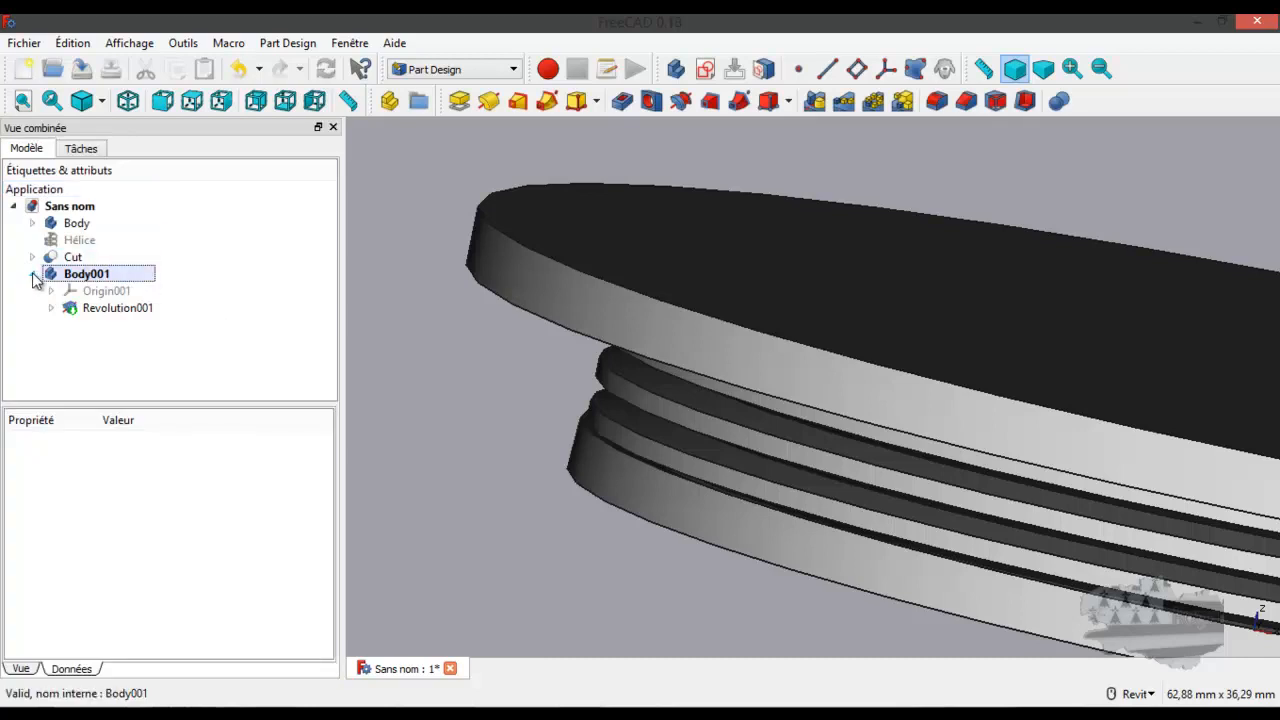
# Step: Subtract Revolution001 from the threaded Cut in the Part workbench, accepting non-solid shapes, and inspect the thread's end from below
pyautogui.click(70, 258)
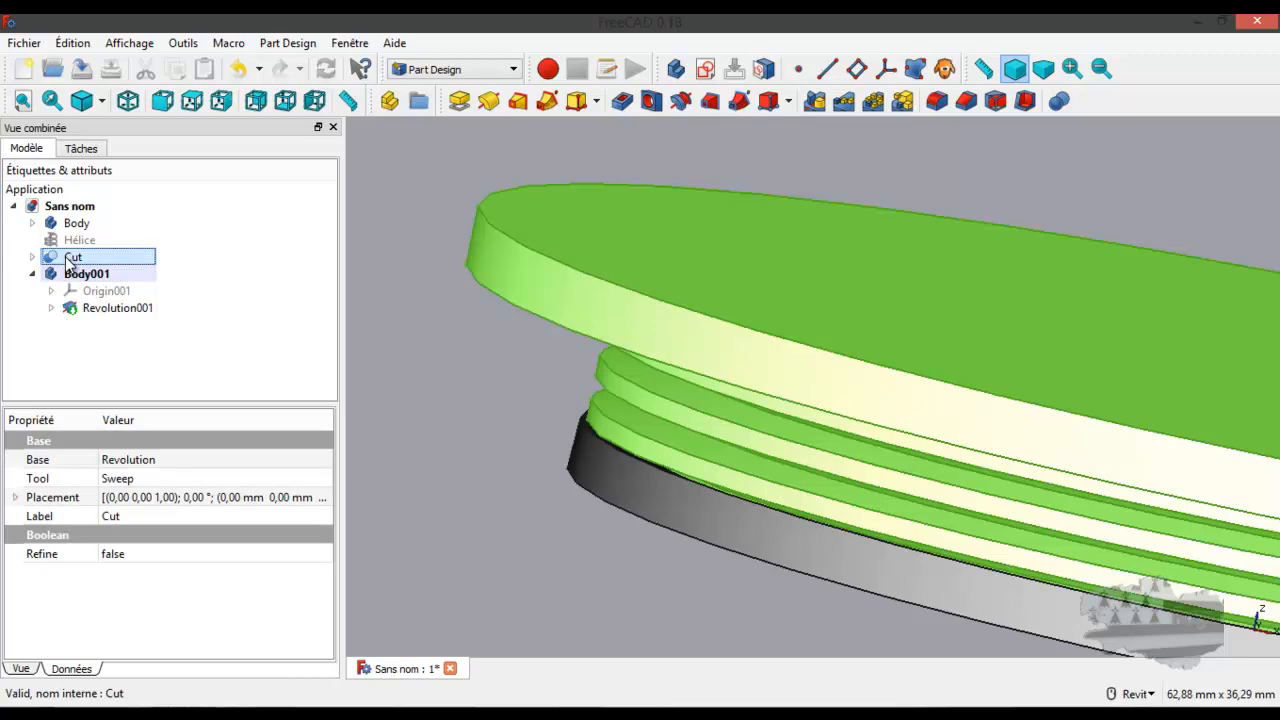
pyautogui.keyDown('ctrl'); pyautogui.click(97, 310); pyautogui.keyUp('ctrl')
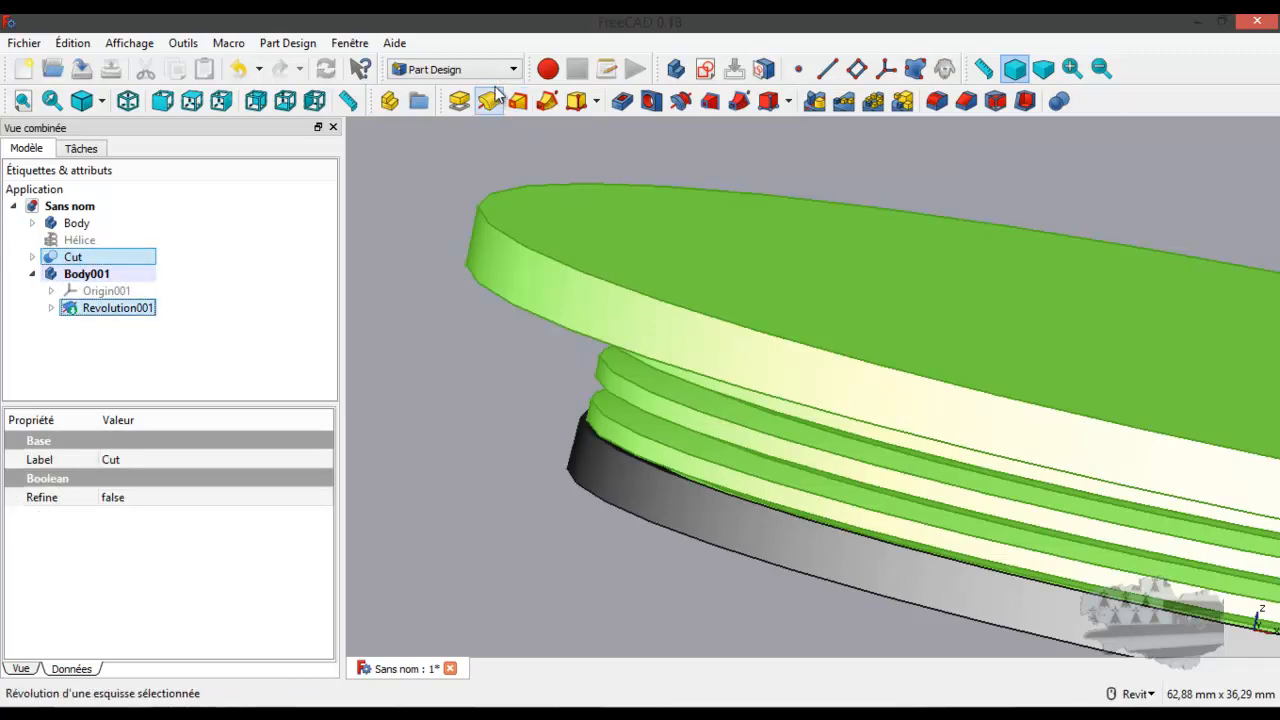
pyautogui.click(455, 69)
pyautogui.click(436, 103)
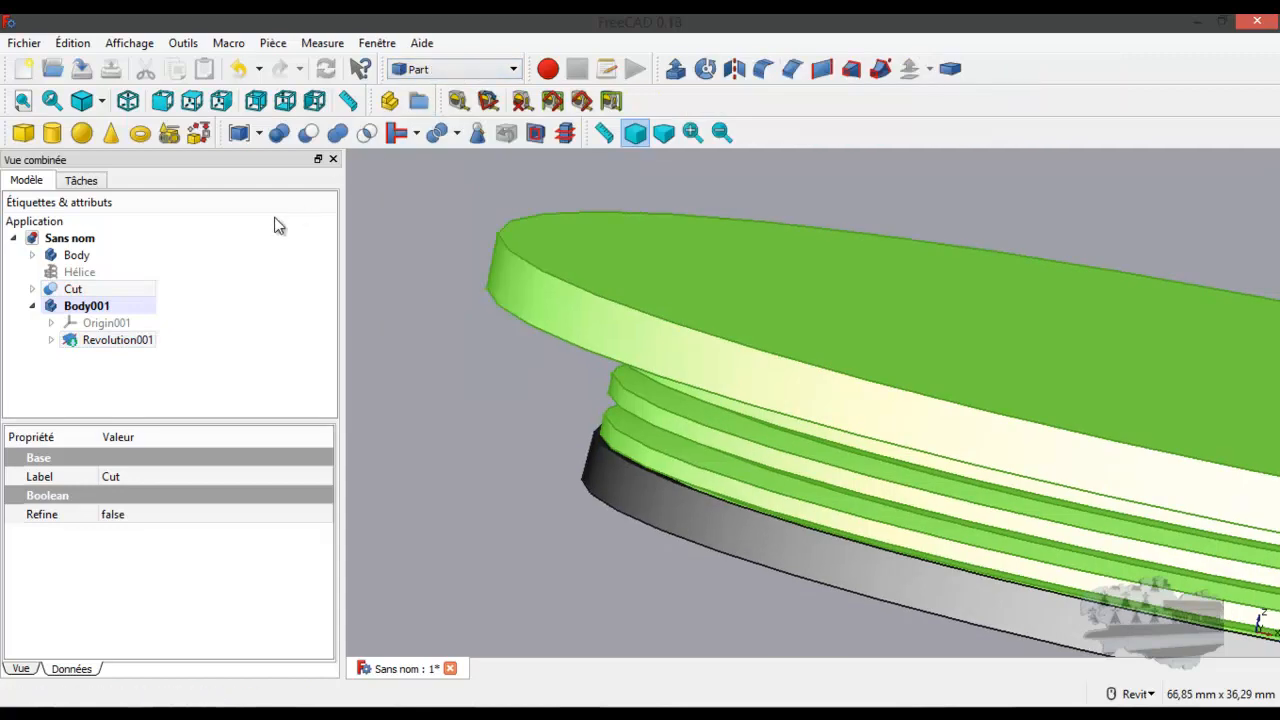
pyautogui.click(310, 136)
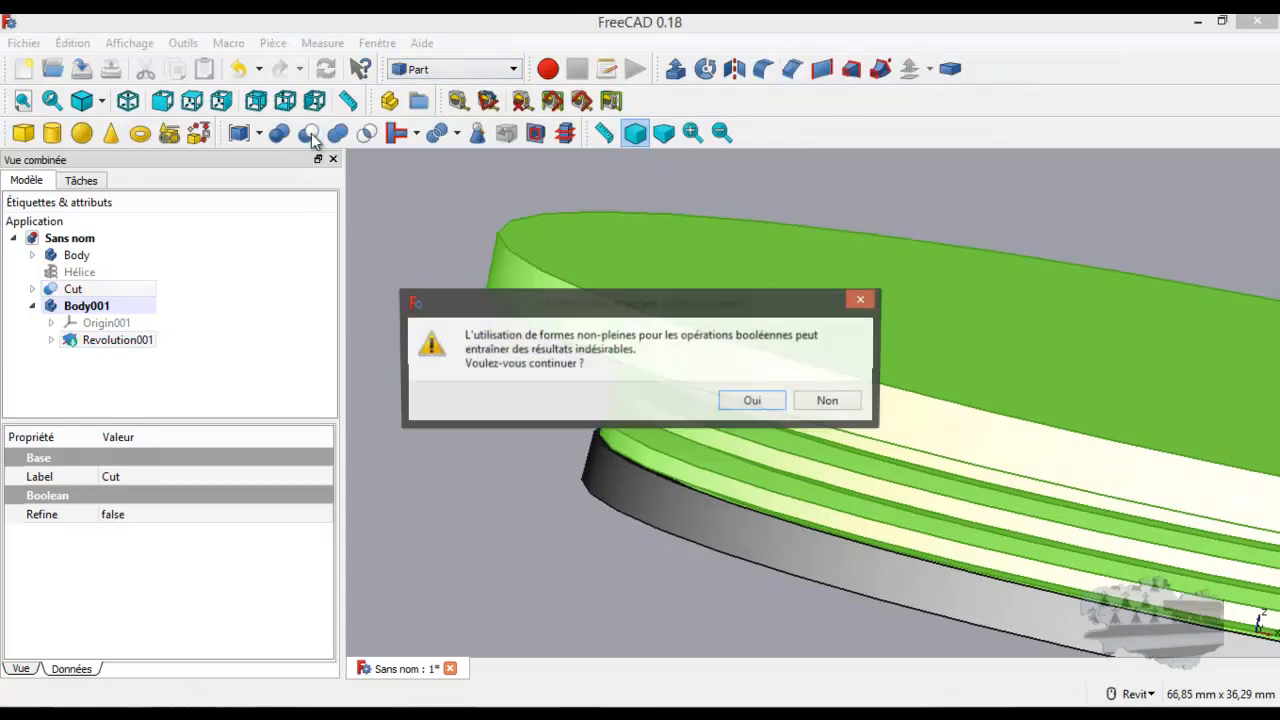
pyautogui.click(752, 402)
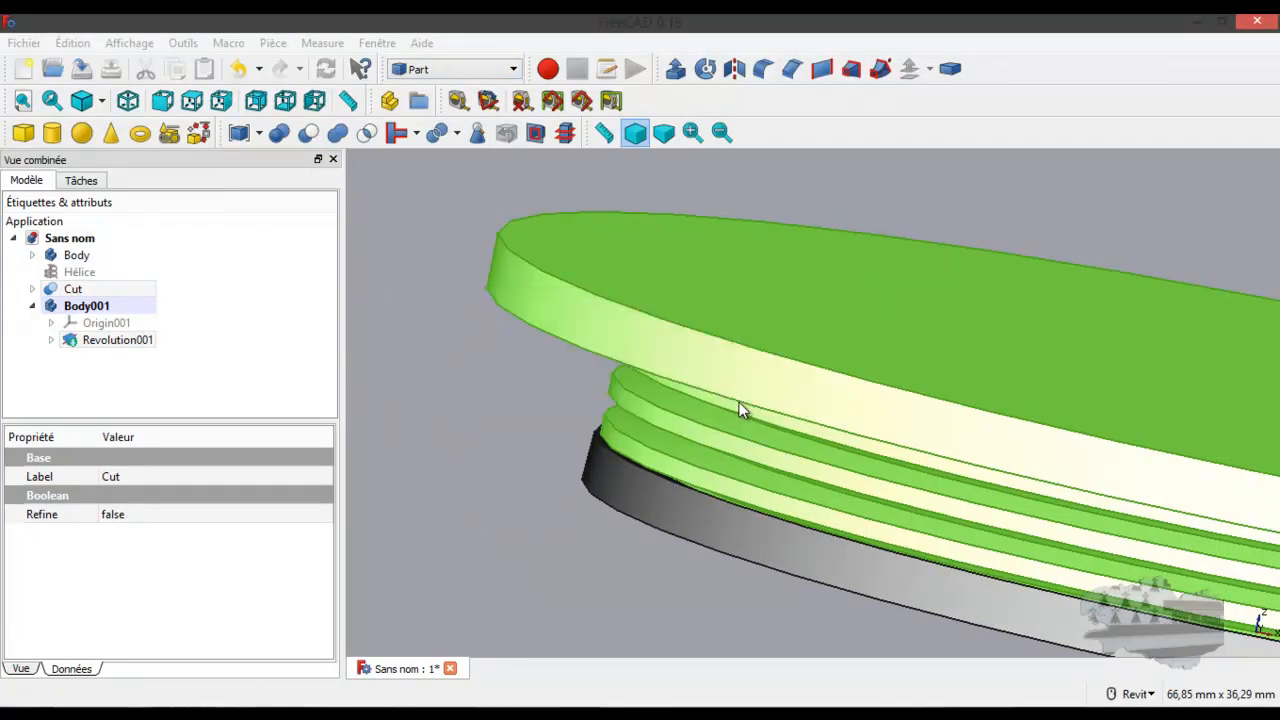
pyautogui.keyDown('shift'); pyautogui.moveTo(653, 560); pyautogui.dragTo(700, 462, button='middle'); pyautogui.keyUp('shift')
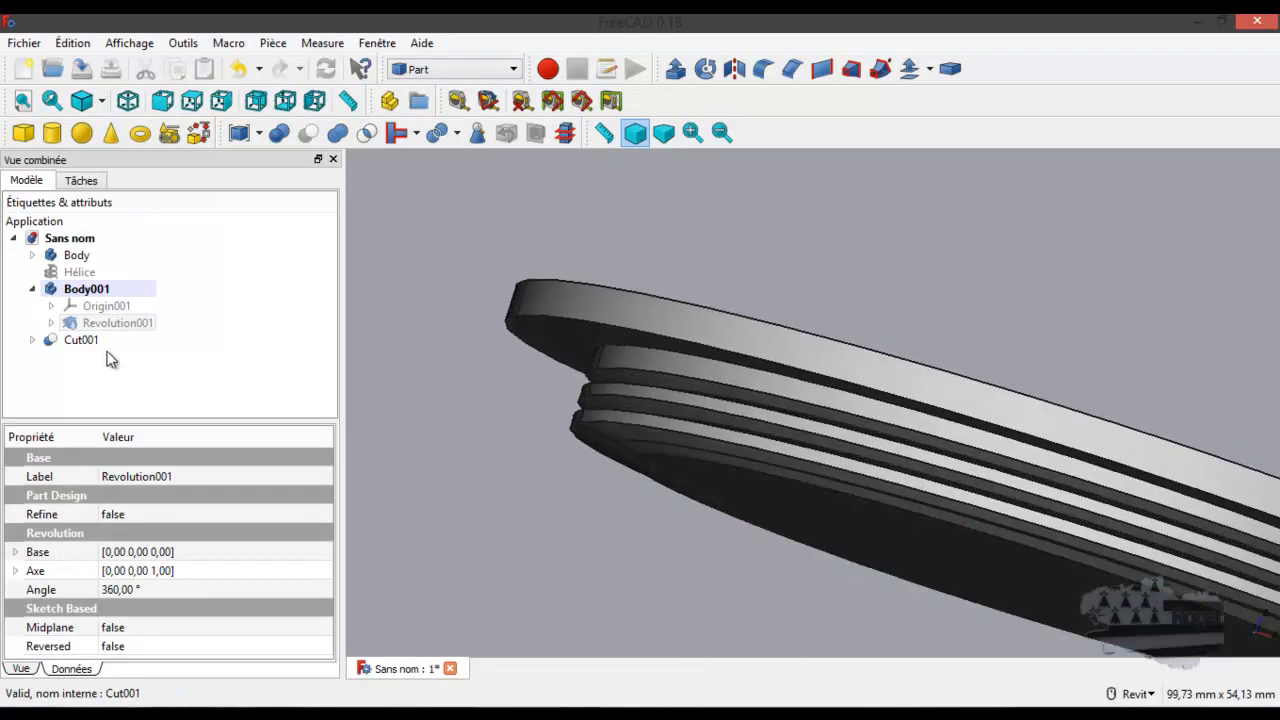
# Step: Delete Cut001, the original Cut and Body001 from the model tree
pyautogui.click(75, 341)
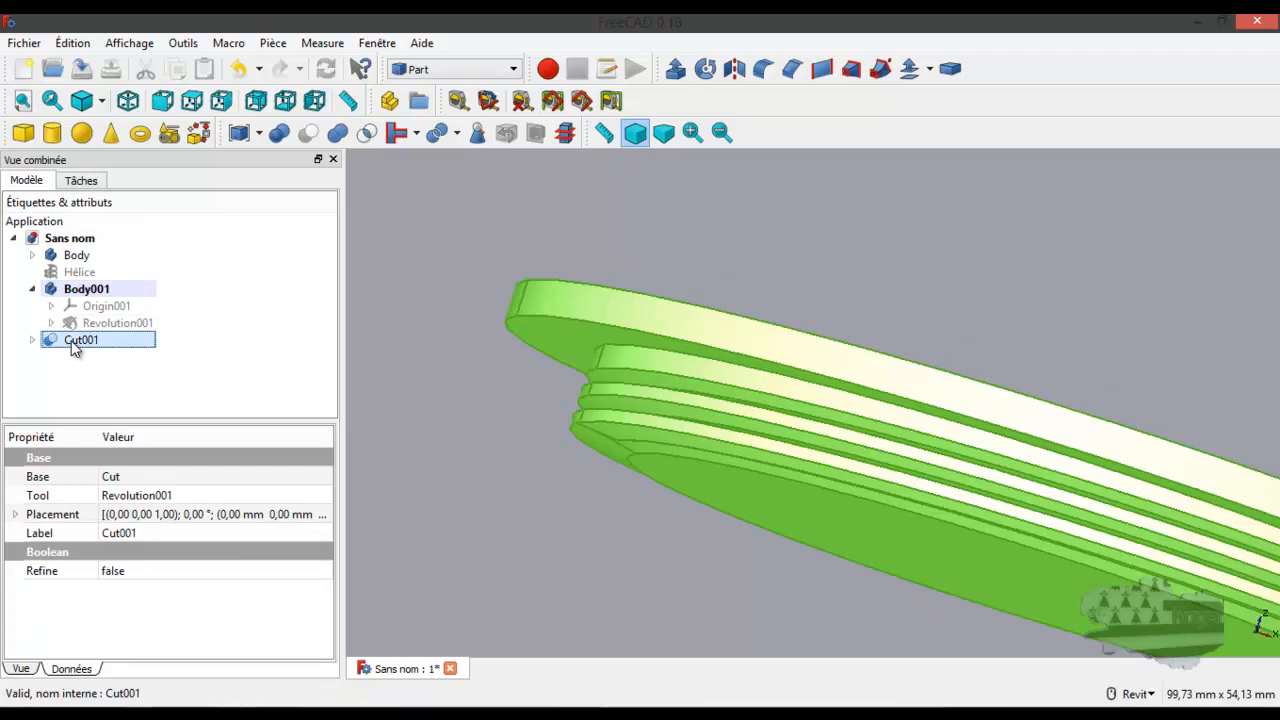
pyautogui.press('Delete')
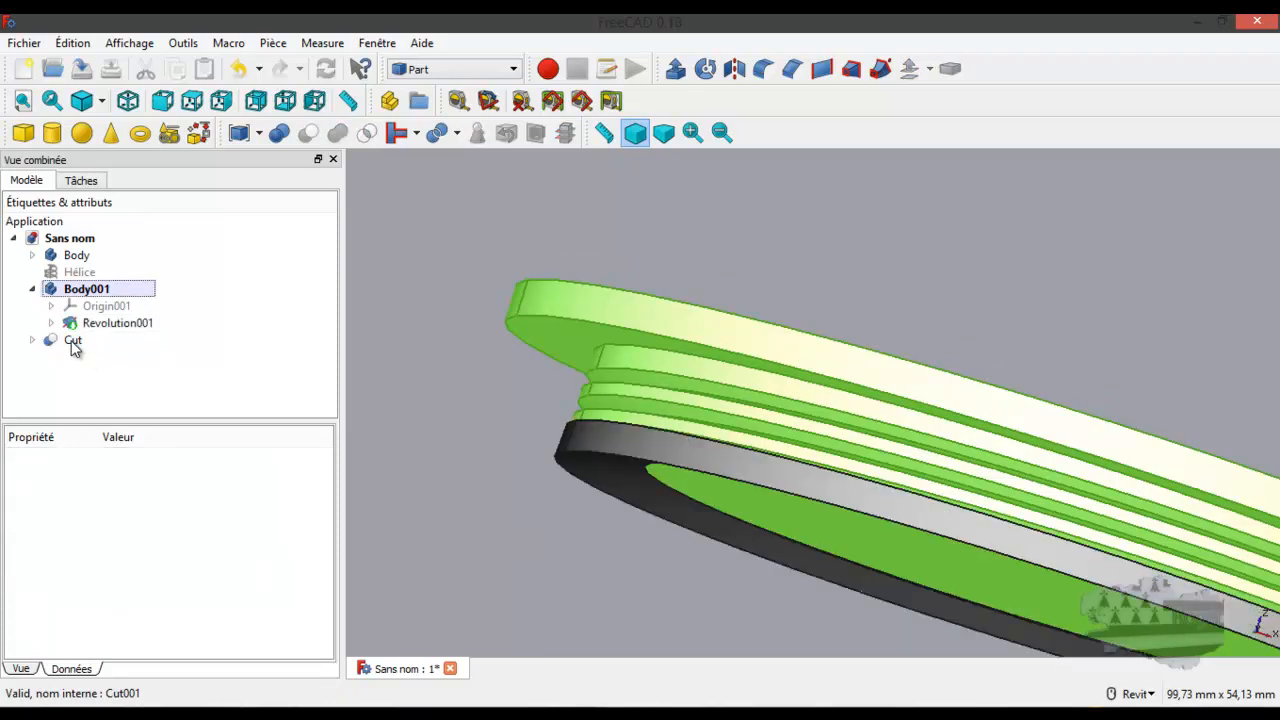
pyautogui.doubleClick(72, 345)
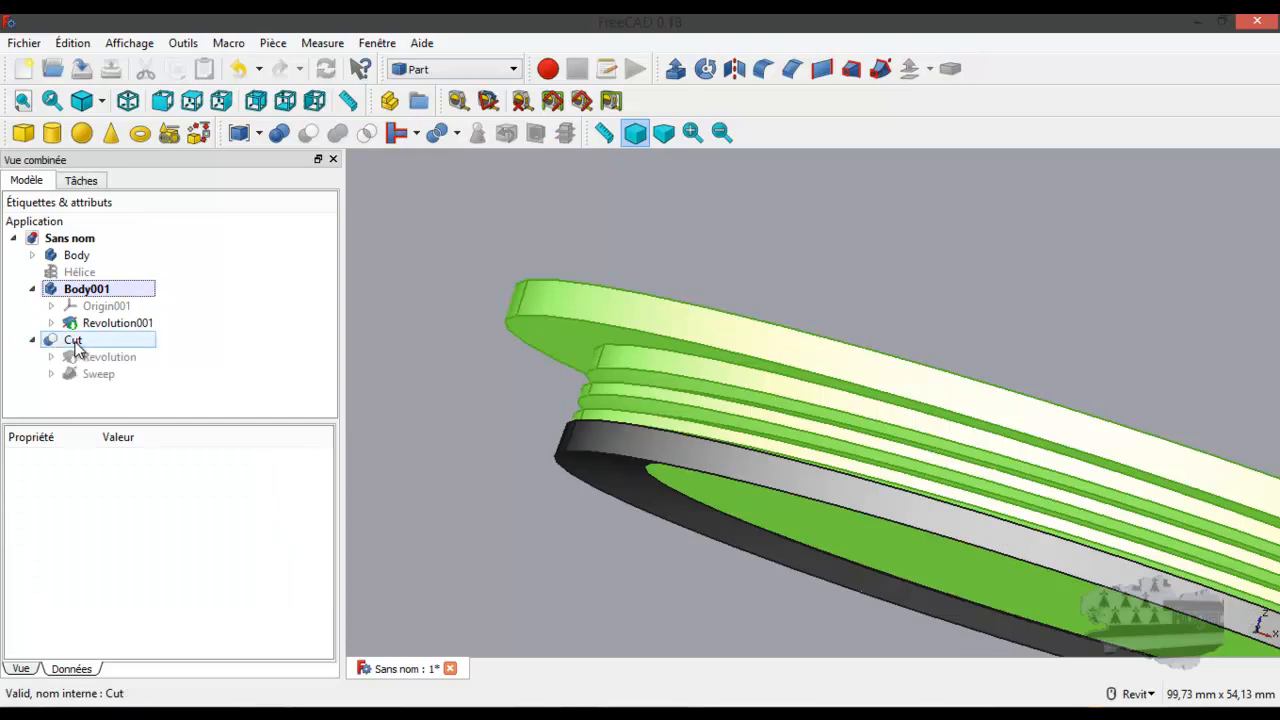
pyautogui.click(73, 341)
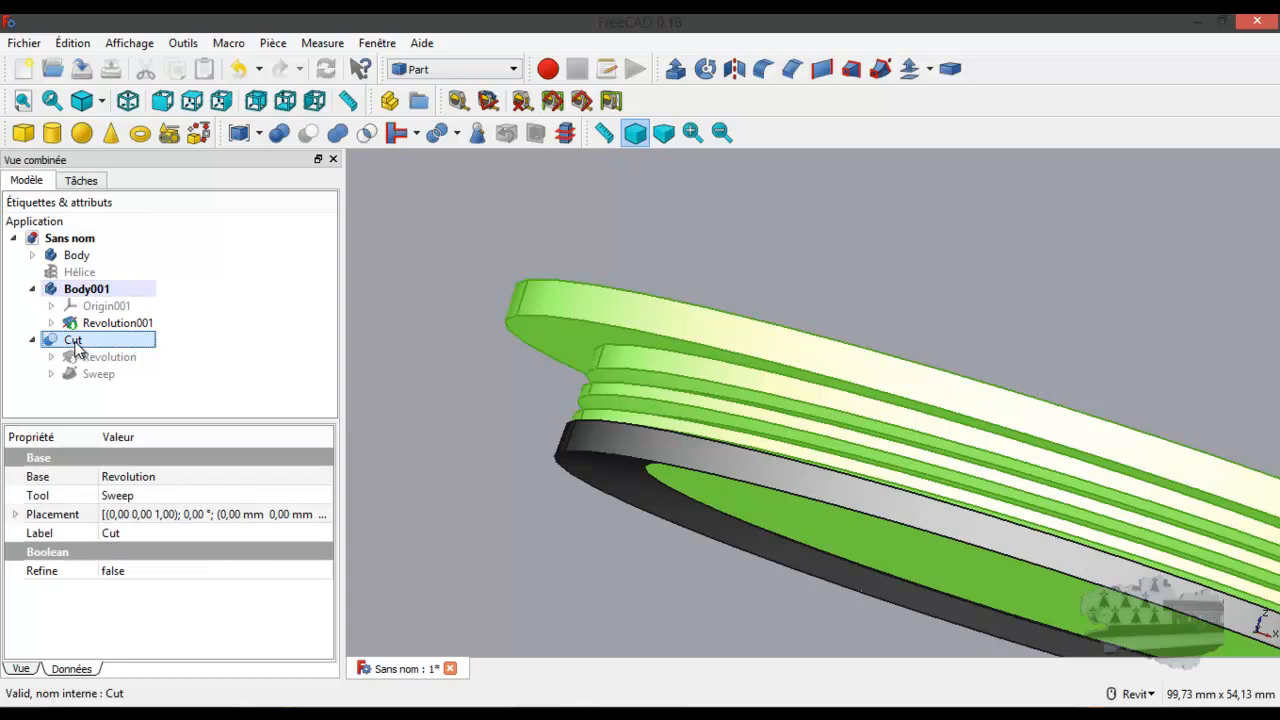
pyautogui.press('Delete')
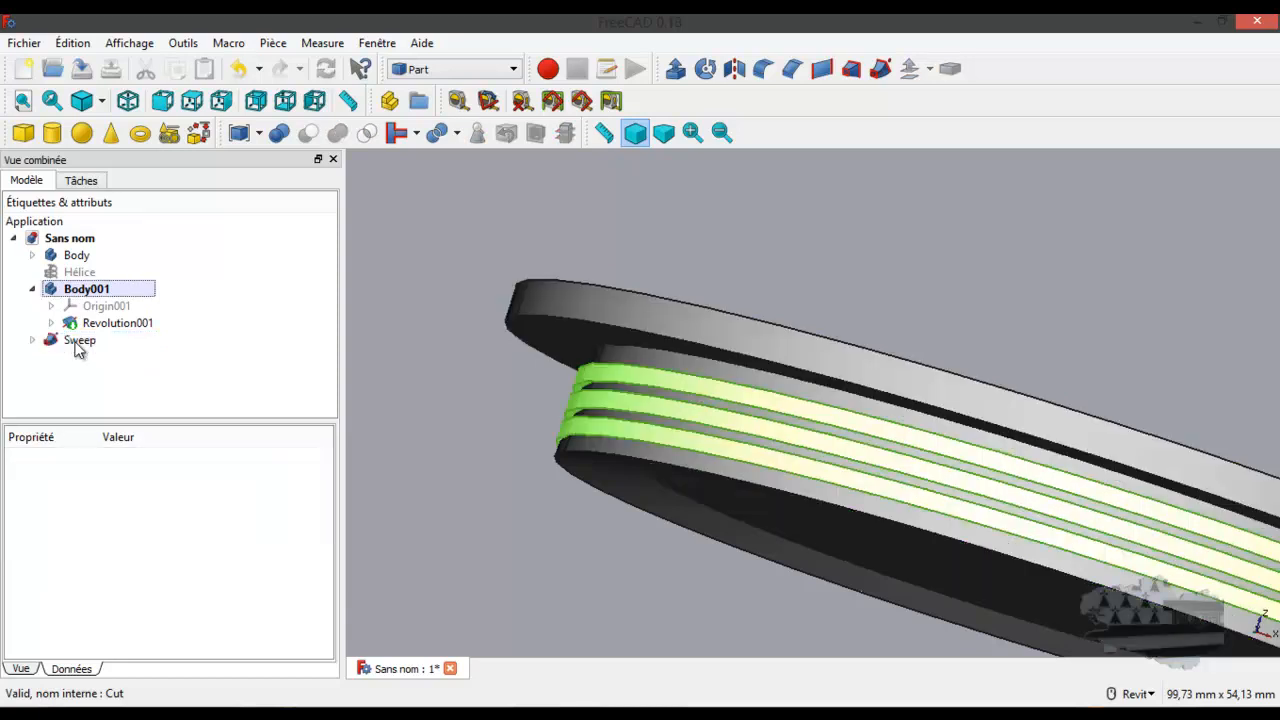
pyautogui.click(64, 290)
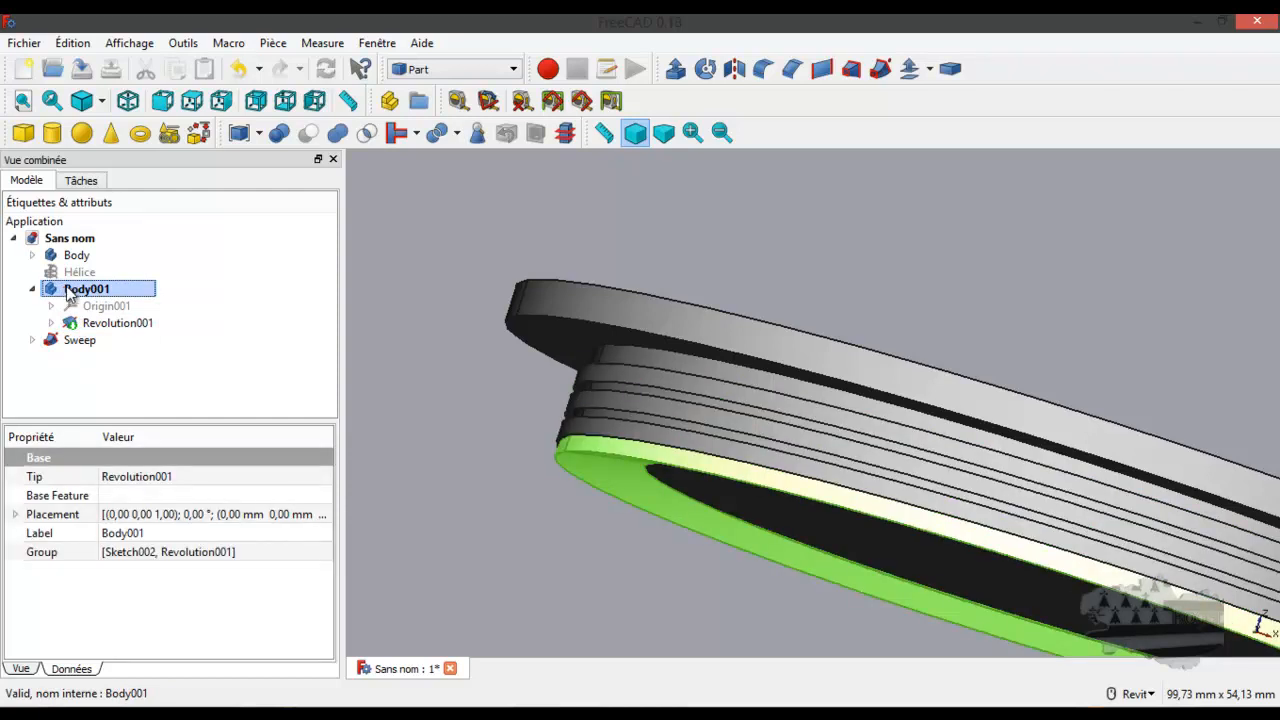
pyautogui.press('Delete')
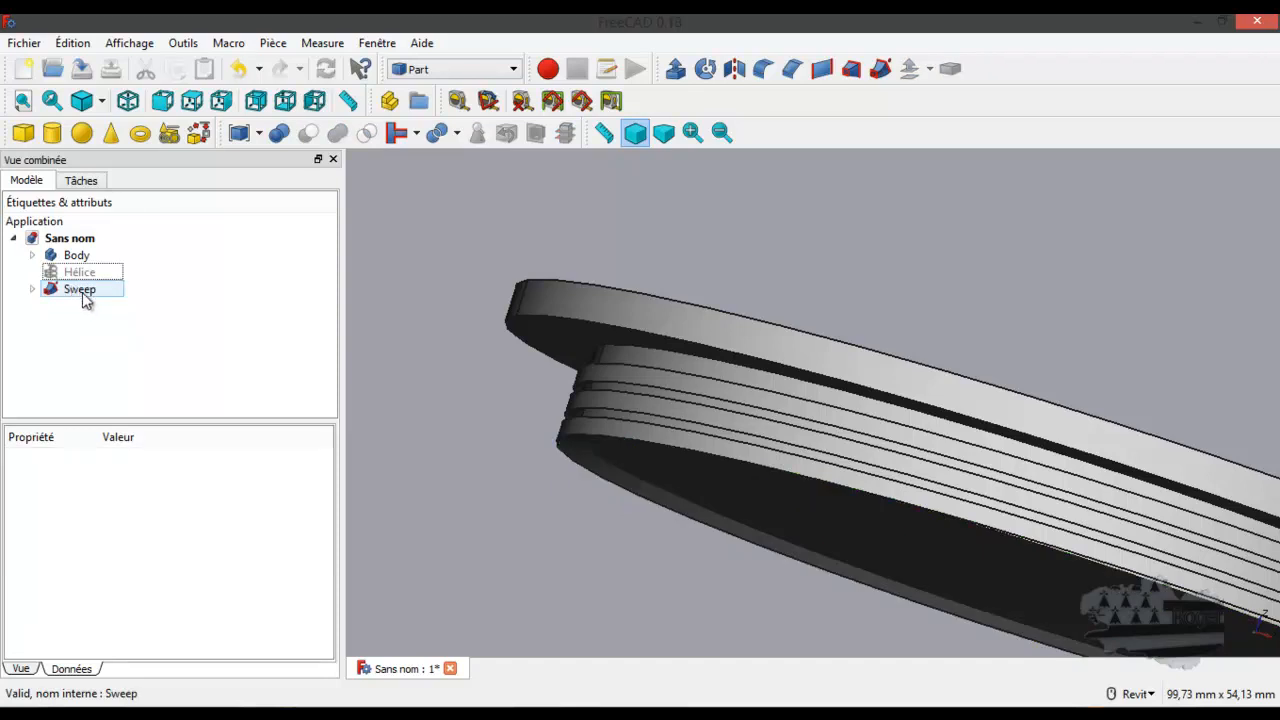
# Step: Cut the helical Sweep out of the whole Body with a boolean subtraction
pyautogui.click(32, 289)
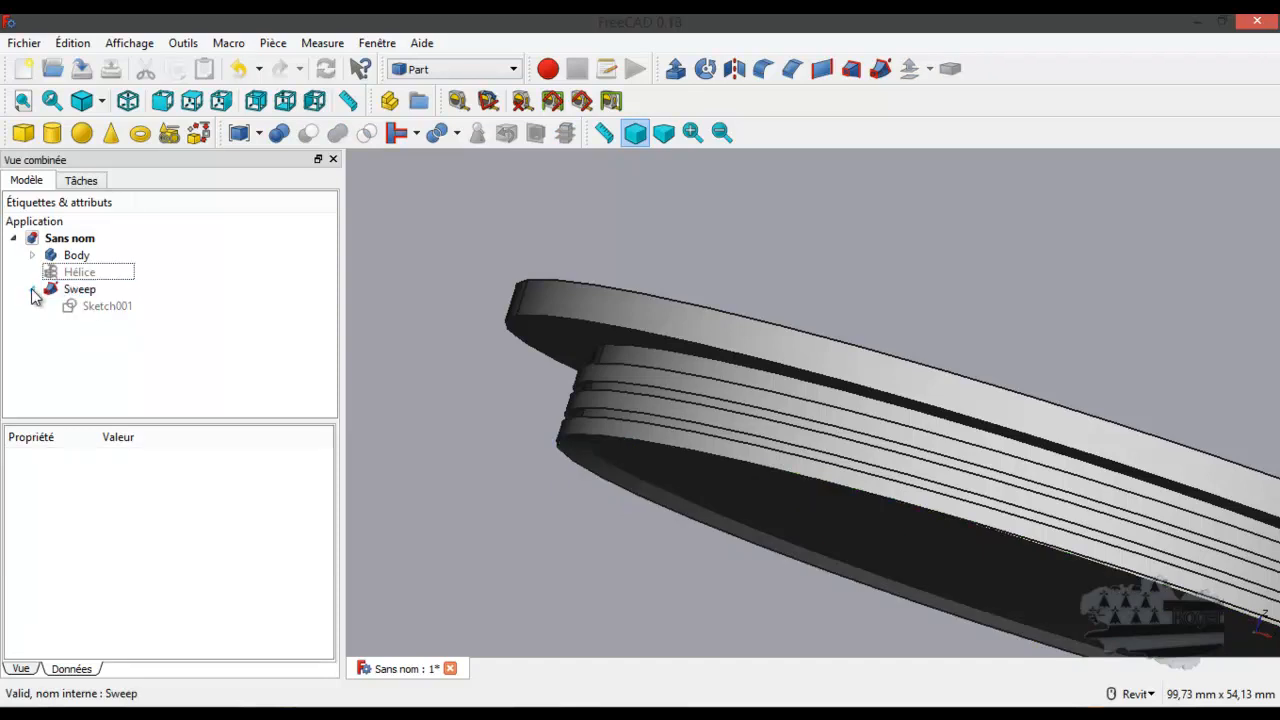
pyautogui.click(72, 256)
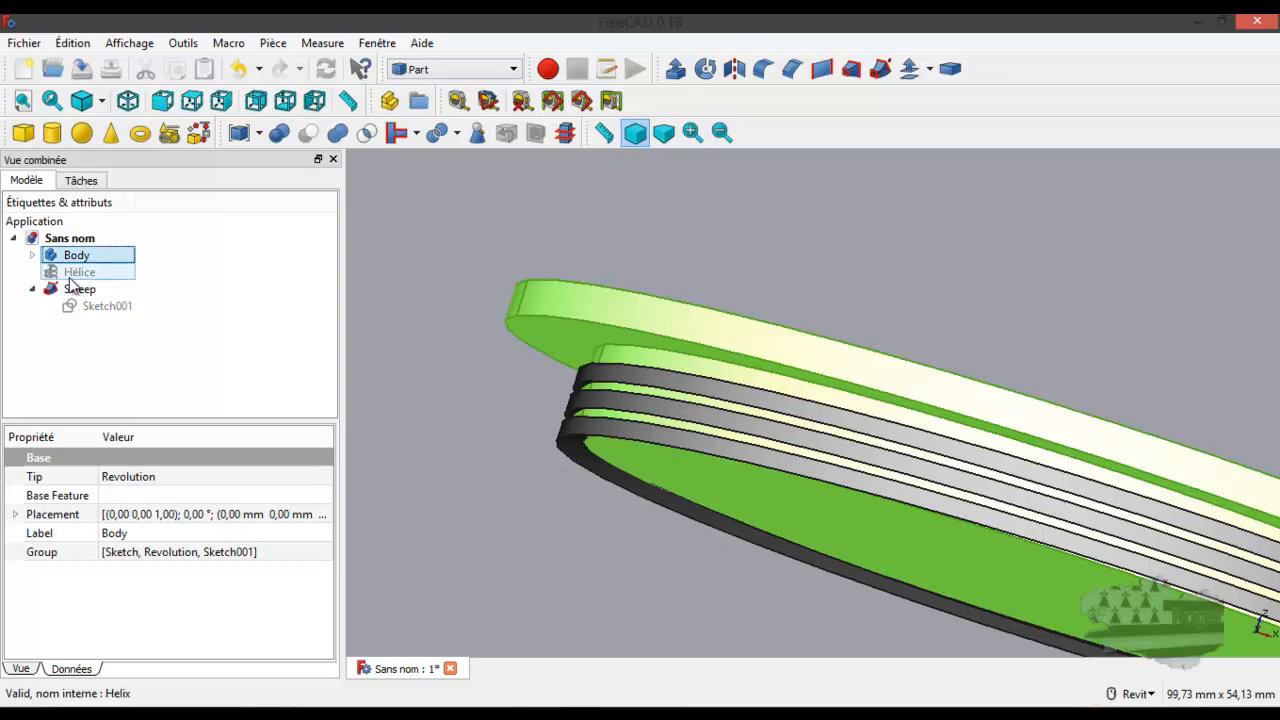
pyautogui.keyDown('ctrl'); pyautogui.click(69, 288); pyautogui.keyUp('ctrl')
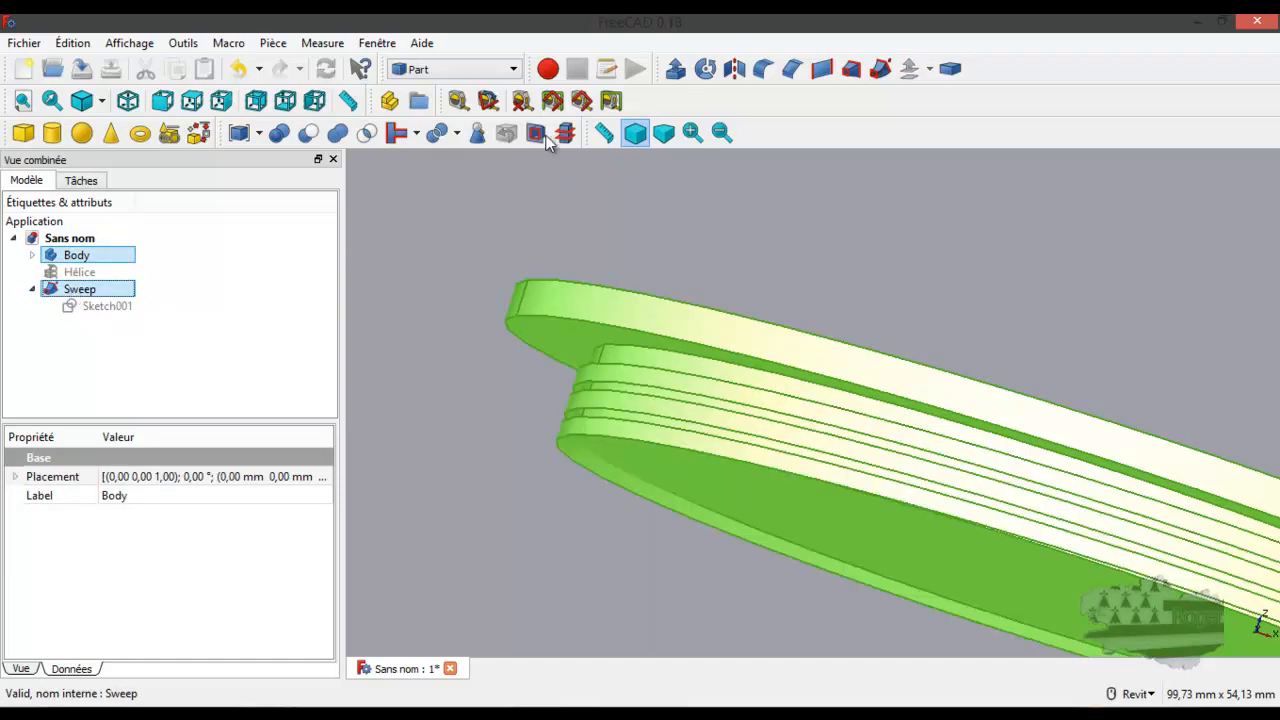
pyautogui.click(311, 133)
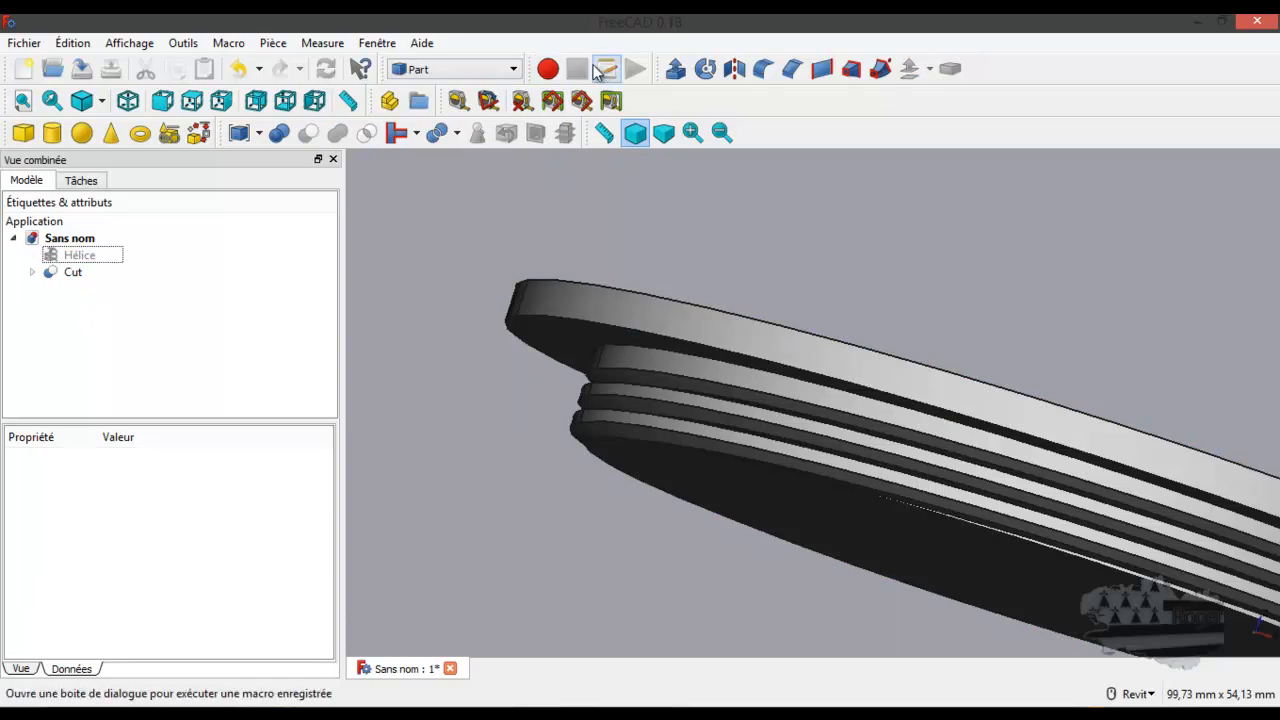
# Step: Create a new body in the Part Design workbench and start a sketch on its XZ plane
pyautogui.click(487, 70)
pyautogui.click(481, 90)
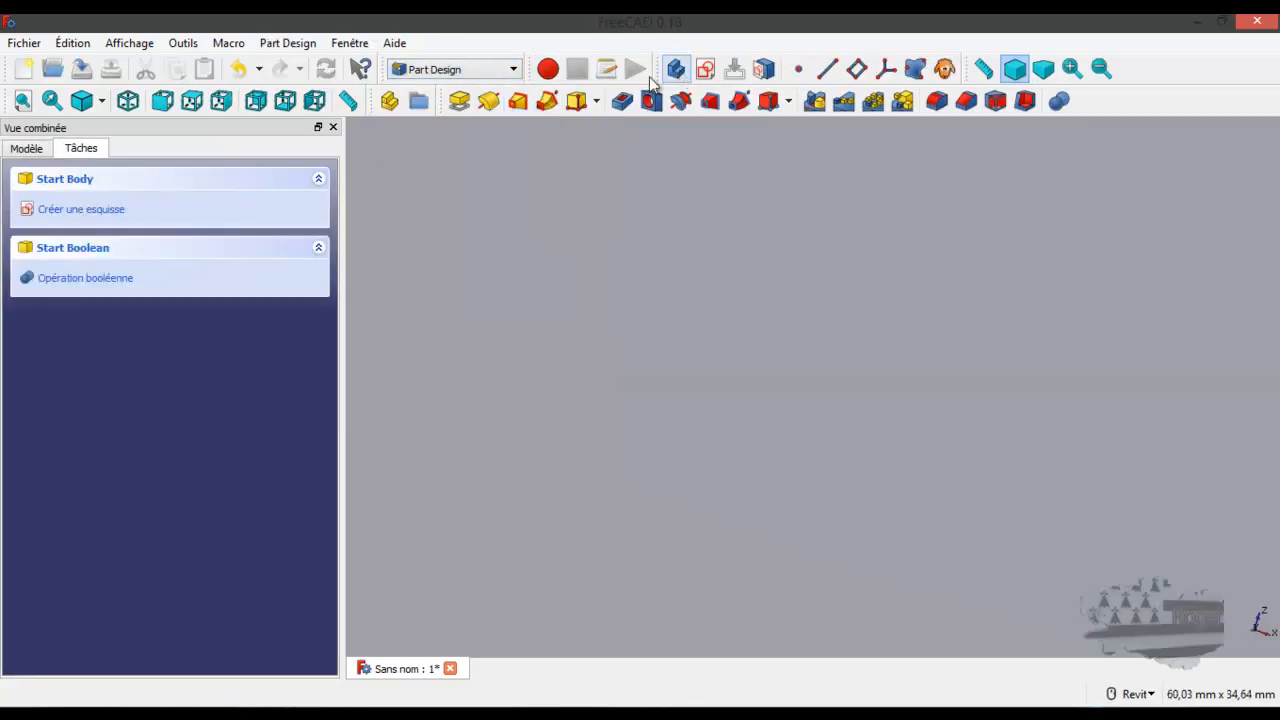
pyautogui.click(104, 210)
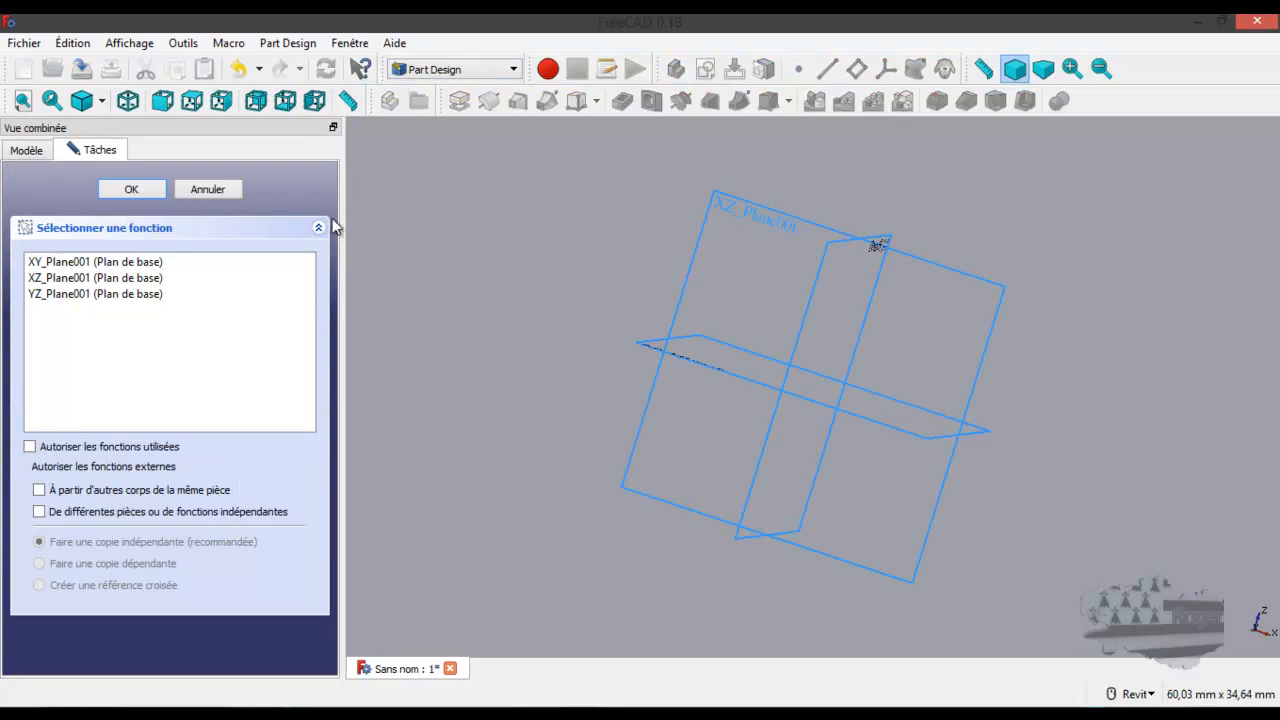
pyautogui.click(721, 208)
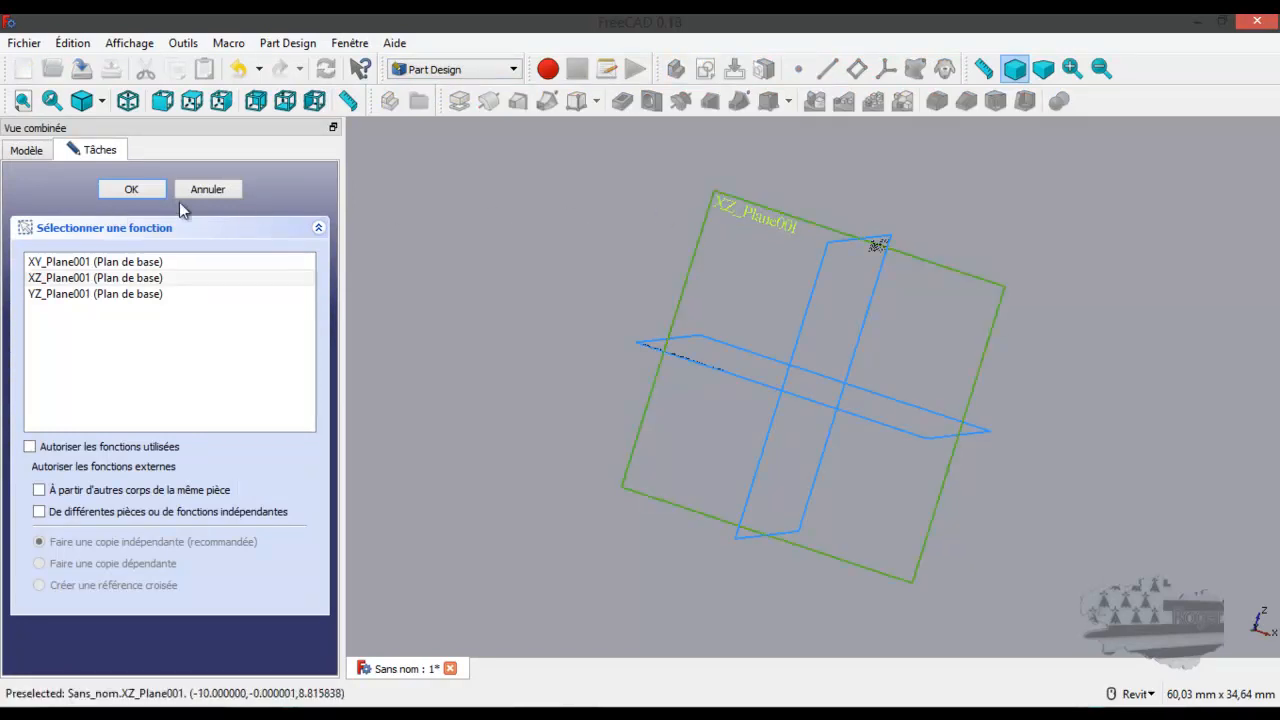
pyautogui.click(131, 190)
# Step: Sketch a closed triangle across the thread's lower outer edge, with corners at about (-50.2, 46.9), (-40.6, 43.4) and (-51, 42.5)
pyautogui.scroll(-5, 528, 468)
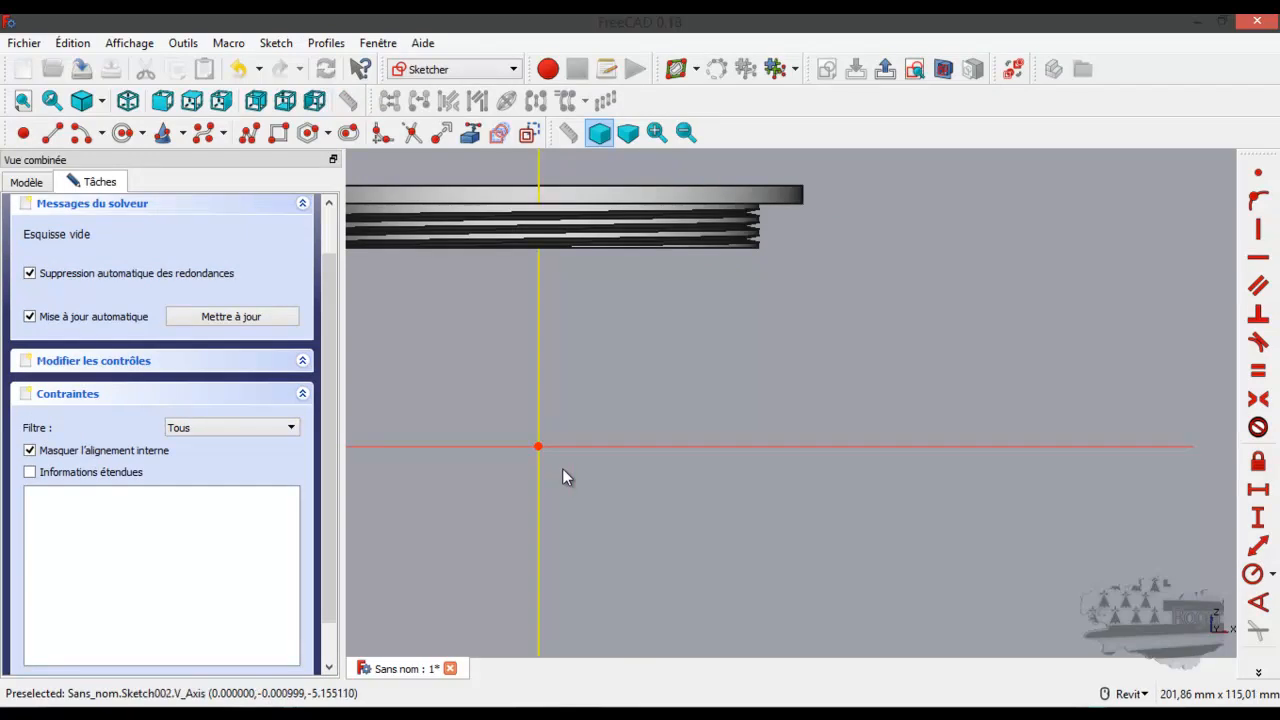
pyautogui.scroll(5, 478, 335)
pyautogui.scroll(4, 595, 545)
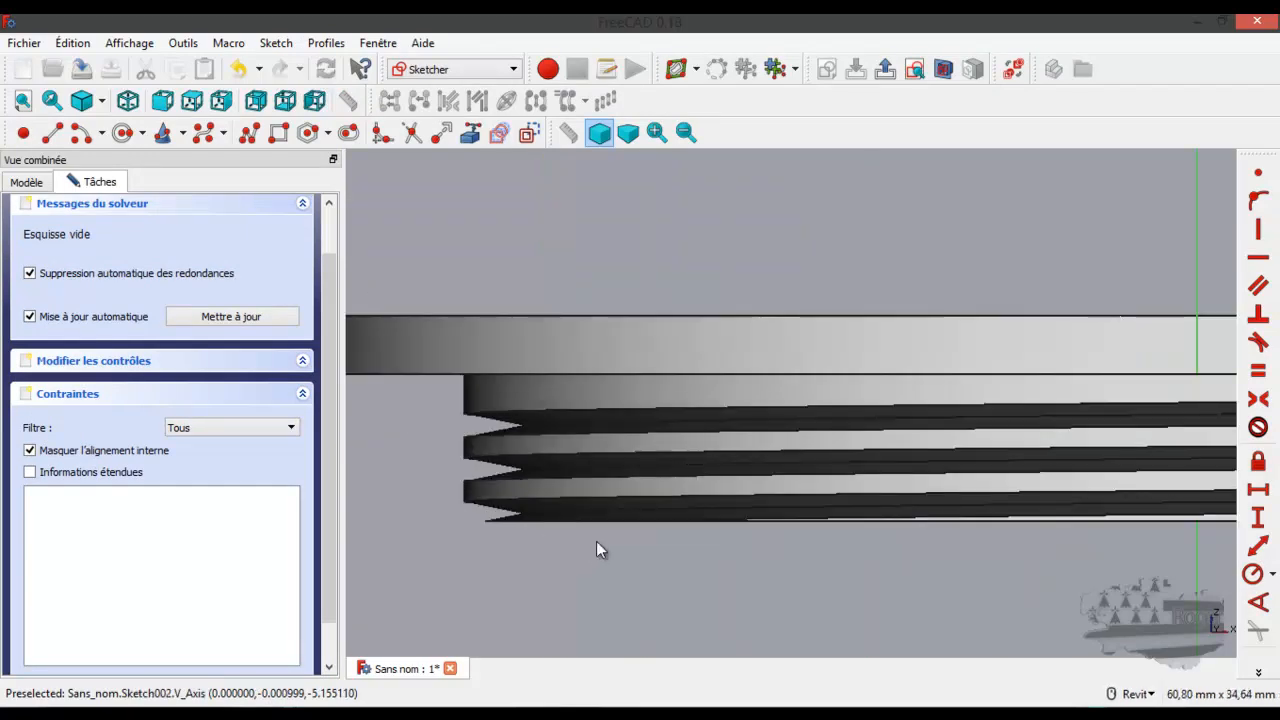
pyautogui.click(249, 132)
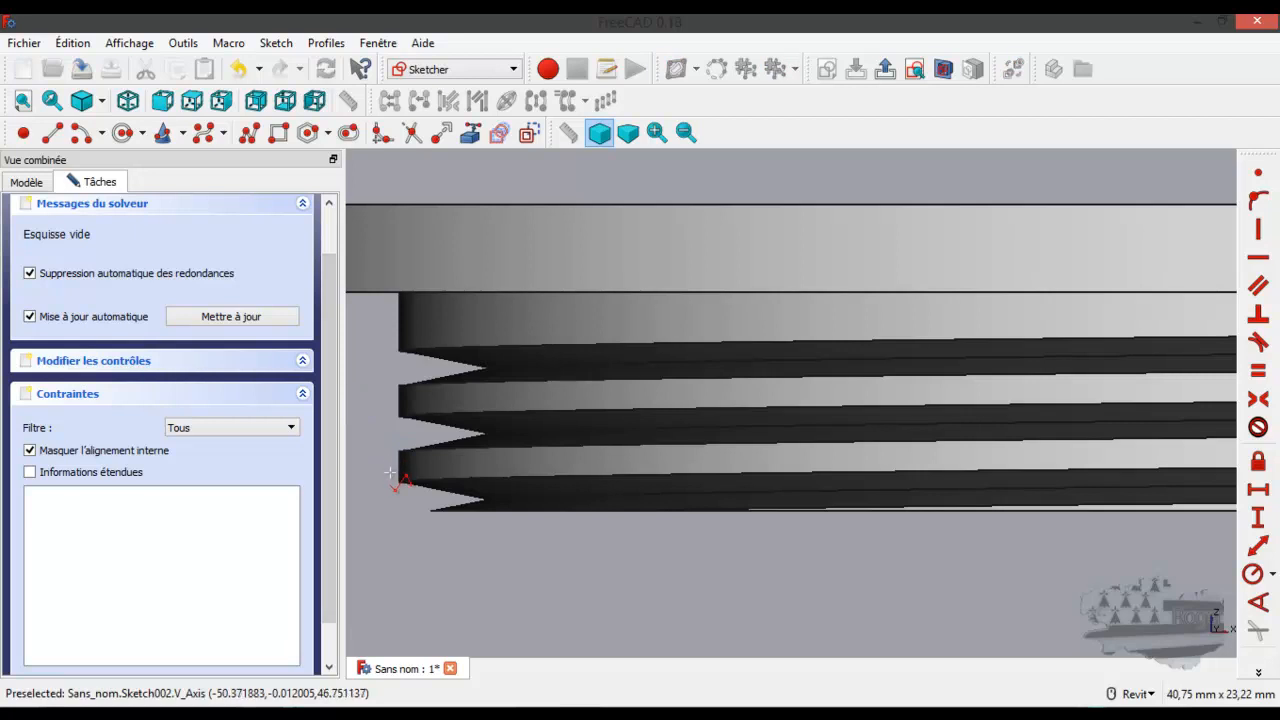
pyautogui.click(392, 470)
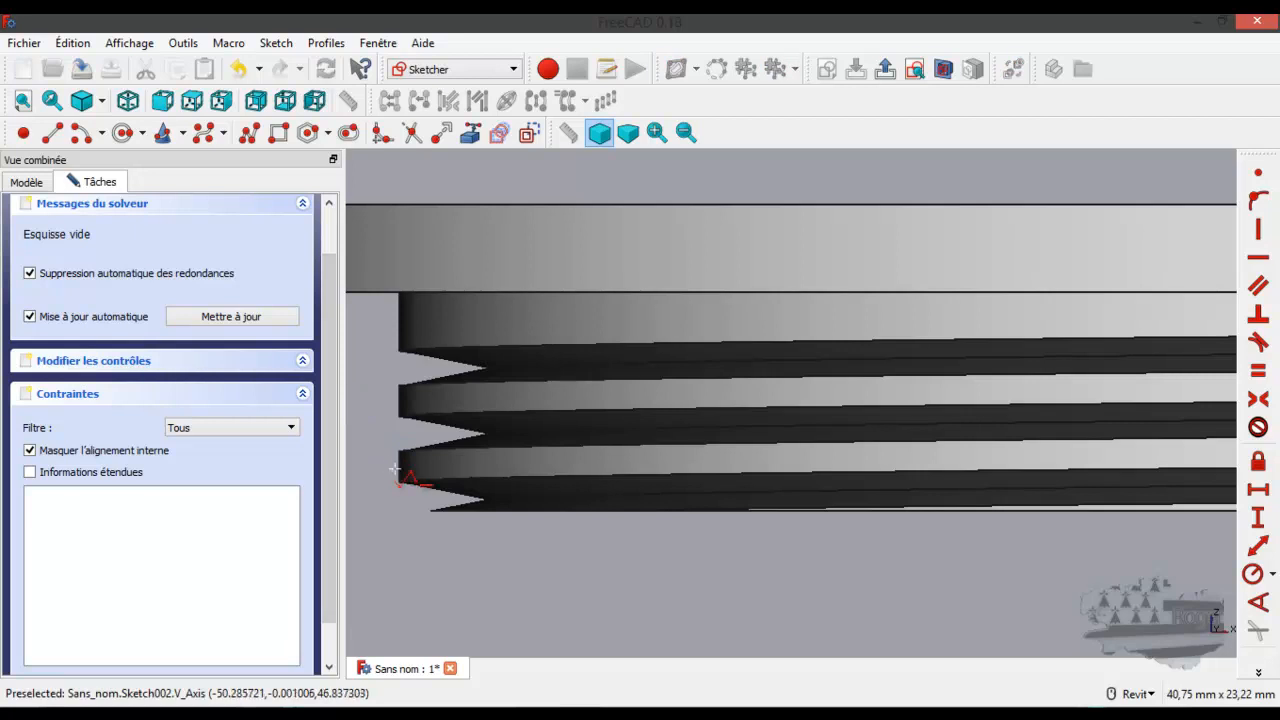
pyautogui.click(604, 546)
pyautogui.click(378, 571)
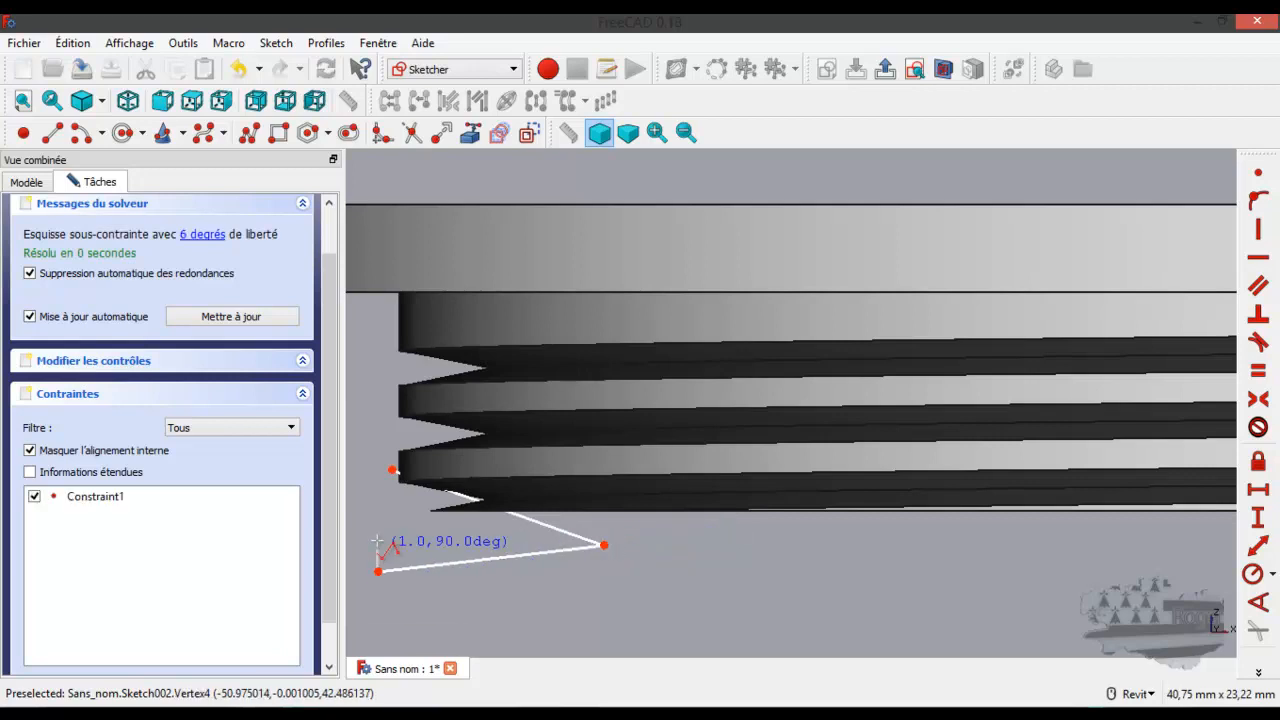
pyautogui.click(393, 470)
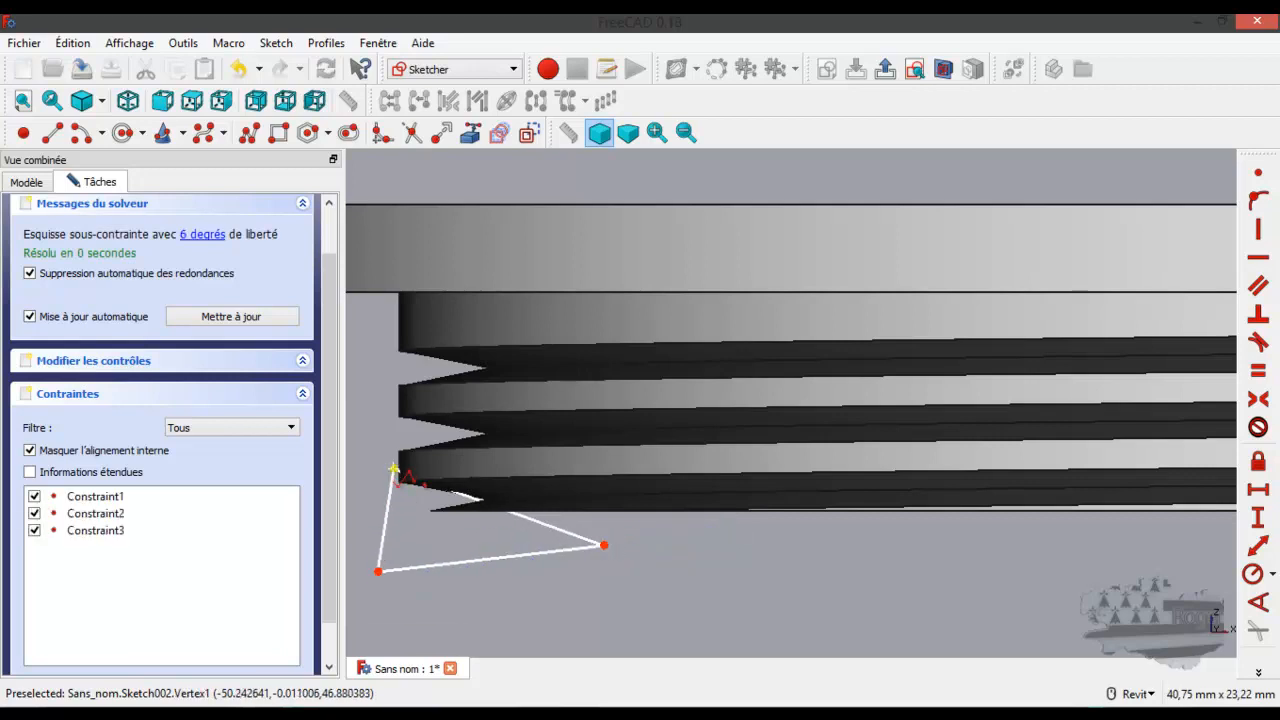
# Step: Move the triangle's upper corner slightly outward and its inner corner closer to the thread's lower edge, and close the sketch
pyautogui.moveTo(391, 469); pyautogui.dragTo(387, 465)
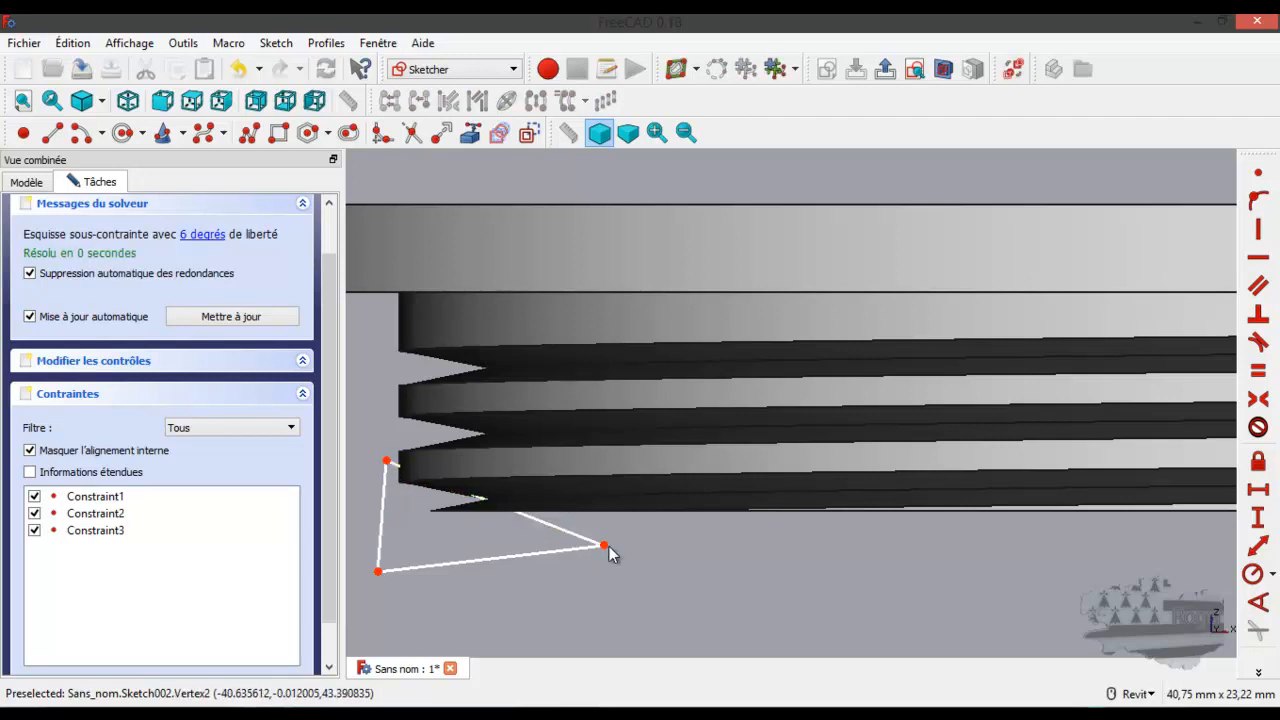
pyautogui.moveTo(609, 546); pyautogui.dragTo(550, 519)
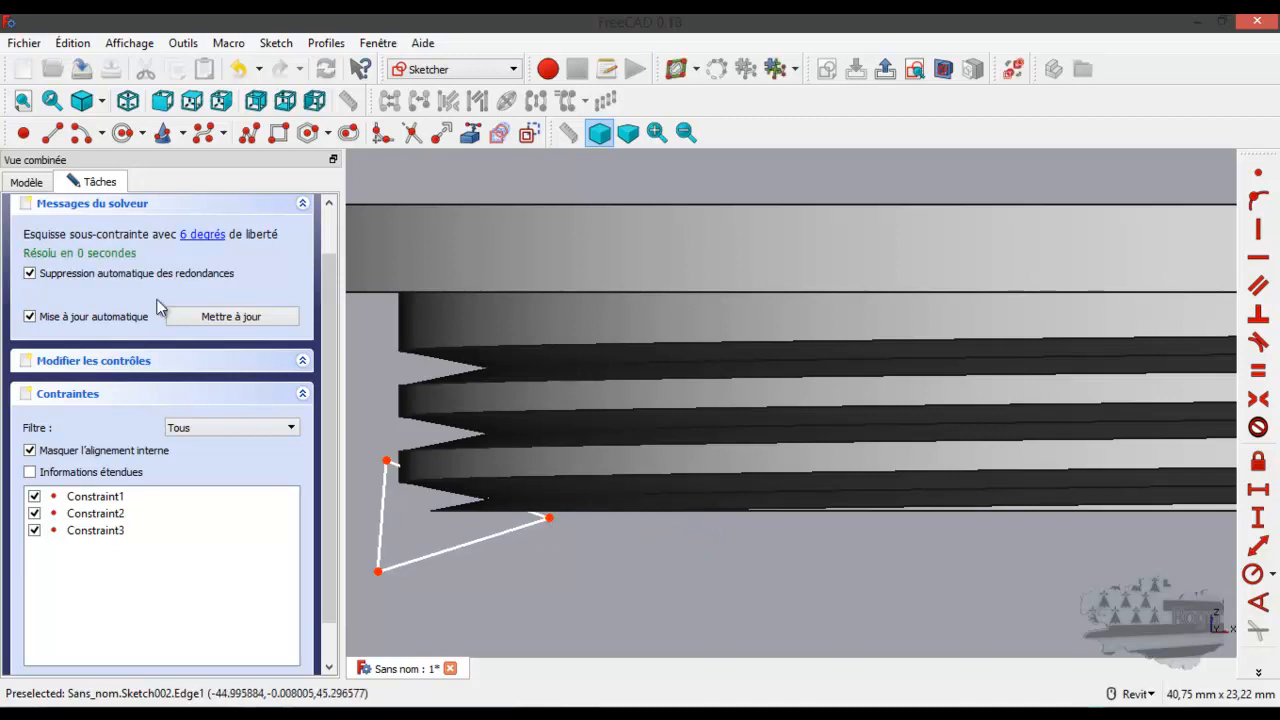
pyautogui.scroll(2, 186, 295)
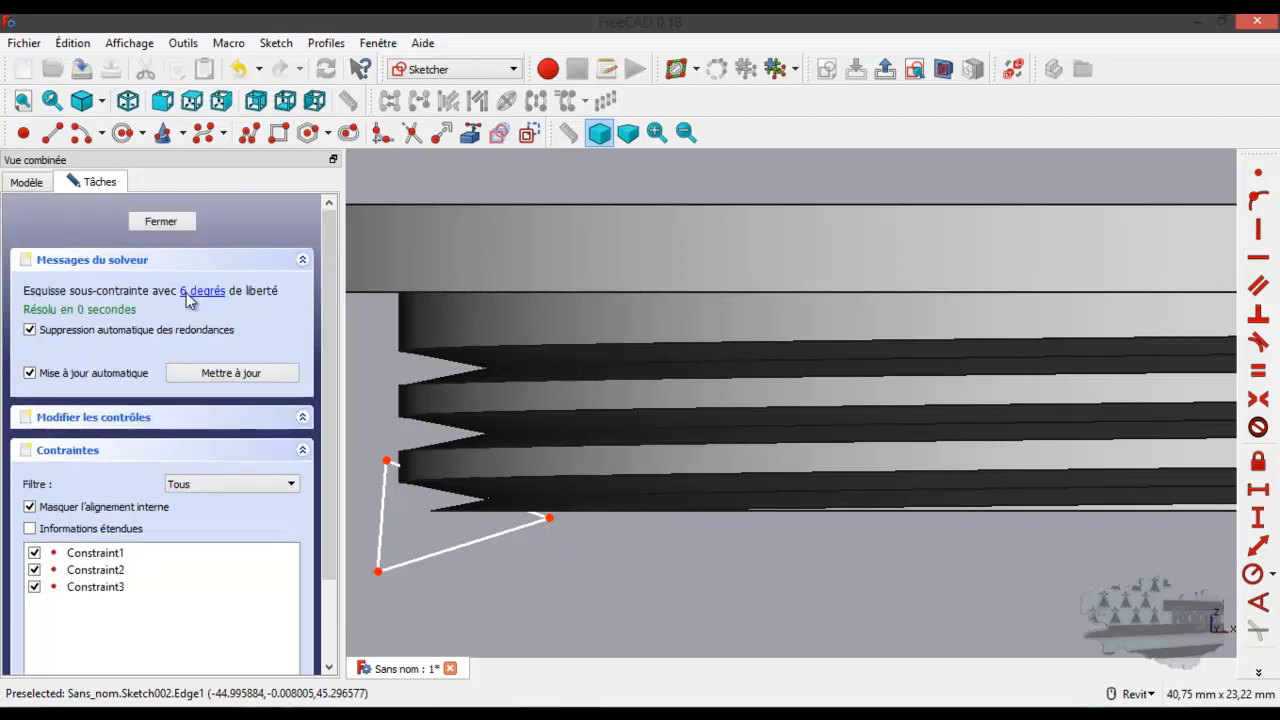
pyautogui.click(158, 221)
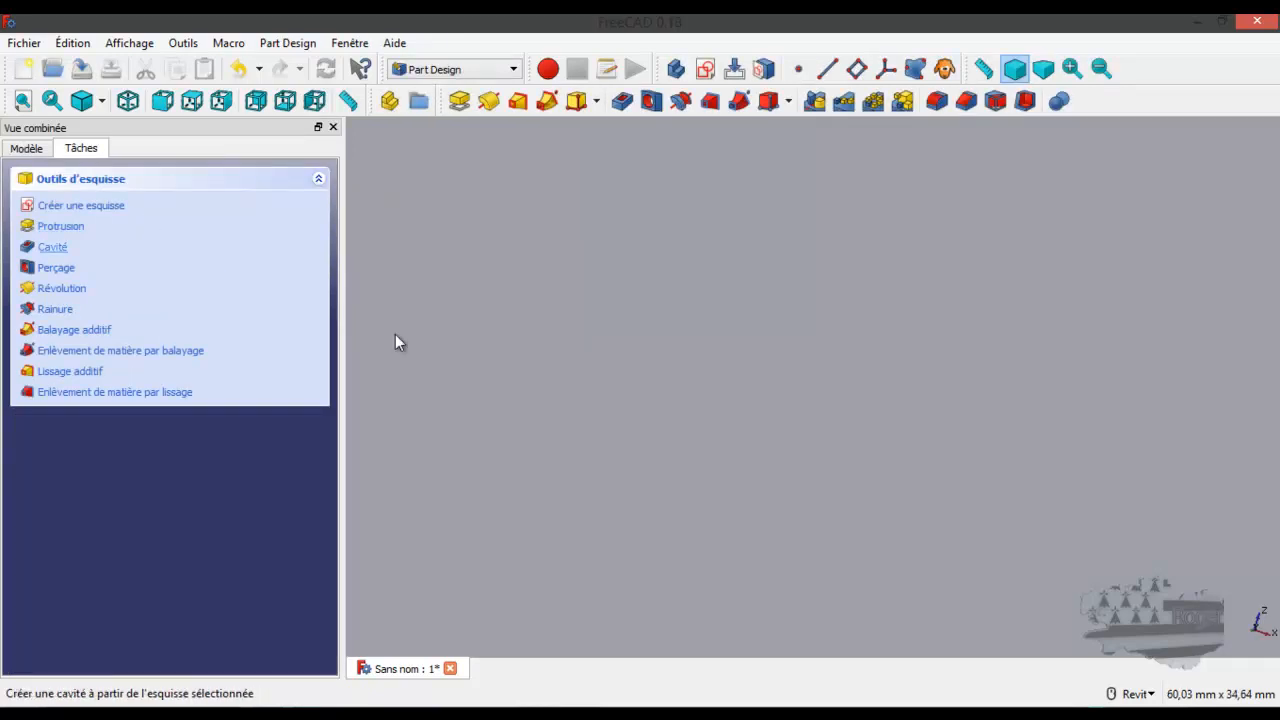
# Step: Revolve the triangular sketch 360° about the vertical sketch axis
pyautogui.scroll(3, 615, 255)
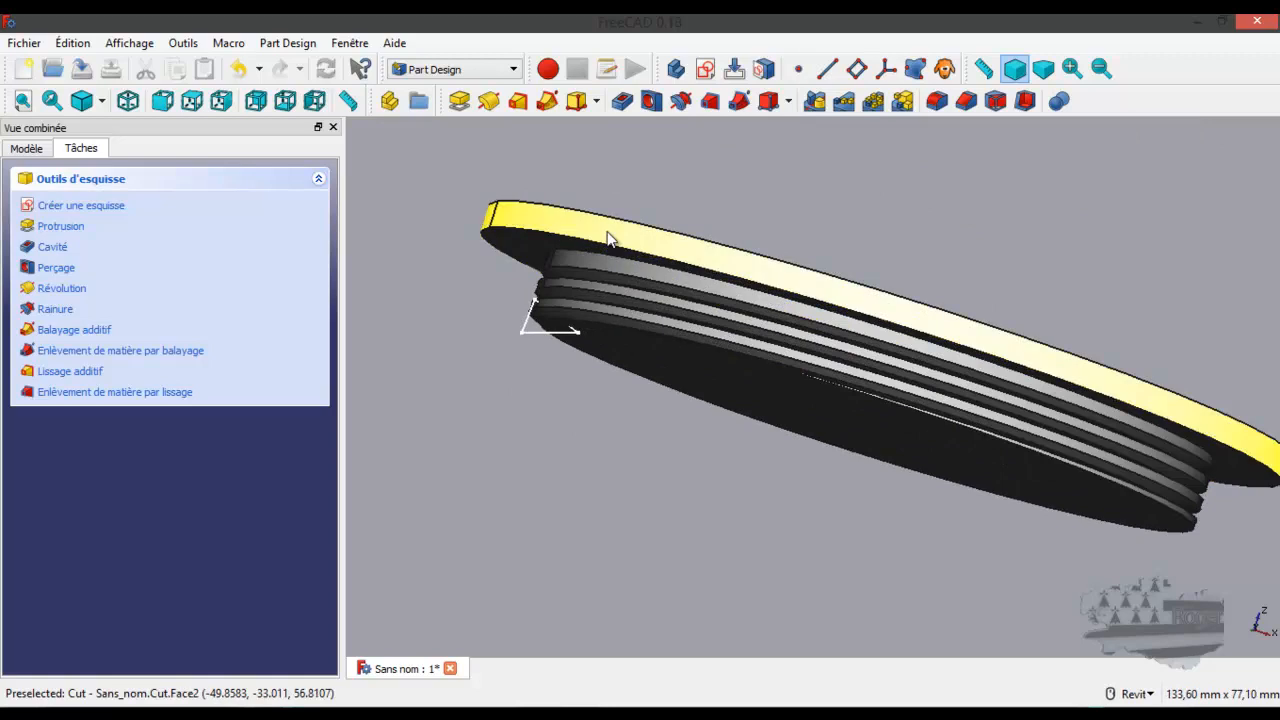
pyautogui.scroll(2, 612, 238)
pyautogui.click(489, 100)
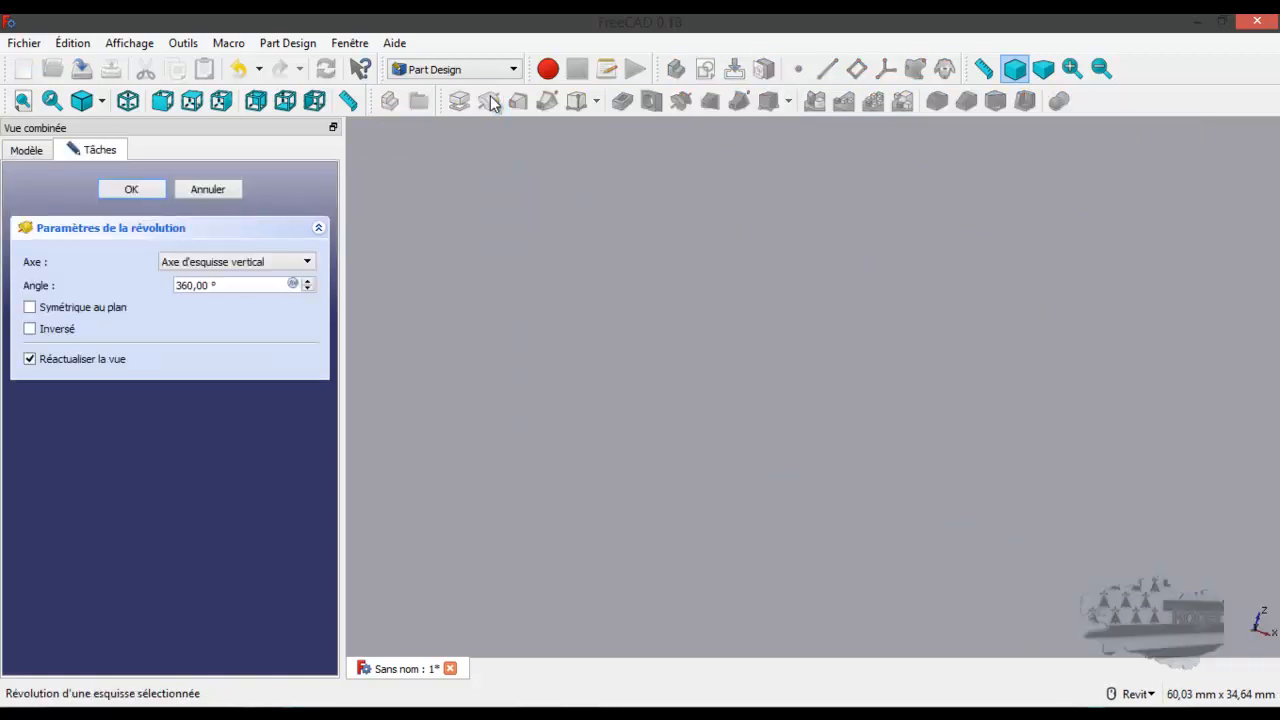
pyautogui.scroll(-5, 694, 382)
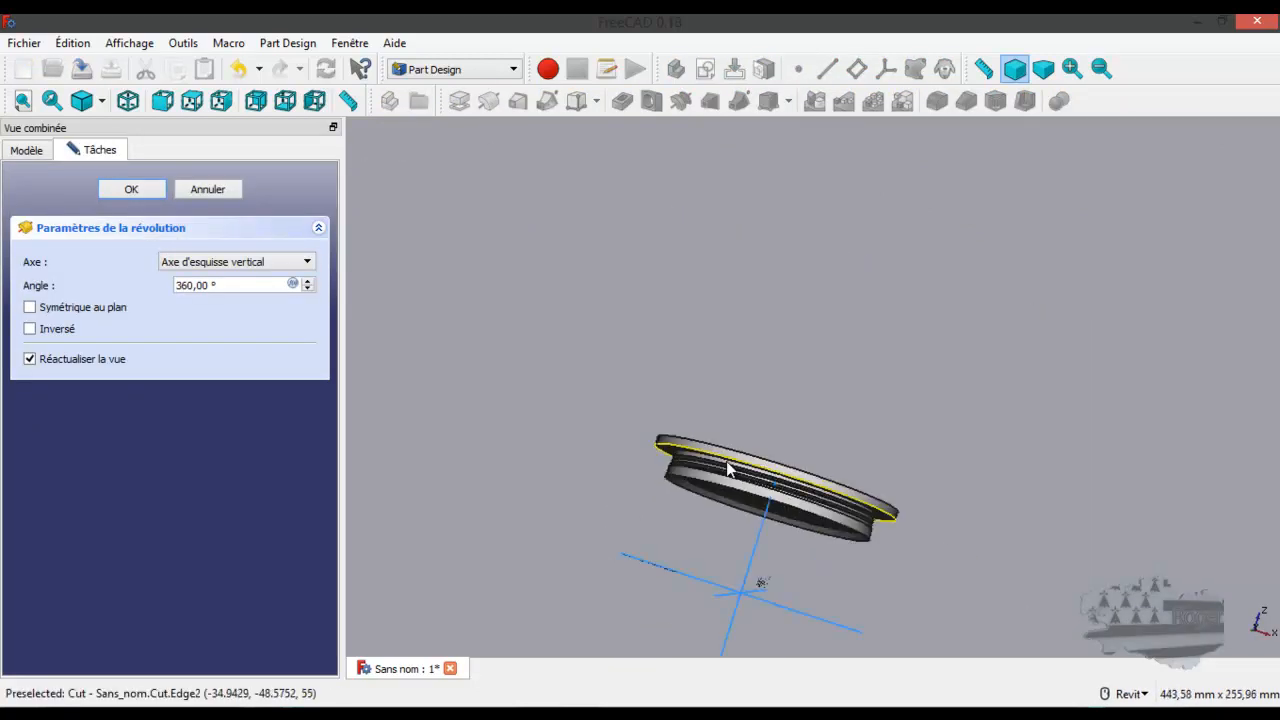
pyautogui.scroll(5, 727, 463)
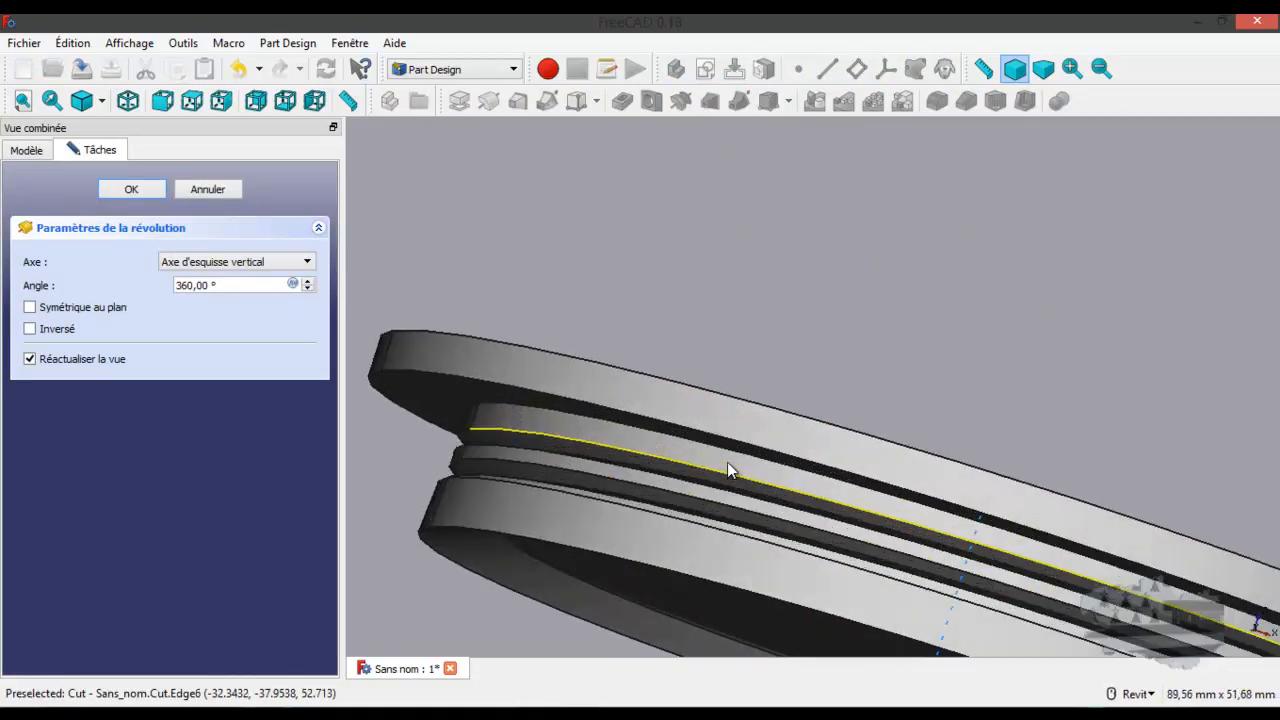
pyautogui.click(122, 190)
# Step: Subtract Revolution001 from the threaded Cut with a Part workbench boolean, accepting the use of non-solid shapes
pyautogui.click(28, 148)
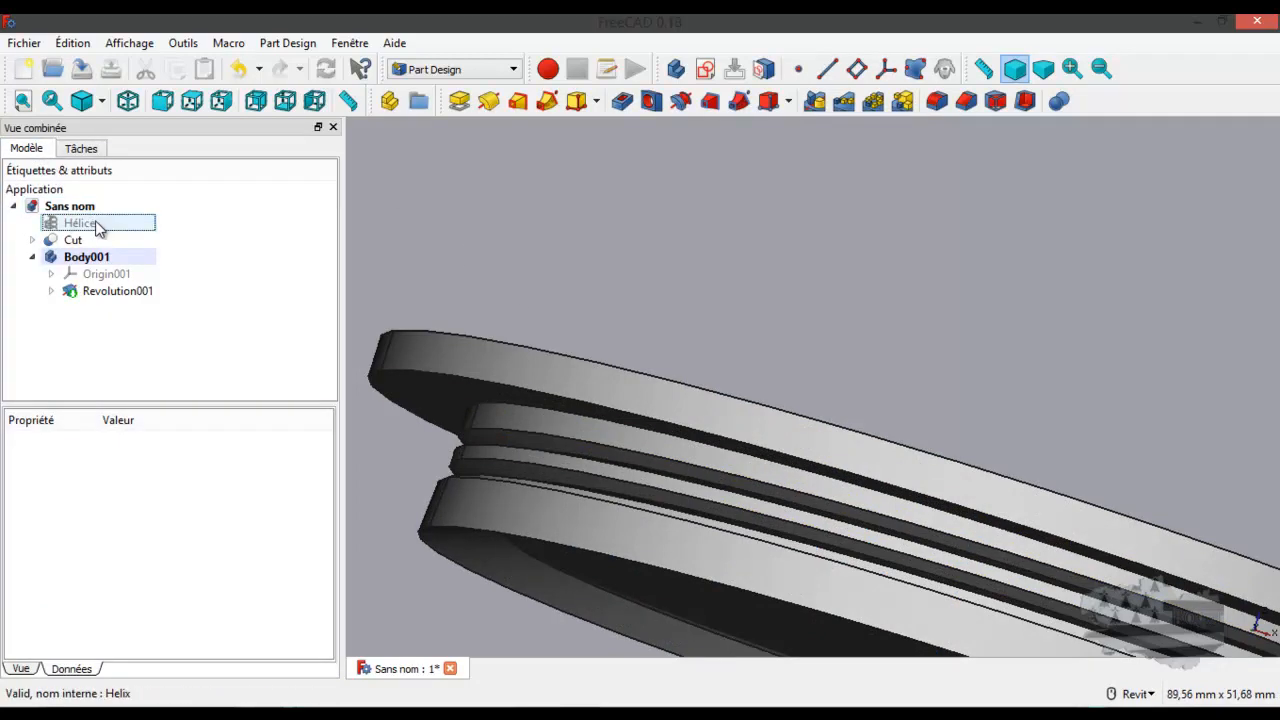
pyautogui.click(68, 241)
pyautogui.keyDown('ctrl'); pyautogui.click(88, 290); pyautogui.keyUp('ctrl')
pyautogui.click(498, 69)
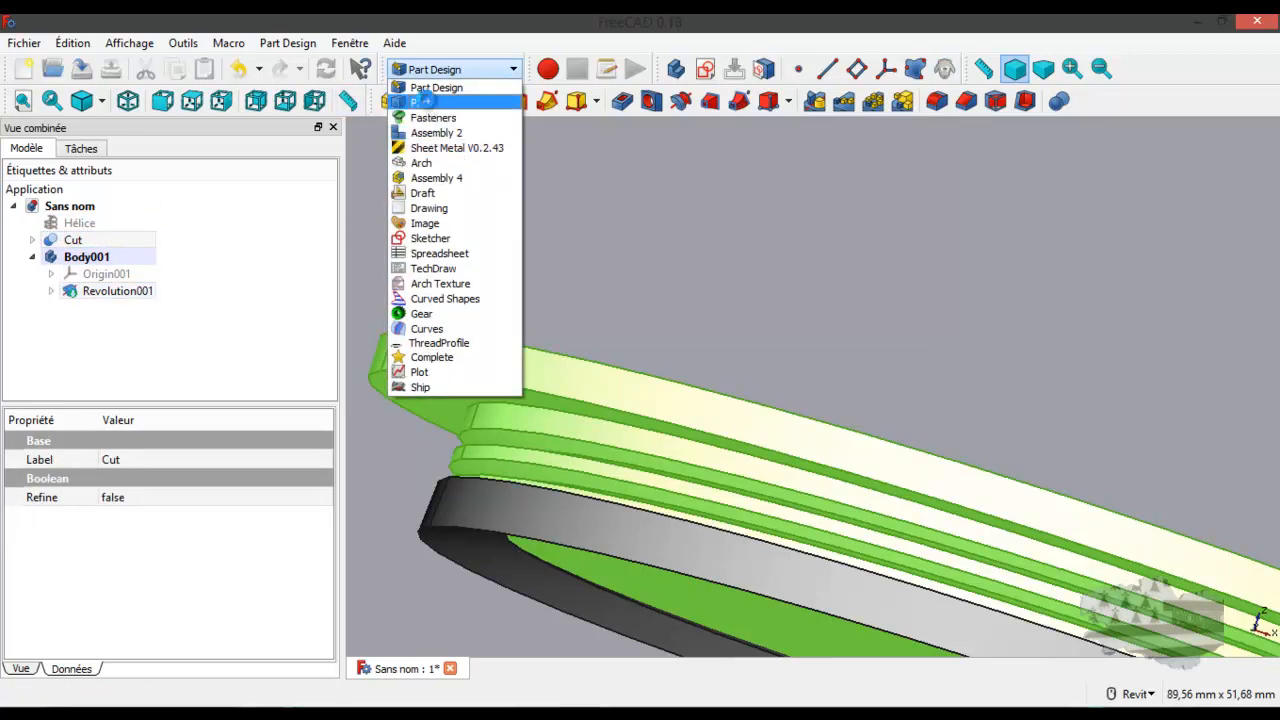
pyautogui.click(420, 102)
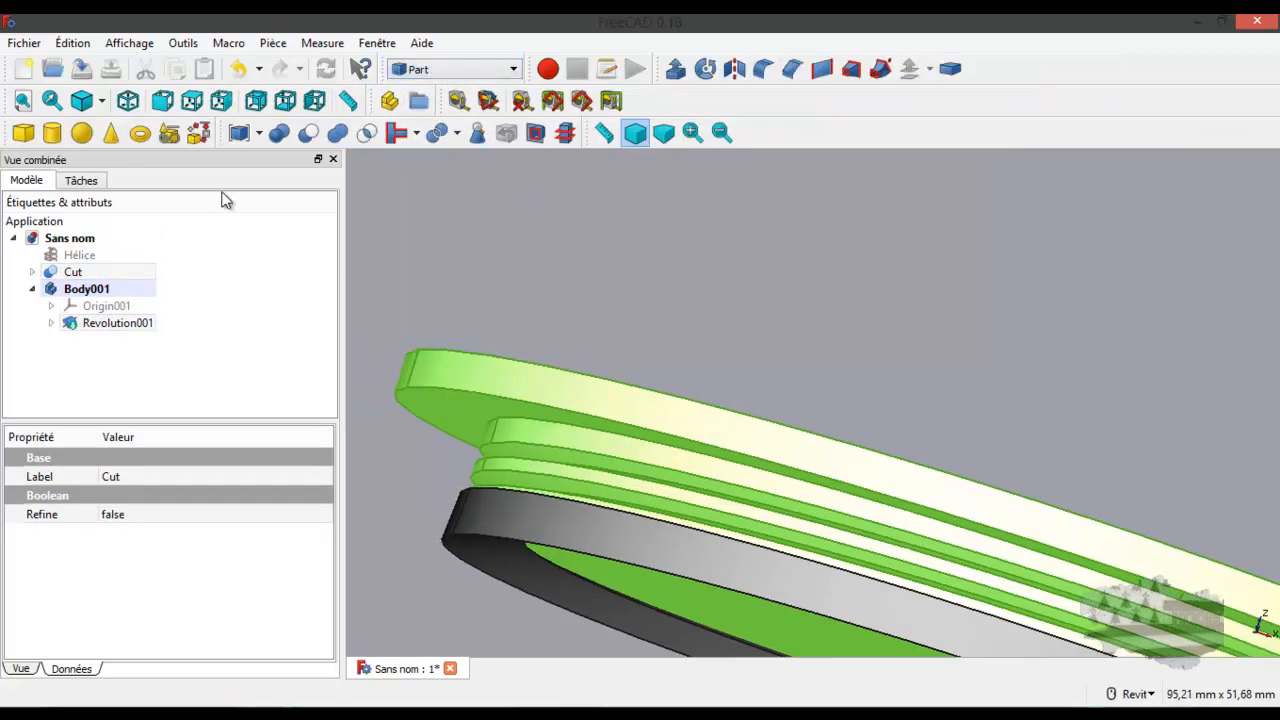
pyautogui.click(65, 276)
pyautogui.keyDown('ctrl'); pyautogui.click(86, 324); pyautogui.keyUp('ctrl')
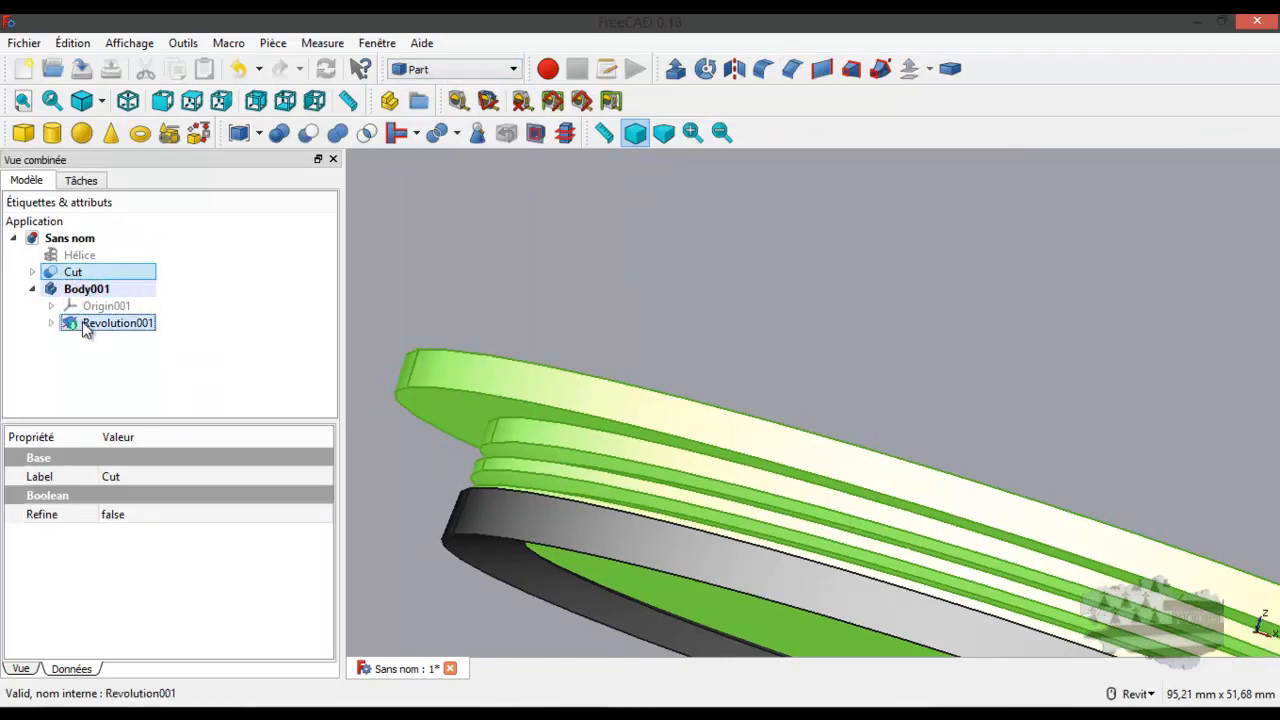
pyautogui.click(308, 132)
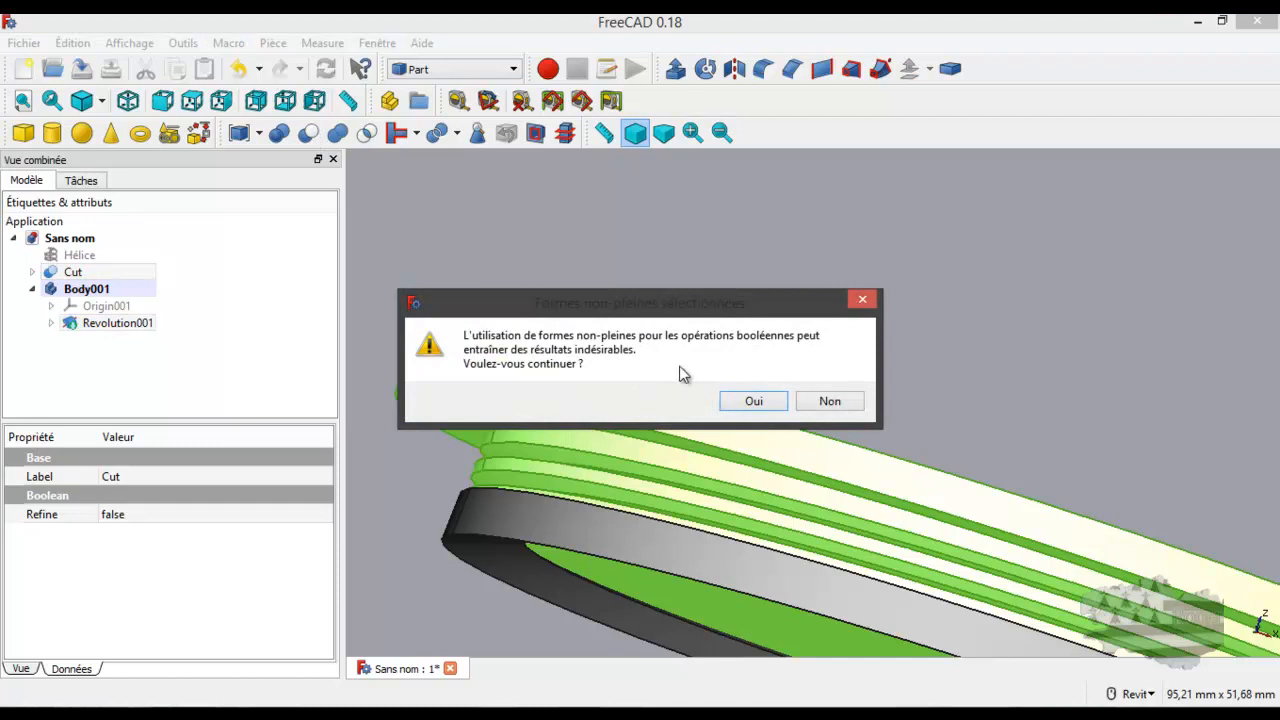
pyautogui.click(750, 401)
# Step: Examine the trimmed lower end of the thread all around the part, from below and from the side
pyautogui.scroll(-4, 550, 399)
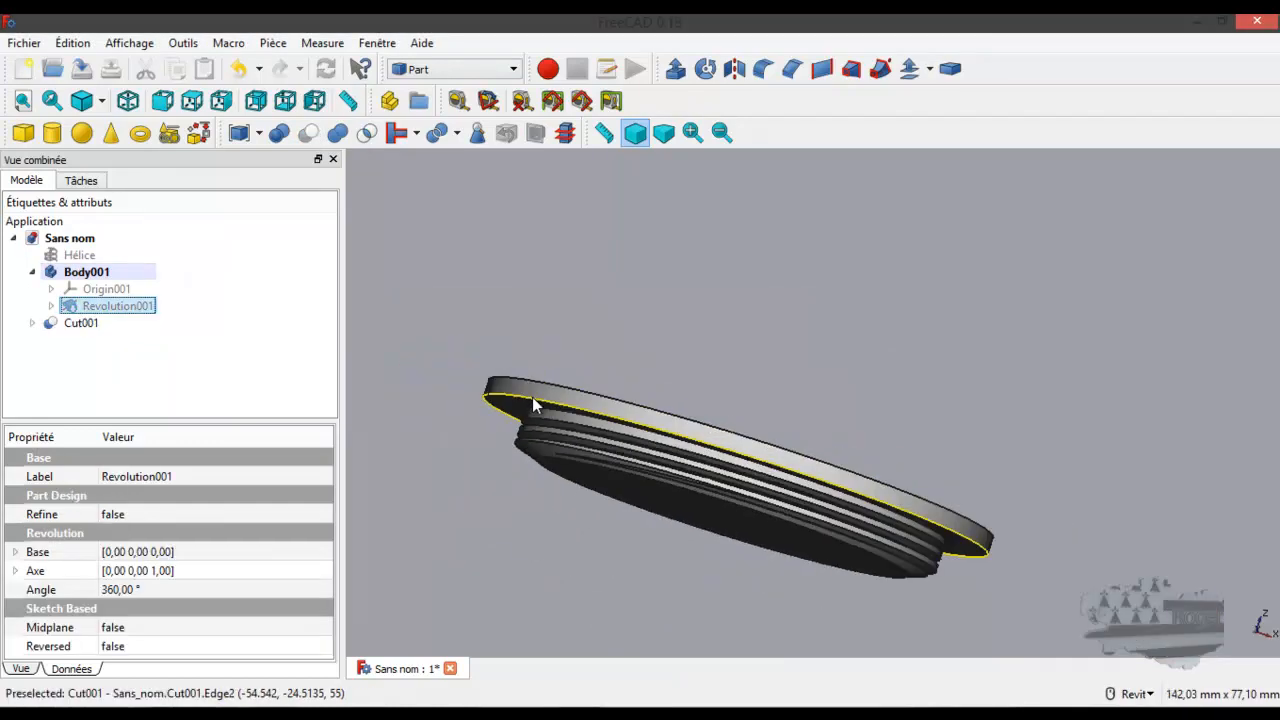
pyautogui.scroll(2, 926, 538)
pyautogui.scroll(-2, 926, 538)
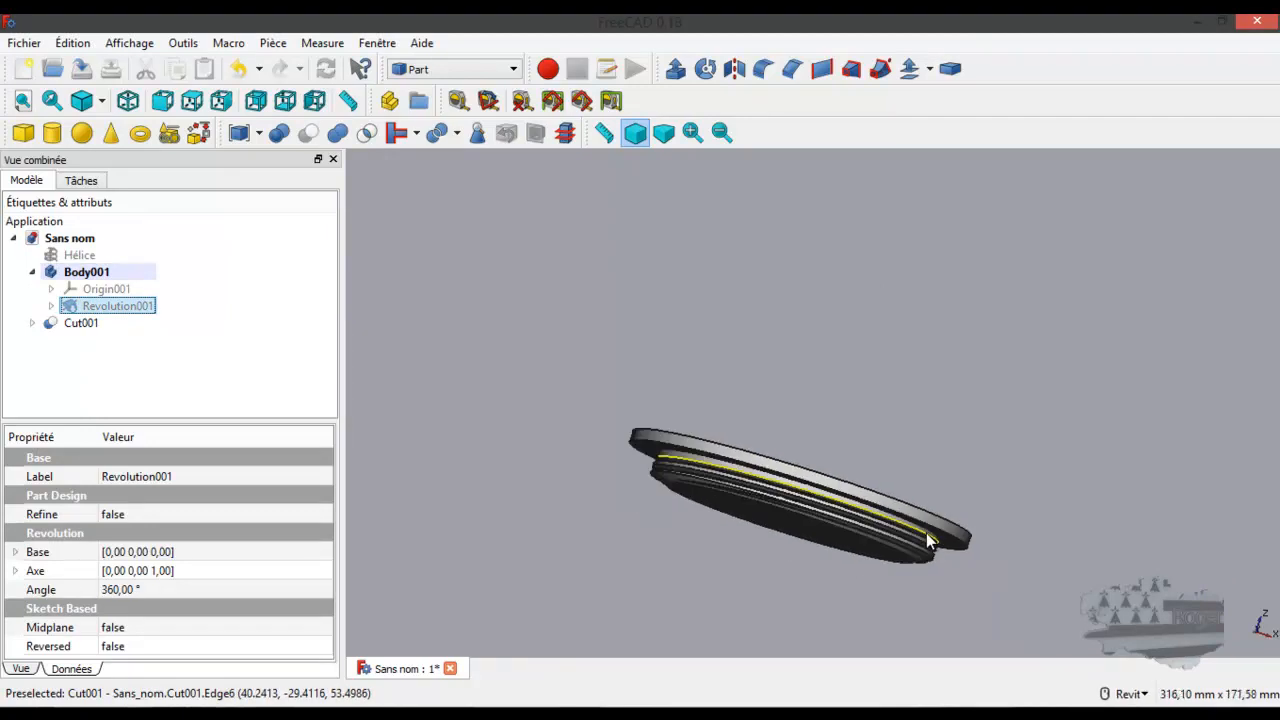
pyautogui.keyDown('shift'); pyautogui.moveTo(857, 523); pyautogui.dragTo(812, 509, button='middle'); pyautogui.keyUp('shift')
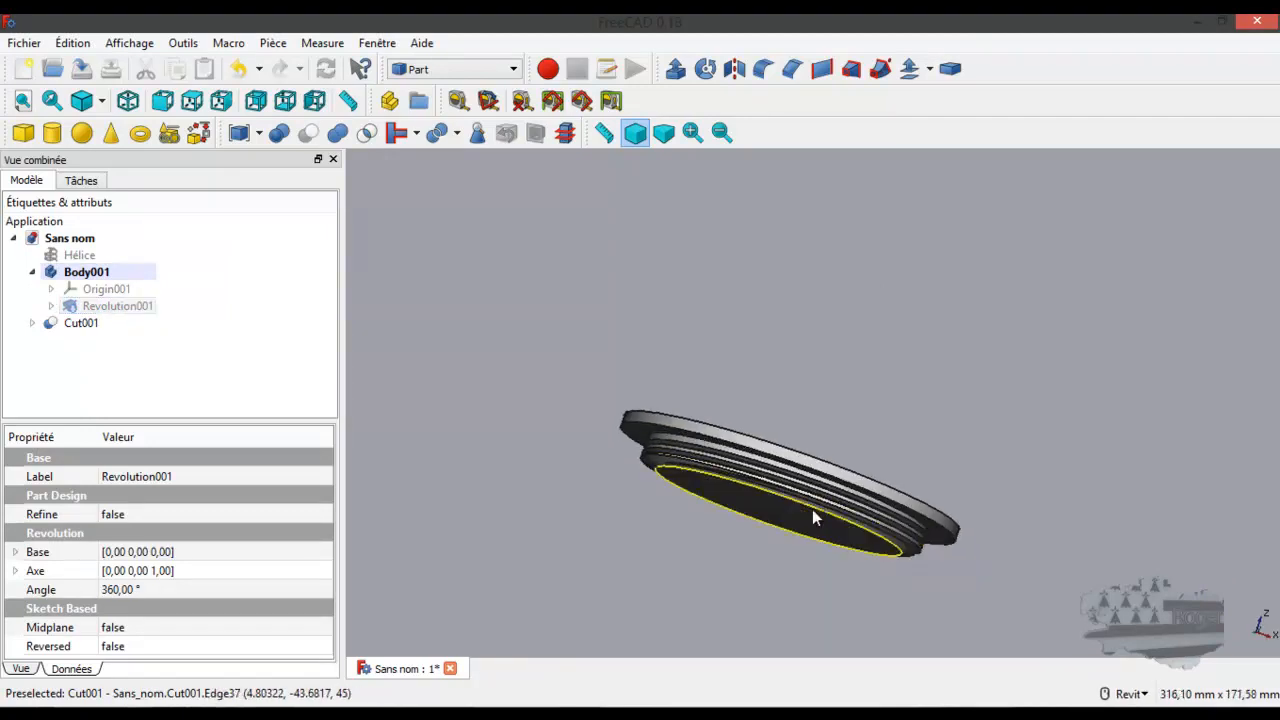
pyautogui.scroll(5, 812, 507)
pyautogui.keyDown('shift'); pyautogui.moveTo(878, 472); pyautogui.dragTo(991, 471, button='middle'); pyautogui.keyUp('shift')
pyautogui.scroll(2, 898, 480)
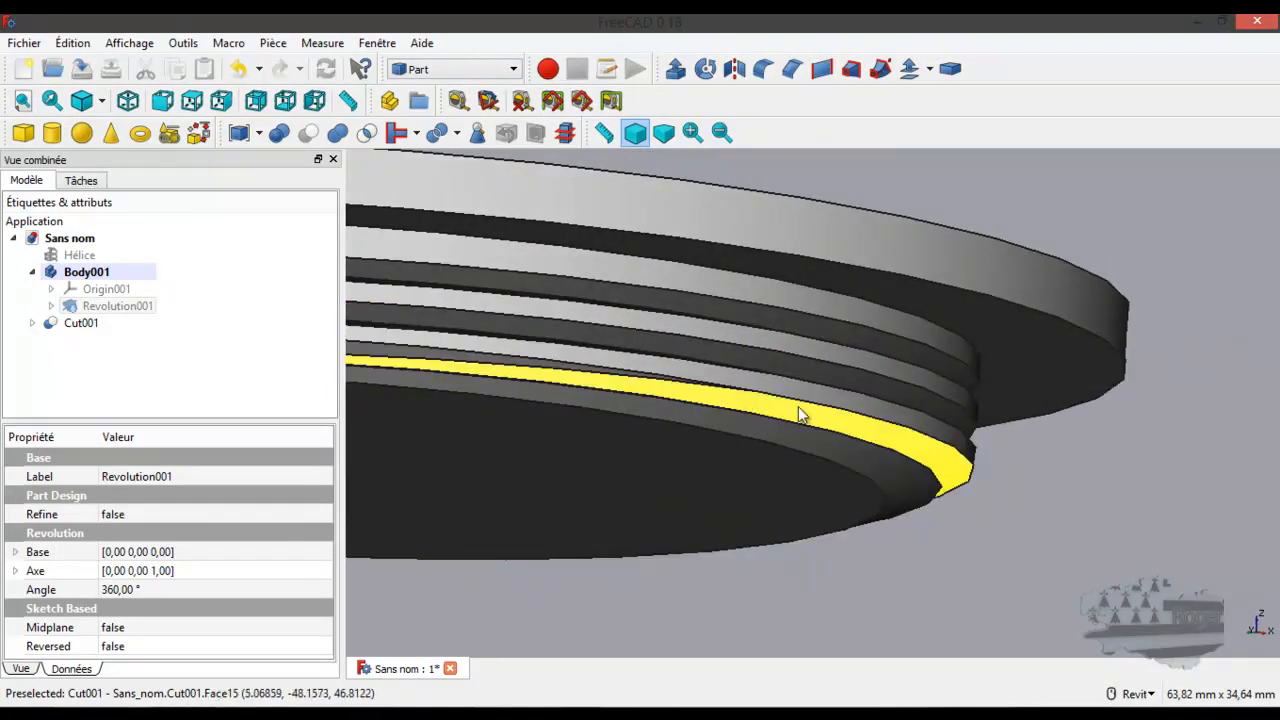
pyautogui.keyDown('shift'); pyautogui.moveTo(896, 448); pyautogui.dragTo(801, 461, button='middle'); pyautogui.keyUp('shift')
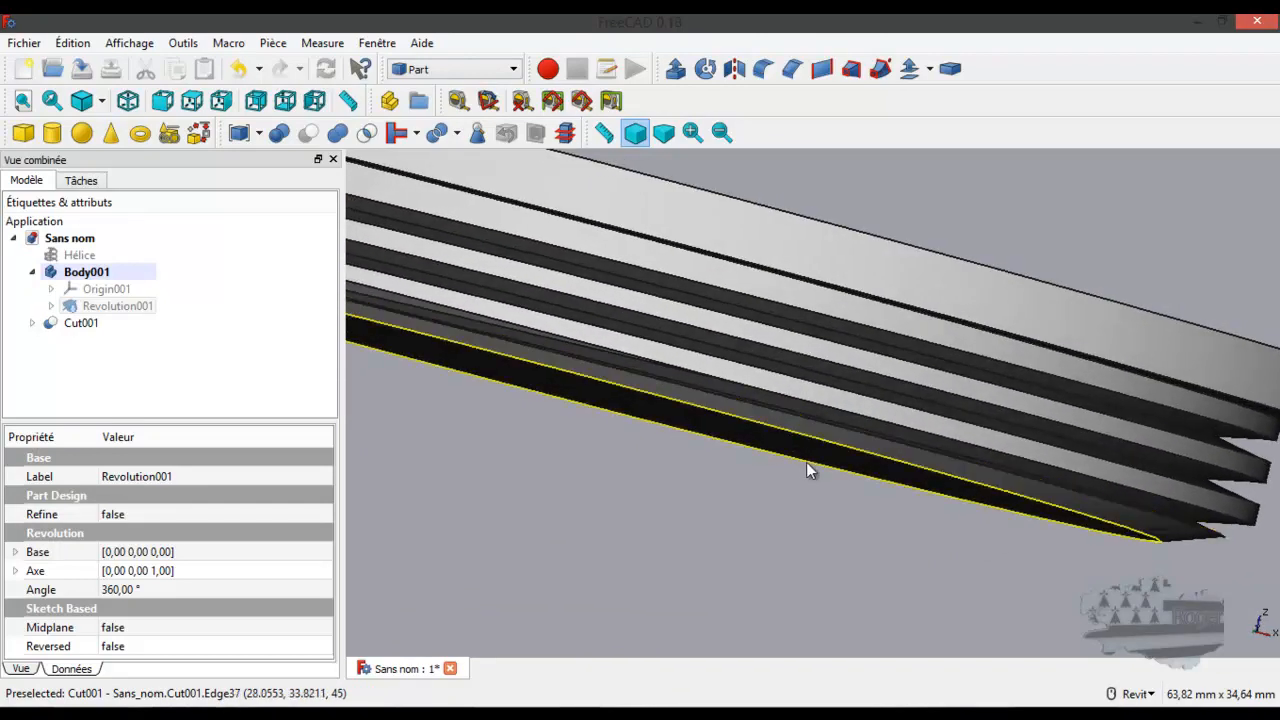
pyautogui.scroll(-5, 808, 471)
pyautogui.moveTo(727, 396)
pyautogui.keyDown('shift'); pyautogui.mouseDown(button='middle')
pyautogui.moveTo(763, 394)
pyautogui.moveTo(749, 391)
pyautogui.mouseUp(button='middle'); pyautogui.keyUp('shift')
pyautogui.scroll(3, 471, 369)
pyautogui.scroll(2, 471, 369)
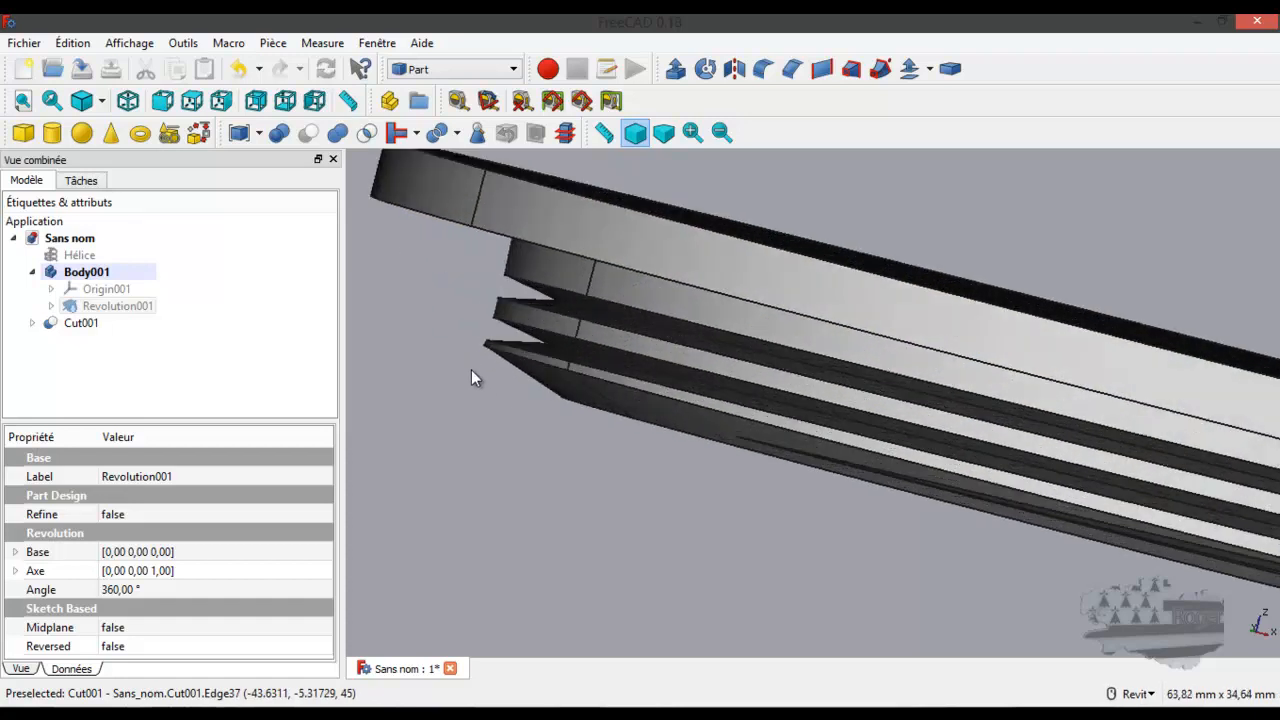
pyautogui.scroll(-5, 502, 360)
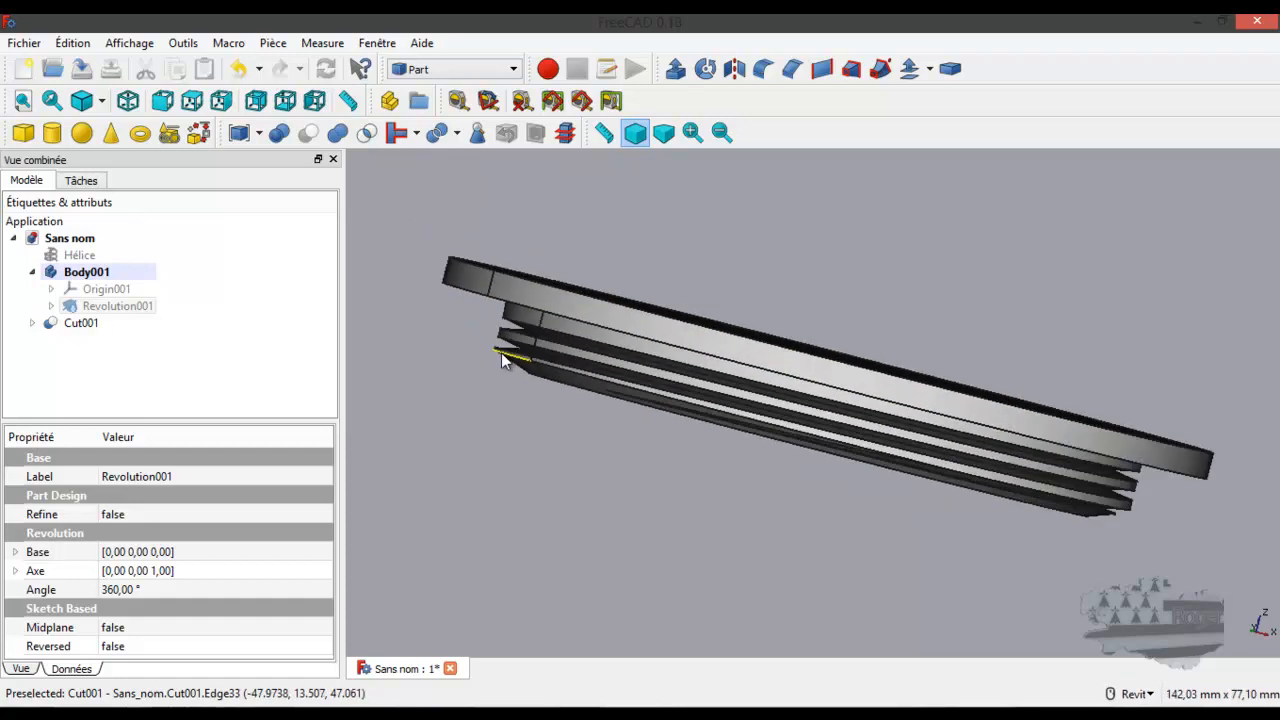
pyautogui.keyDown('shift'); pyautogui.moveTo(506, 354); pyautogui.dragTo(805, 483, button='middle'); pyautogui.keyUp('shift')
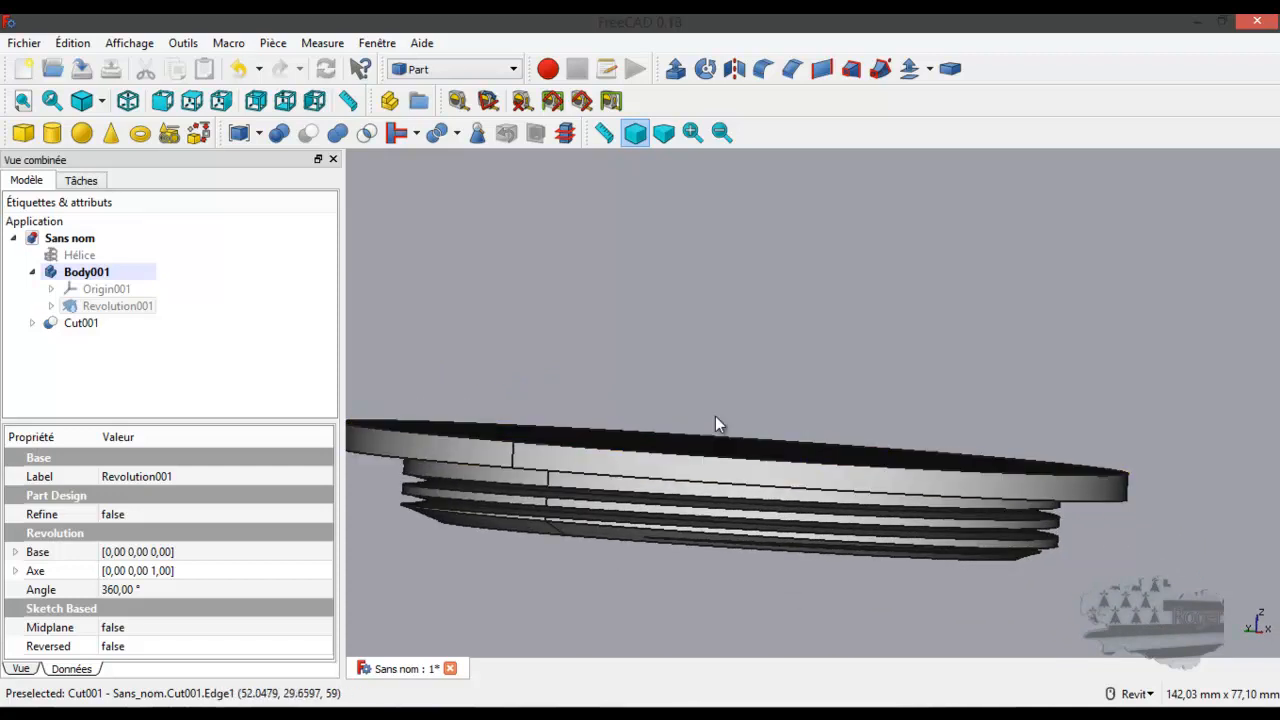
pyautogui.scroll(-4, 560, 505)
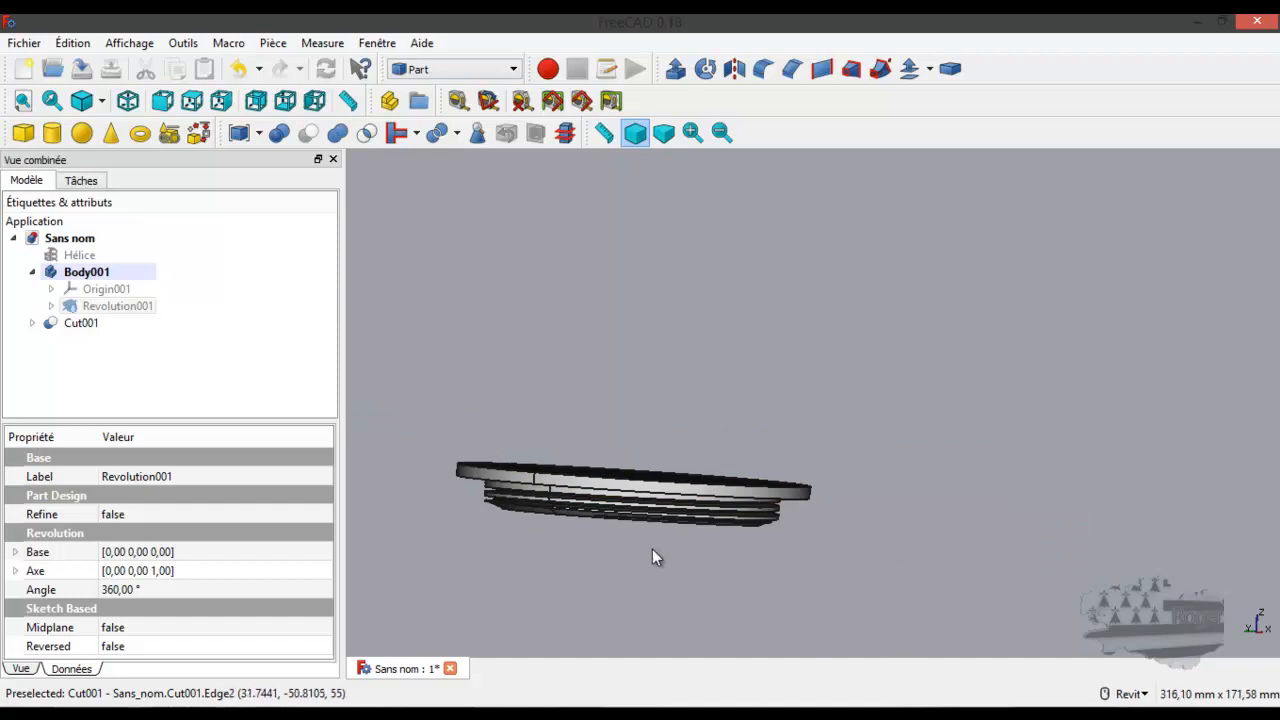
pyautogui.scroll(5, 580, 497)
pyautogui.scroll(-2, 580, 500)
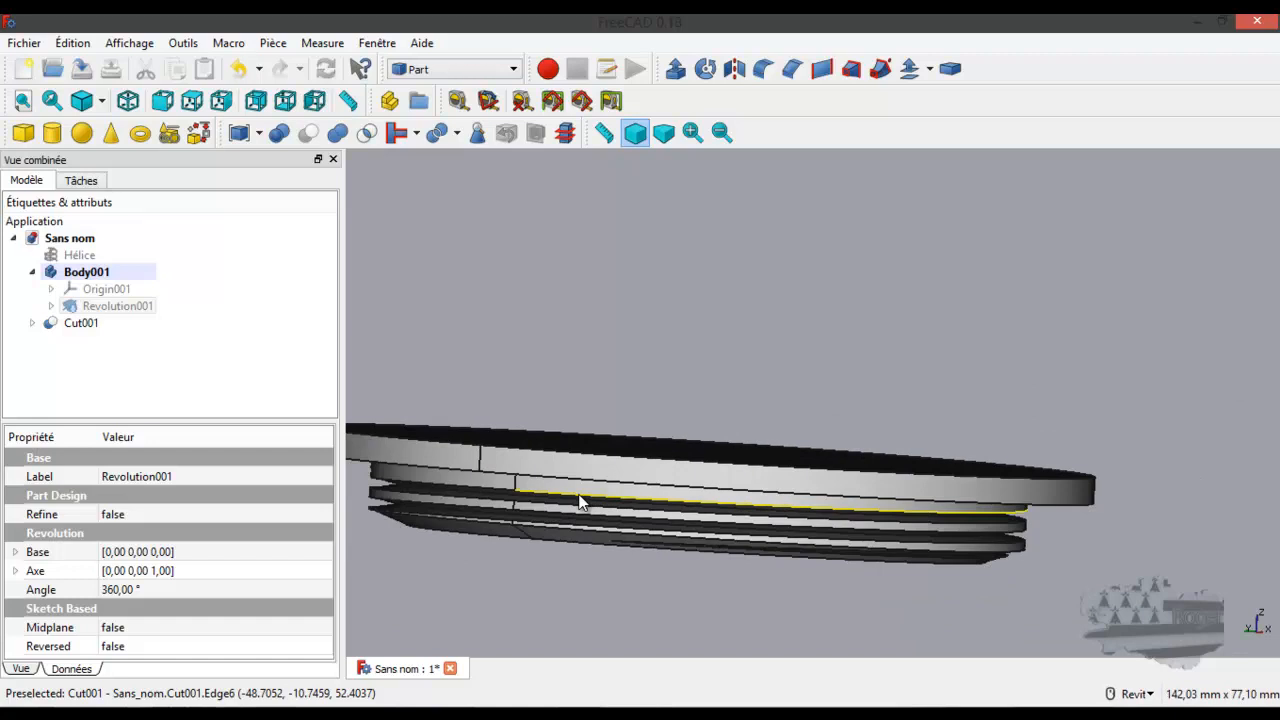